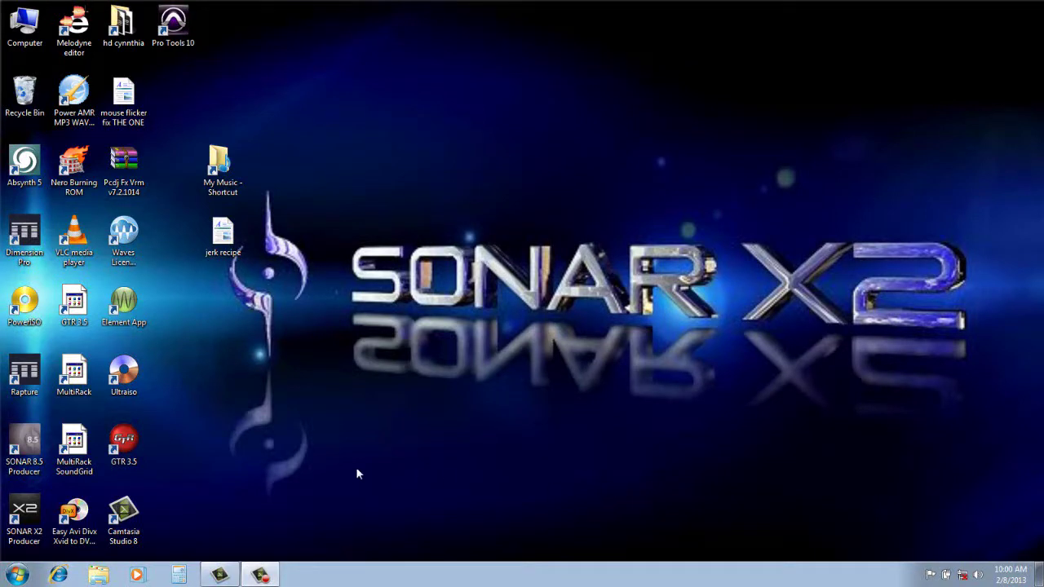
Open the recent project BLAZE song1a in SONAR 8.5 Producer and collapse the bus pane so all tracks fit
double_click(33, 442)
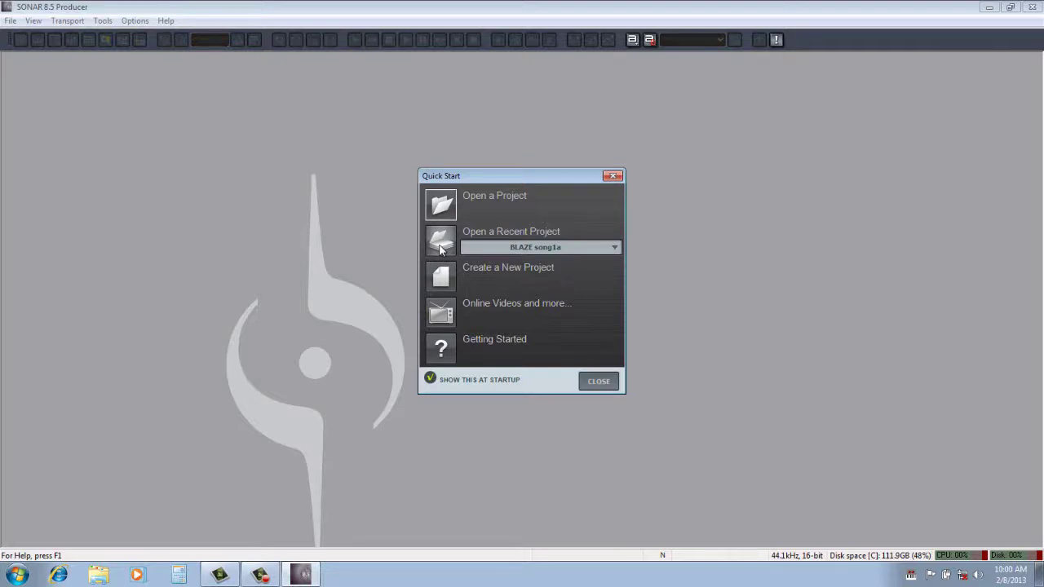
click(440, 249)
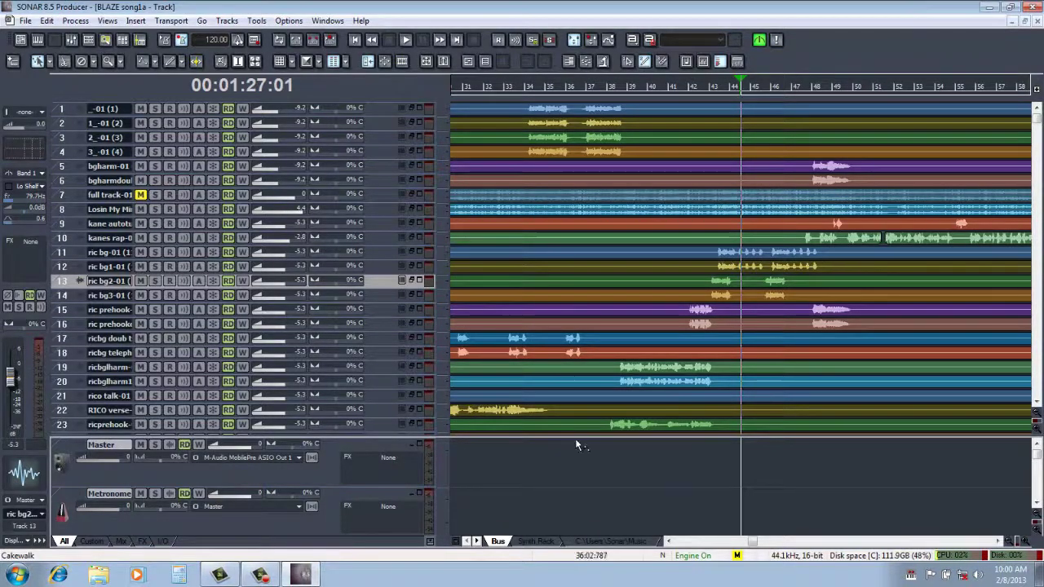
drag(581, 437, 582, 551)
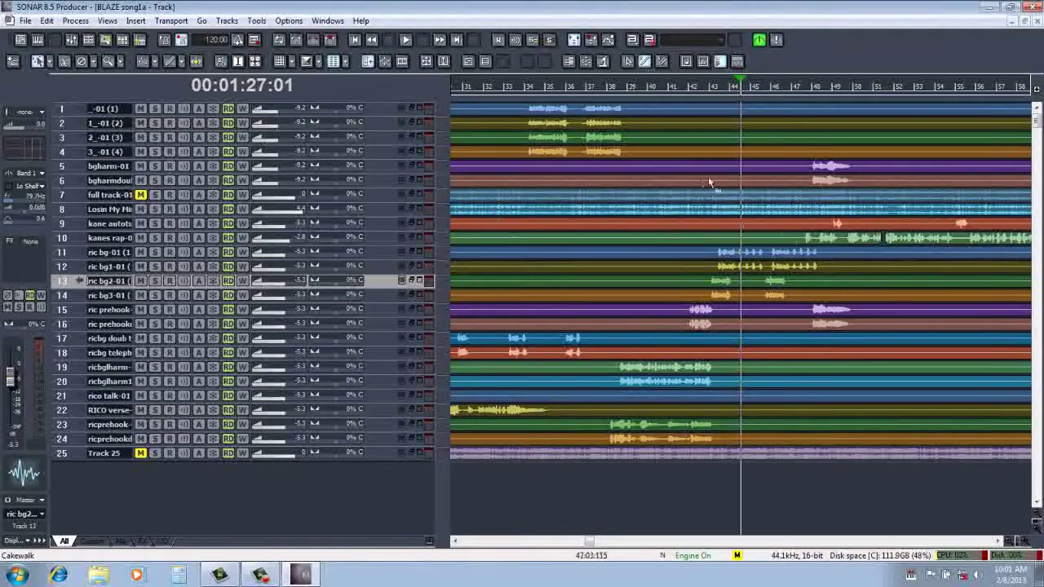
Play a few seconds of the song from the current position and stop playback
click(408, 43)
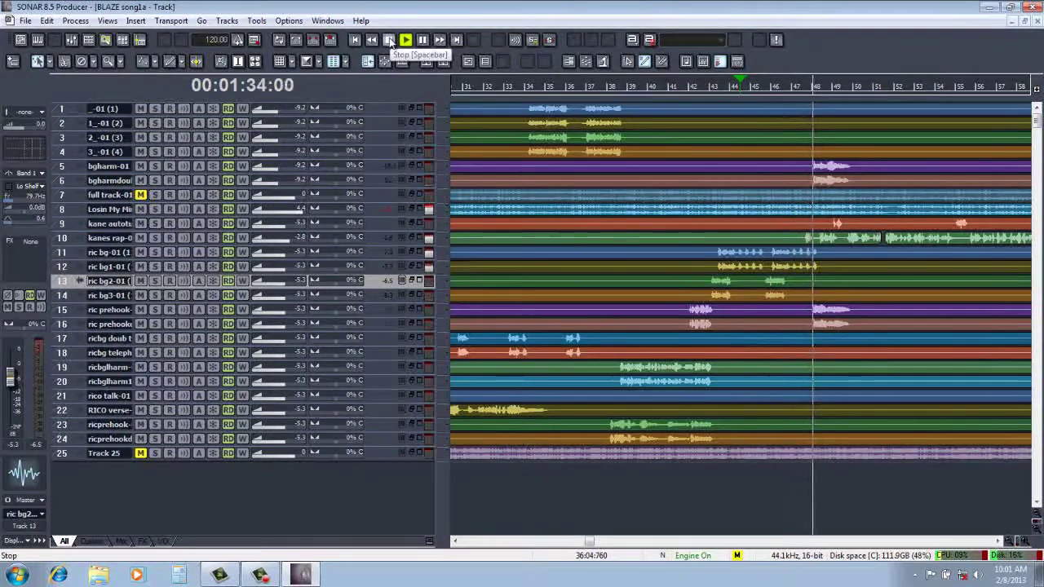
click(390, 41)
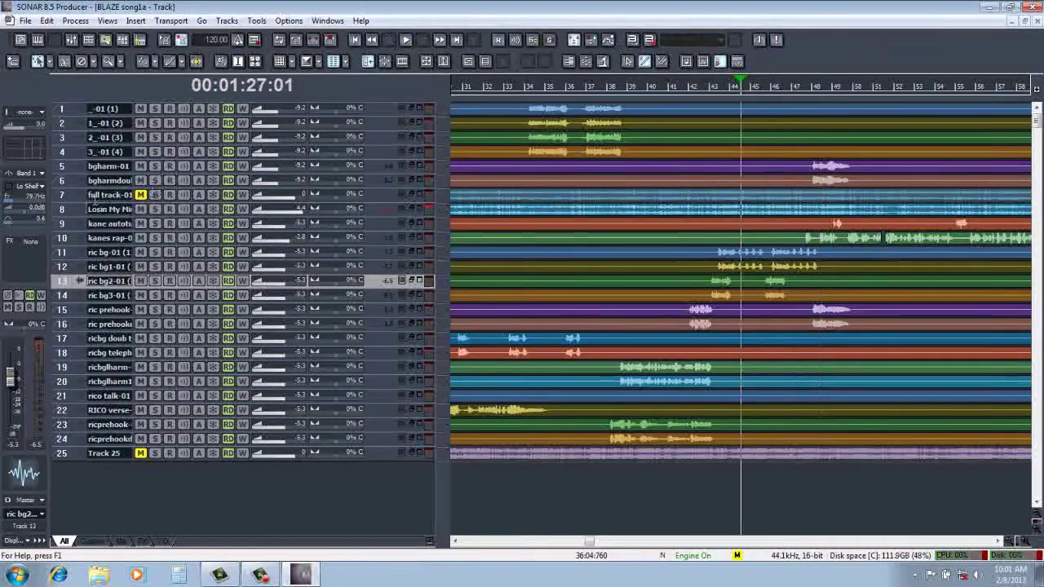
Select track 8 and switch its record arming on and off, followed by its solo state
click(64, 209)
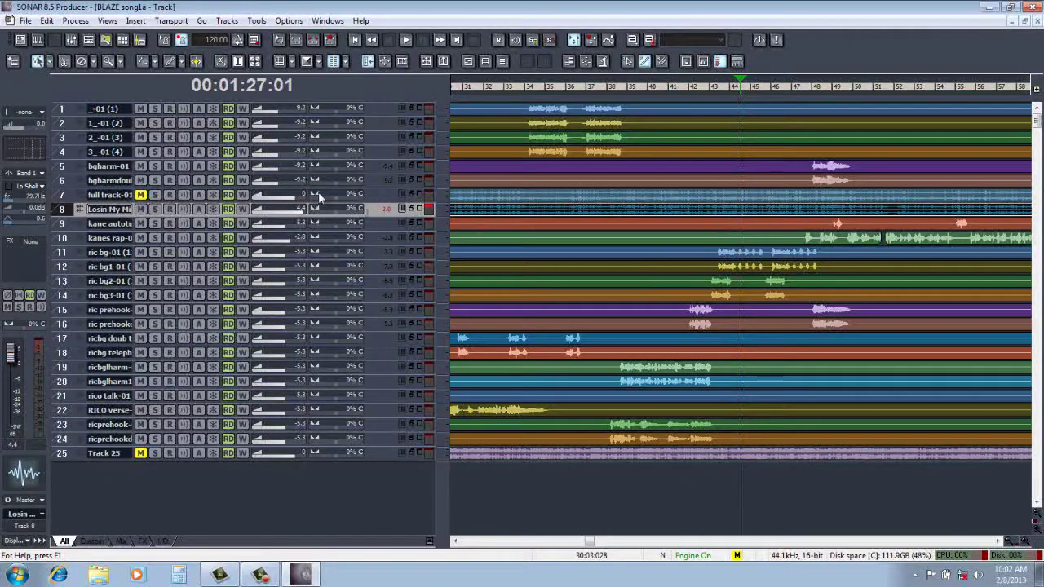
click(170, 210)
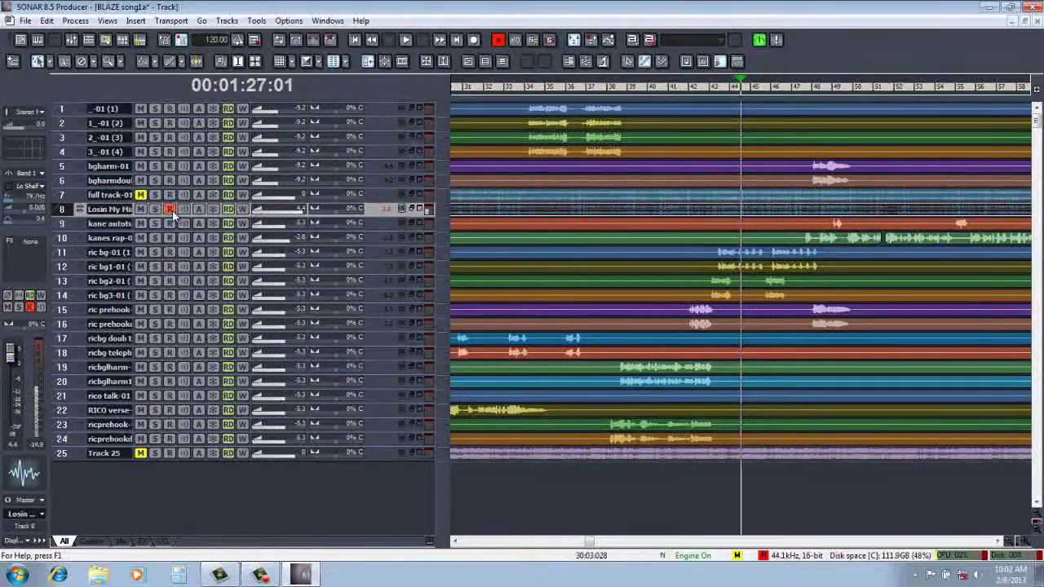
click(170, 209)
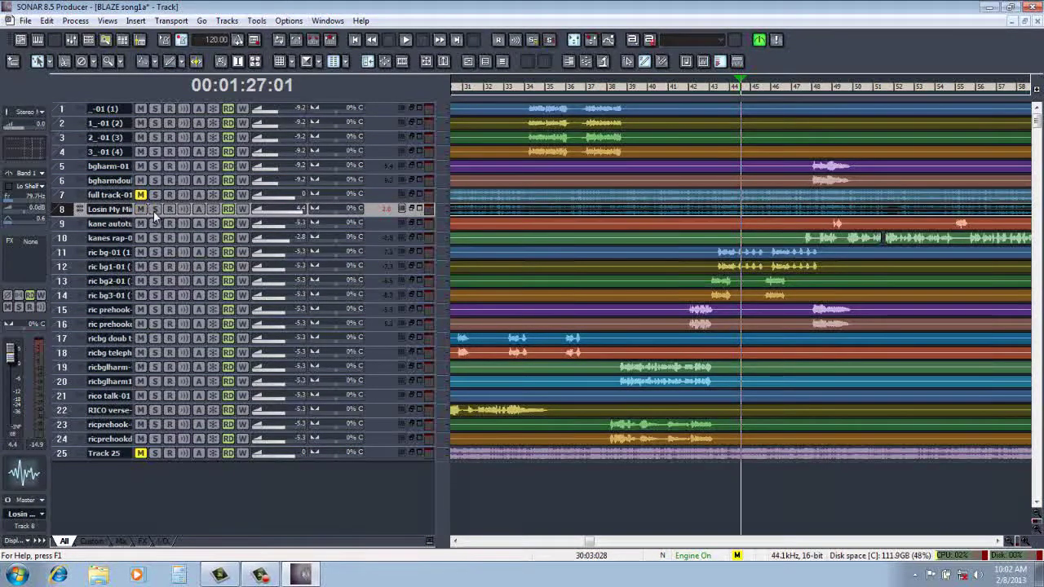
click(154, 209)
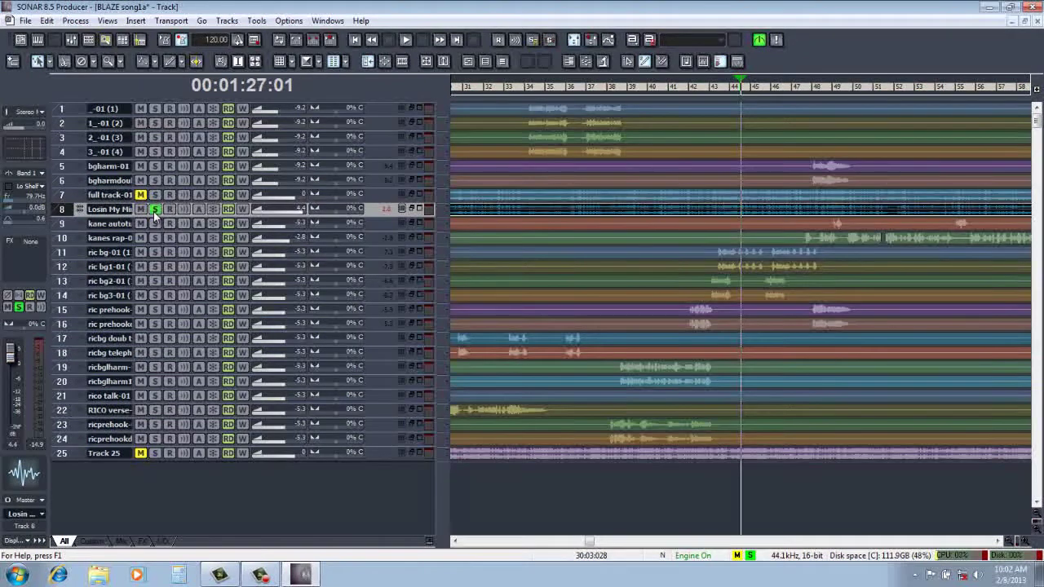
click(154, 210)
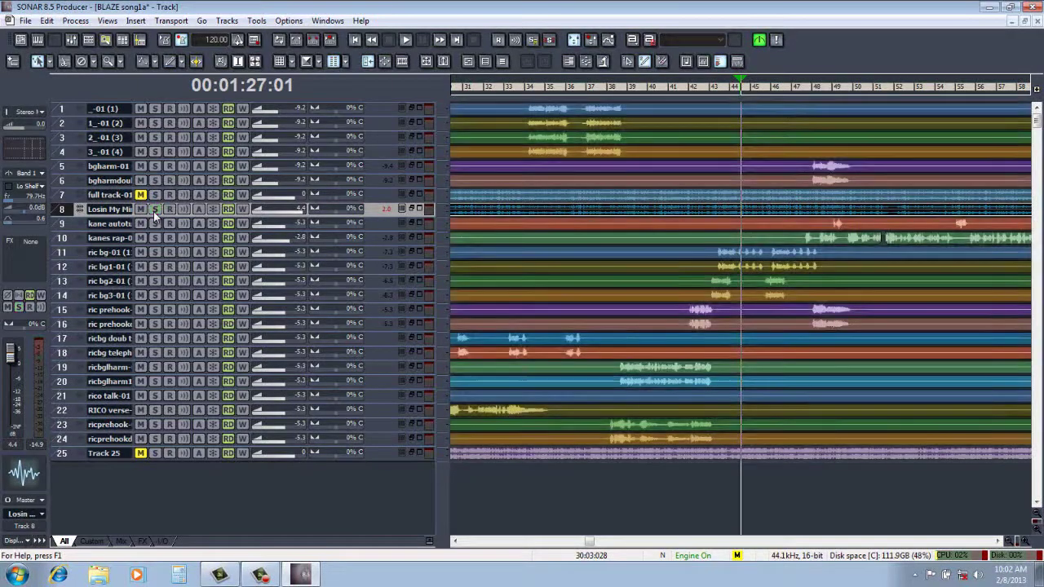
Play the song while soloing track 8, track 10 and both together, then clear the solos and stop playback
click(404, 43)
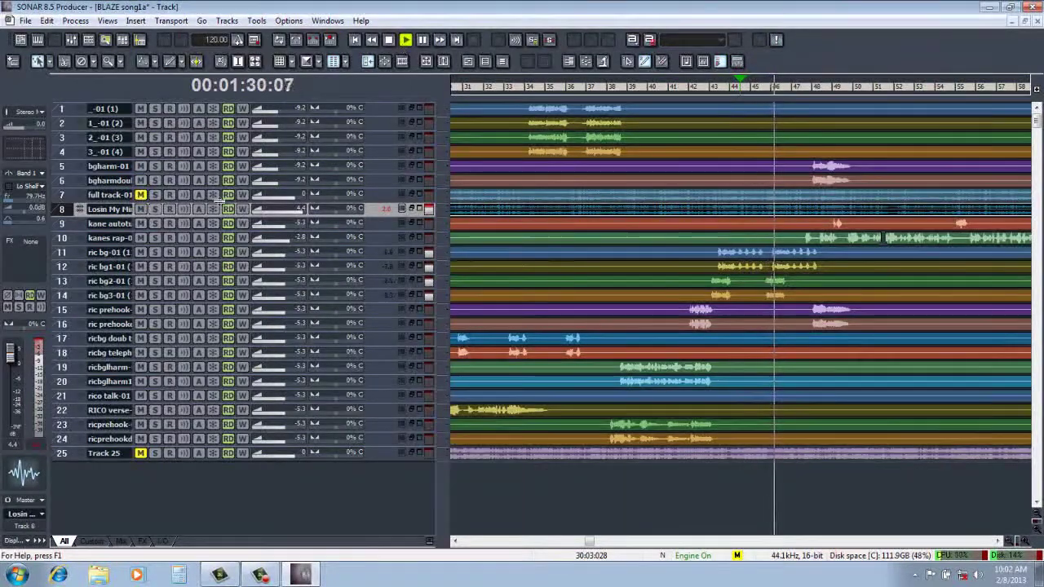
click(154, 209)
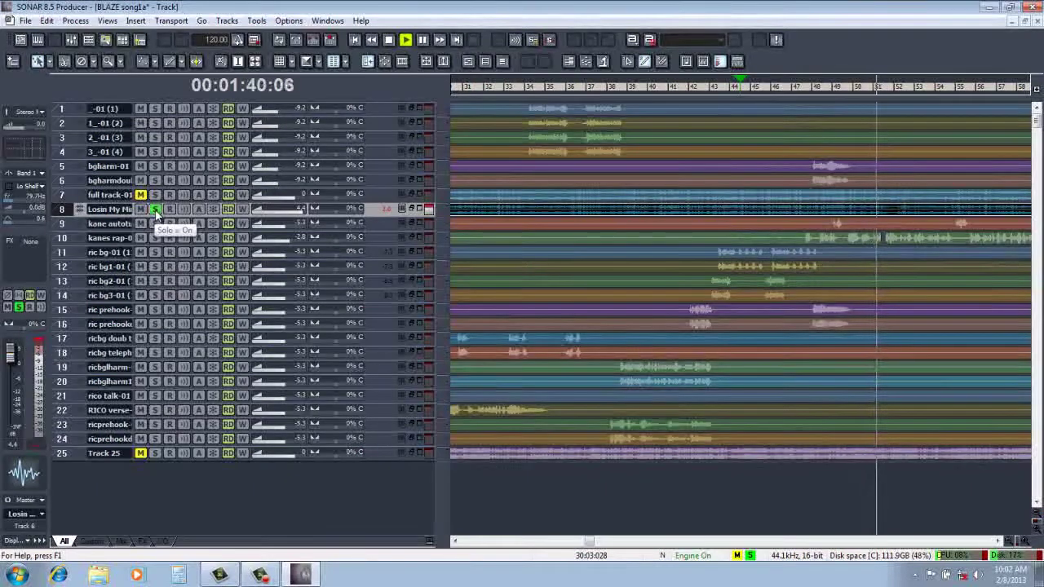
click(153, 236)
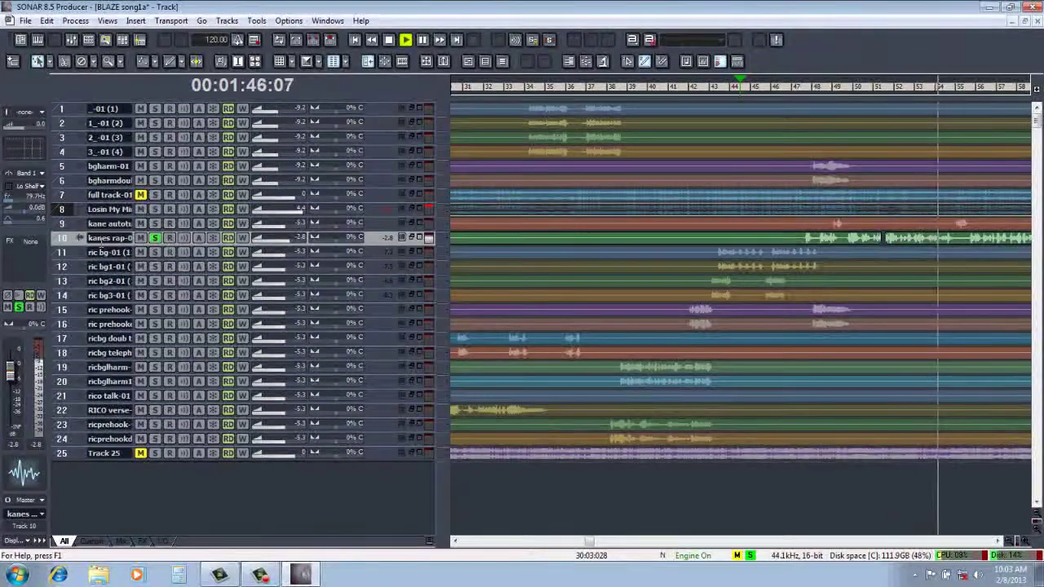
ctrl+click(154, 209)
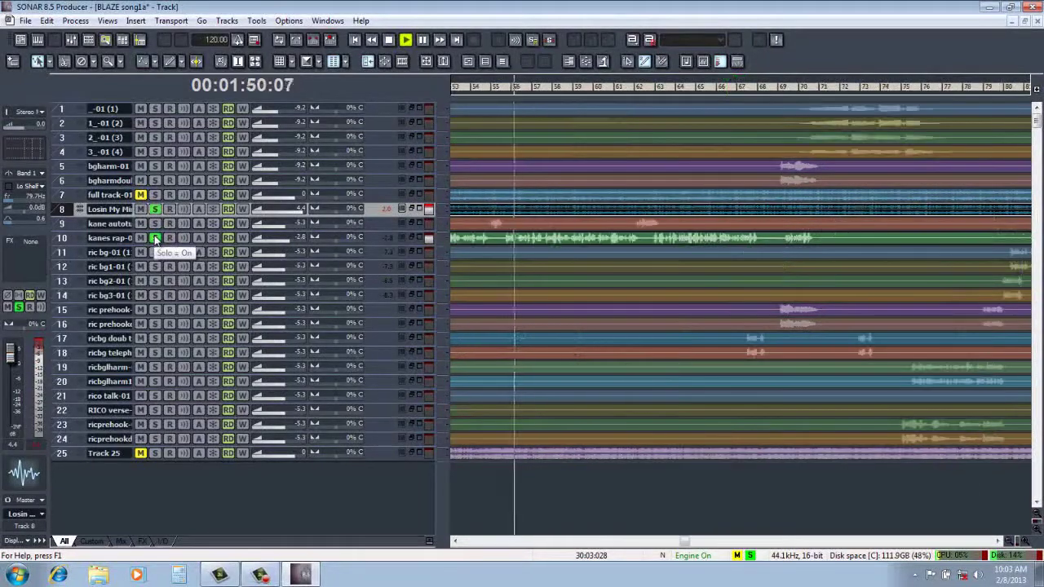
click(155, 238)
click(155, 209)
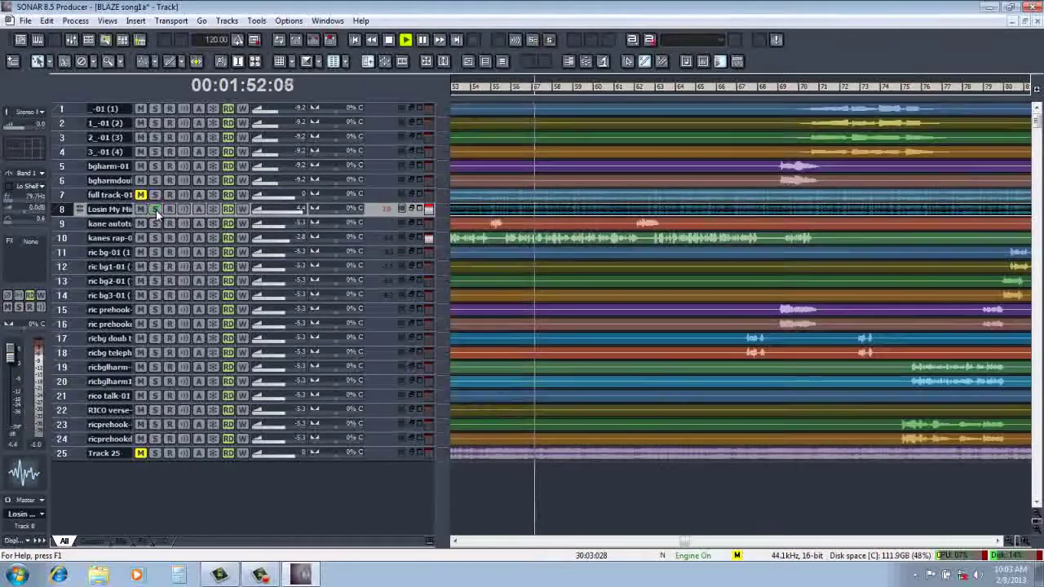
click(390, 39)
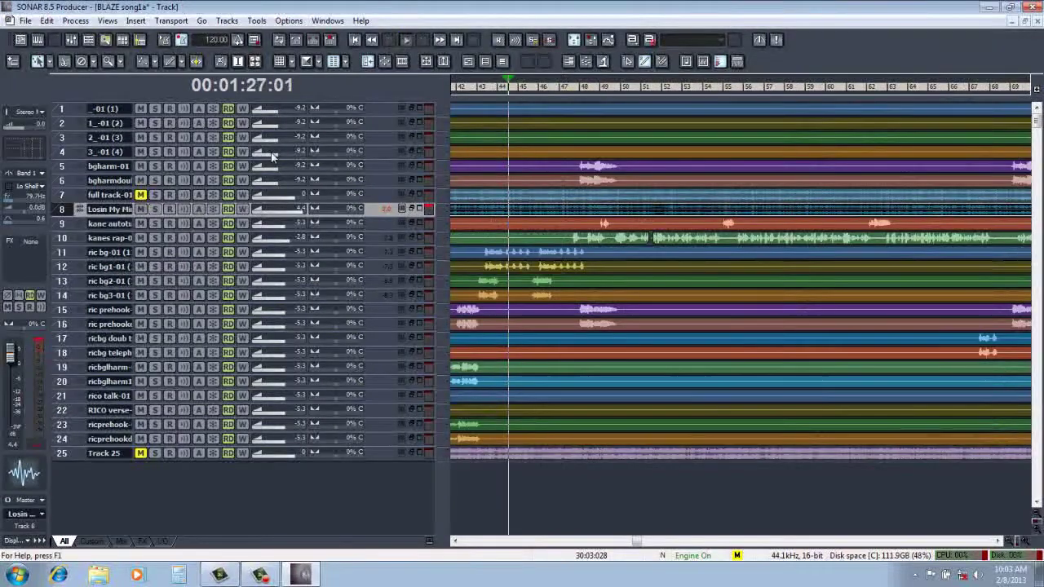
Play the song, mute track 8 during playback, then stop and unmute the track
click(404, 38)
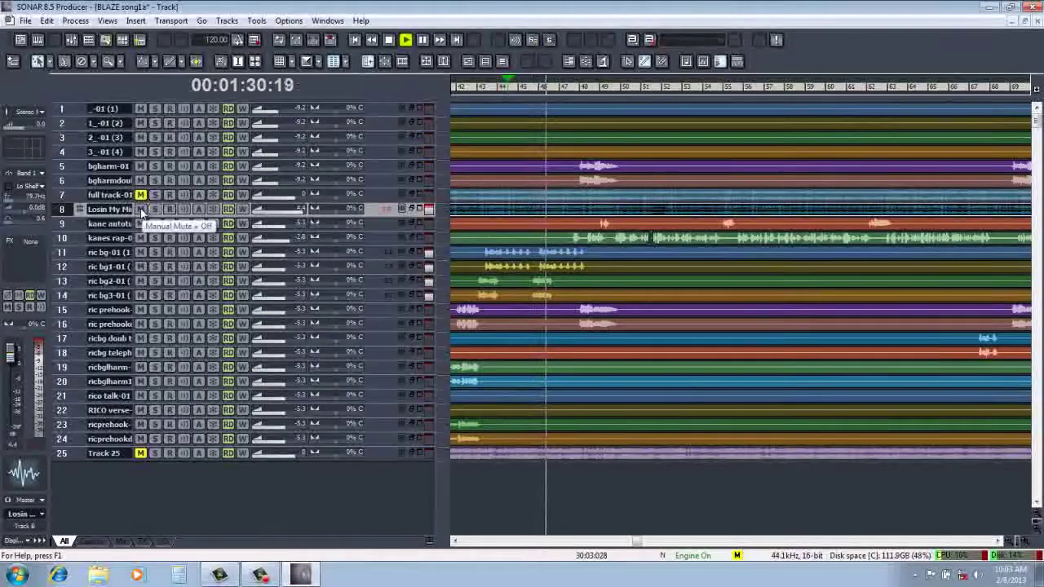
click(141, 209)
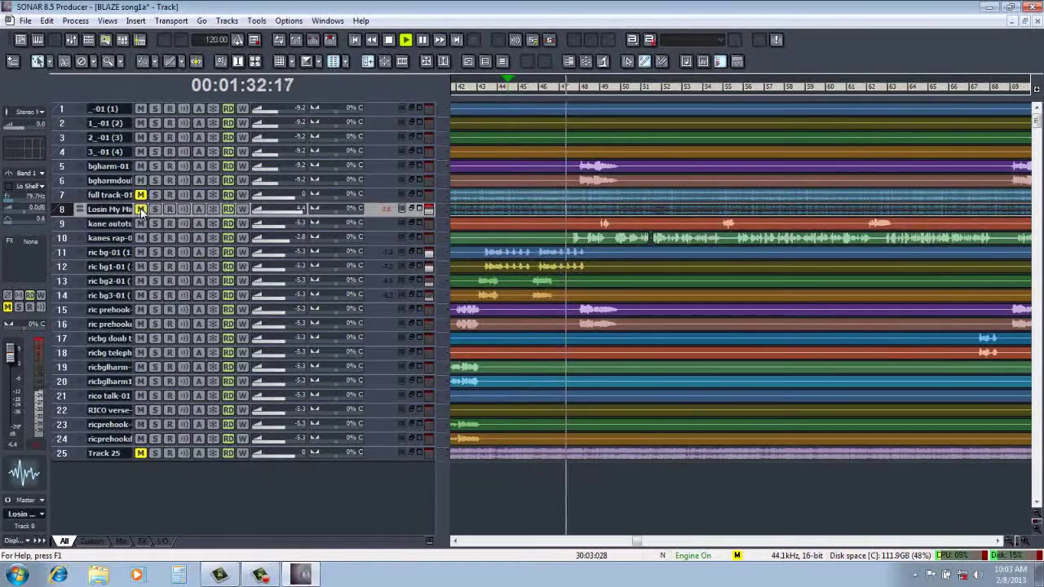
click(389, 41)
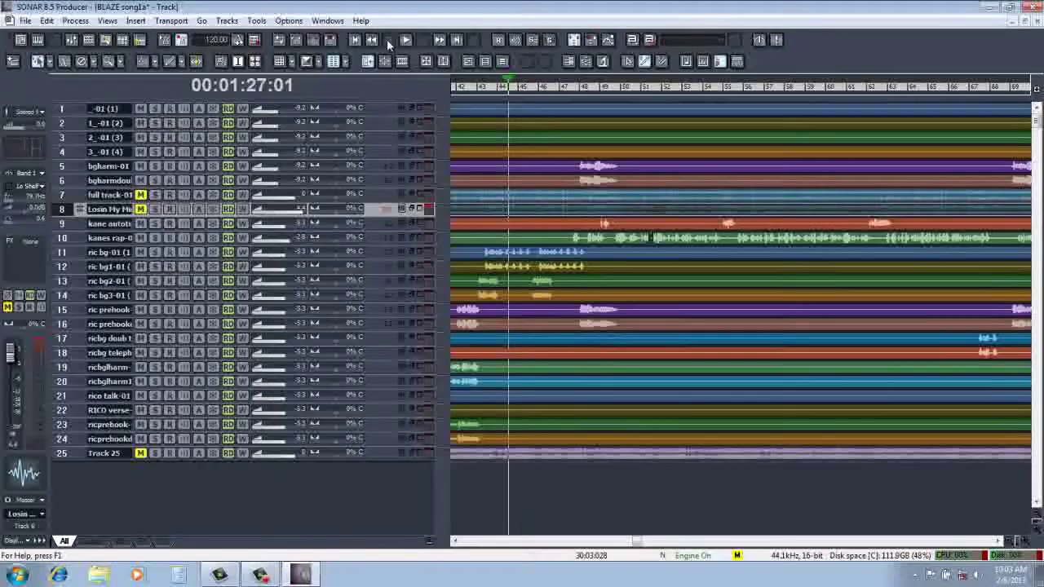
click(139, 210)
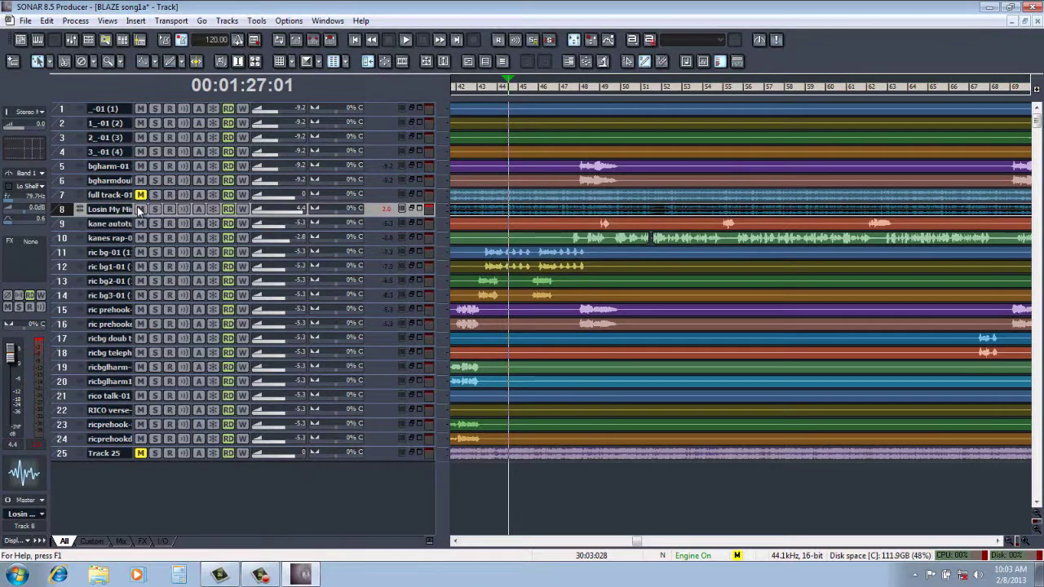
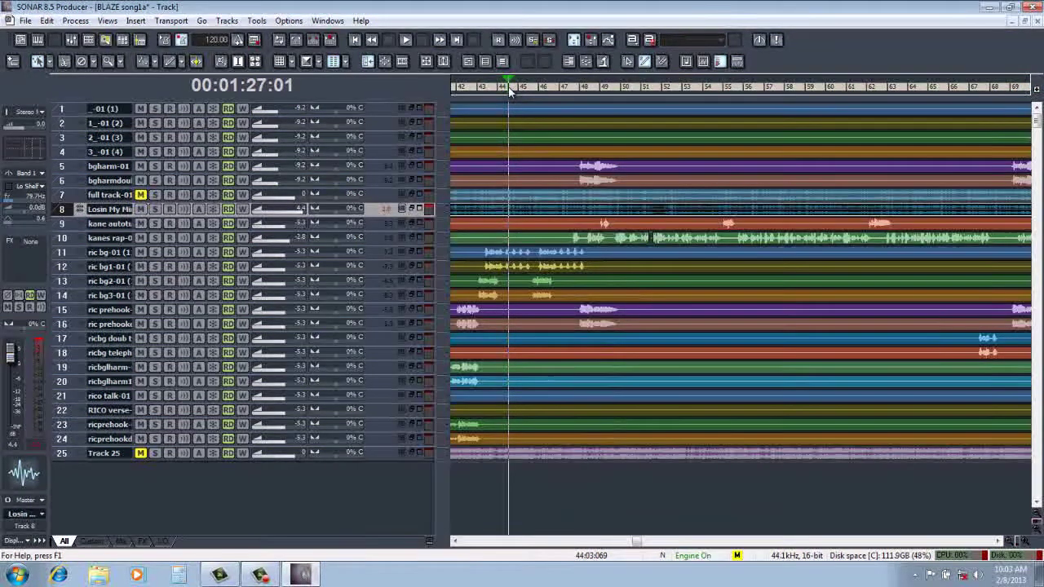
Move the backing track at position 8 up to position 5 in the track list
click(67, 242)
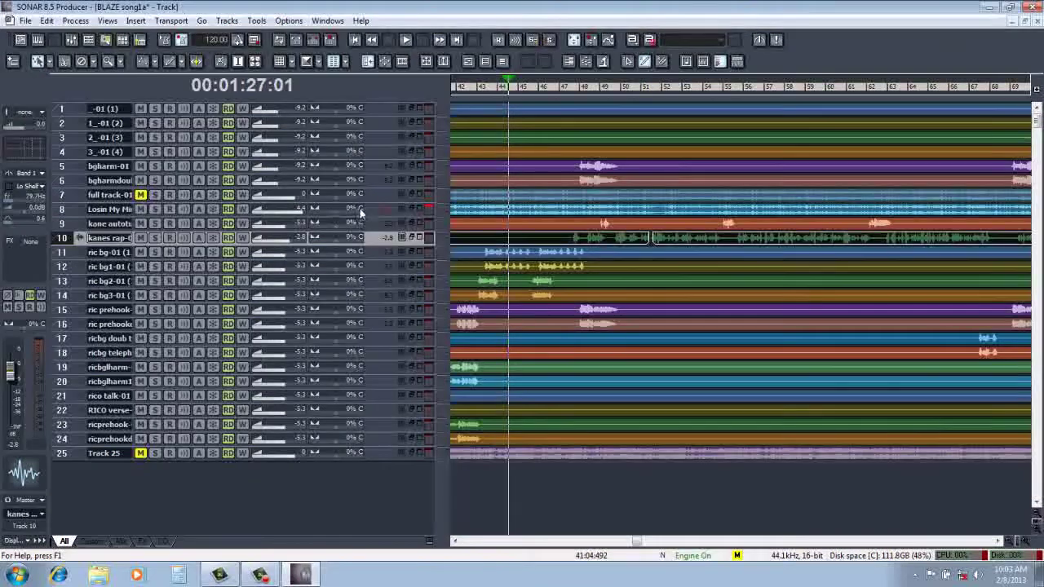
drag(367, 209, 376, 165)
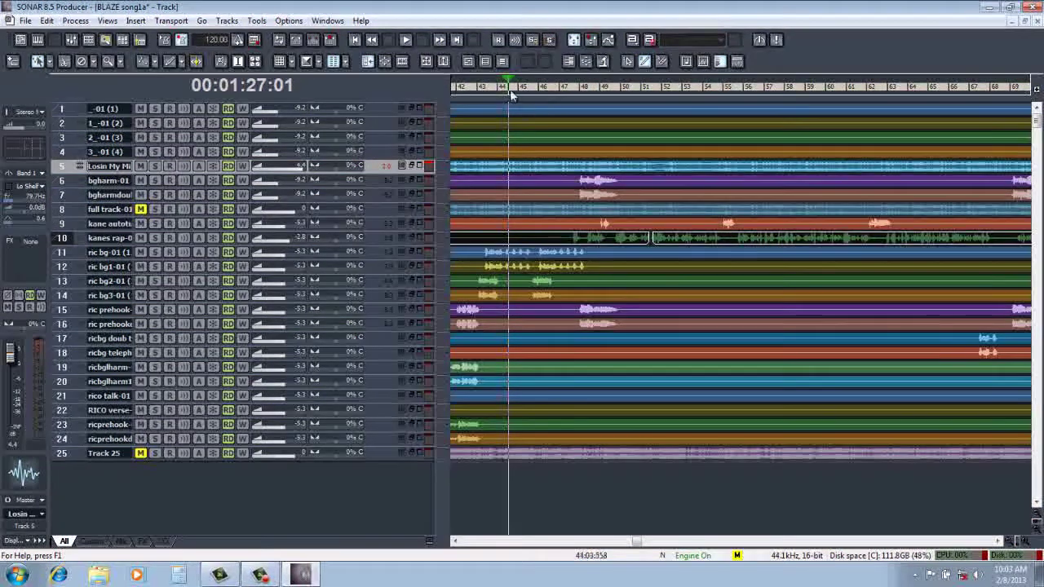
Select the time range from about measure 44 to measure 55 on the timeline
click(725, 107)
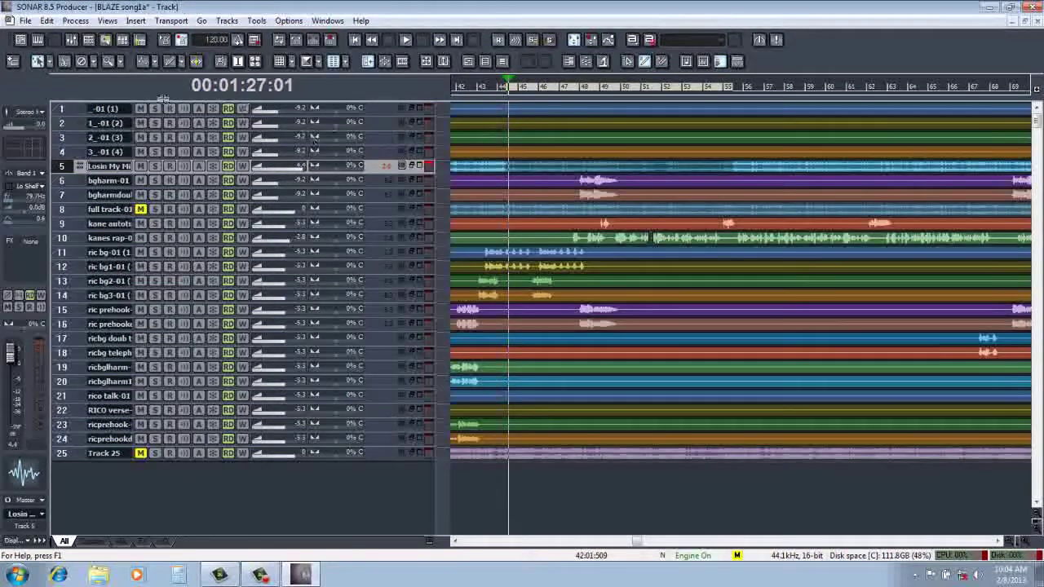
Try selecting all tracks across the chosen time range, reduce the selection to track 1, and clear it
drag(64, 110, 70, 457)
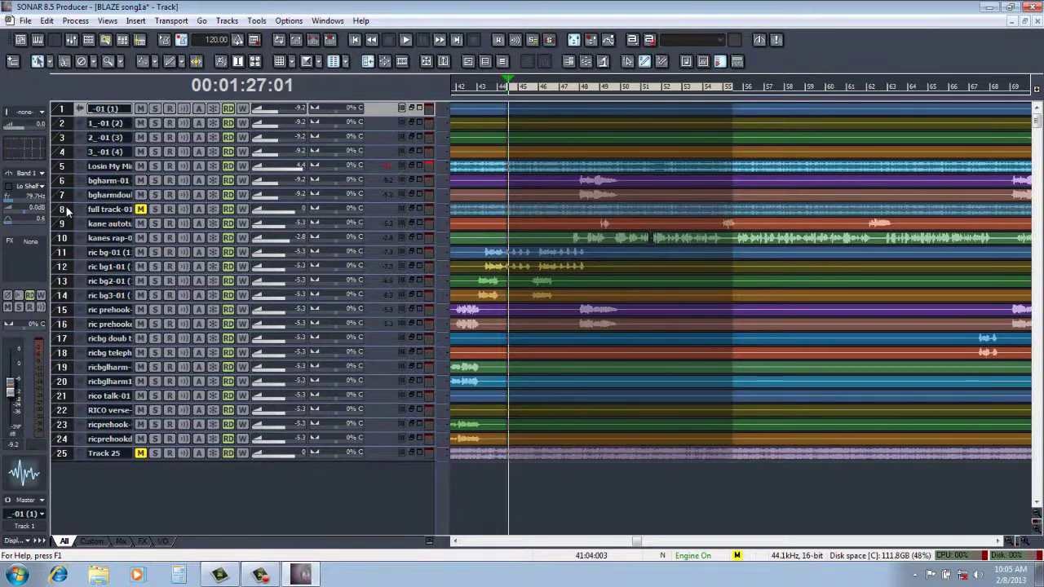
click(65, 114)
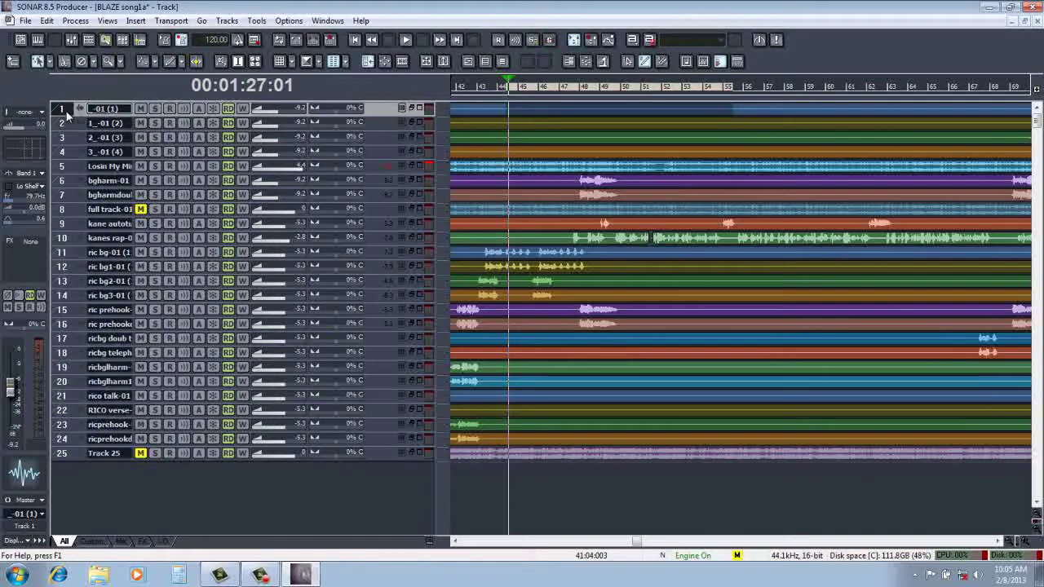
click(69, 99)
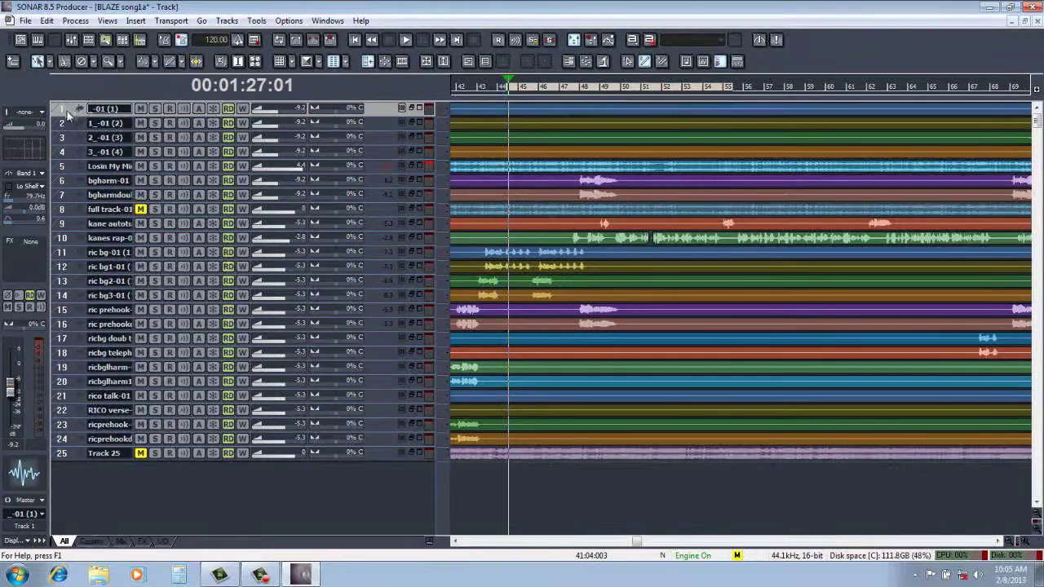
Select tracks 5 to 7 and 9 to 16 together over the marked time range from about measure 44 to 55
click(63, 169)
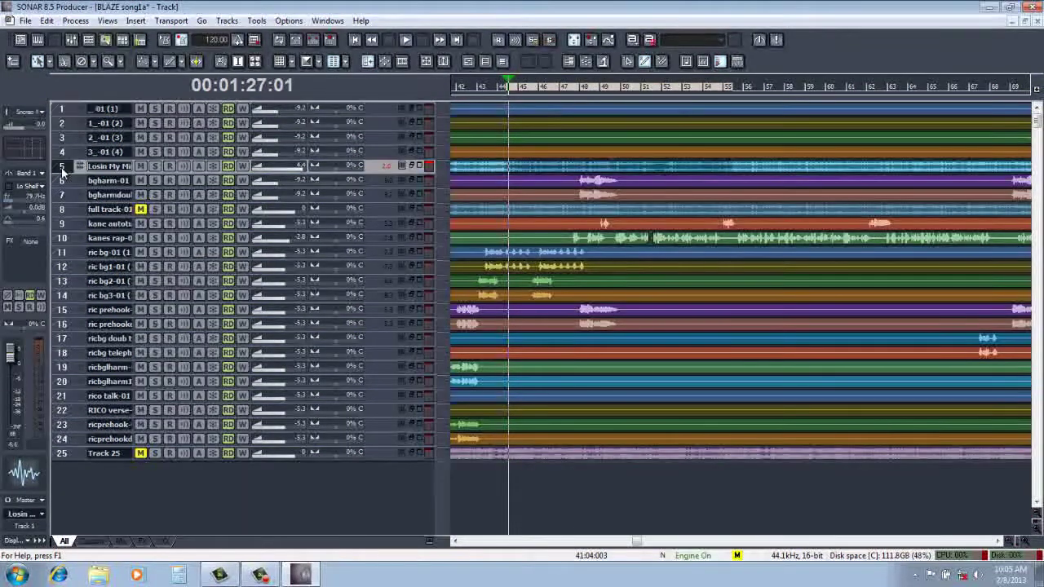
click(64, 181)
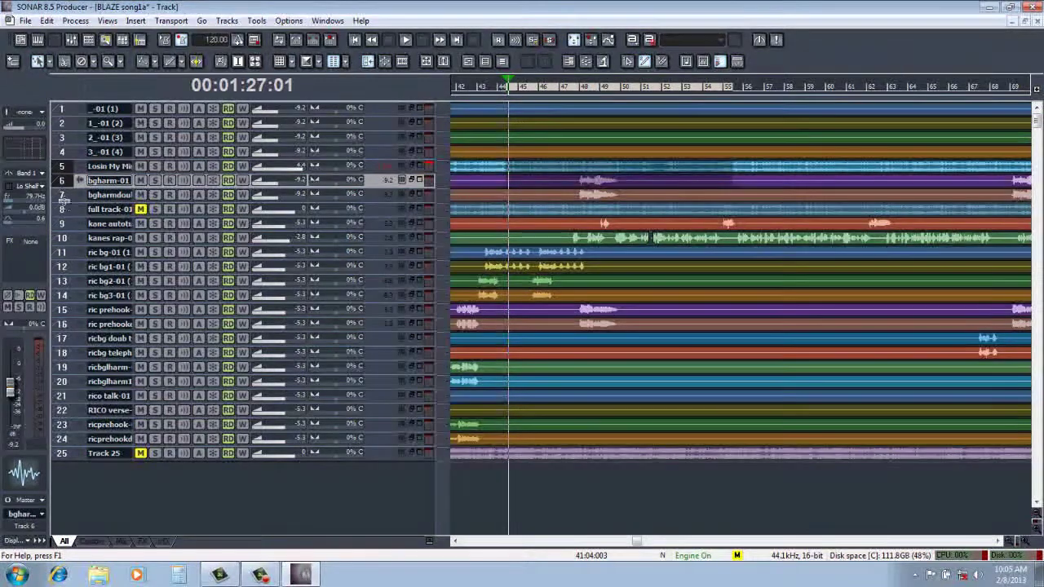
click(63, 196)
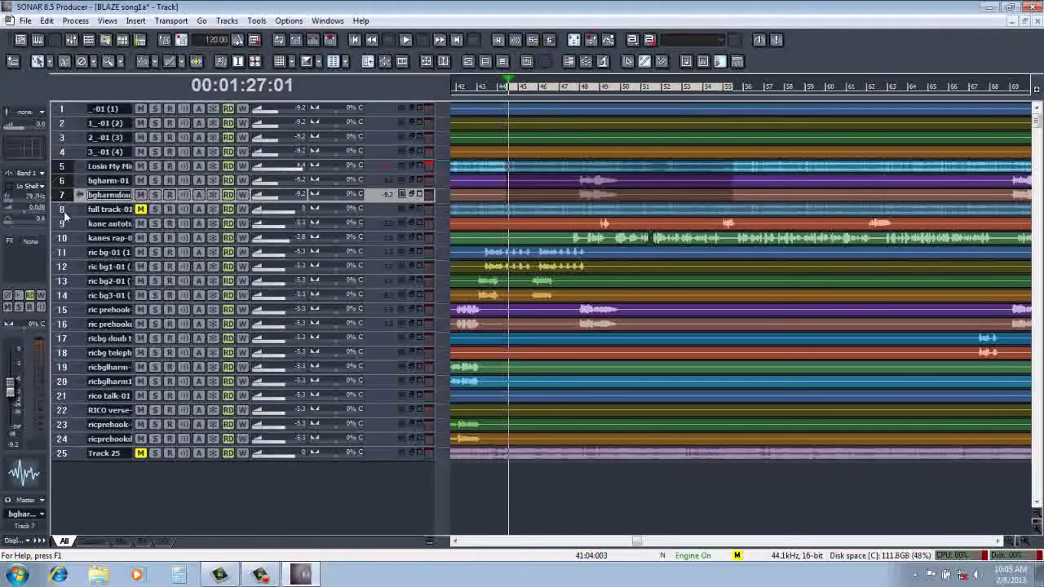
click(65, 222)
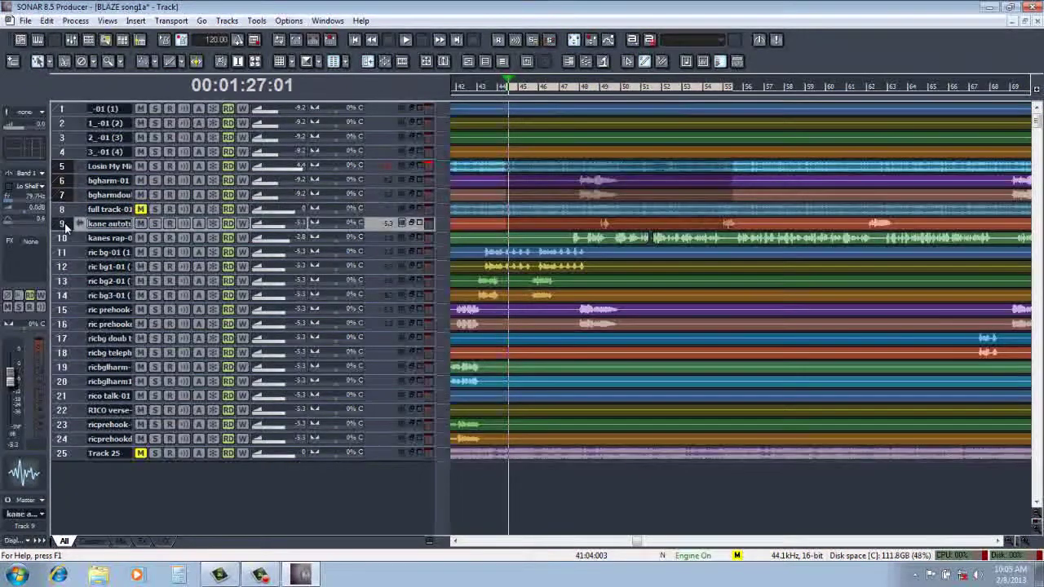
click(65, 238)
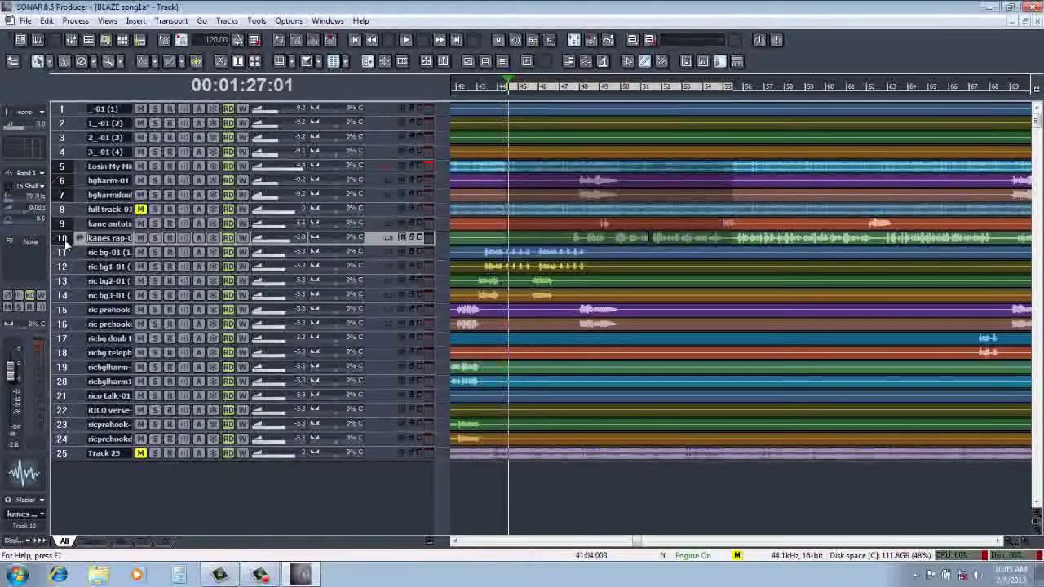
click(65, 253)
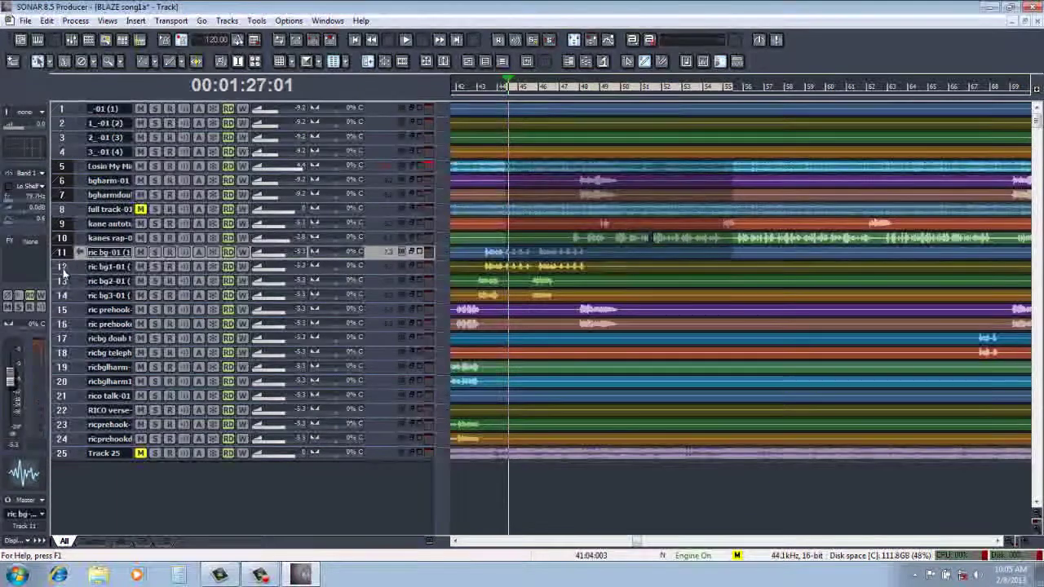
click(63, 267)
click(63, 282)
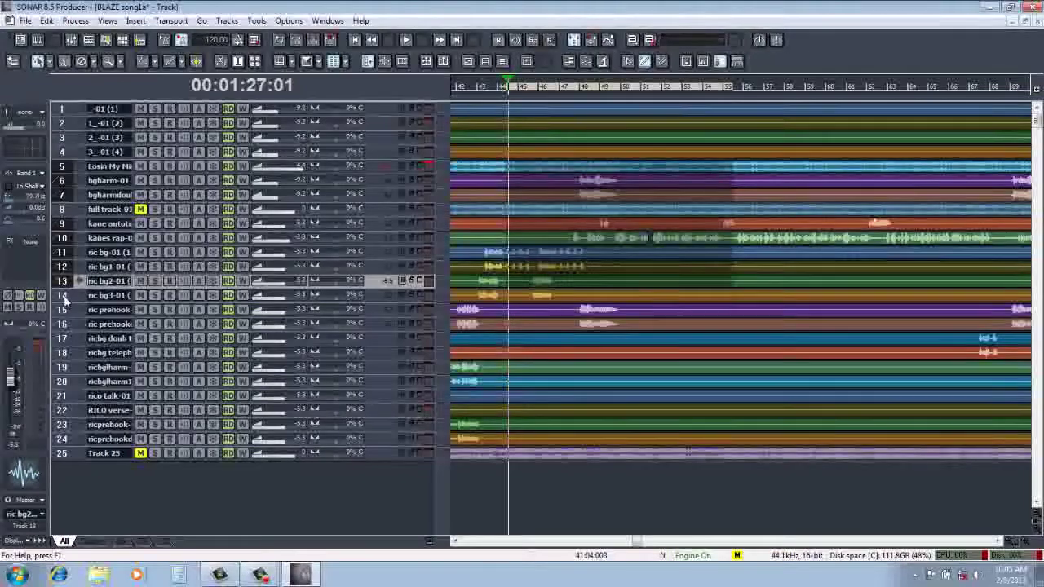
click(64, 296)
click(64, 310)
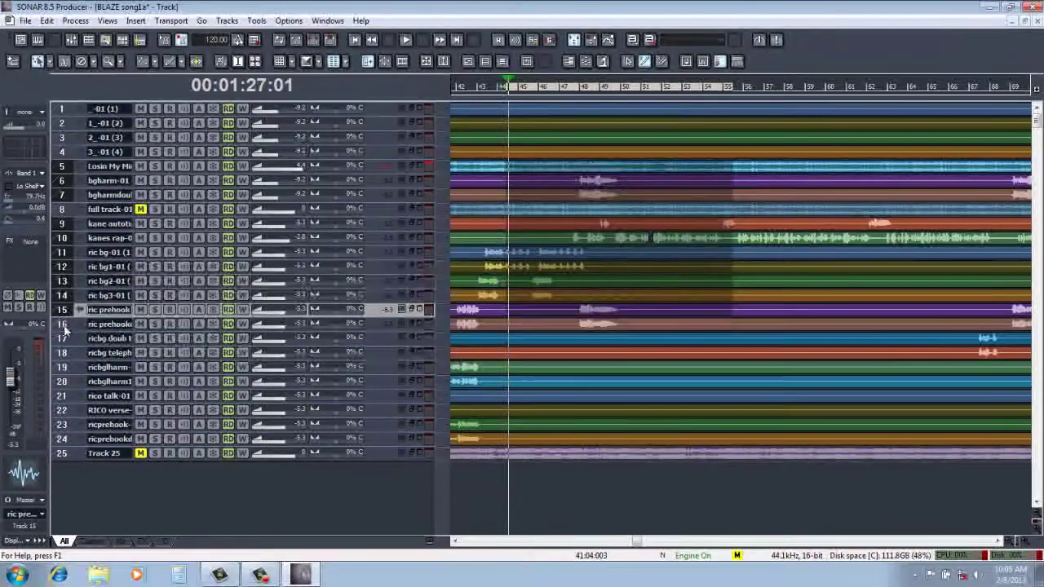
click(64, 323)
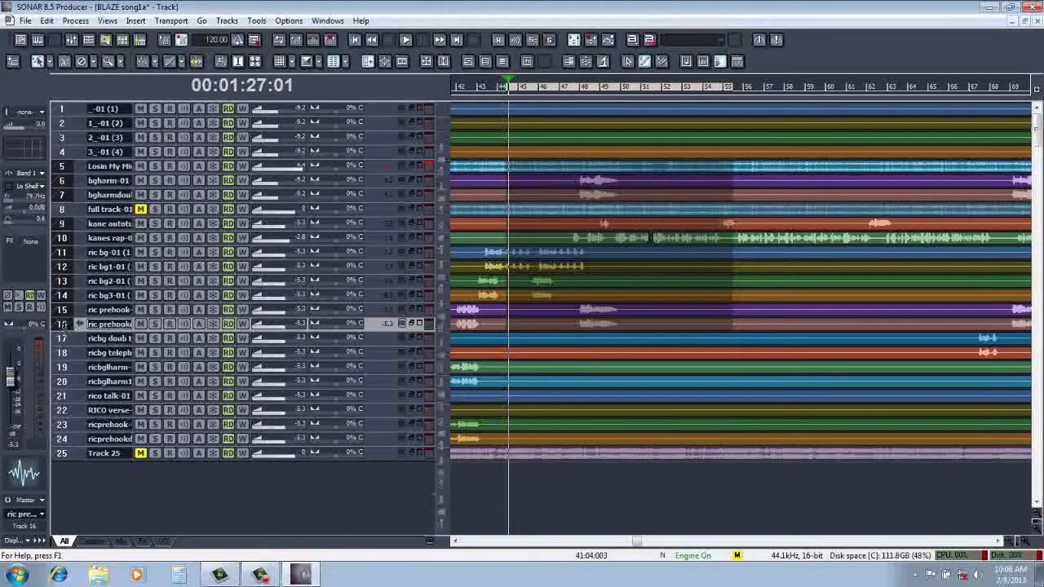
Display only the selected tracks at a larger height and briefly play the song from about measure 44
key(ctrl+Down)
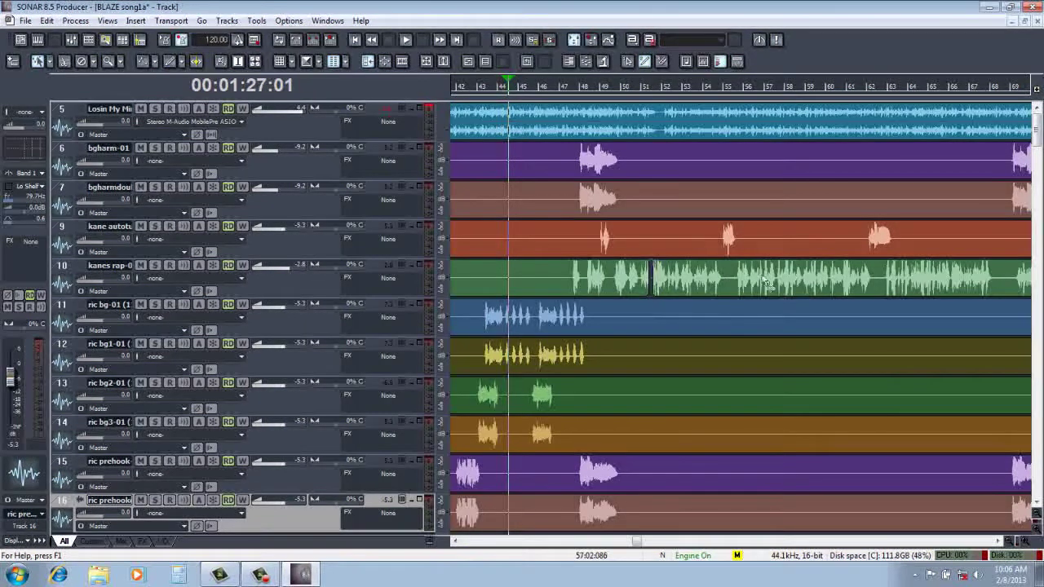
click(407, 41)
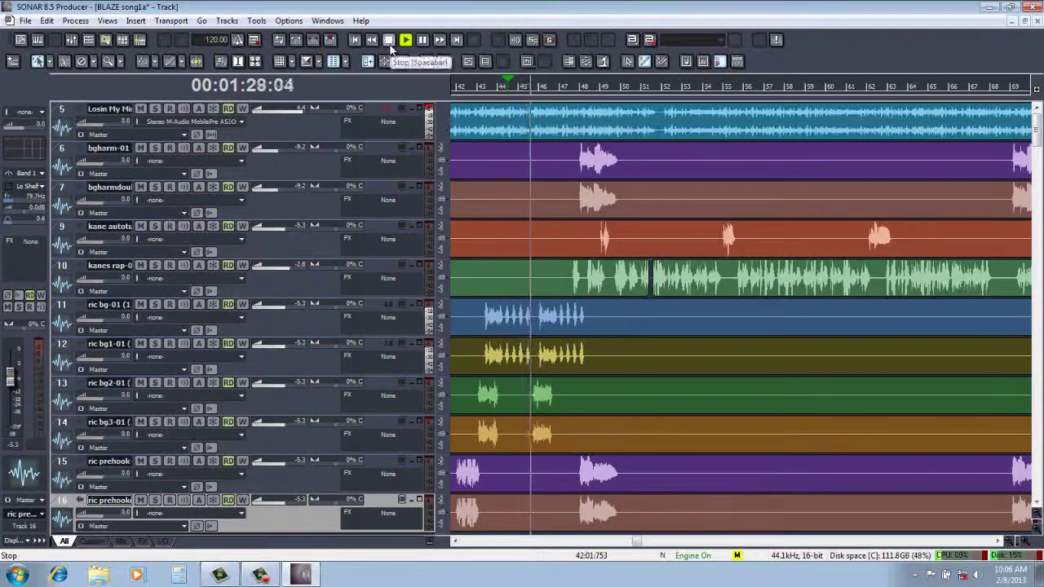
click(389, 43)
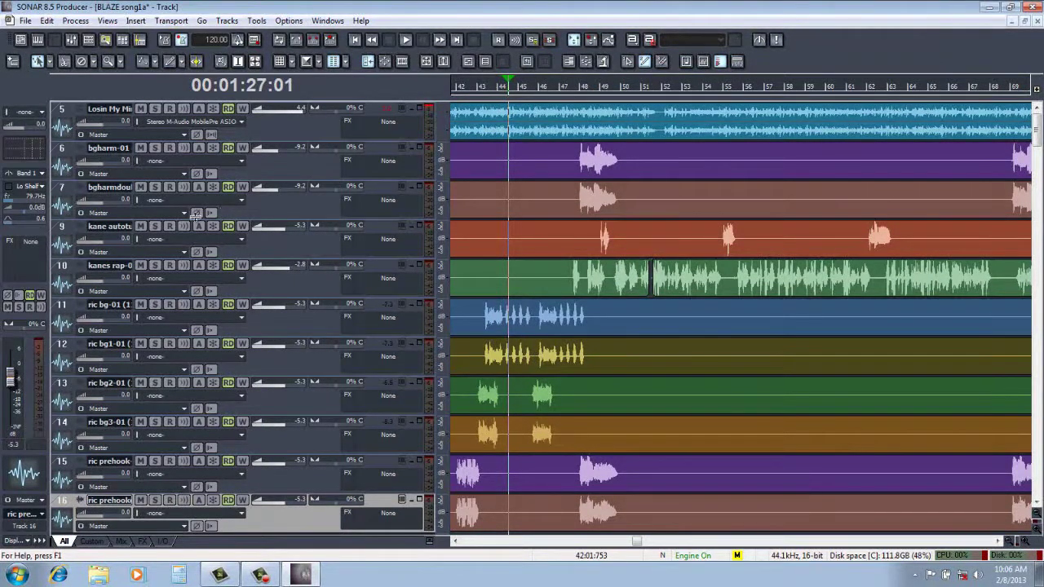
Isolate backing track 5 and rap vocal track 10 in the view, and restore the previous track display
click(62, 267)
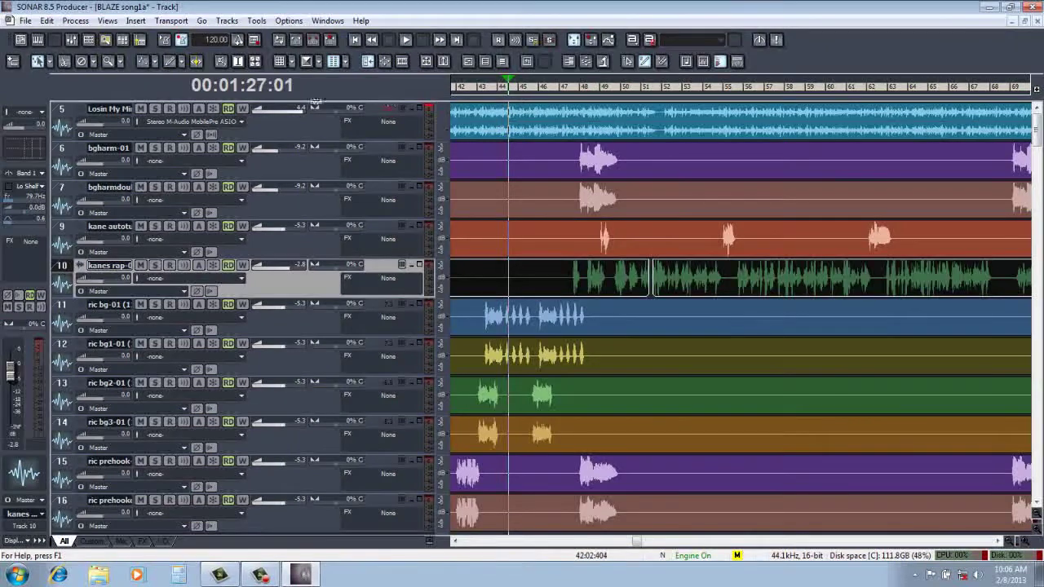
click(67, 114)
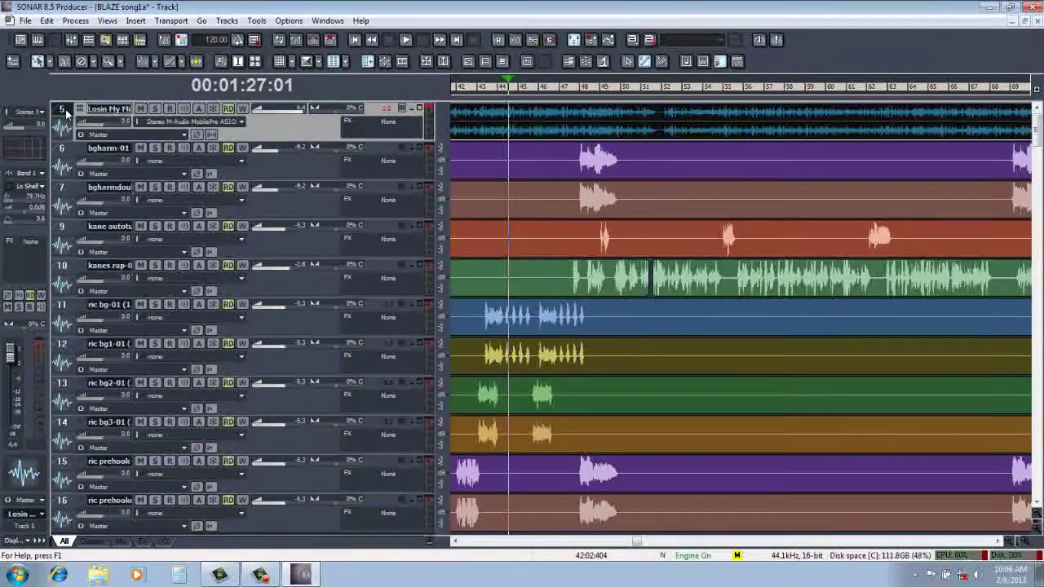
click(62, 275)
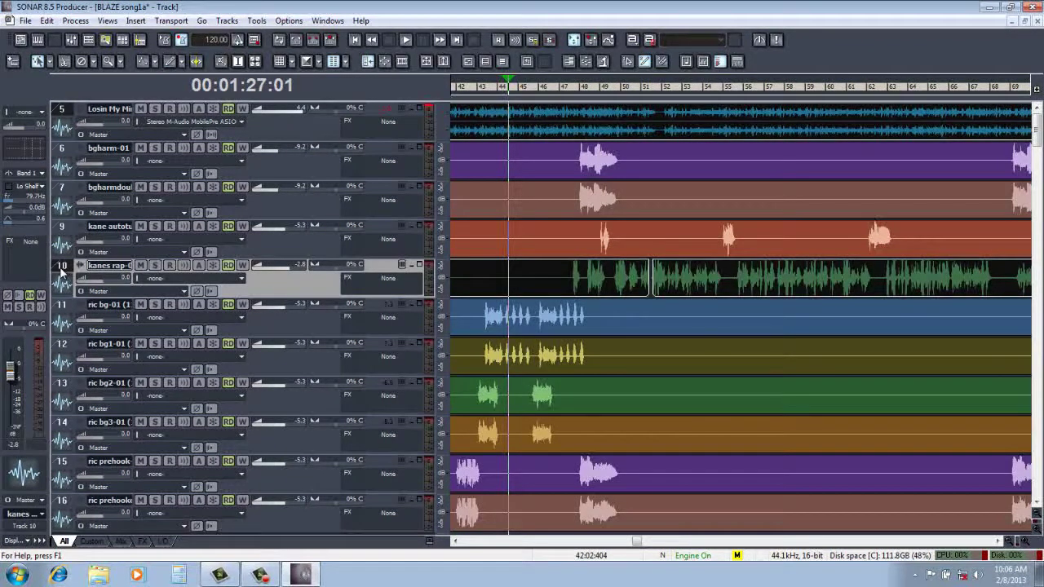
key(shift+h)
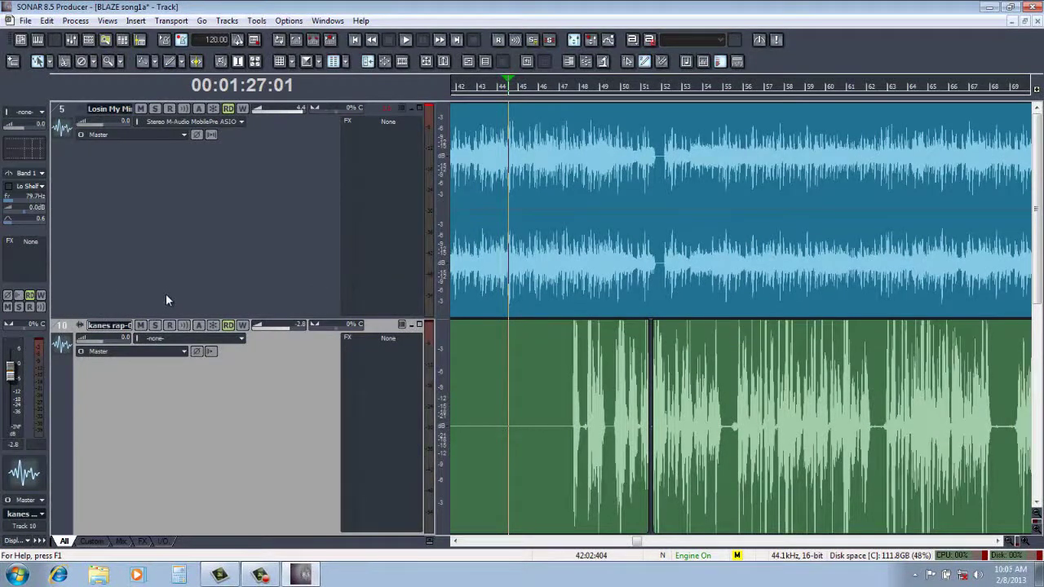
key(a)
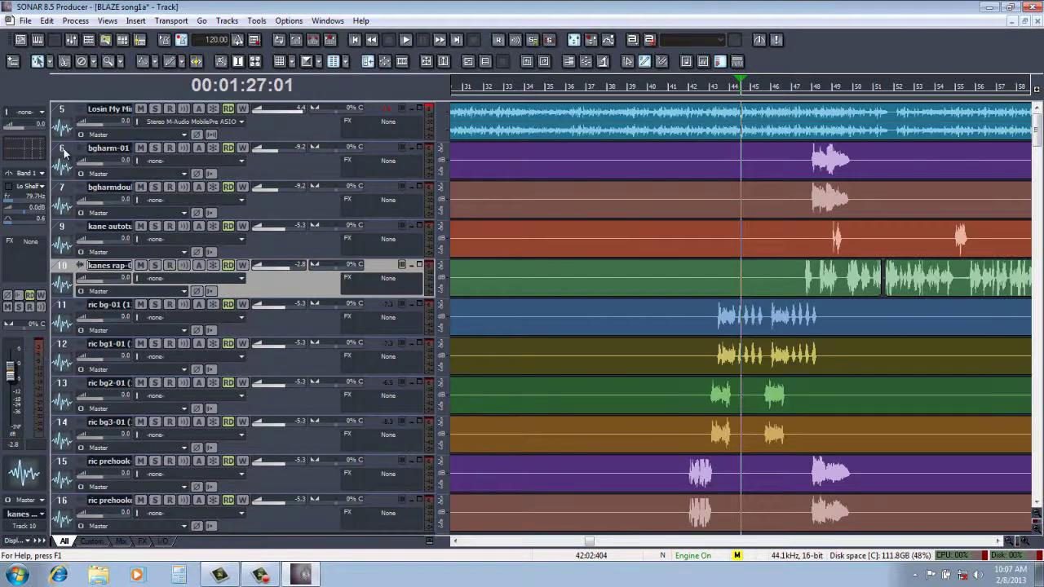
Mute tracks 6, 7 and 9 together as one selection
drag(63, 152, 66, 227)
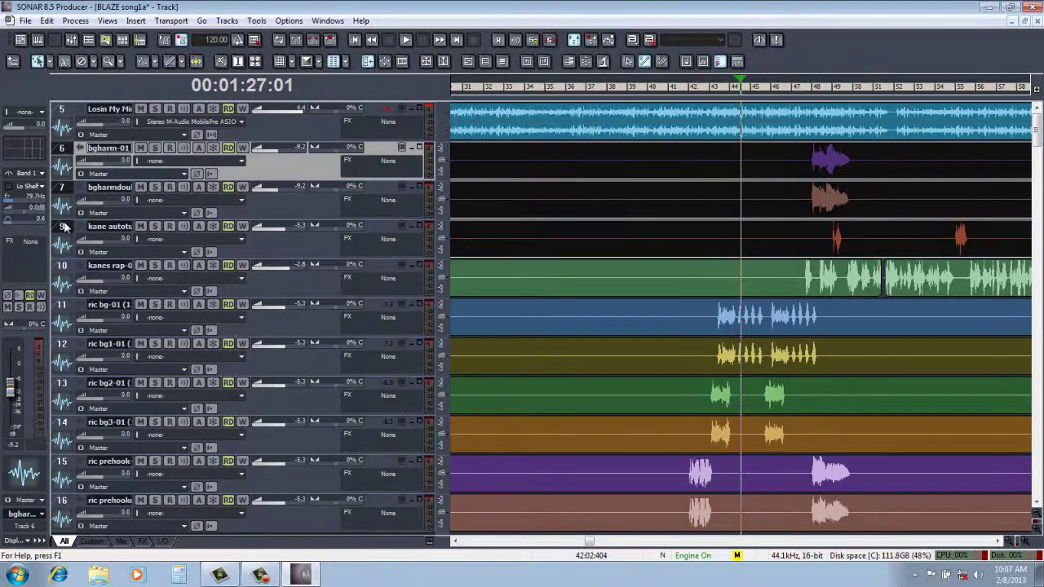
right_click(75, 149)
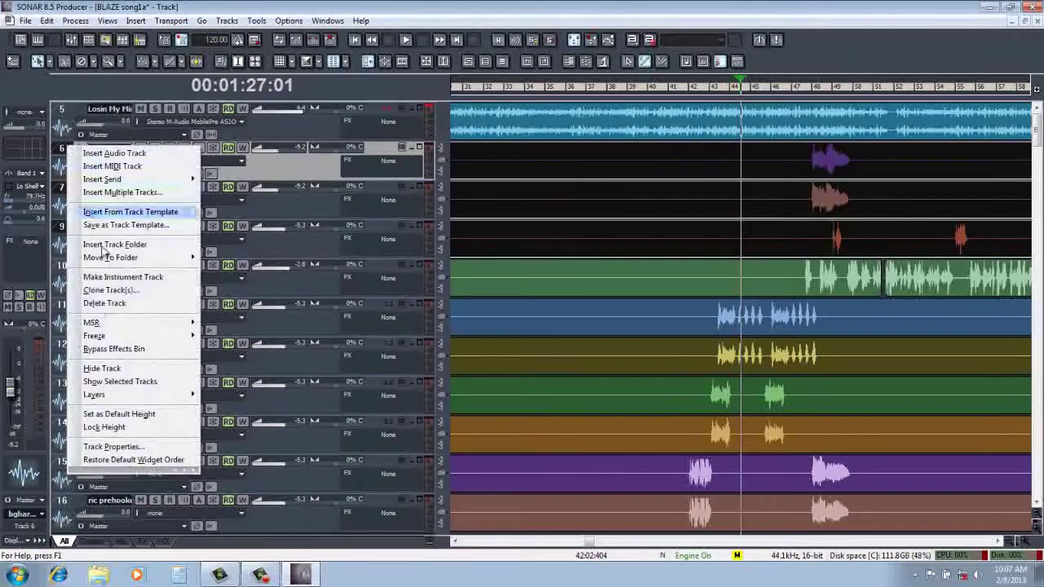
mouse_move(102, 324)
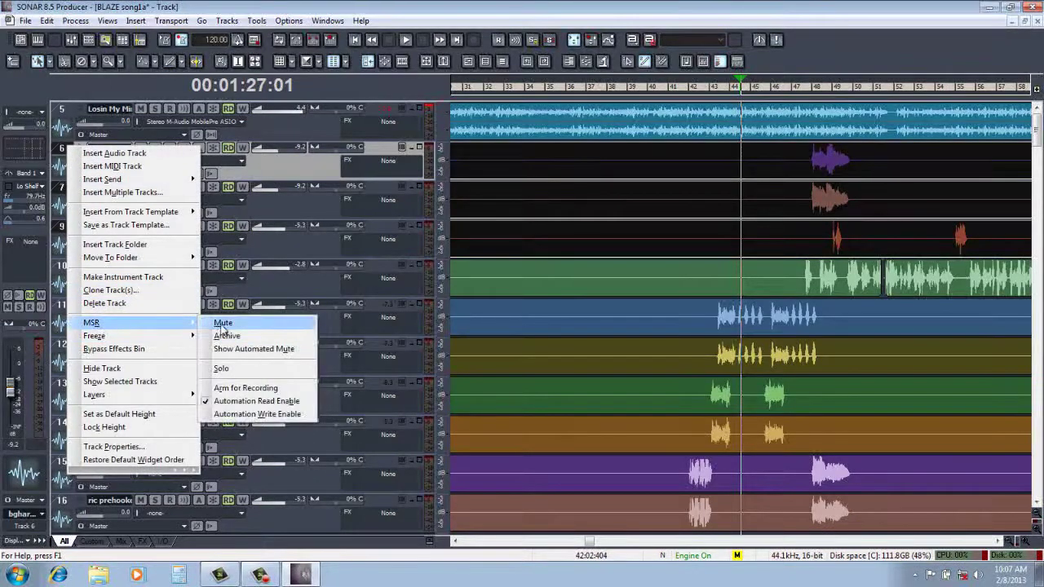
click(223, 324)
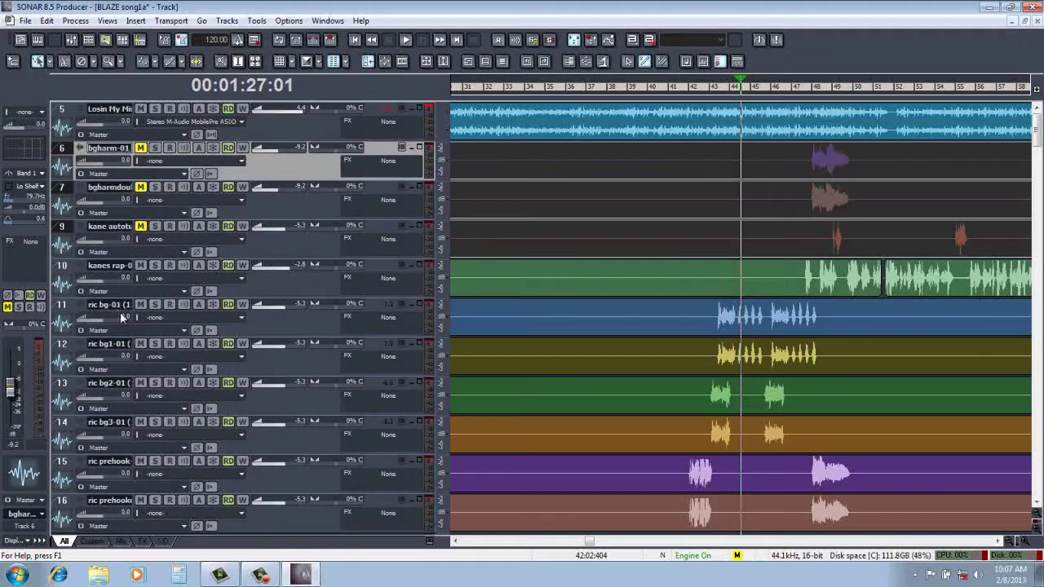
Mute tracks 11 through 16 together as one selection
click(69, 310)
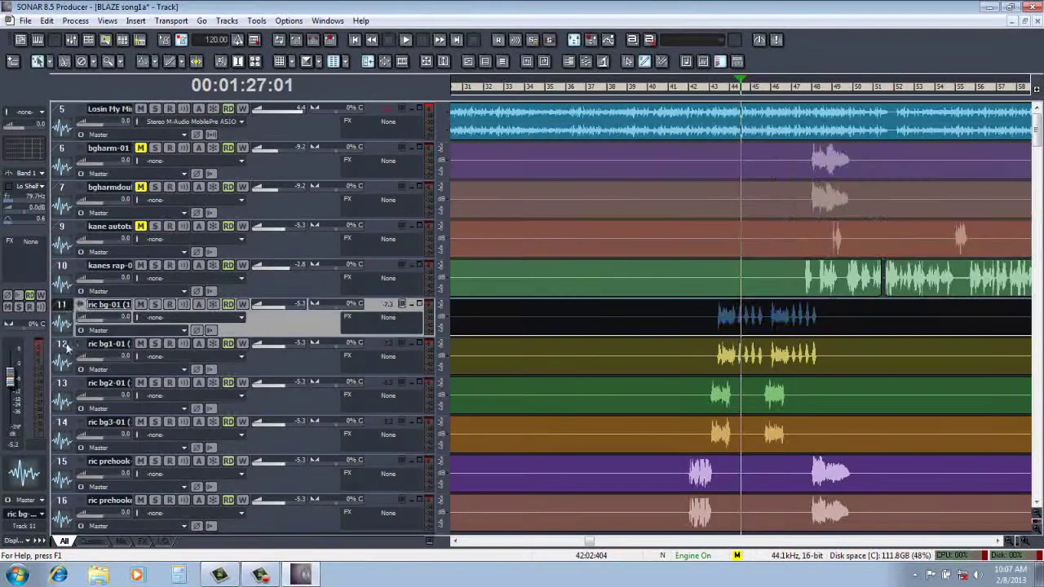
drag(69, 347, 64, 505)
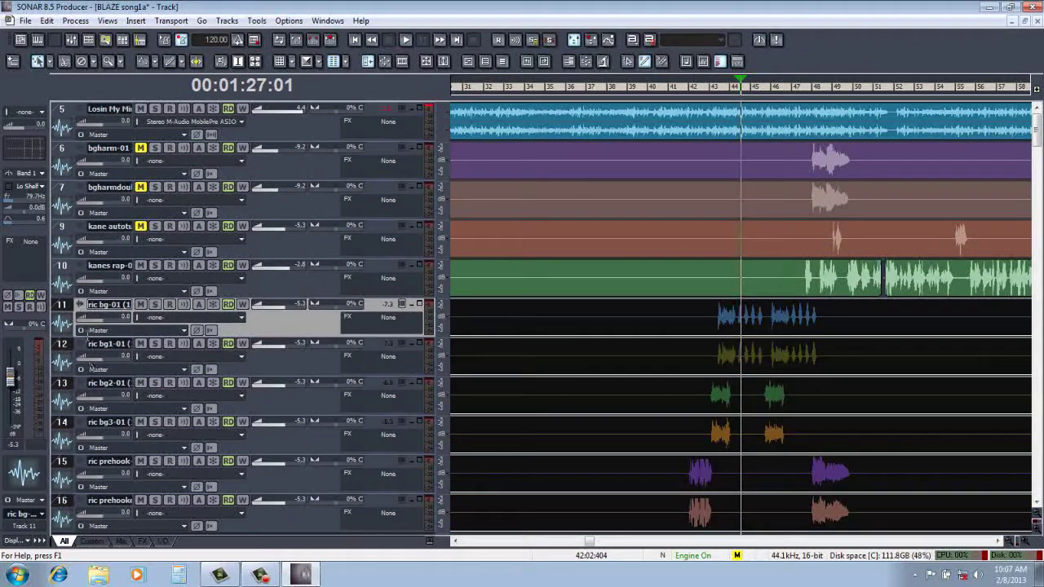
right_click(69, 312)
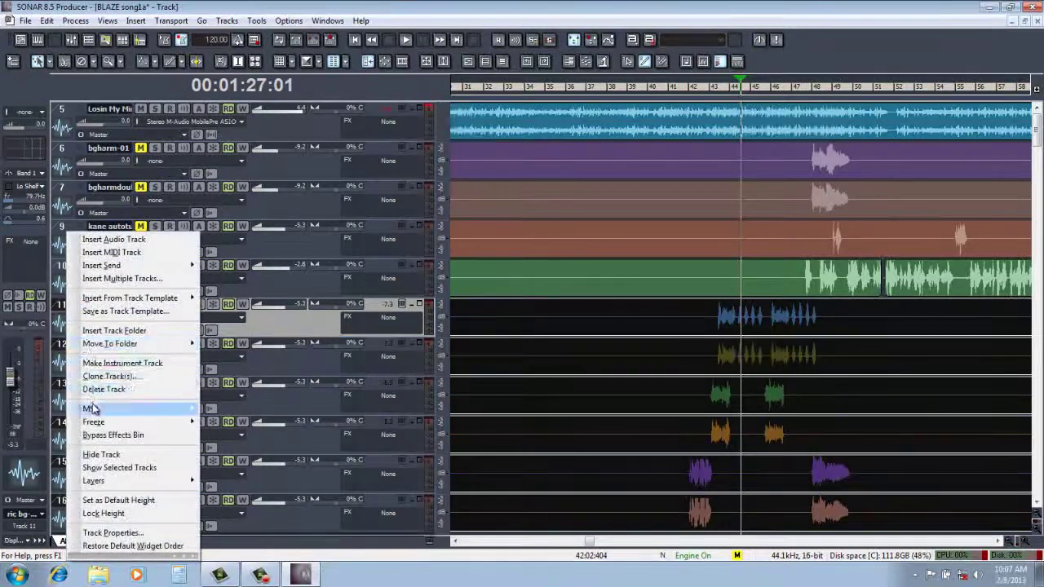
mouse_move(92, 408)
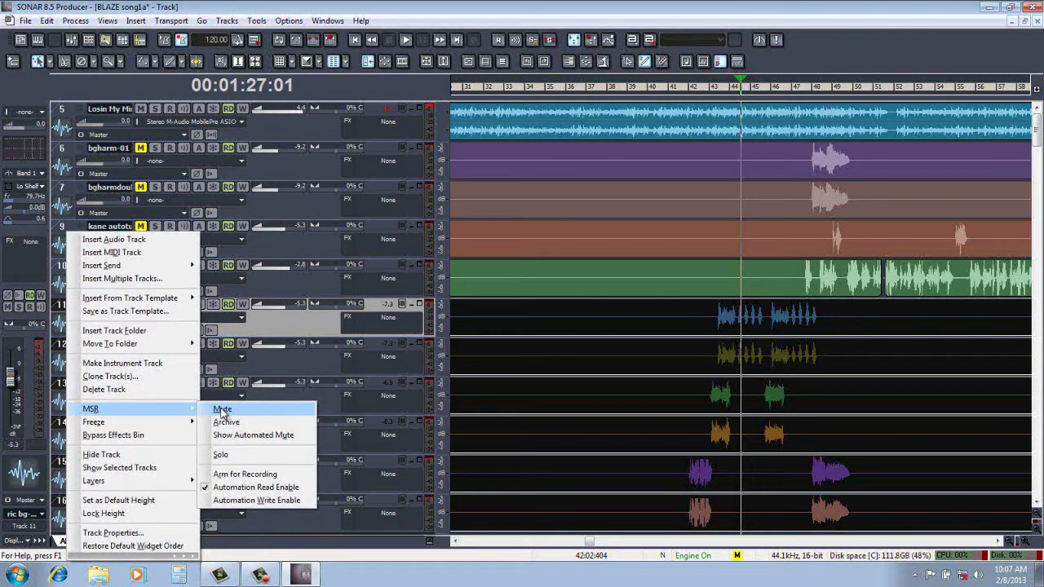
click(222, 409)
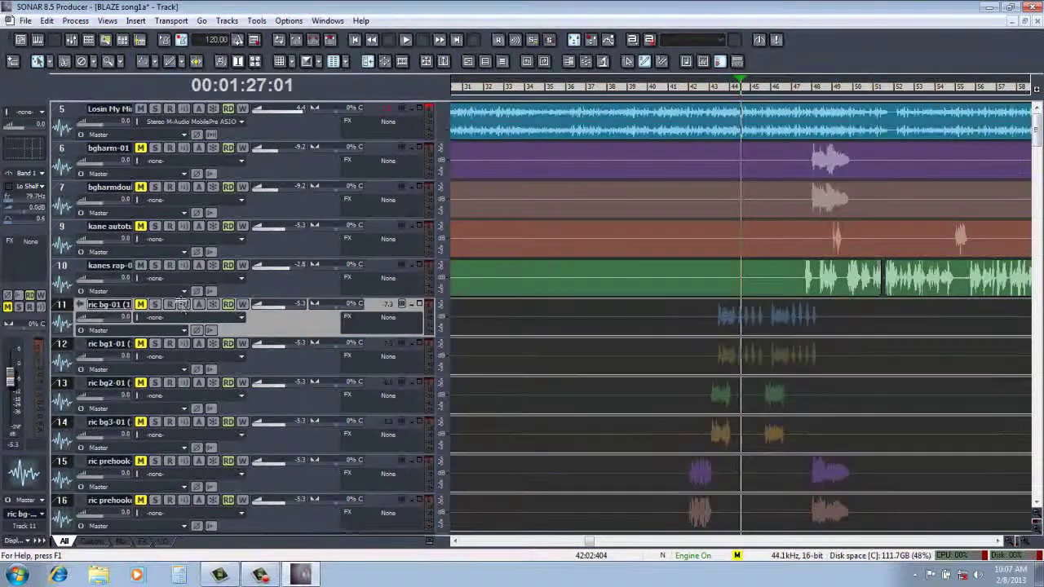
Show only backing track 5 and rap vocal track 10 in the track view
click(69, 112)
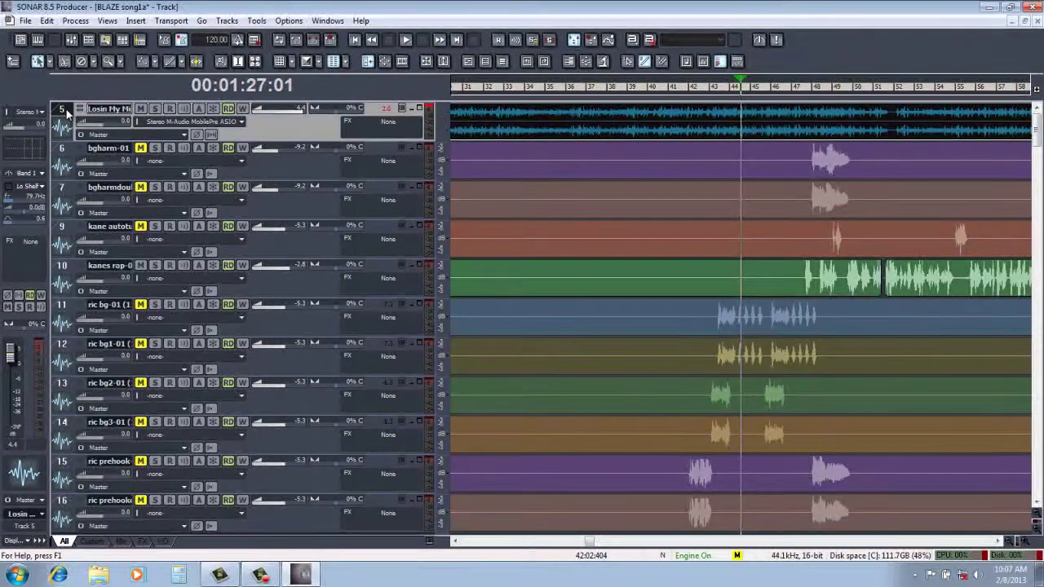
click(69, 273)
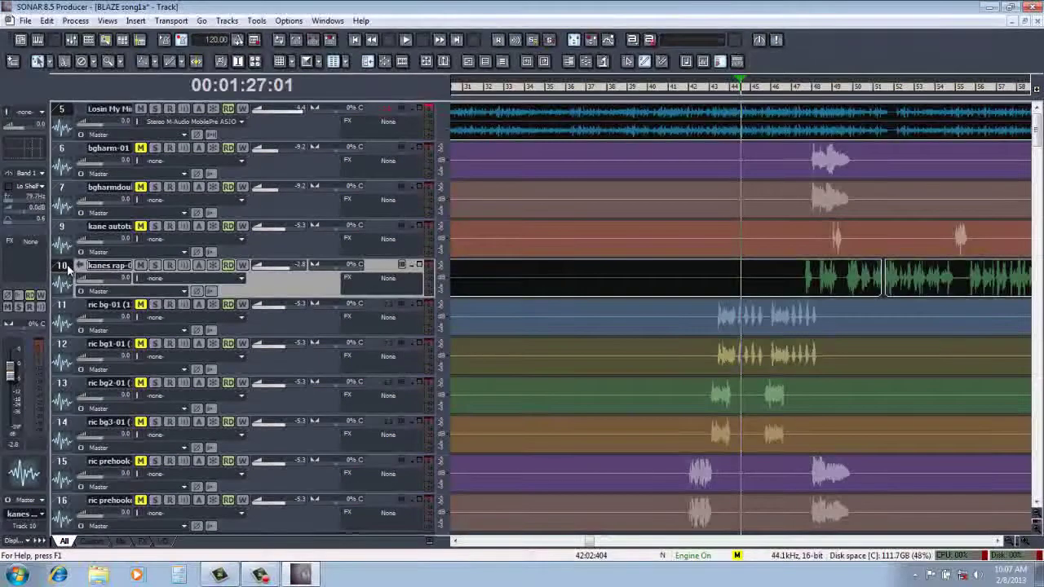
key(shift+h)
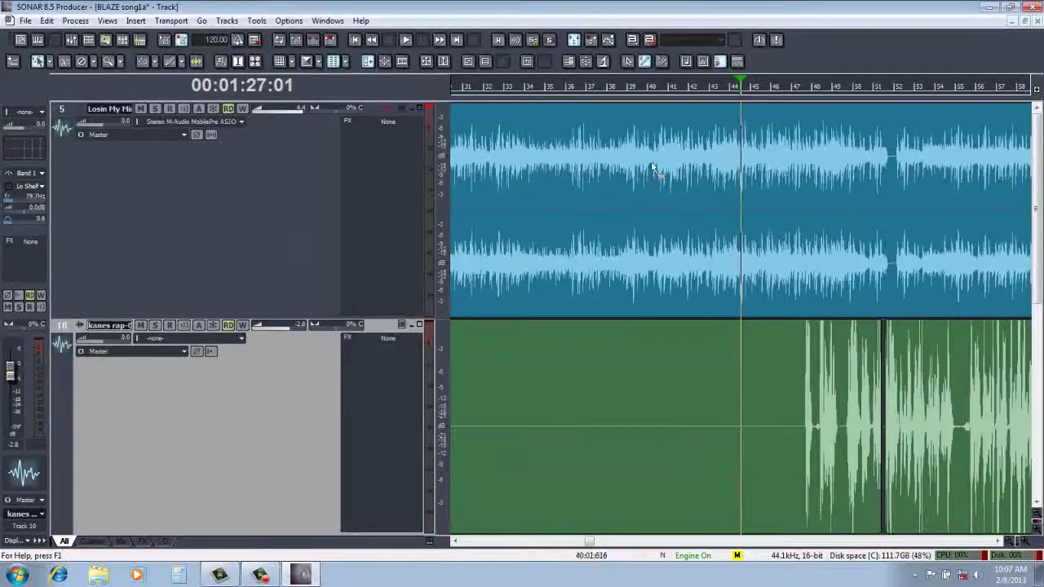
Play tracks 5 and 10 from measure 47 while bringing the whole rap vocal into view, and stop playback
click(792, 89)
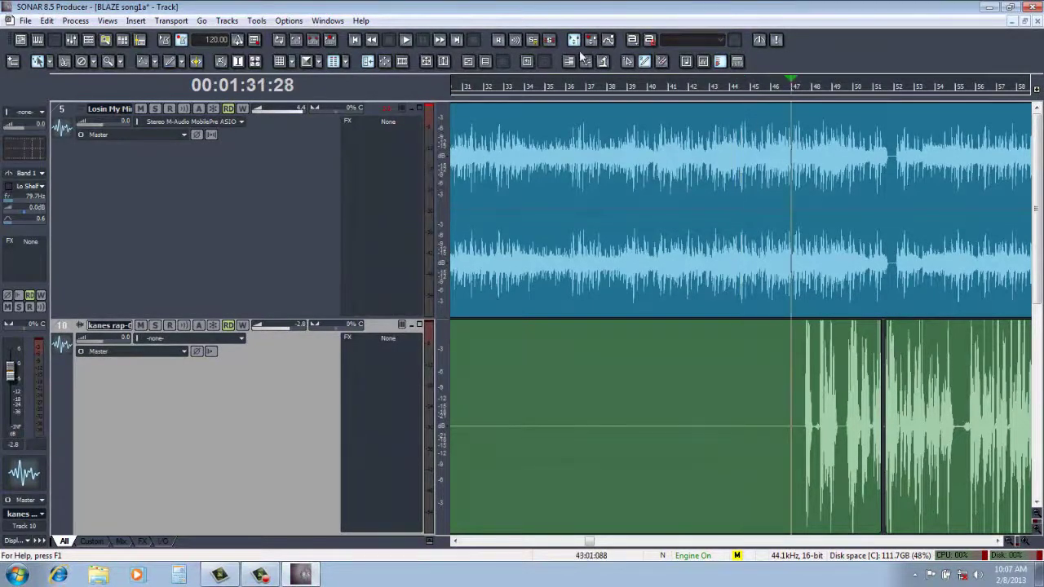
click(407, 41)
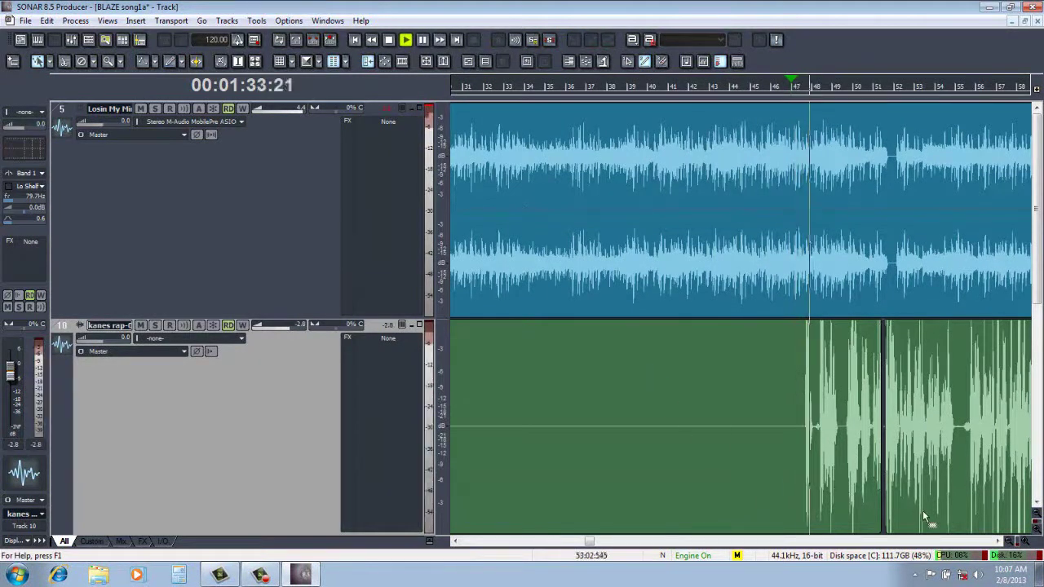
click(996, 541)
click(997, 541)
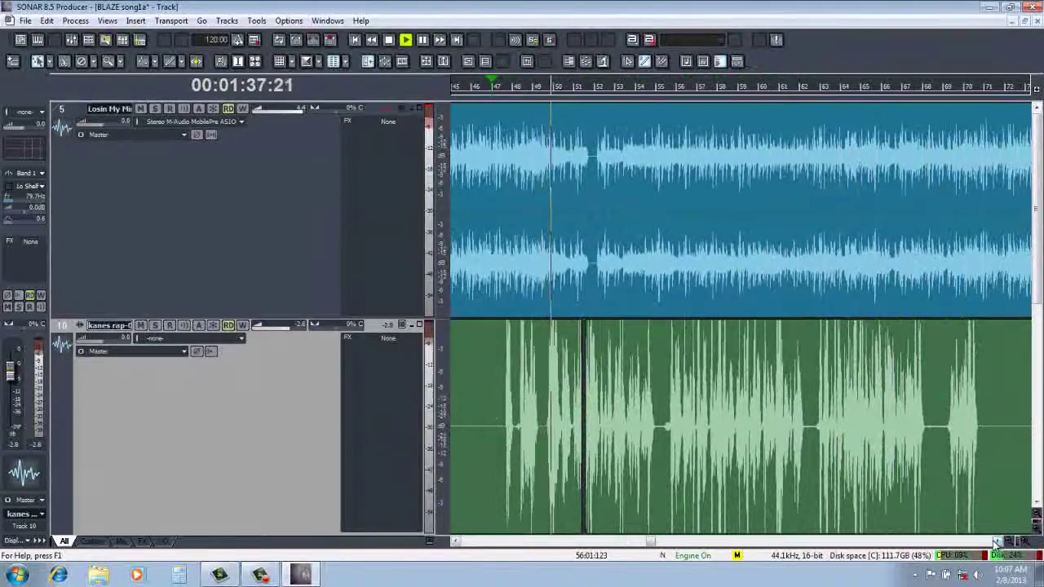
click(1010, 542)
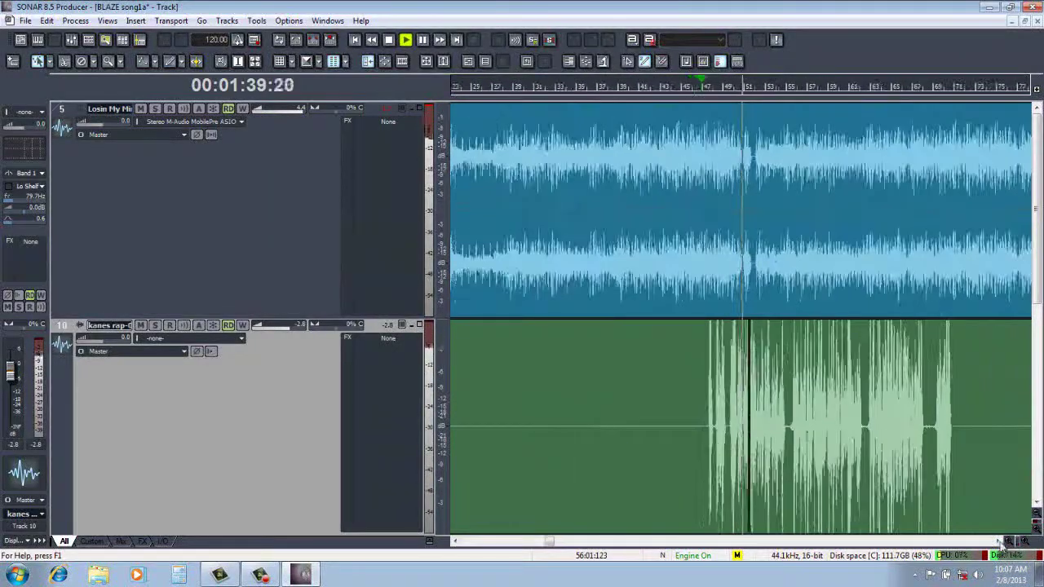
click(1009, 543)
click(998, 542)
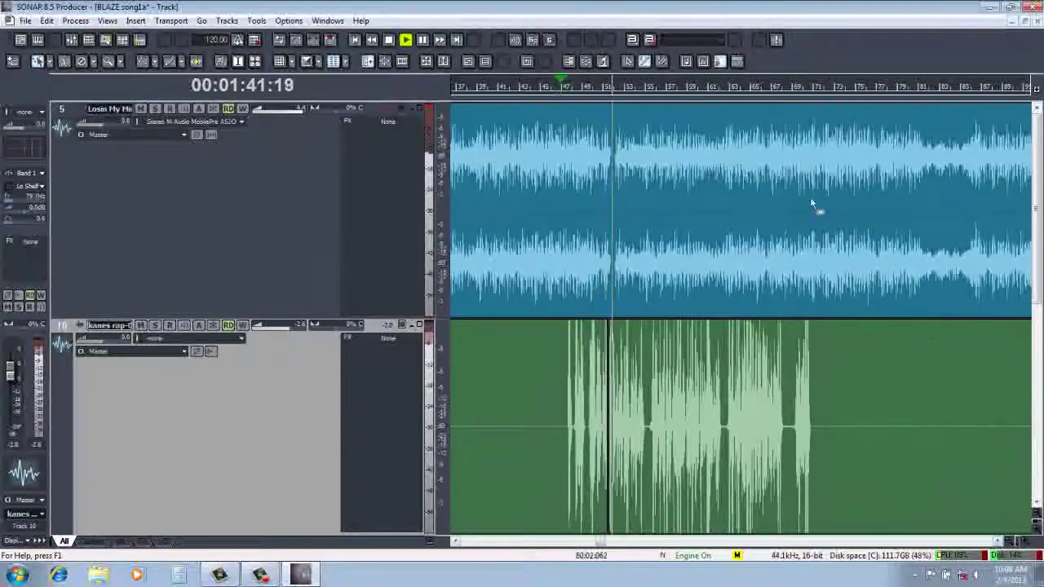
click(385, 41)
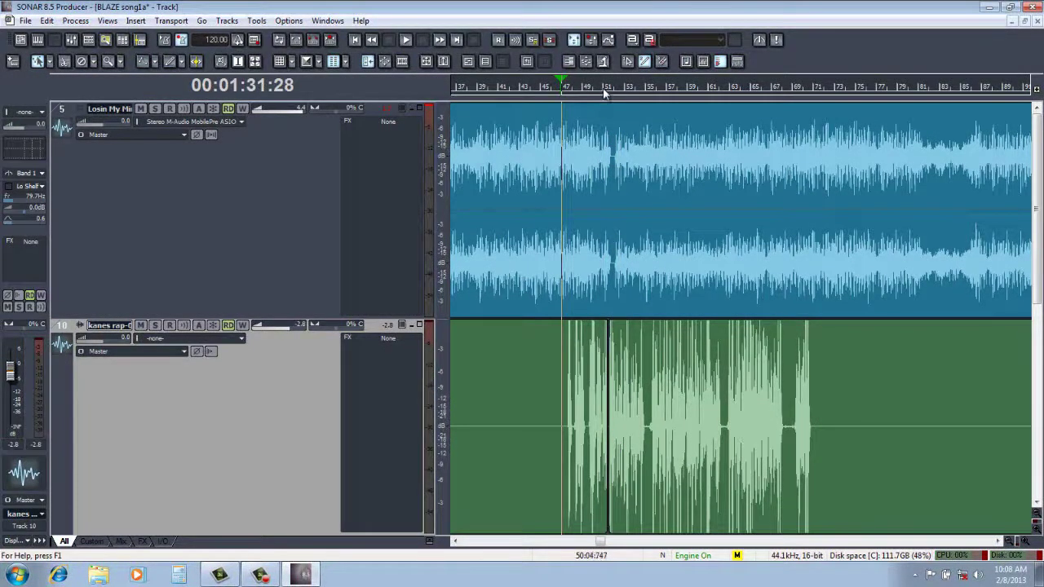
Examine the gap between the rap vocal clips on track 10 near measure 51
click(608, 88)
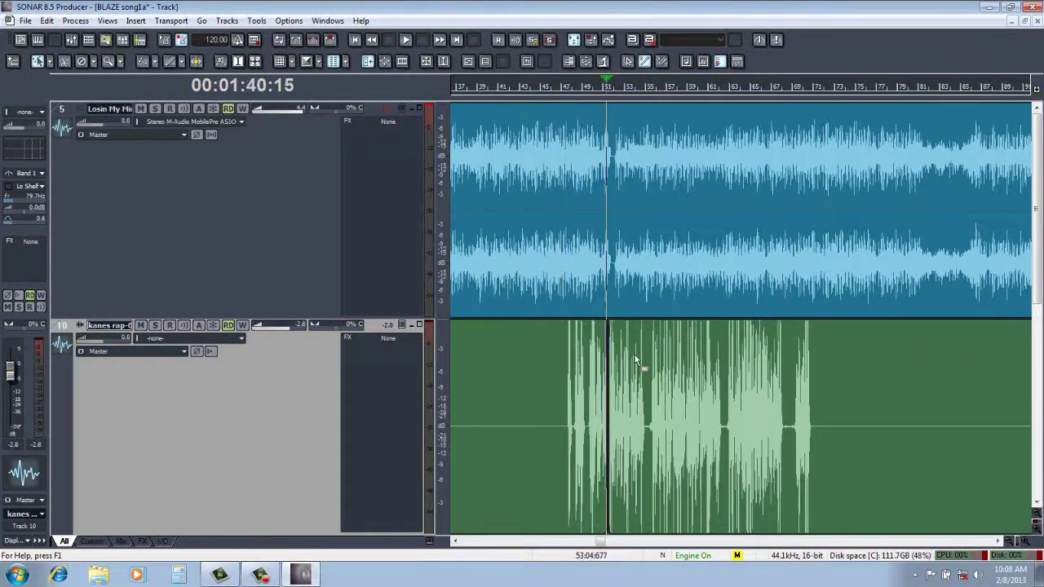
click(1026, 542)
click(1026, 542)
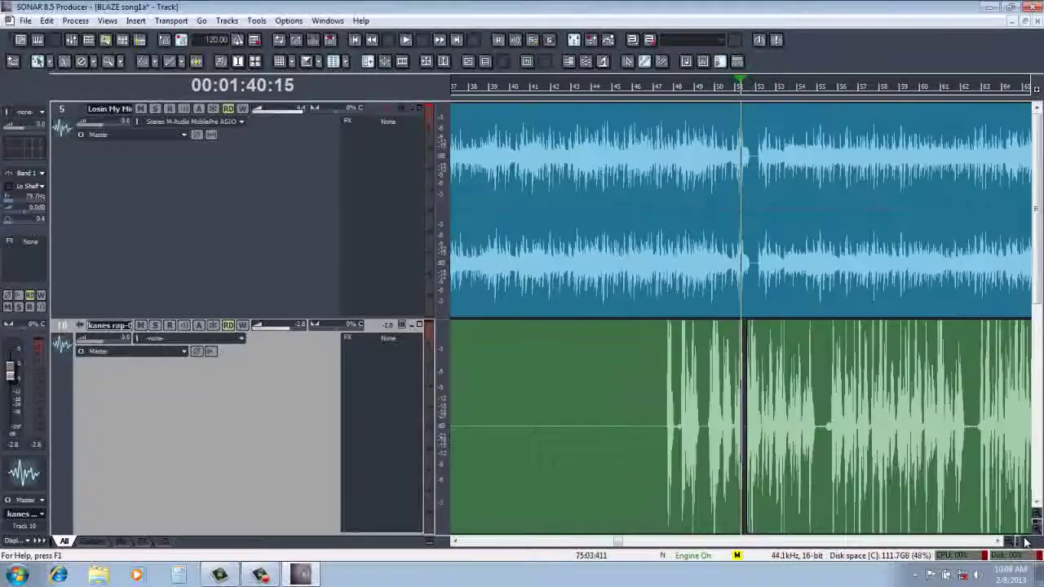
click(1026, 543)
click(998, 542)
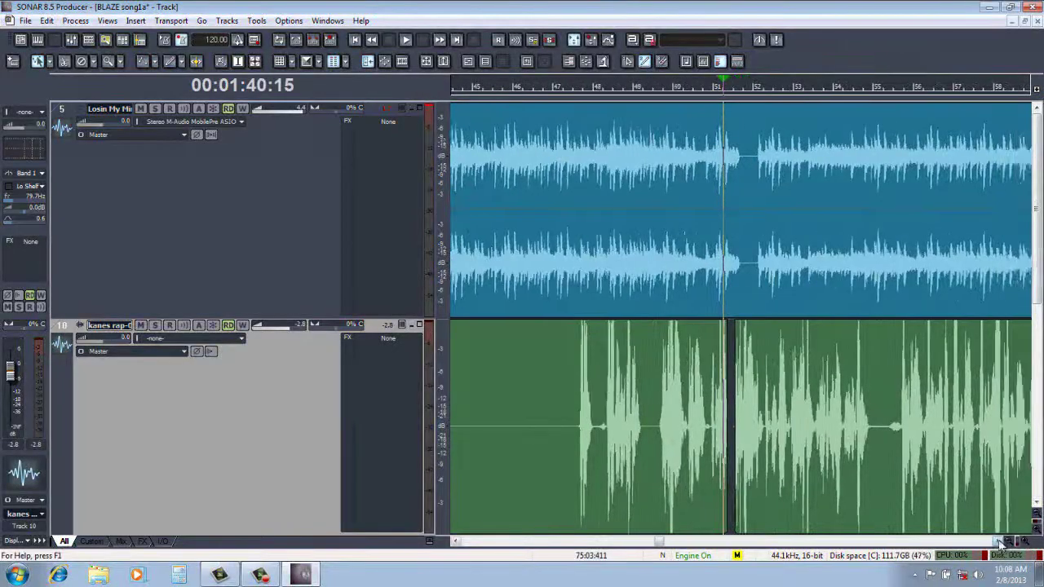
click(998, 542)
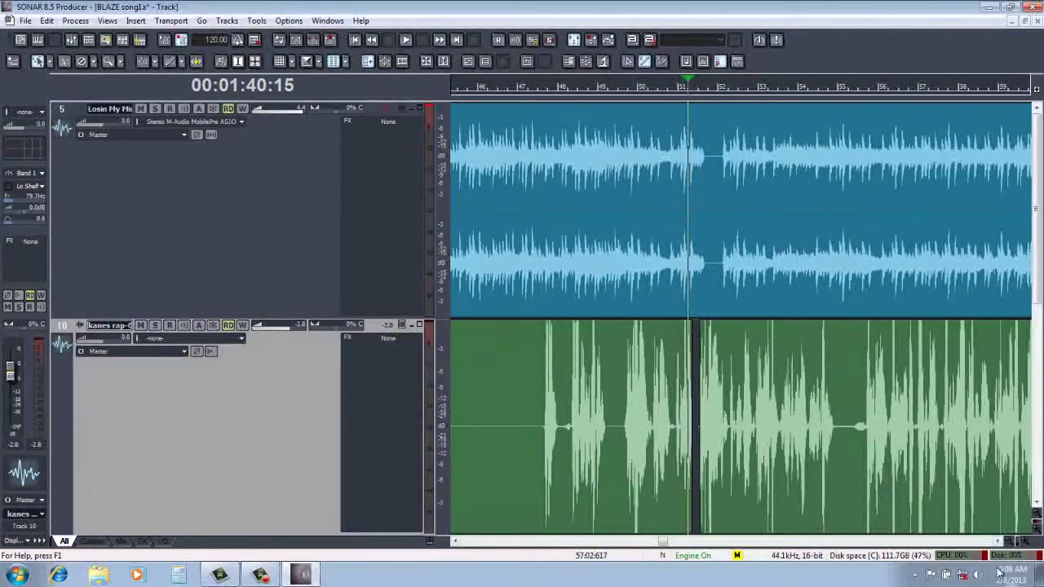
click(1011, 542)
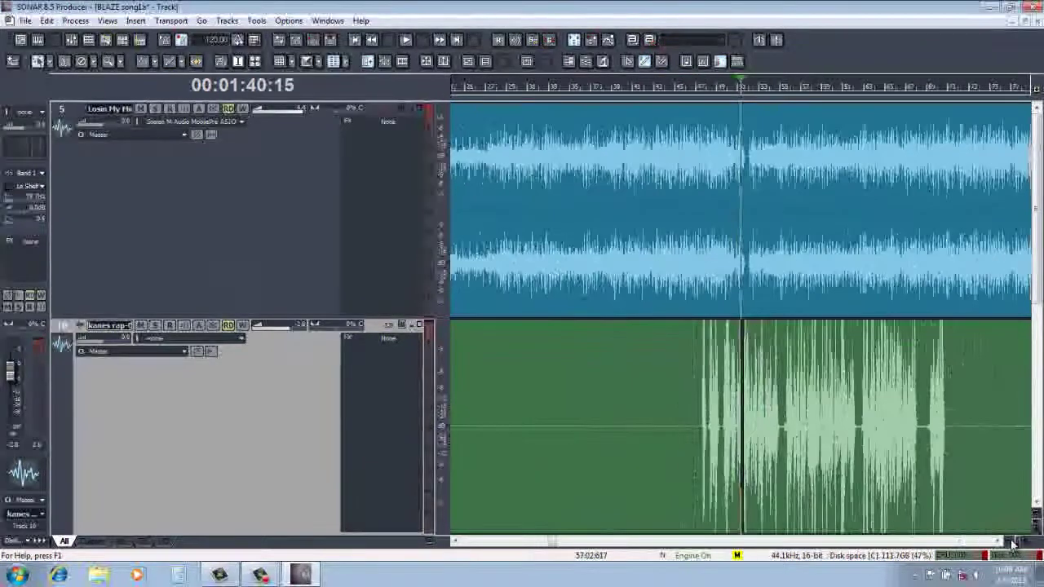
click(998, 541)
click(1011, 543)
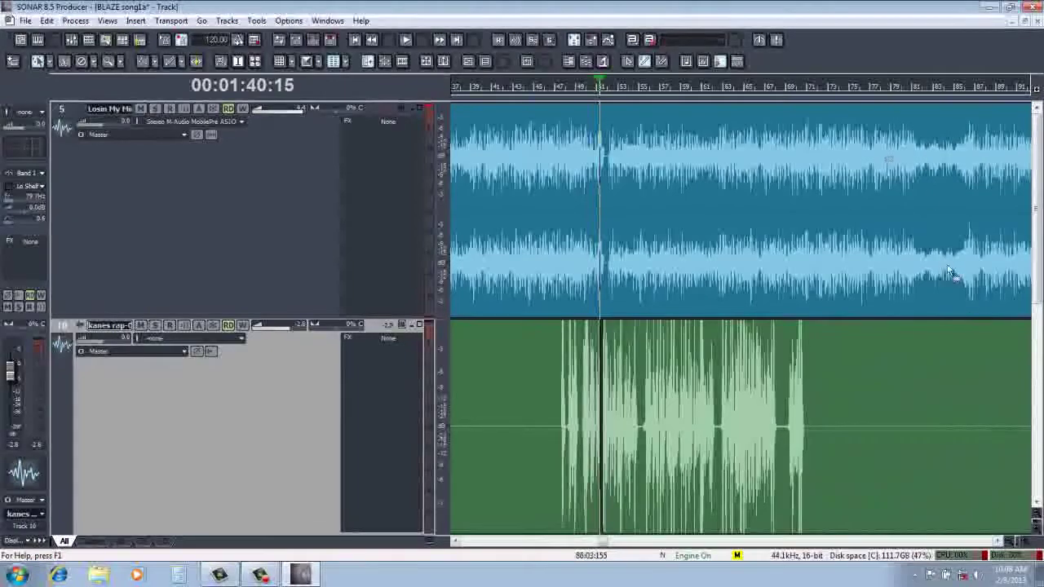
Delete the empty audio of track 10 just after the rap, around measures 71 to 73, and just before it, from about measure 43 to 47
click(837, 96)
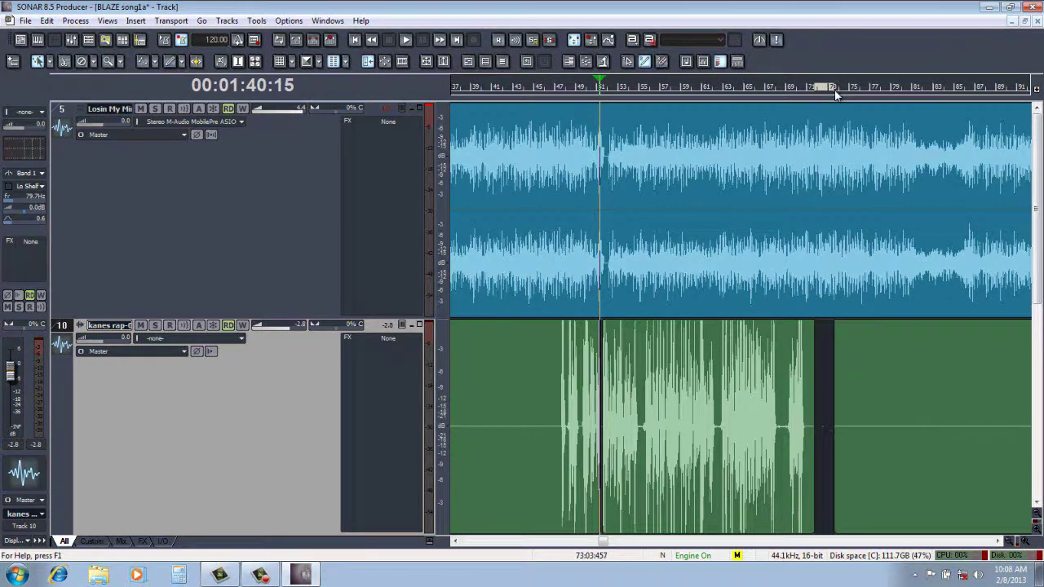
click(557, 91)
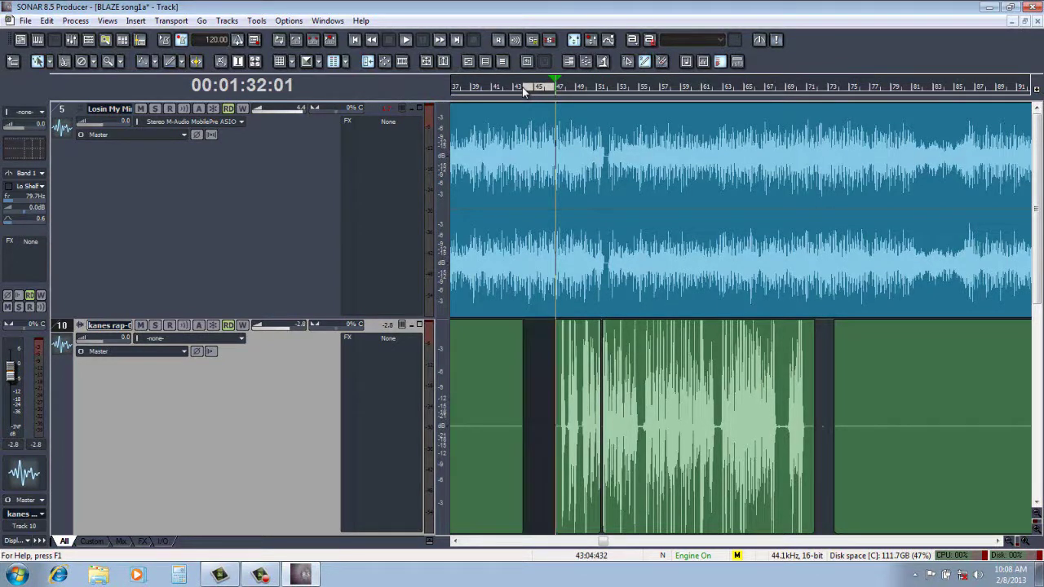
Select the rap vocal clips on track 10 from measure 47 to about 71 and bounce them to one clip
drag(560, 91, 701, 89)
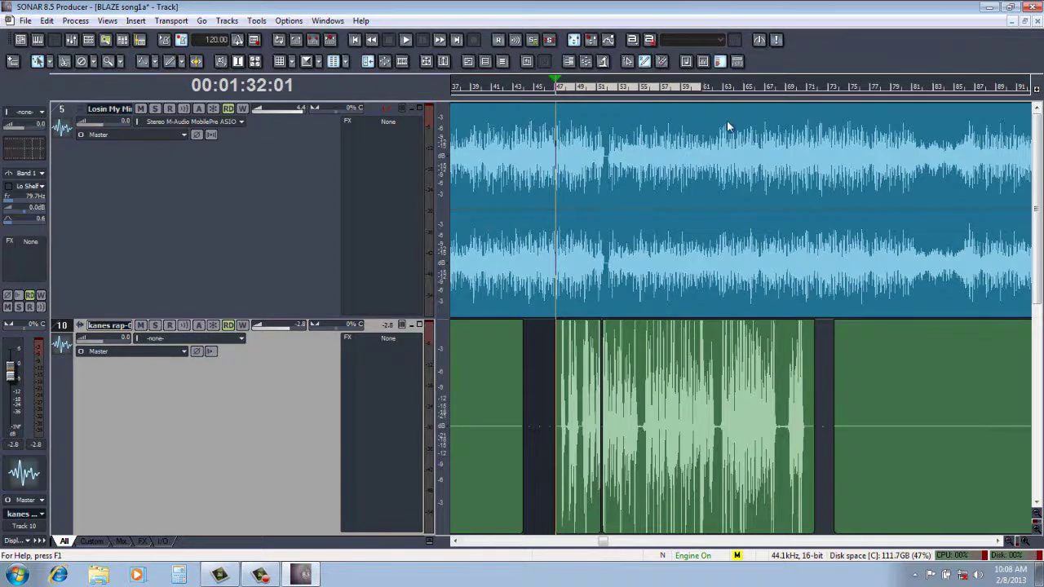
drag(728, 126, 828, 136)
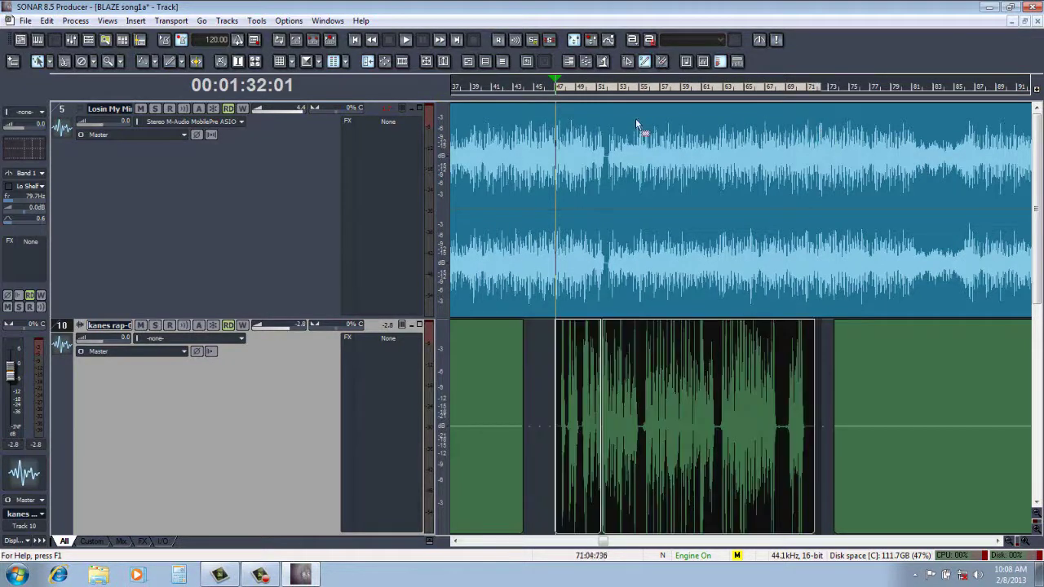
click(47, 21)
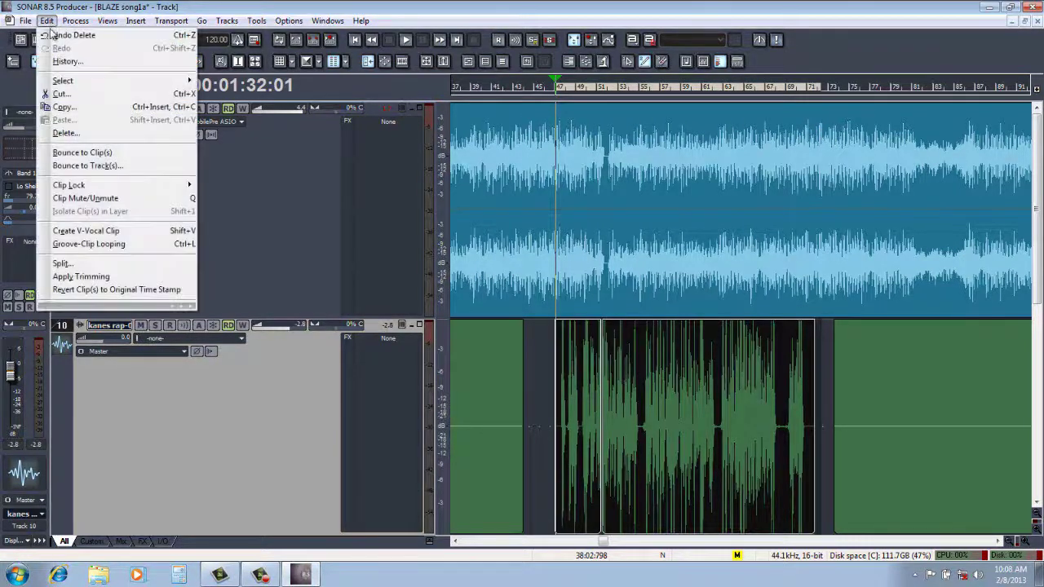
click(66, 153)
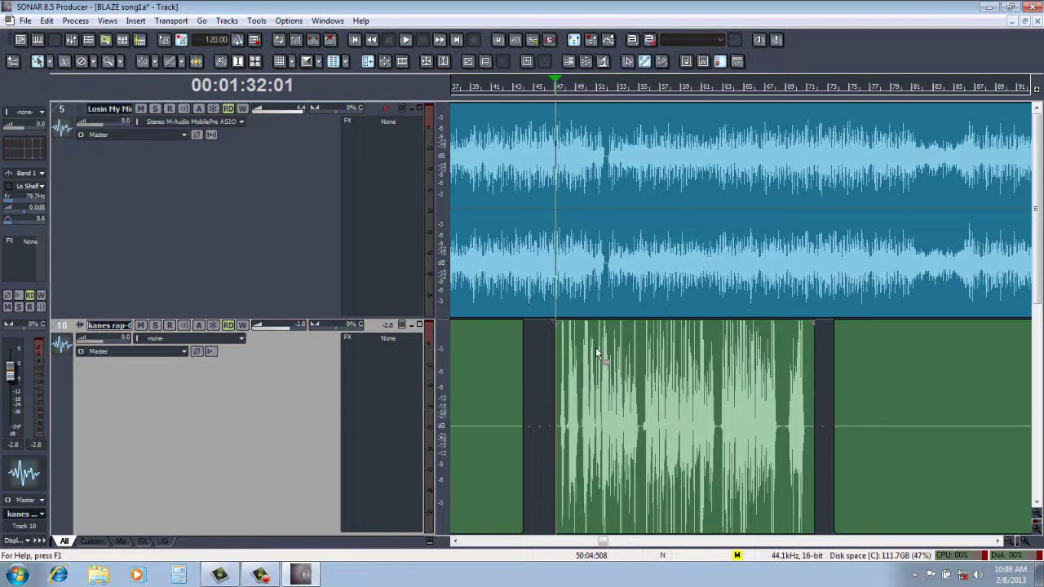
Lower the gain of the bounced rap vocal clip with the 4 dB Cut preset
click(596, 346)
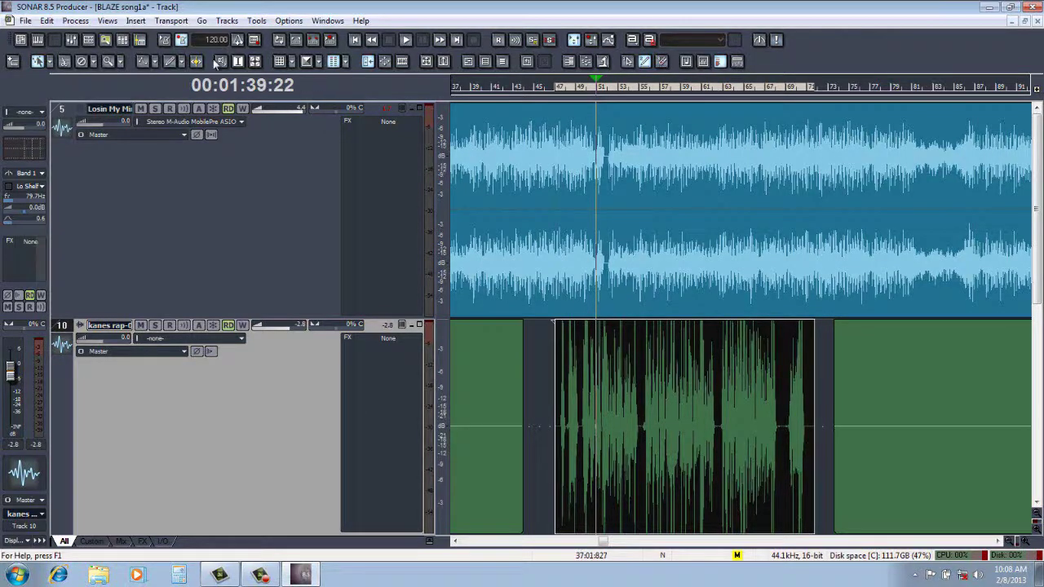
click(75, 22)
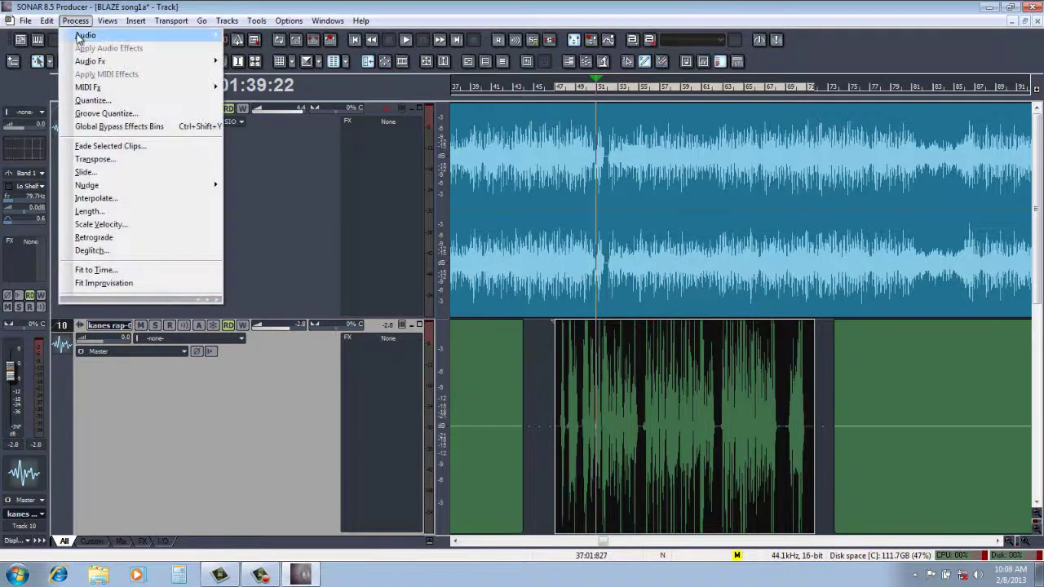
mouse_move(79, 39)
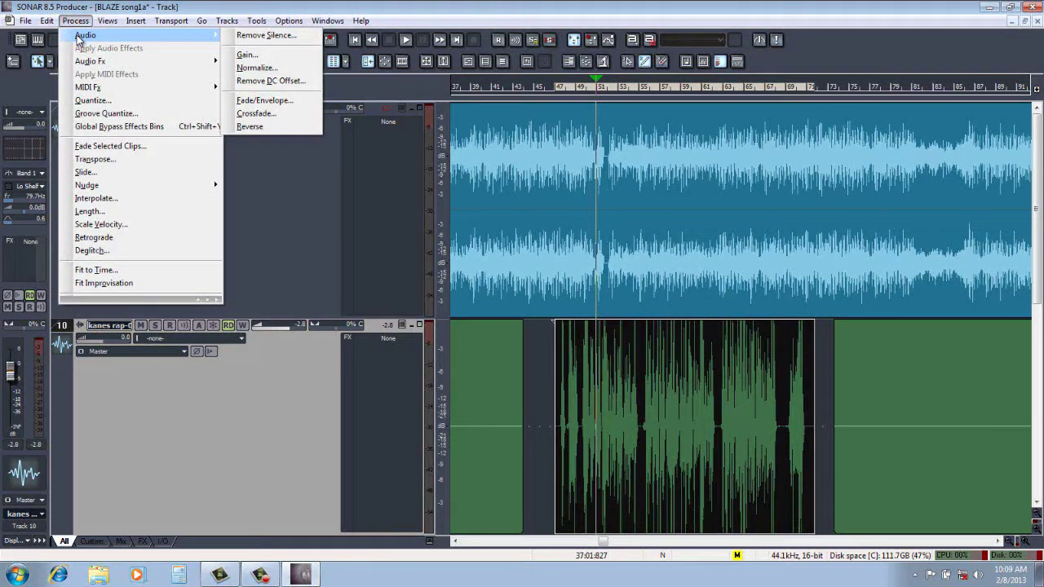
click(247, 54)
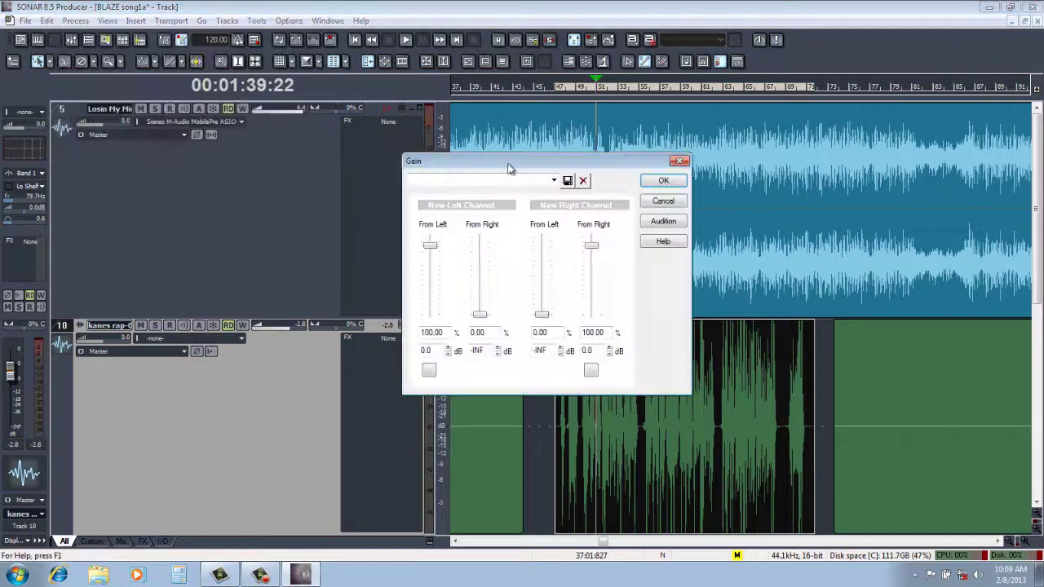
click(555, 181)
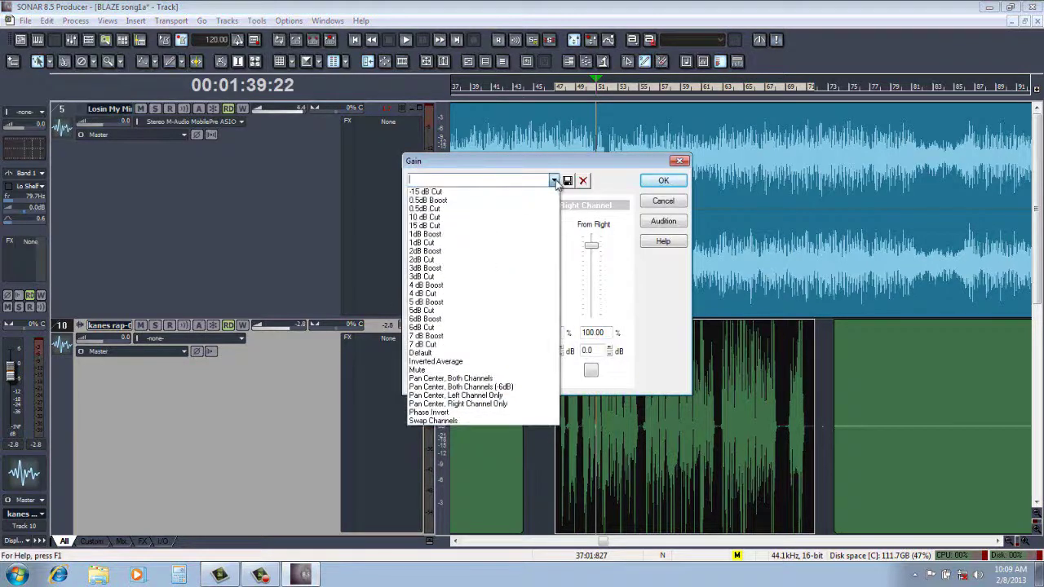
click(490, 293)
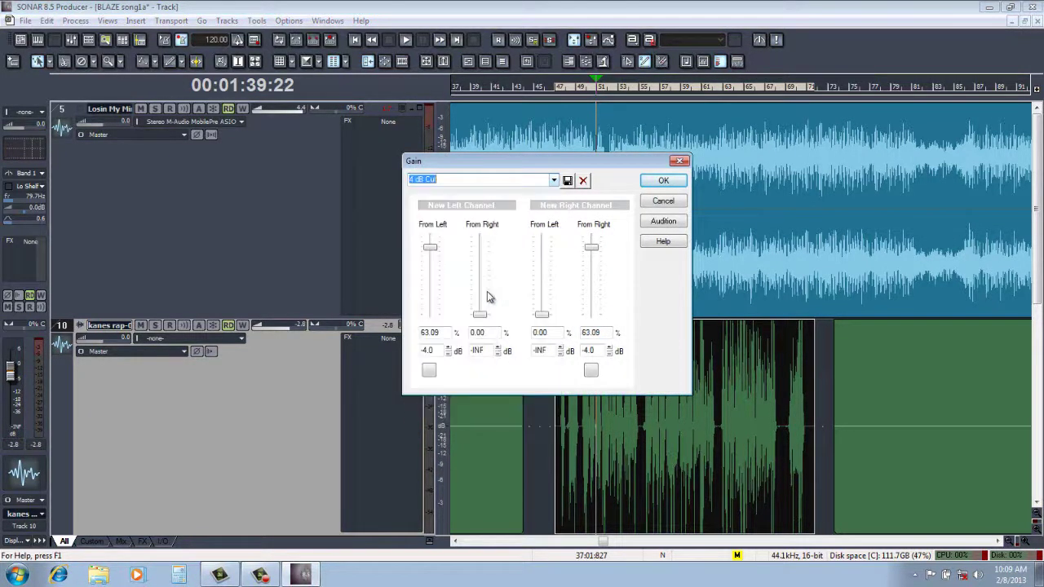
click(664, 180)
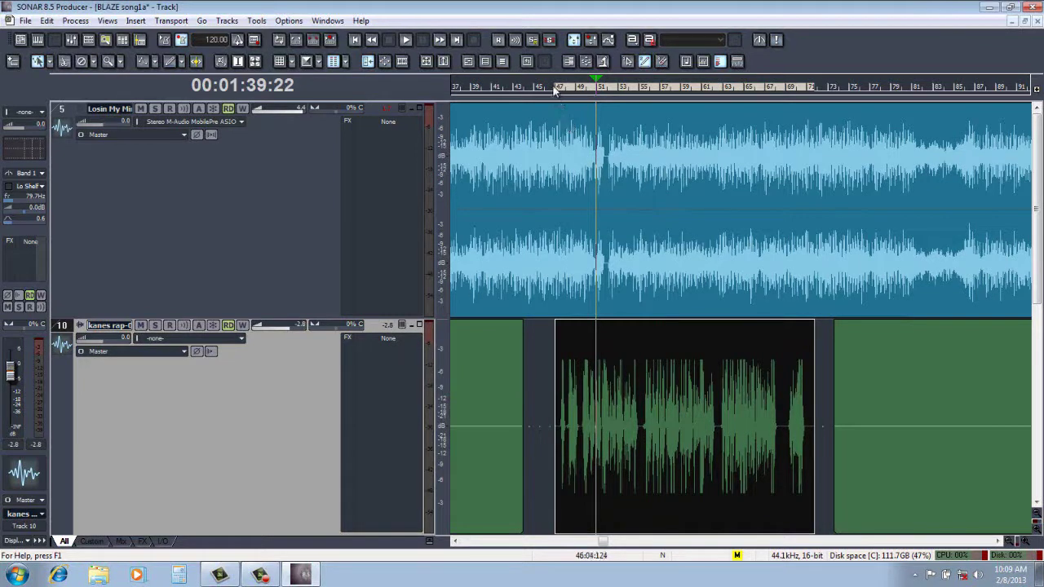
Play from about measure 47 while setting track 5's volume to 1.4 and the rap vocal's to 1.7, and stop playback
click(553, 88)
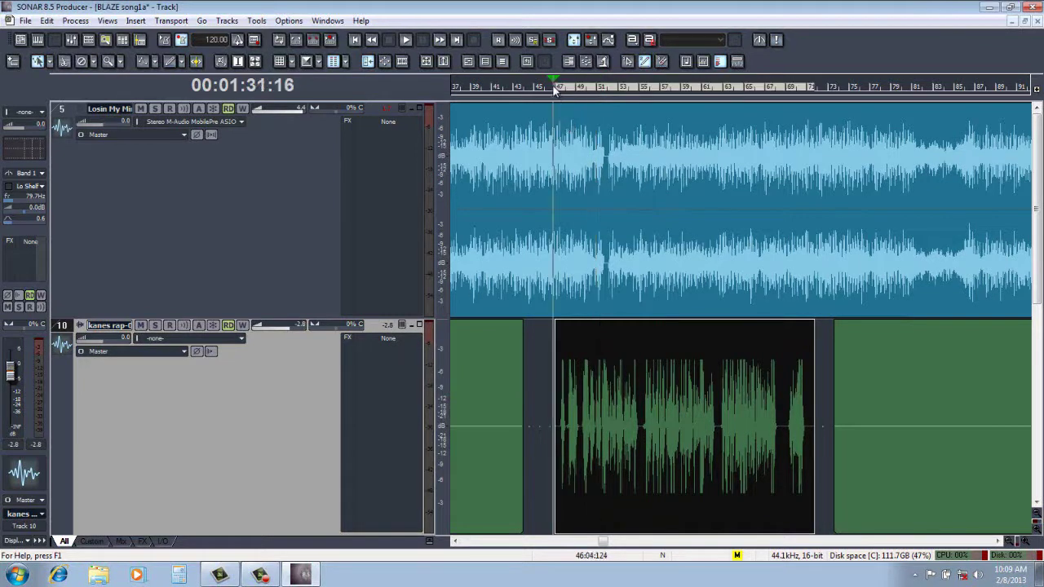
click(405, 40)
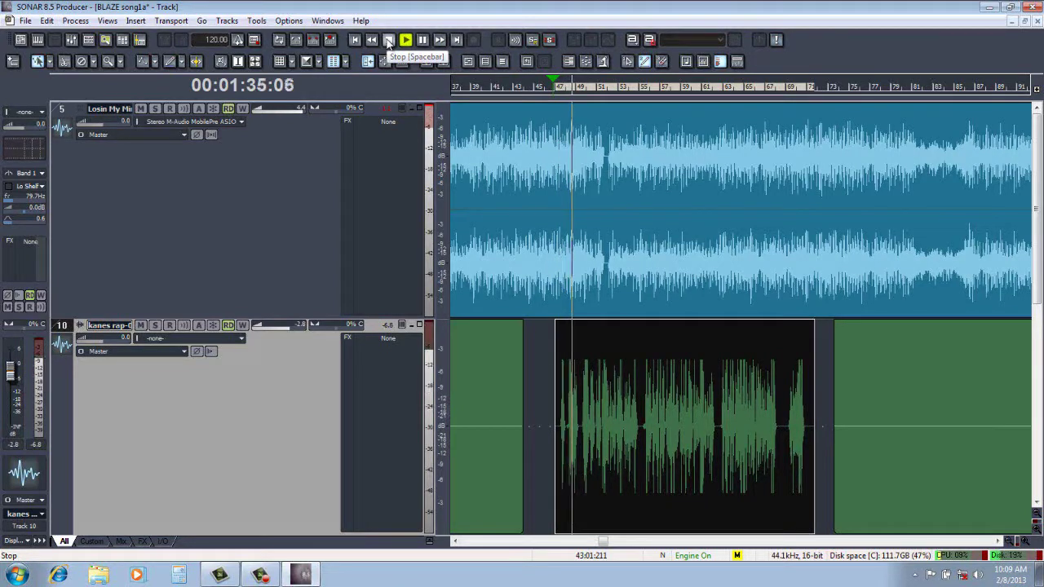
click(303, 114)
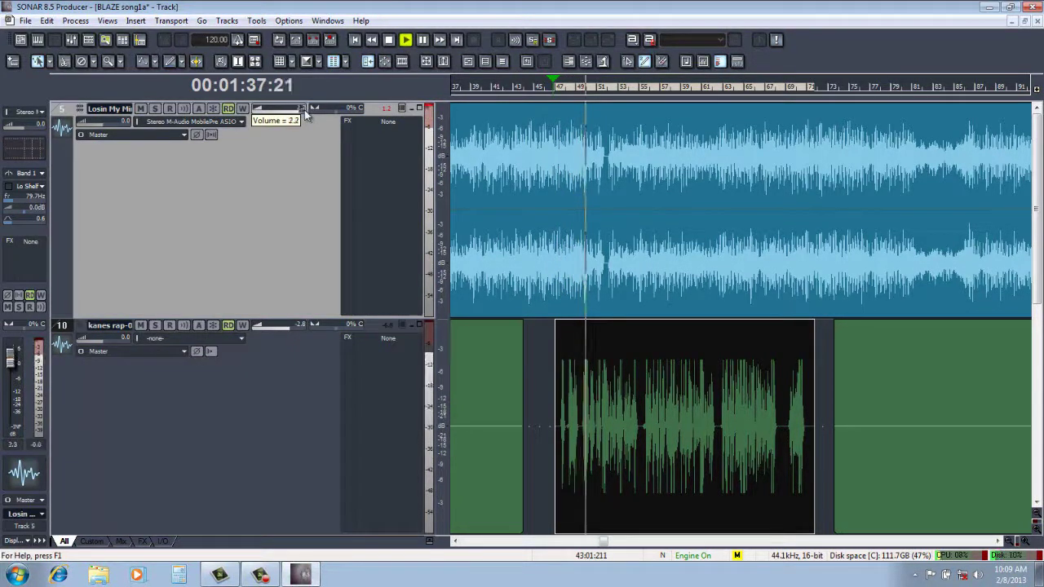
click(289, 328)
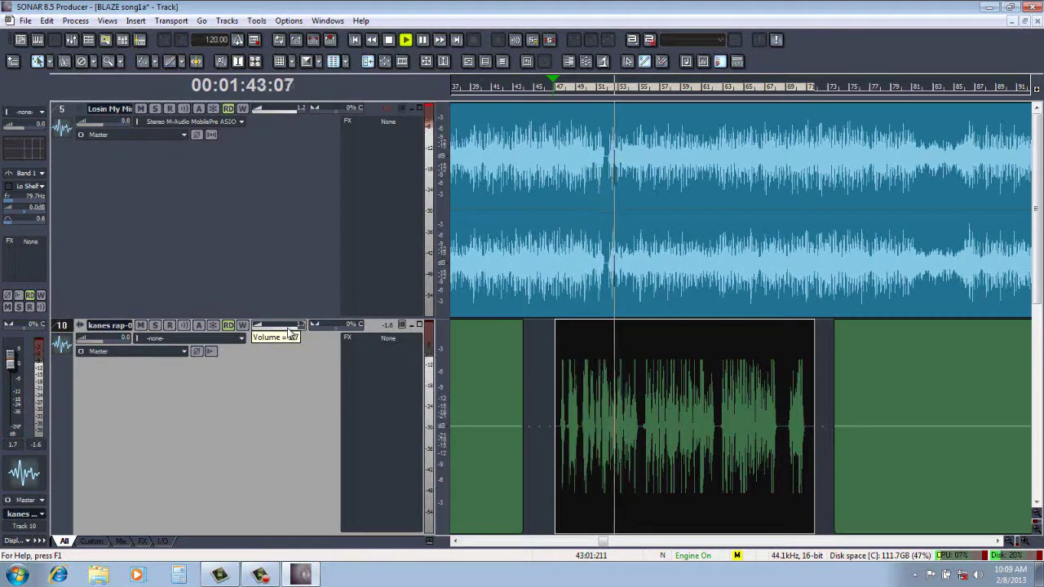
click(297, 113)
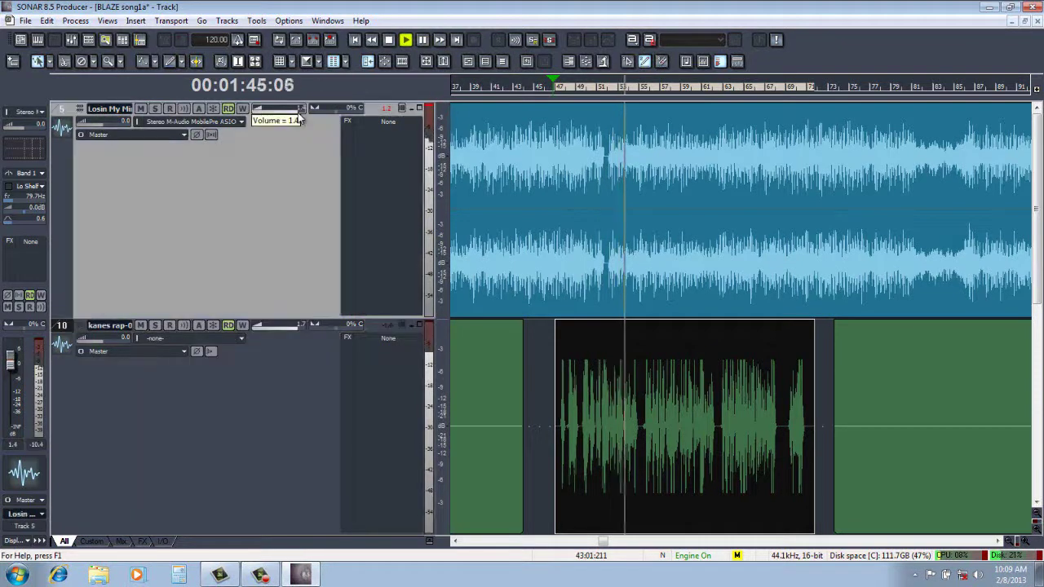
click(389, 41)
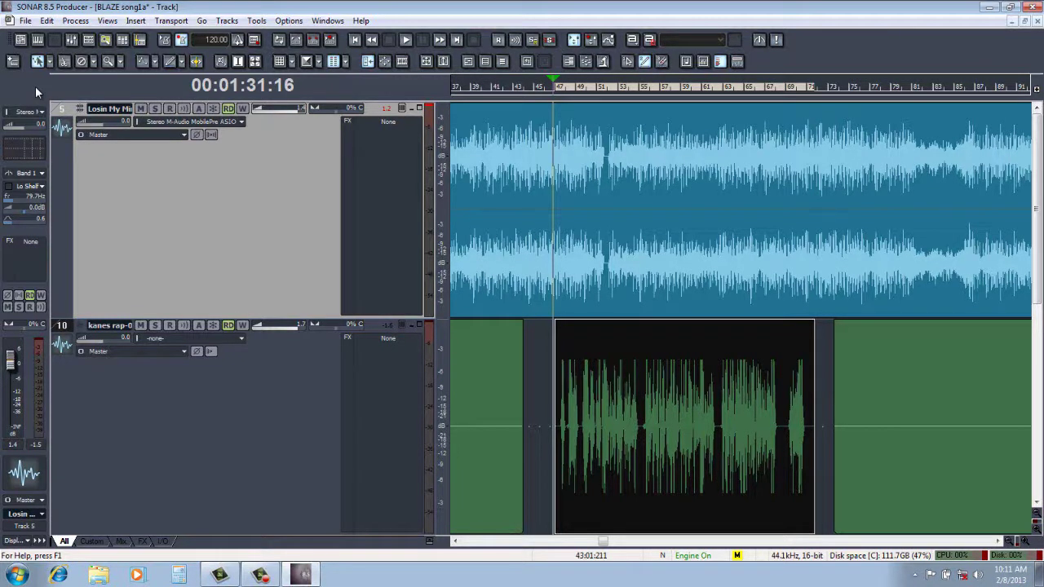
Save the project under the new name BLAZE song1a mix1 as a Normal file
click(25, 21)
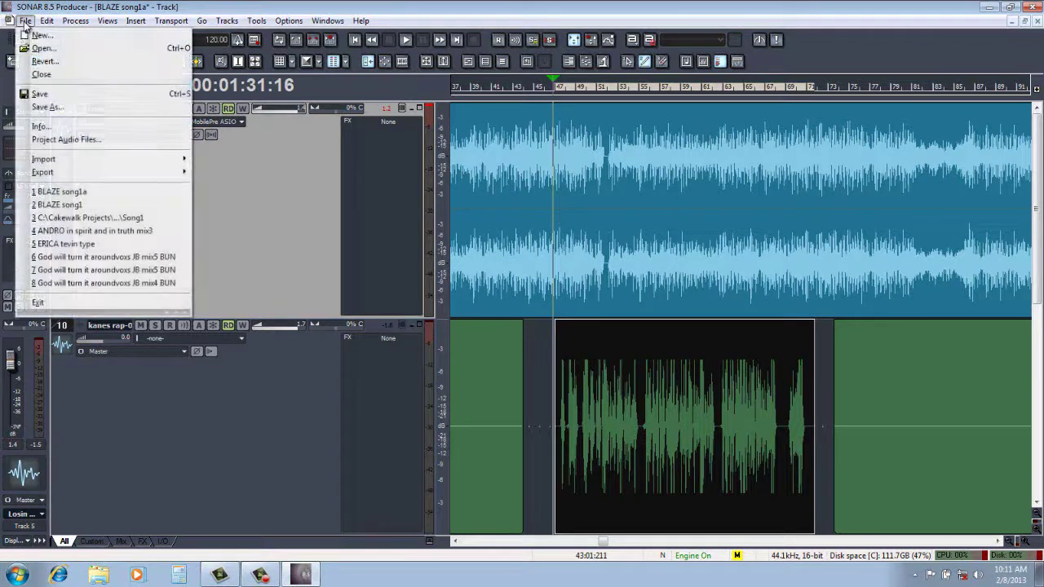
click(36, 108)
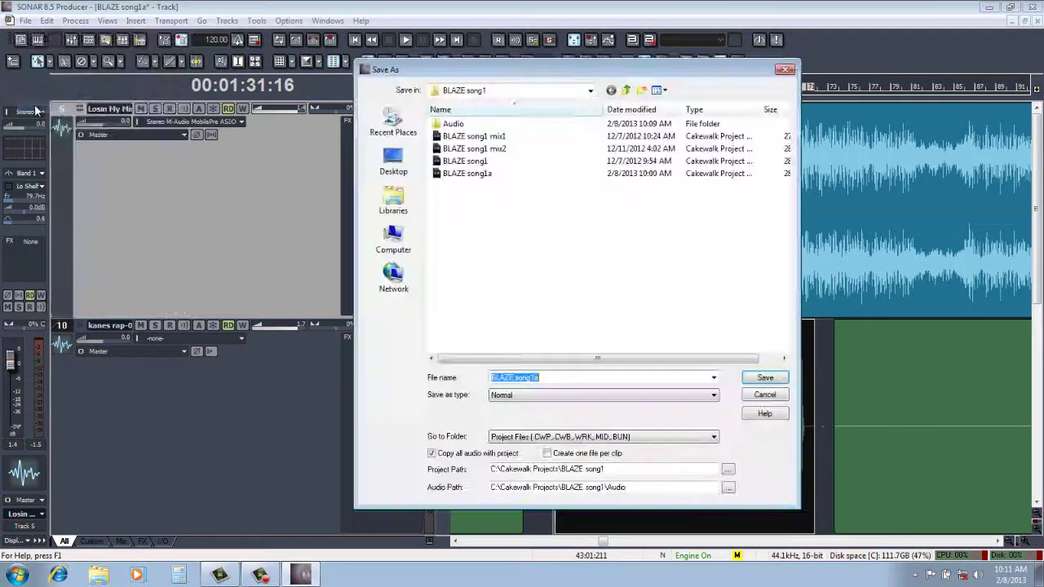
click(540, 379)
text(mix)
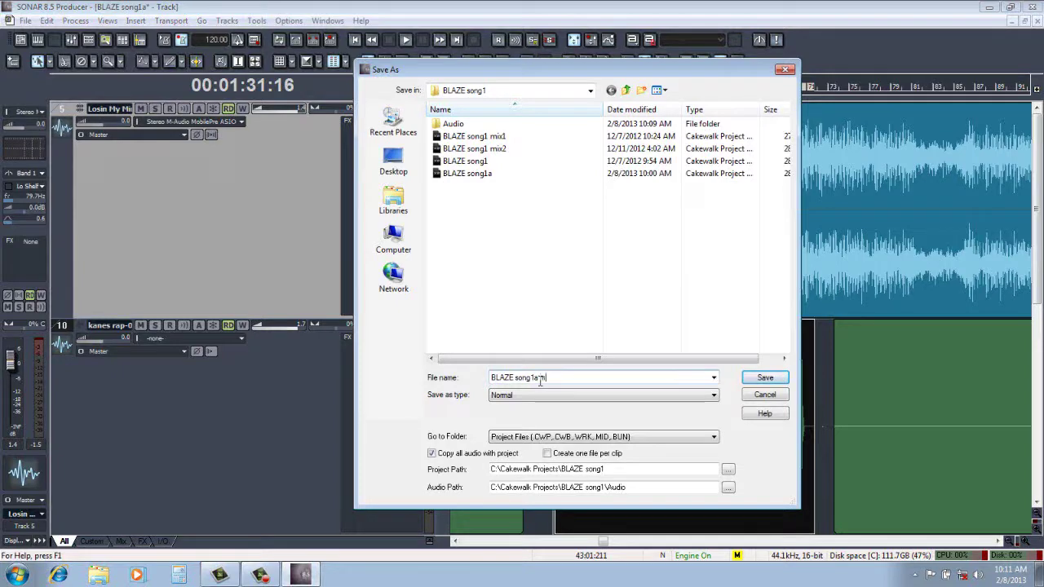
text(1)
click(762, 380)
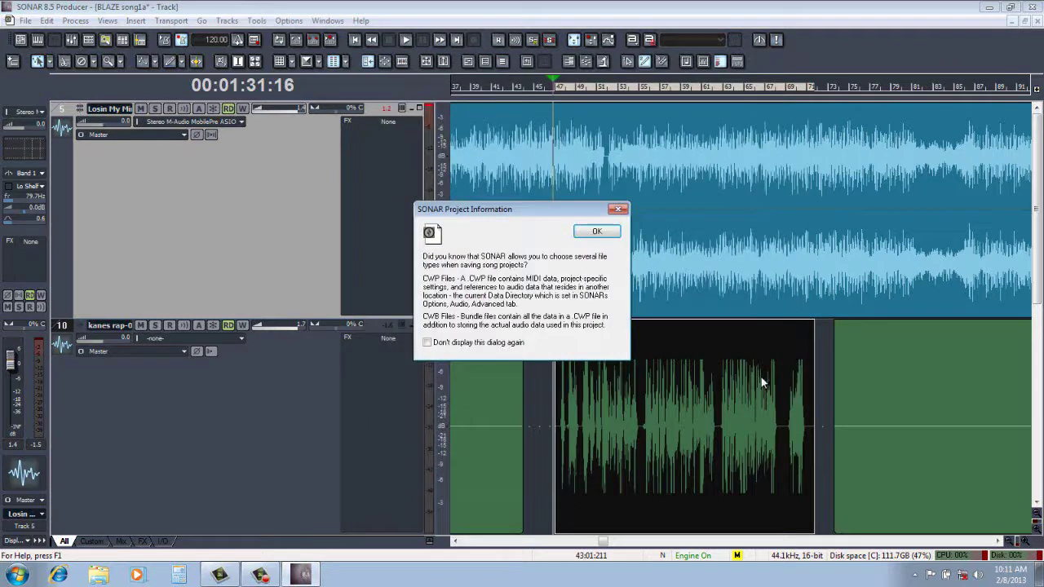
click(604, 232)
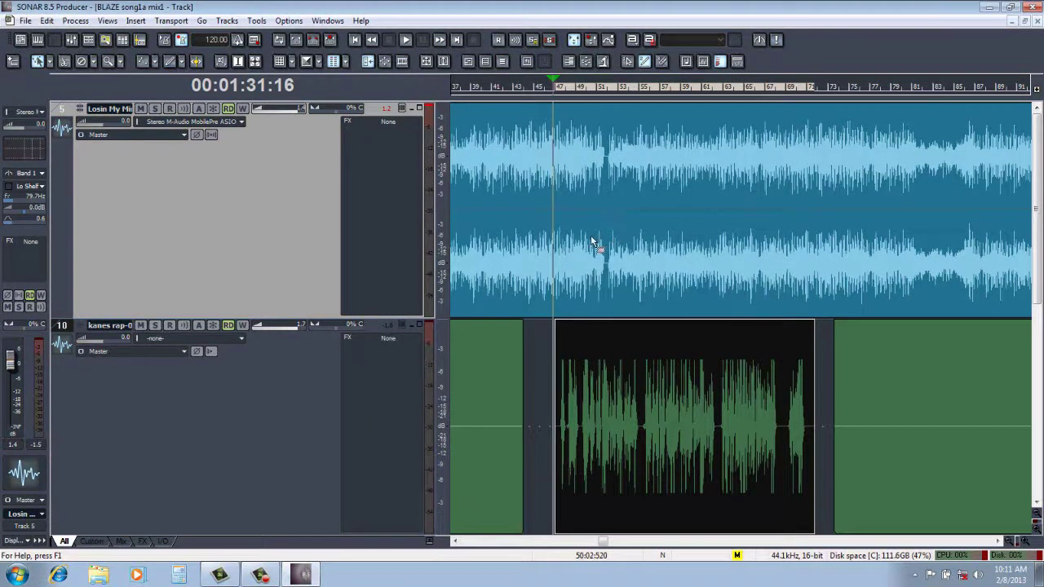
Open the Sony Graphic EQ for the selected rap vocal clip and load the hi boost 2 preset
click(76, 20)
mouse_move(82, 63)
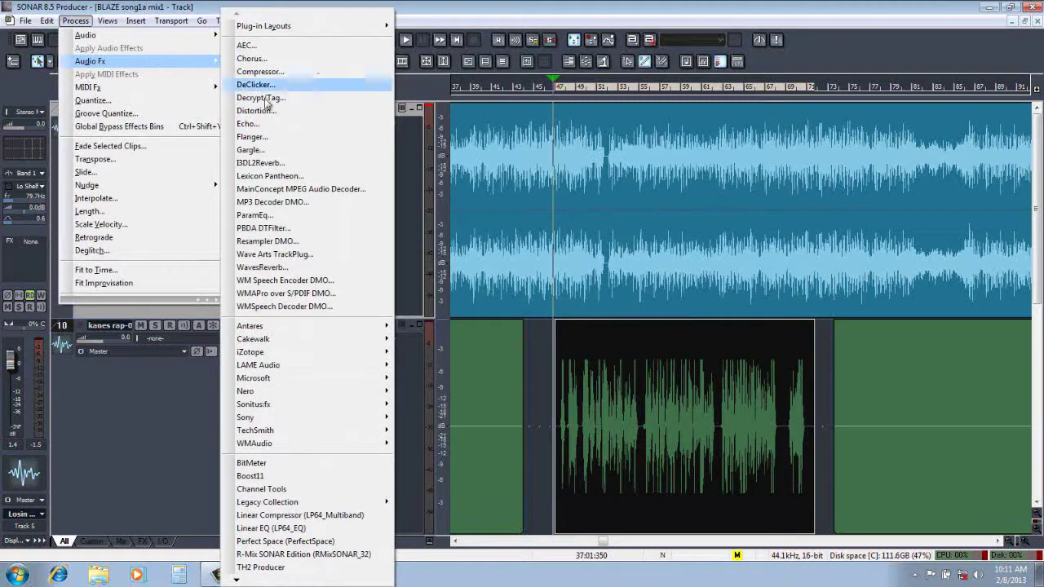
mouse_move(250, 419)
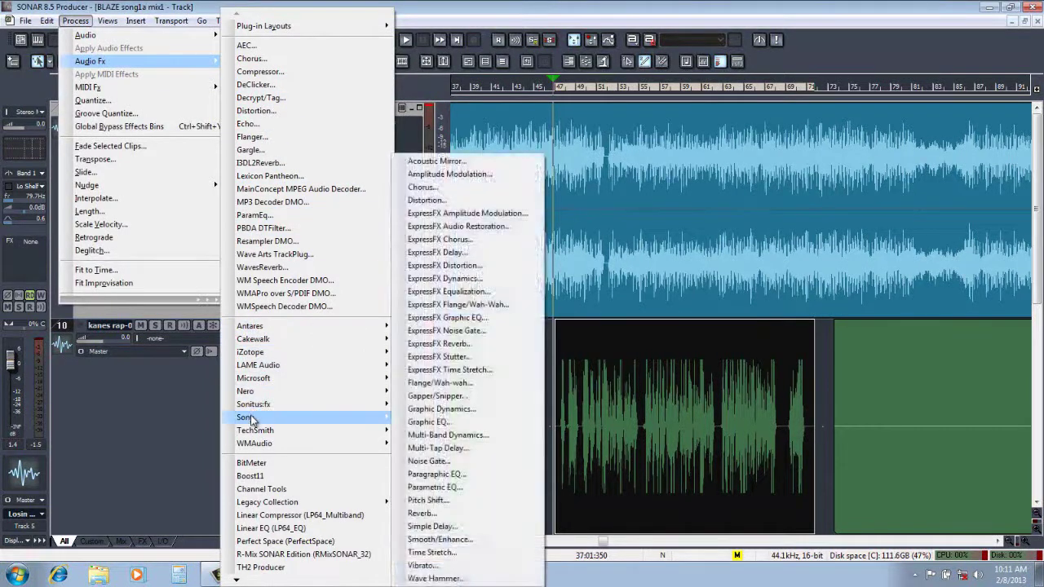
click(416, 422)
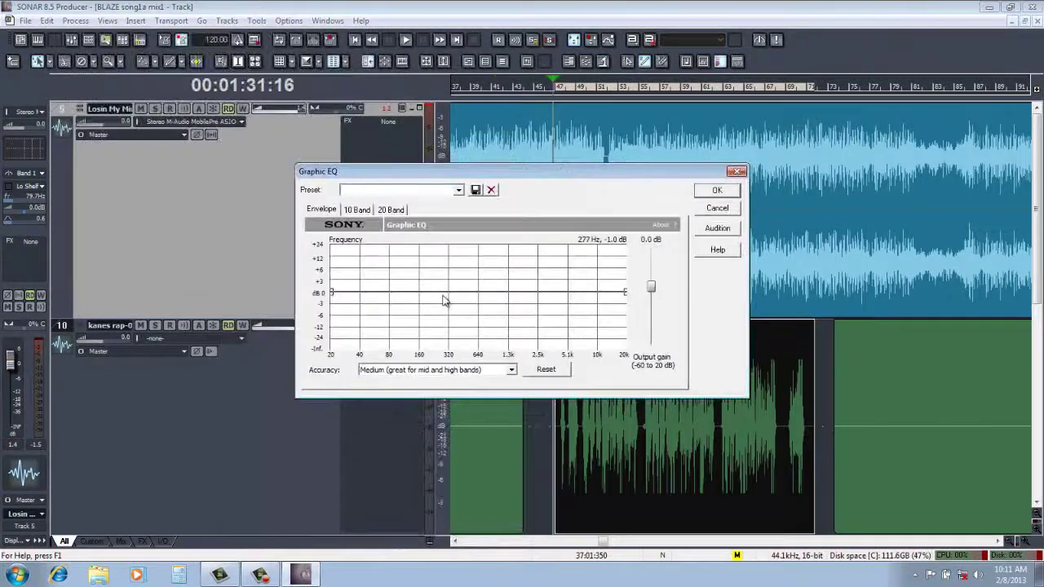
click(459, 190)
drag(459, 221, 458, 286)
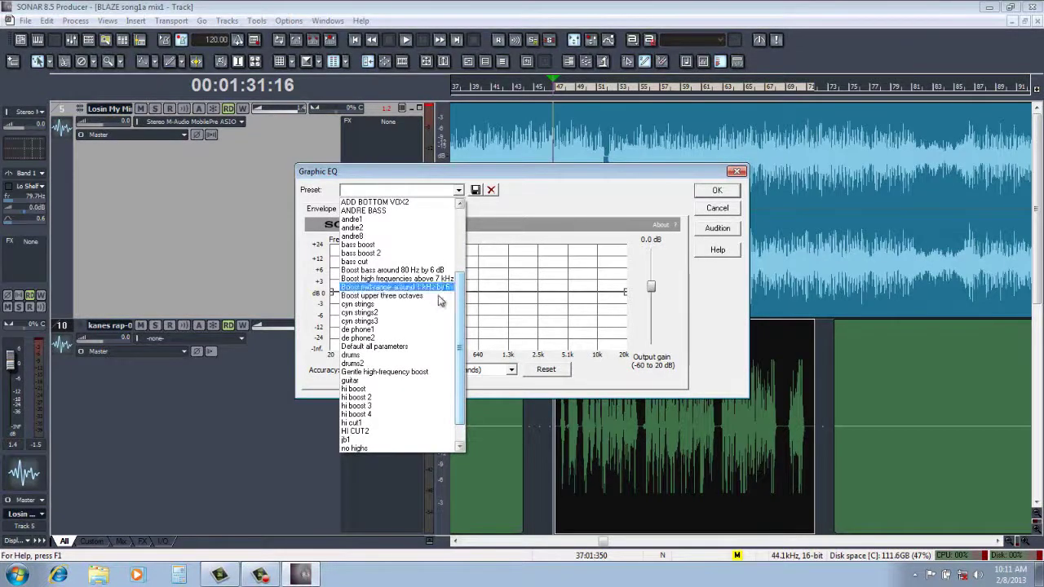
click(376, 398)
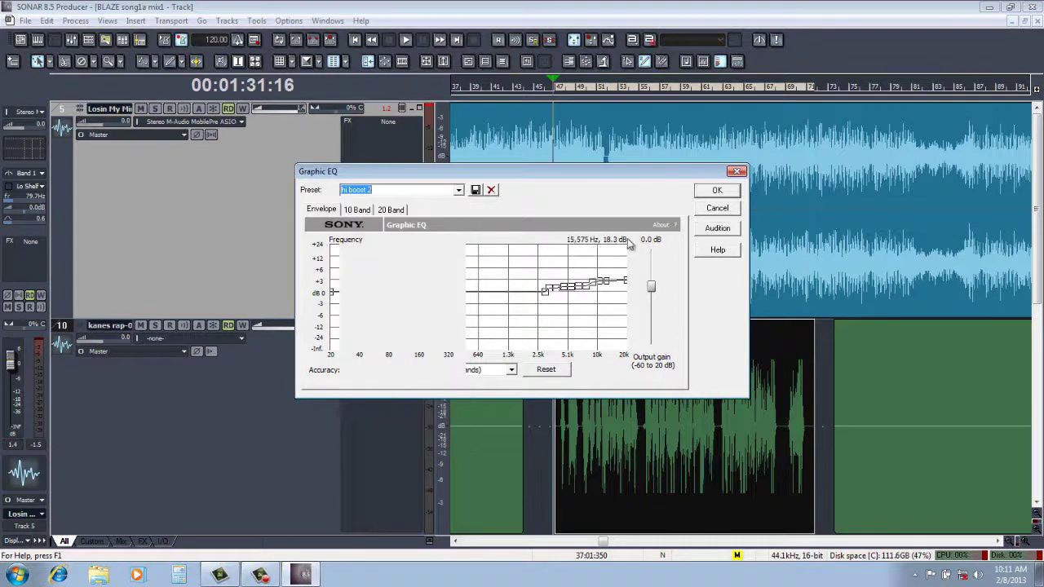
Apply the hi boost 2 Graphic EQ to the rap vocal clip and play back a short stretch
click(714, 192)
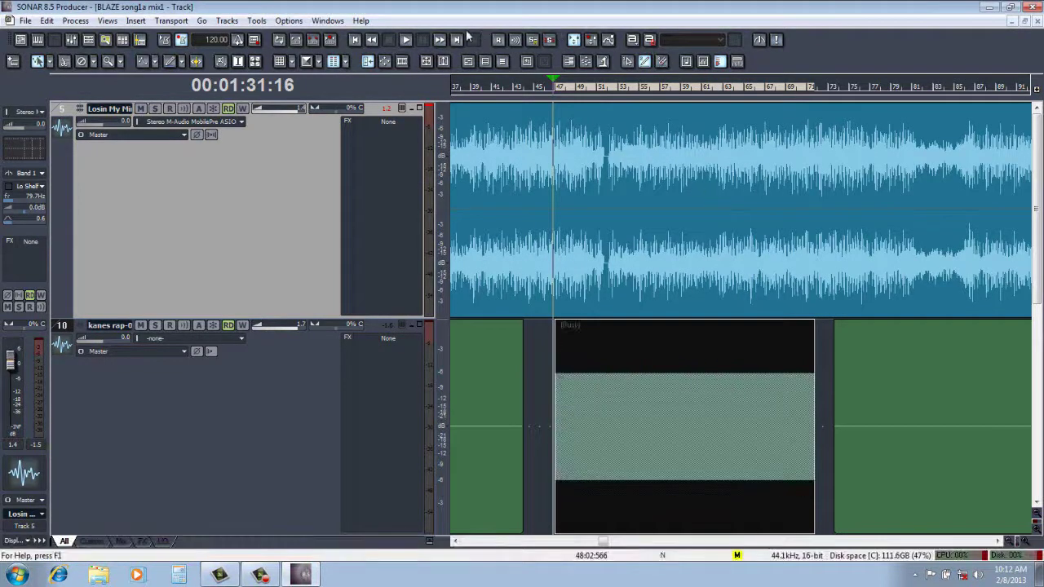
click(409, 43)
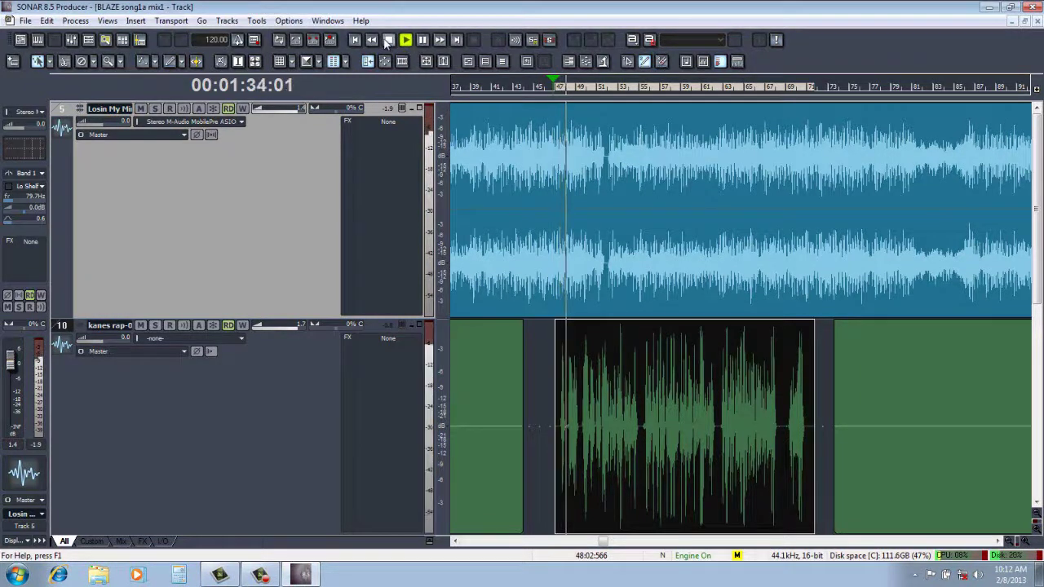
click(388, 40)
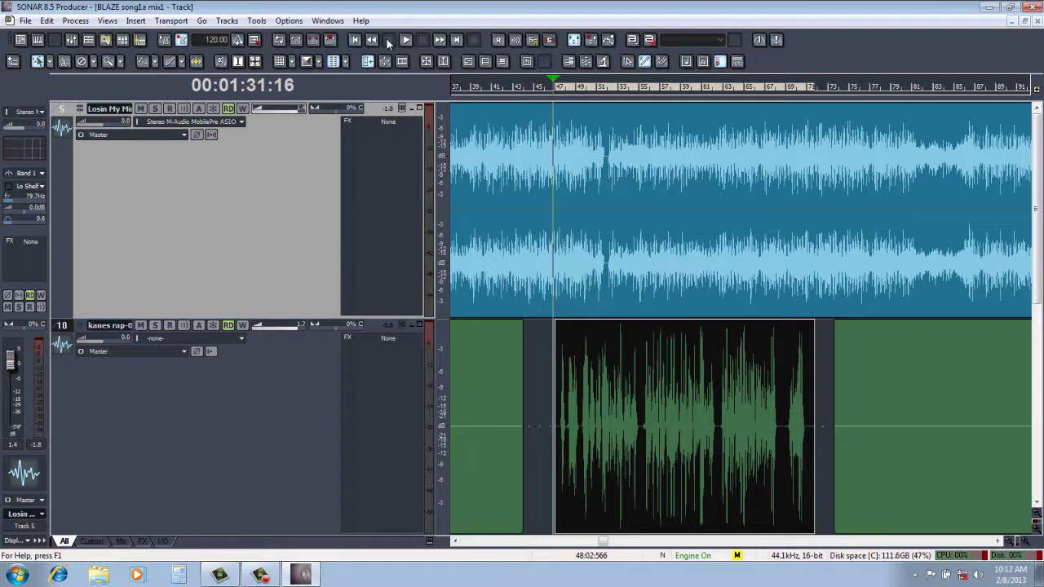
Compress the rap vocal clip with the Sony Wave Hammer effect using the 2 main compression preset
click(75, 21)
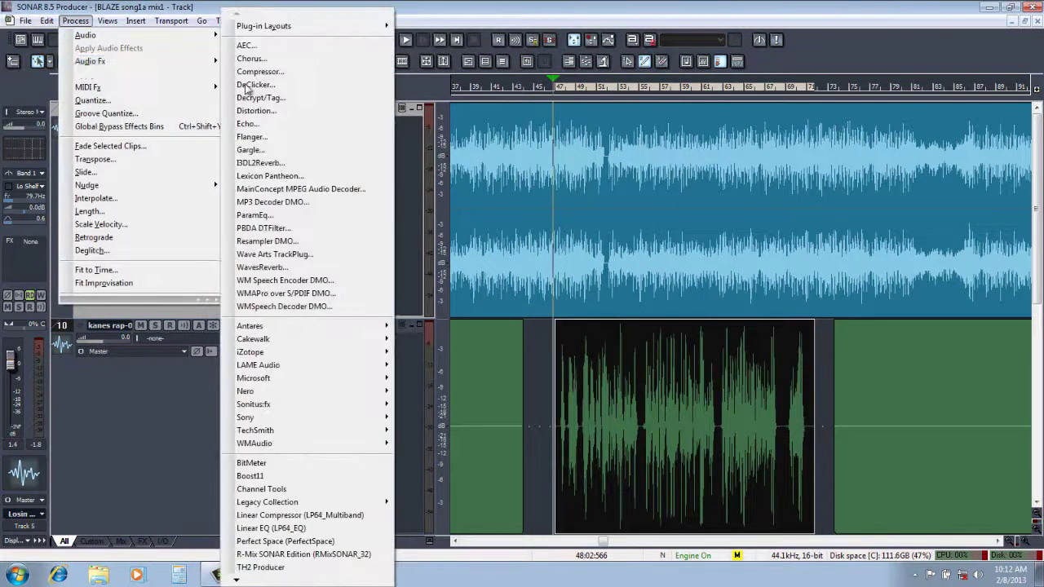
mouse_move(243, 417)
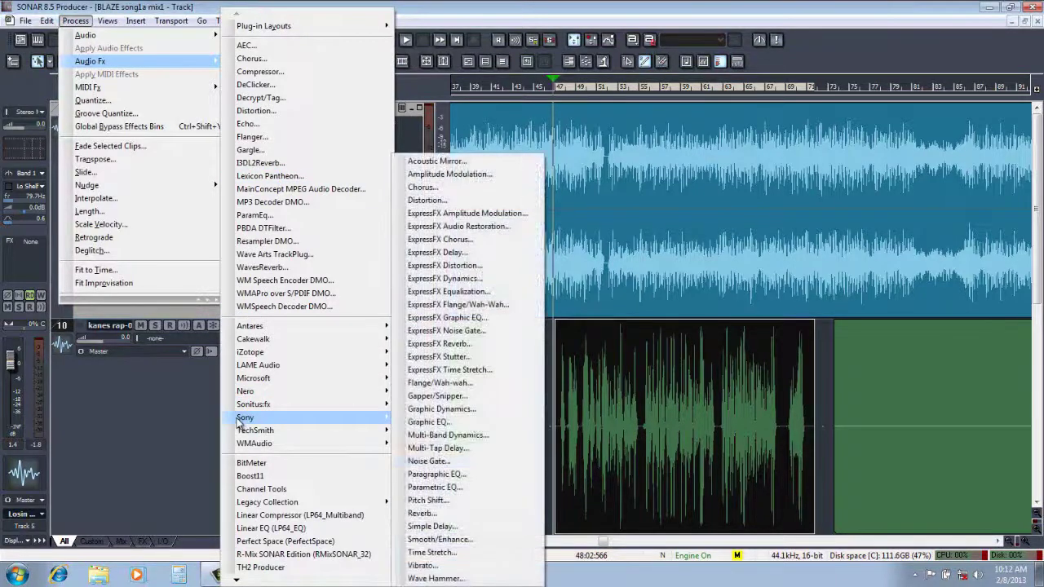
click(435, 579)
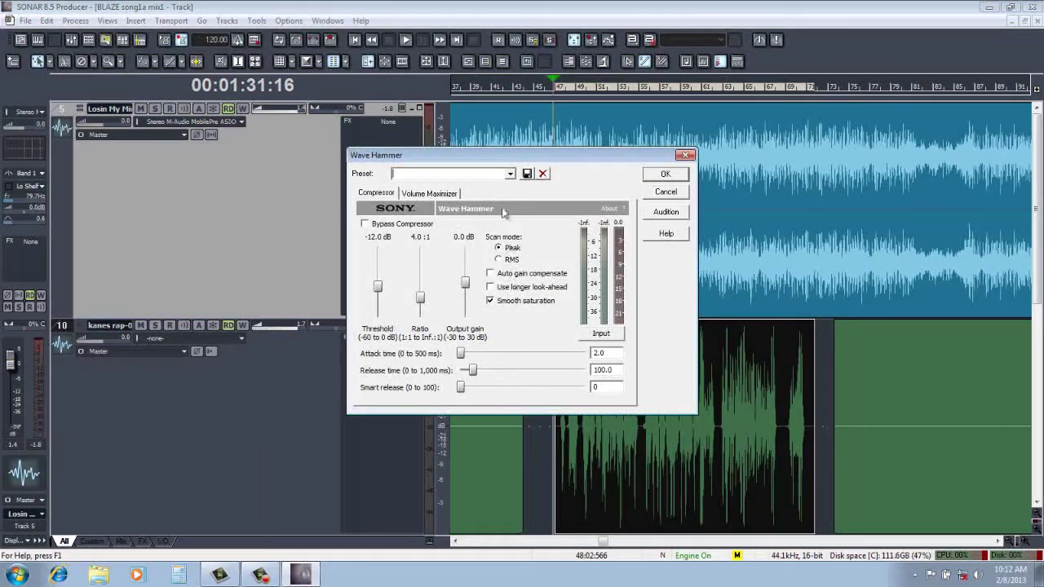
click(509, 175)
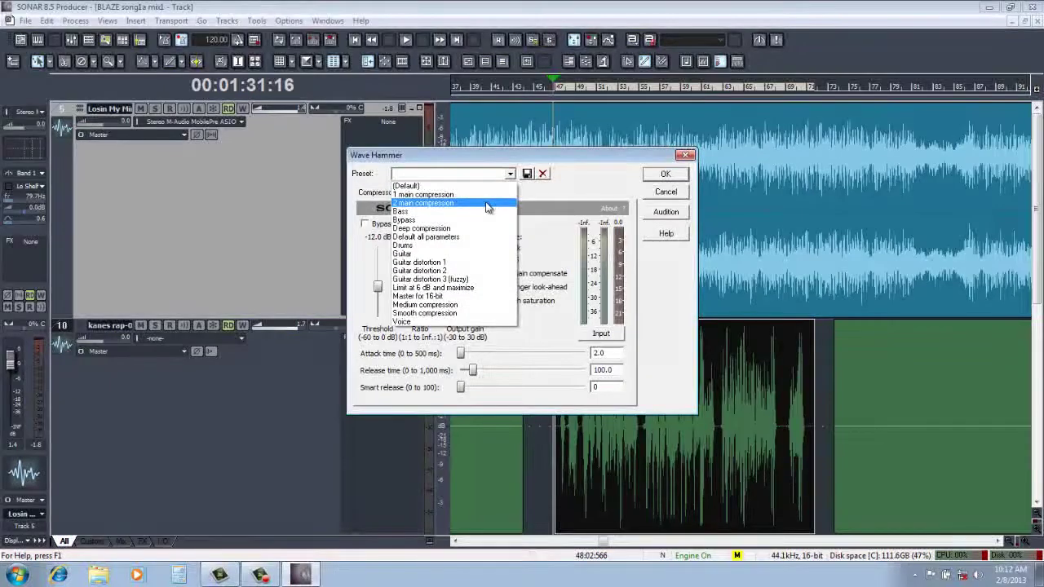
click(486, 203)
click(662, 174)
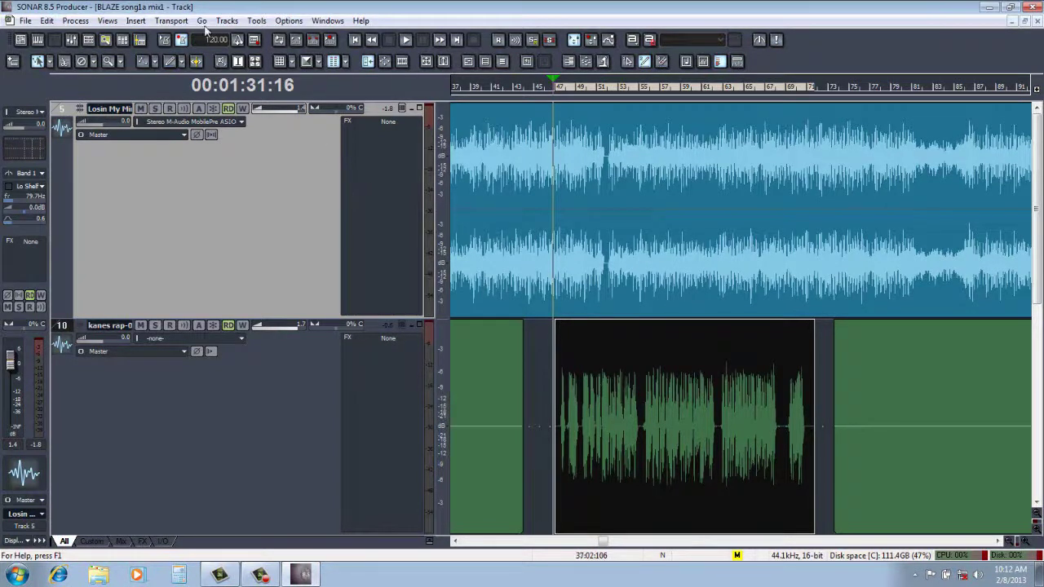
Undo the Wave Hammer and Graphic EQ processing on the rap vocal clip
click(48, 20)
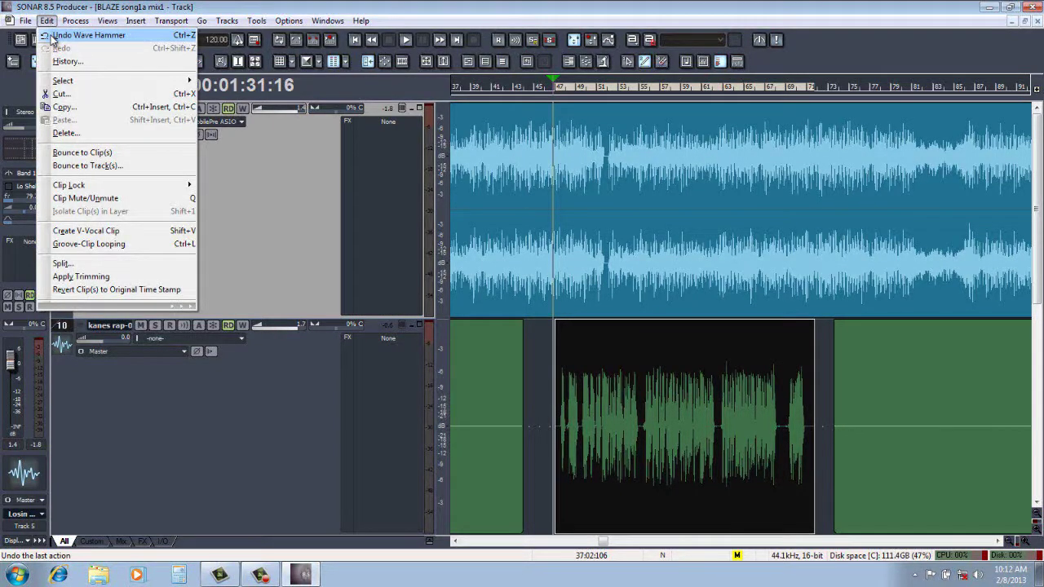
click(52, 38)
click(47, 20)
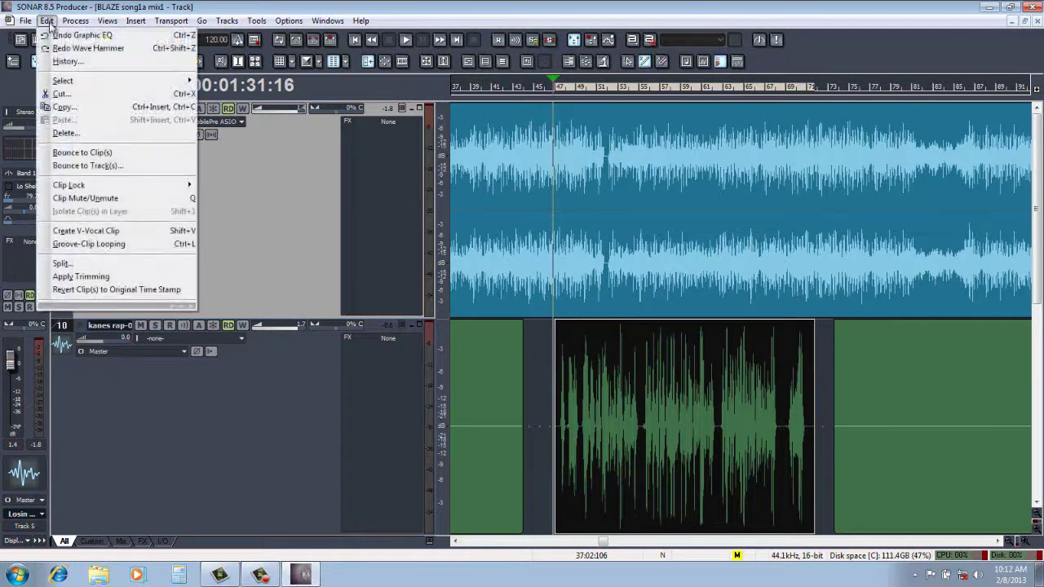
click(54, 38)
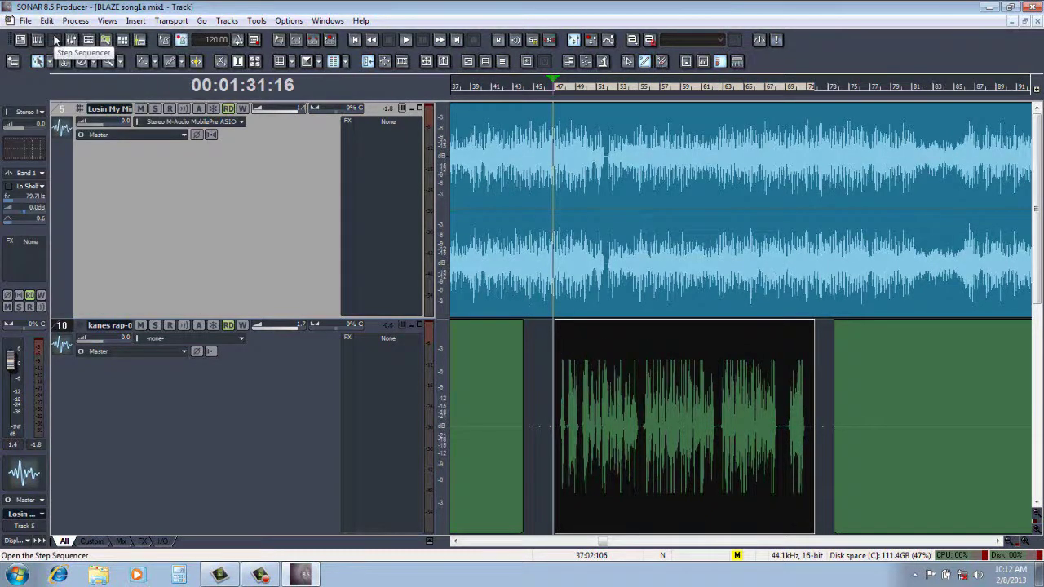
Redo the Graphic EQ and Wave Hammer processing, and play back the compressed rap vocal with the backing track
click(47, 20)
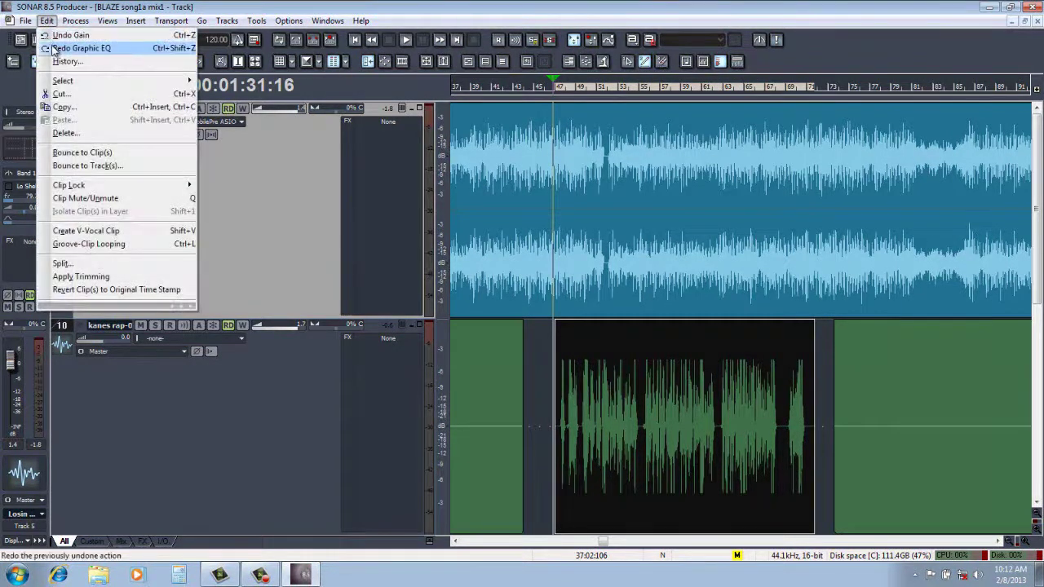
click(54, 49)
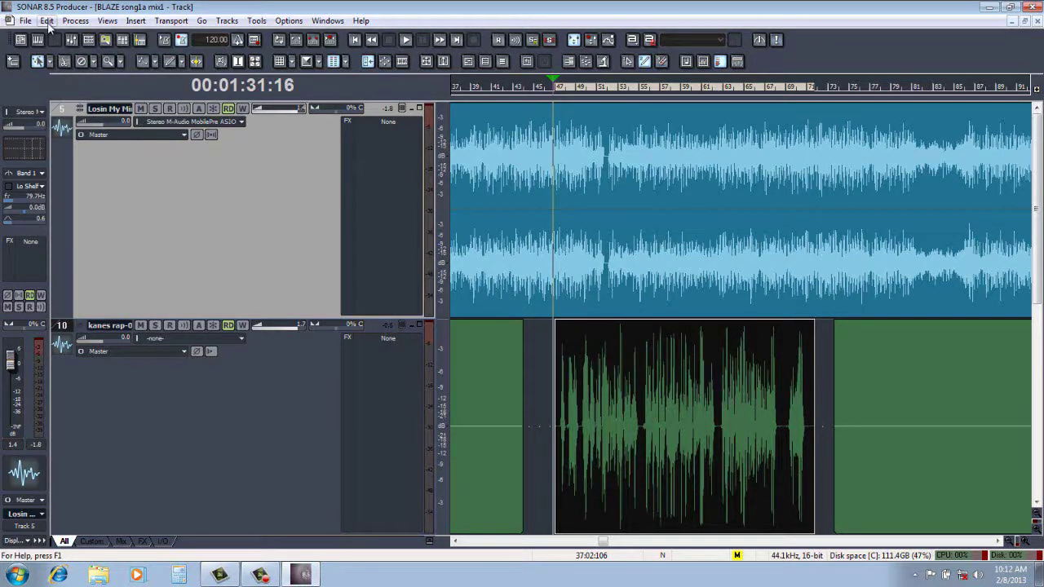
click(47, 22)
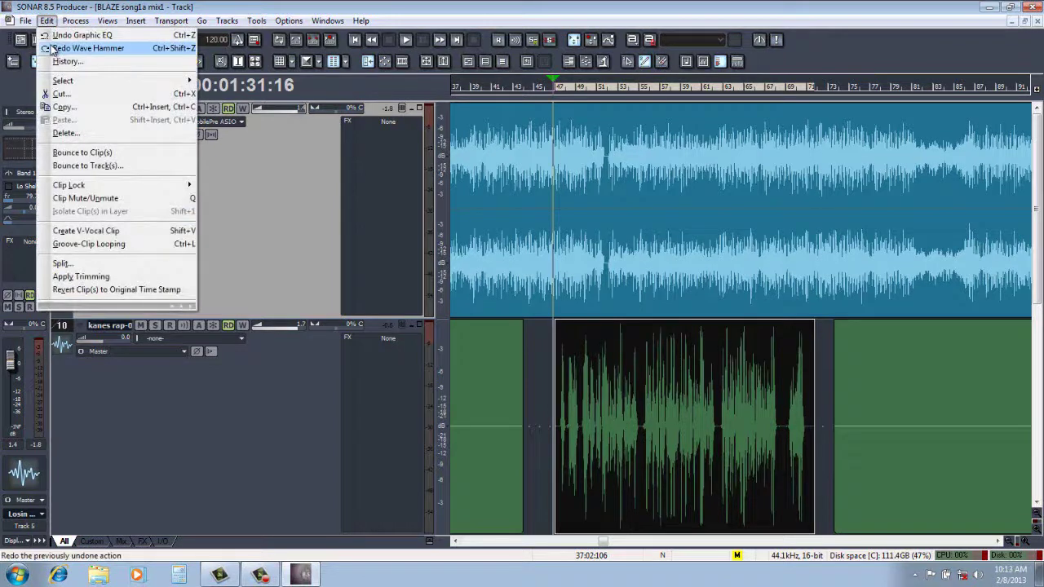
click(50, 43)
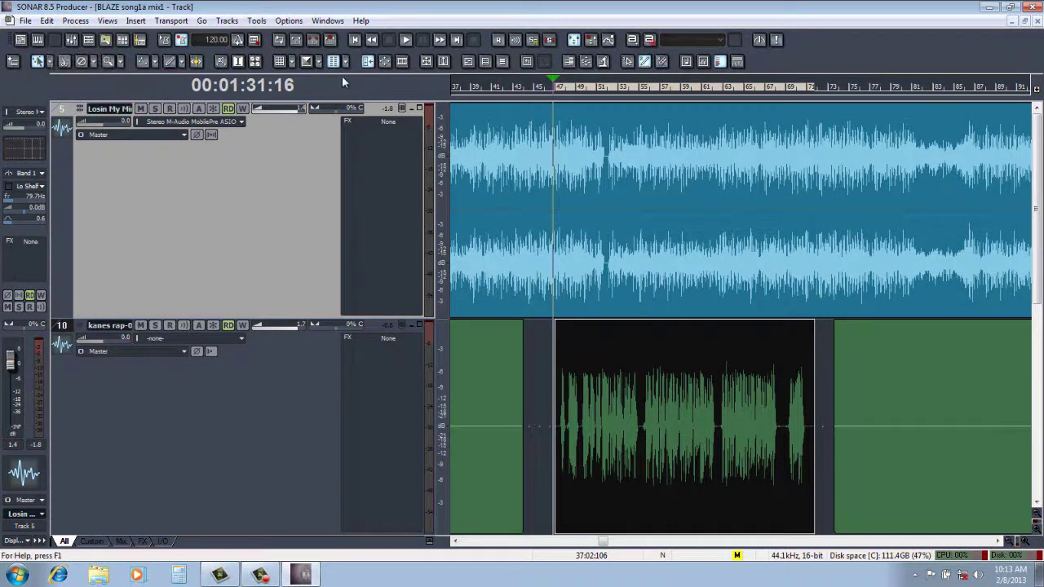
click(405, 40)
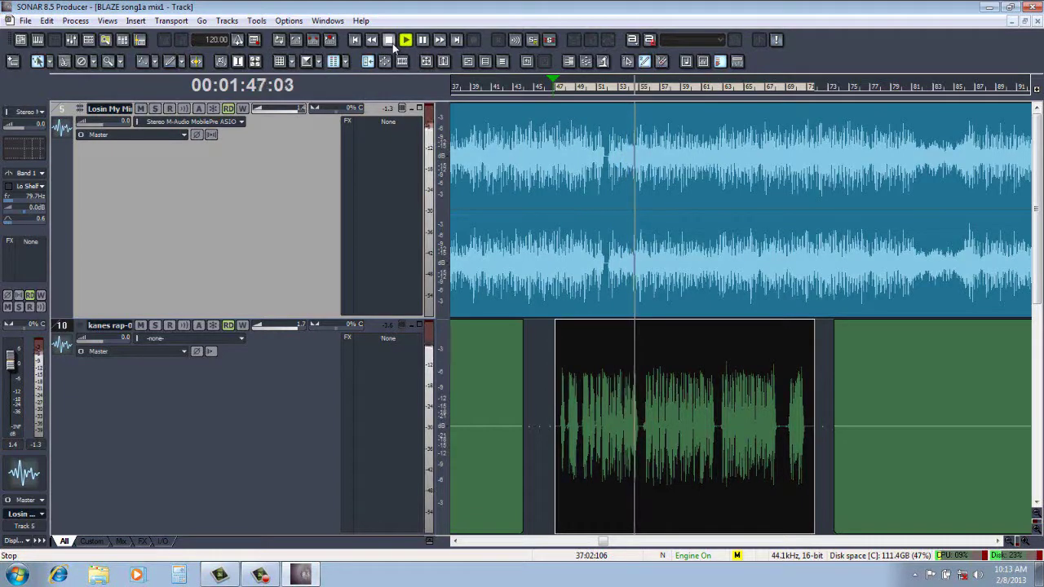
click(392, 43)
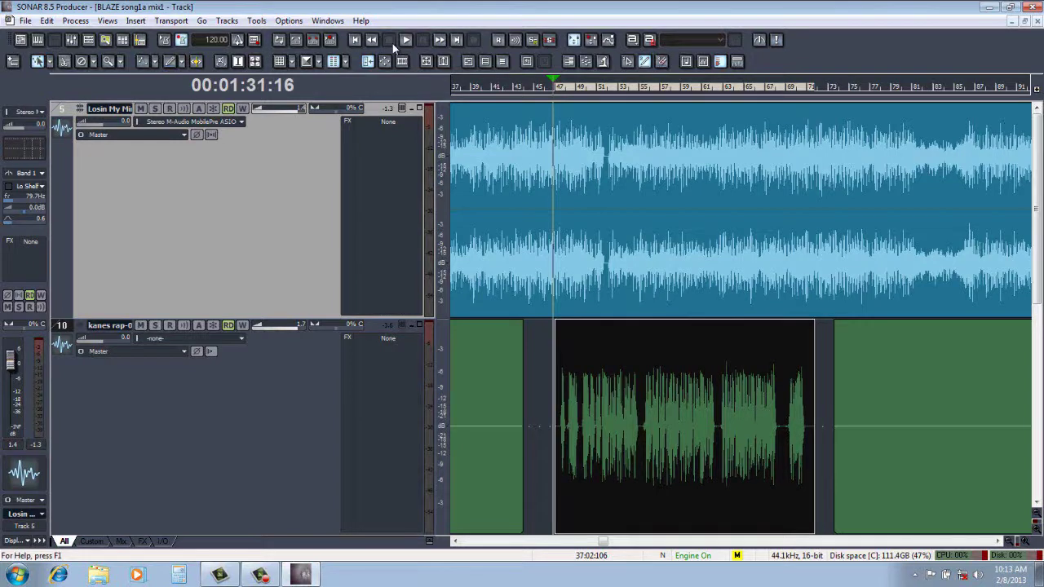
Add the Lexicon Pantheon reverb to the rap vocal track's effects and load the 01 Large Hall preset
right_click(371, 378)
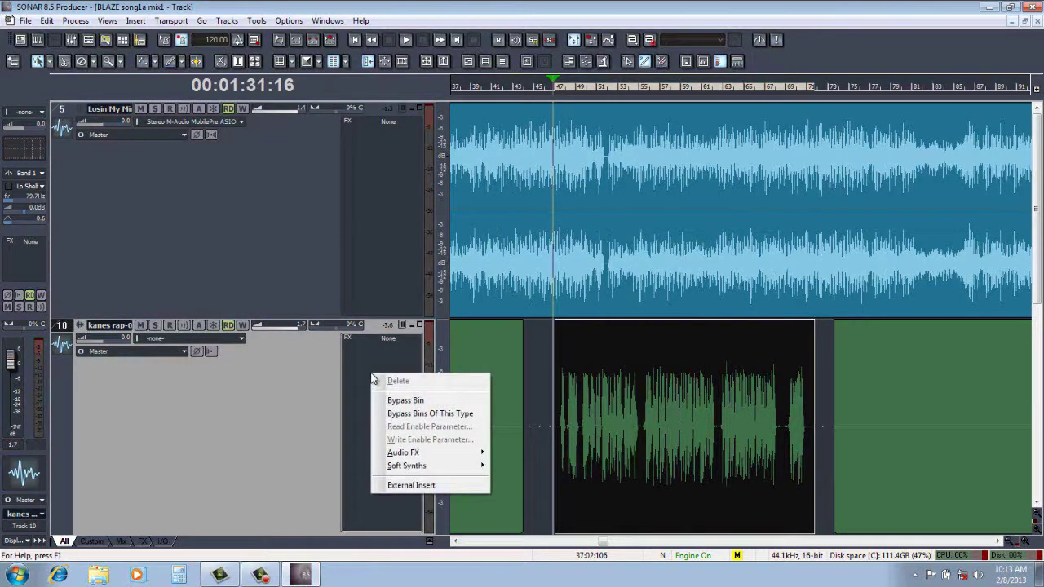
click(359, 371)
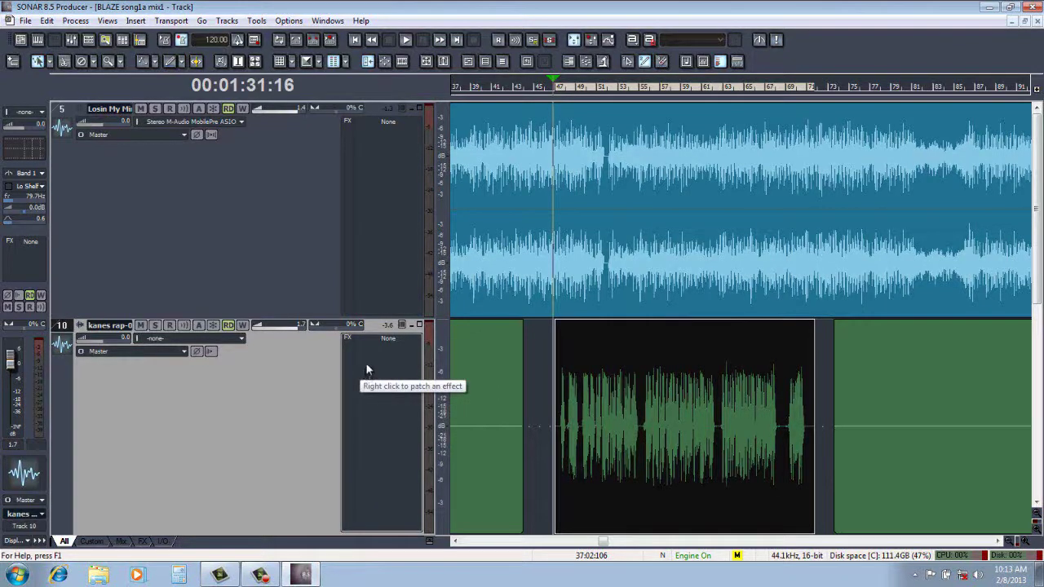
right_click(366, 365)
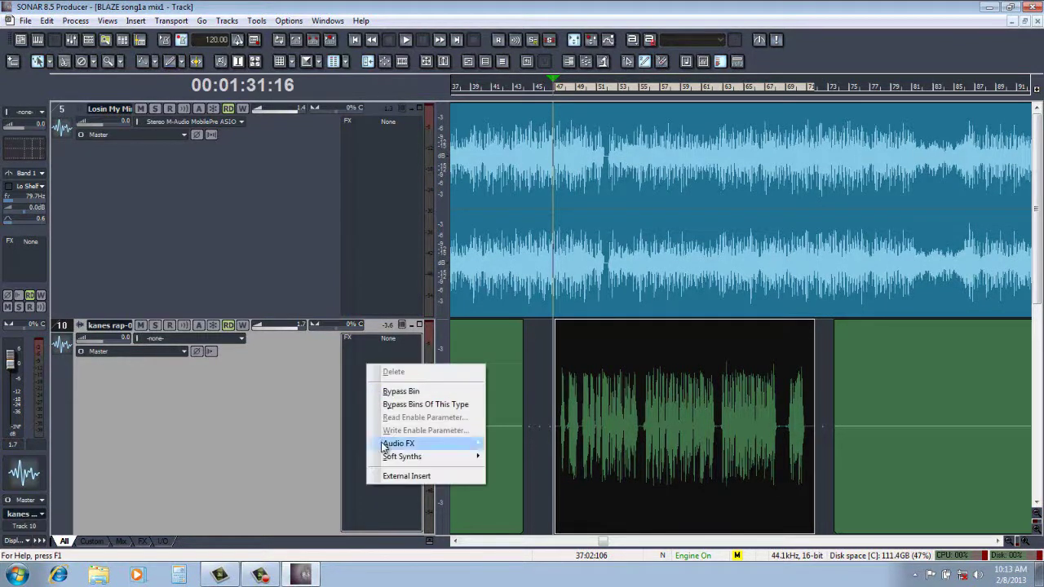
mouse_move(385, 445)
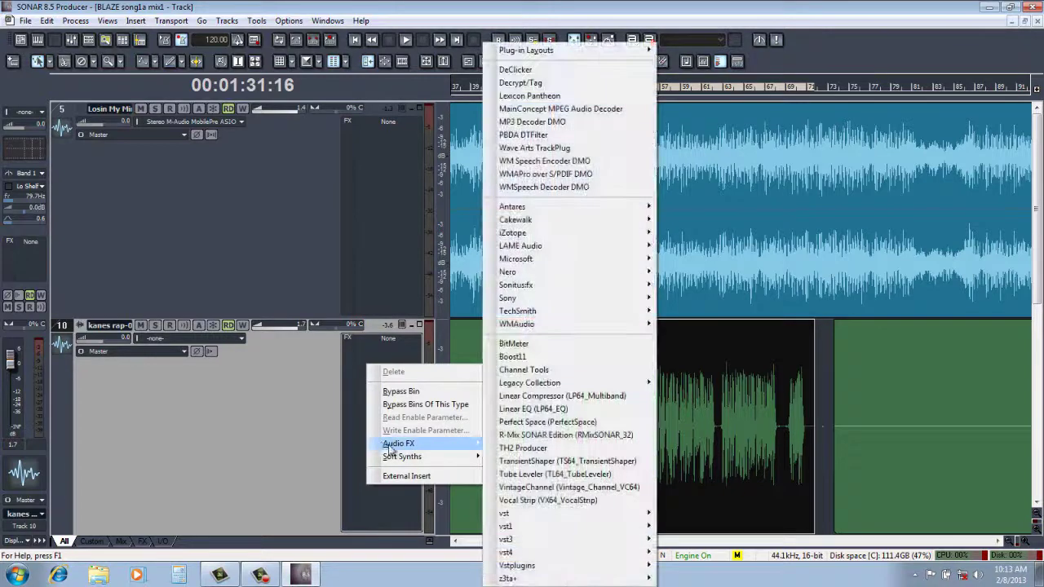
click(572, 97)
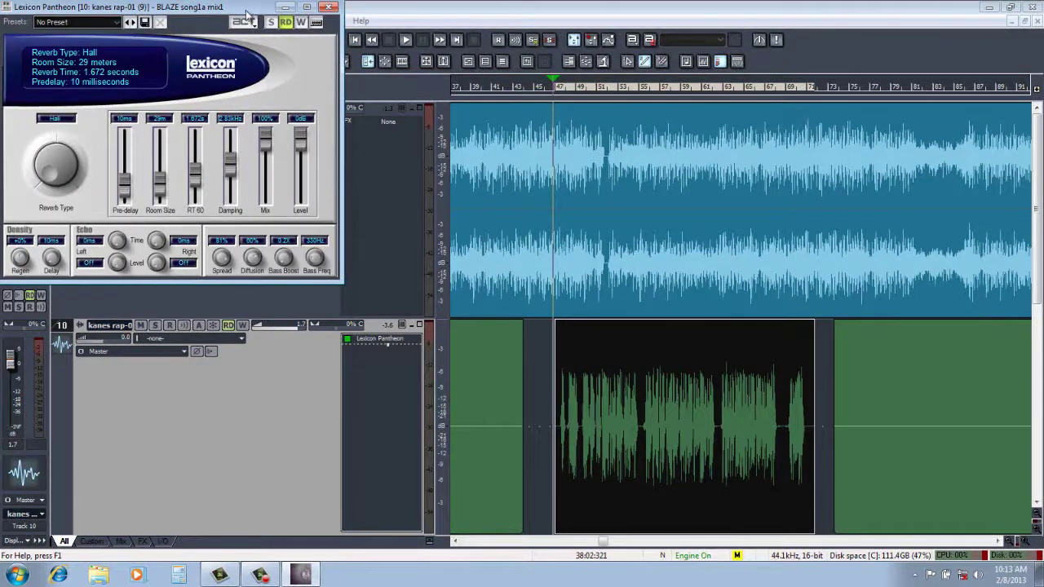
drag(246, 15, 278, 91)
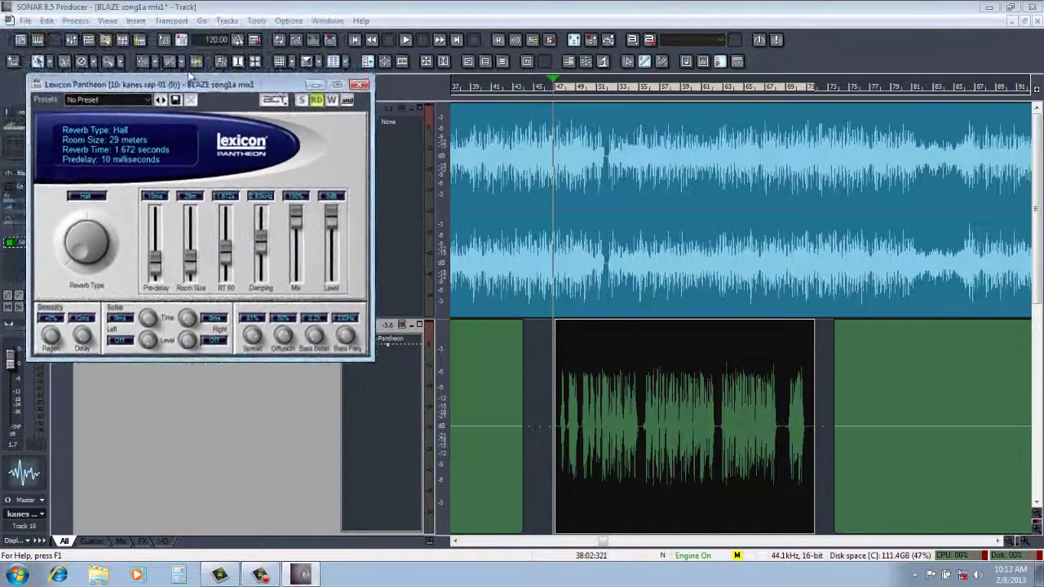
click(149, 99)
click(131, 102)
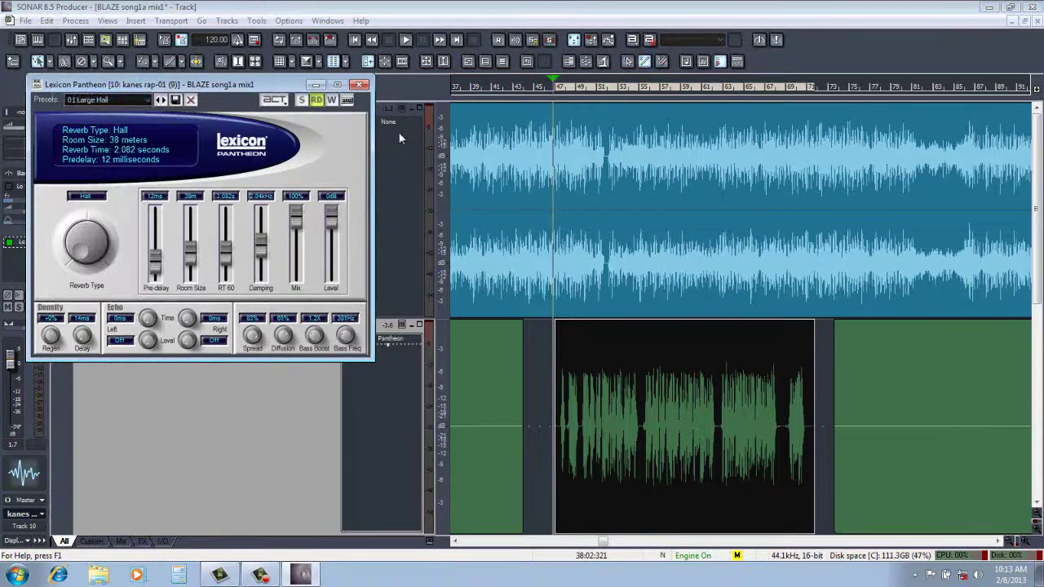
Play the song from about measure 47 and lower the rap vocal's Lexicon Pantheon reverb mix to 9%
drag(315, 90, 310, 113)
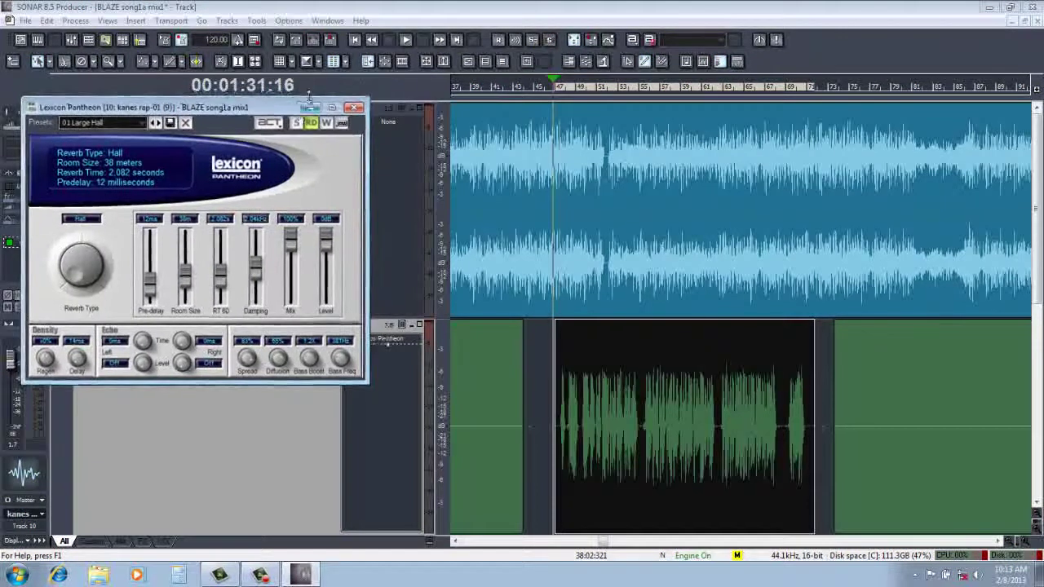
key(space)
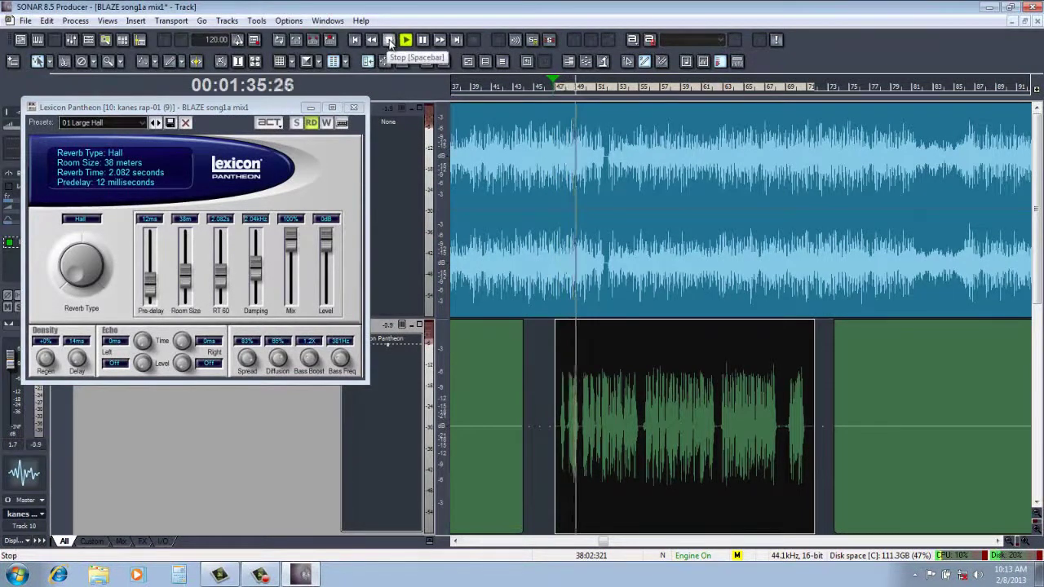
click(389, 40)
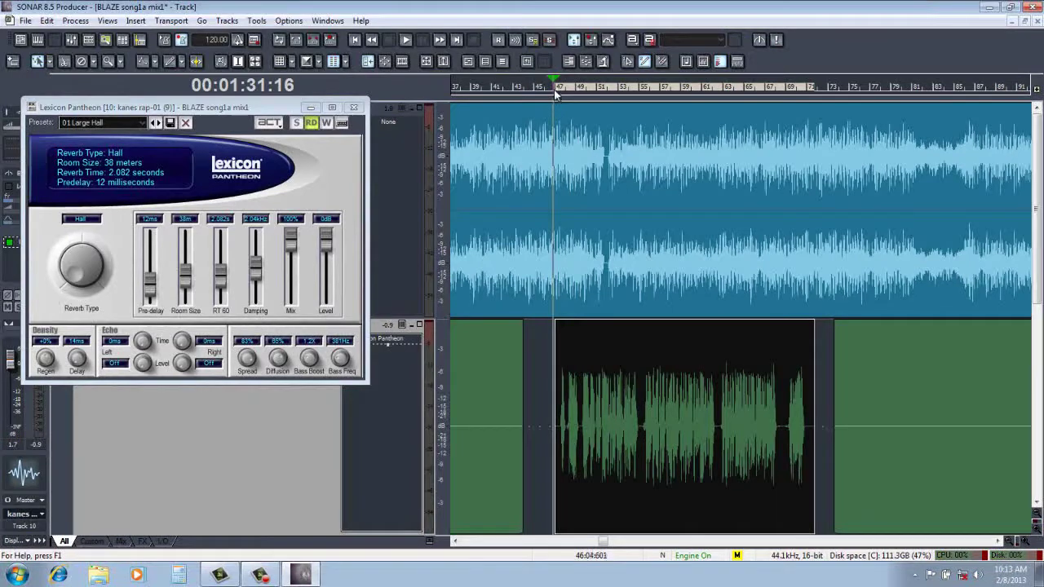
drag(554, 91, 560, 96)
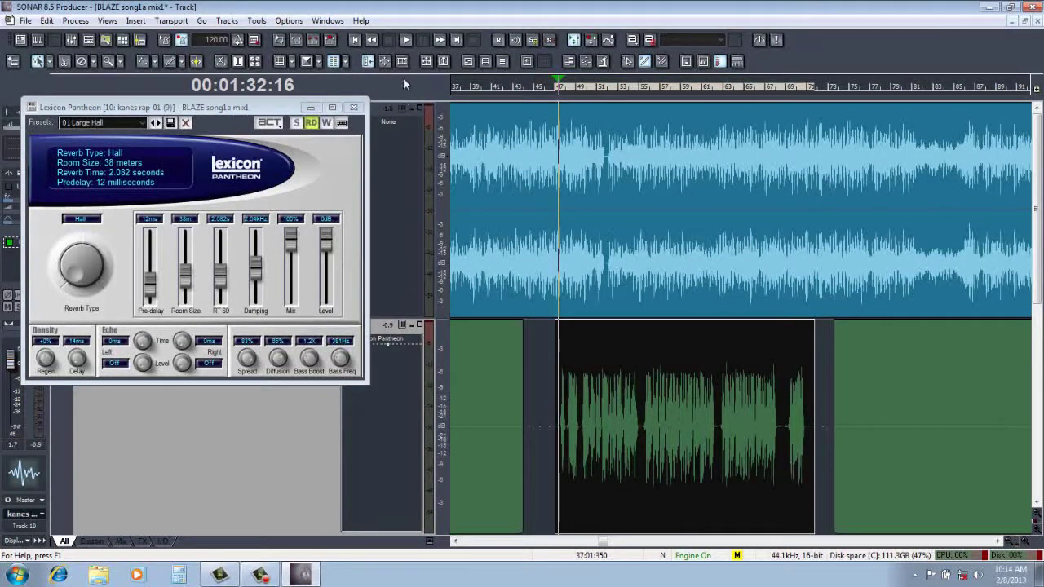
key(space)
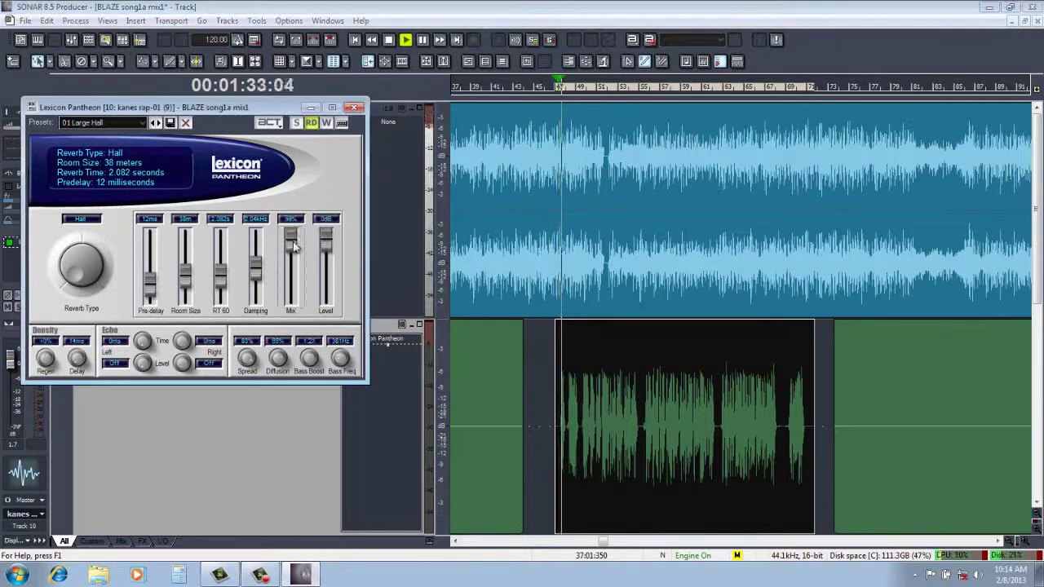
drag(291, 237, 295, 292)
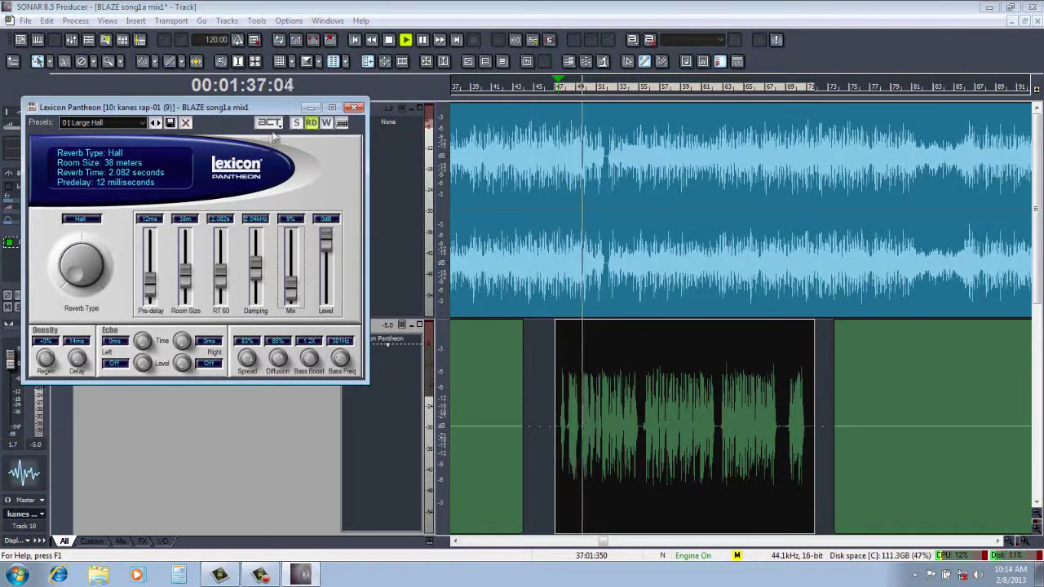
Solo the rap vocal track to listen to its reverb, stop playback, and unsolo the track
drag(163, 133, 204, 366)
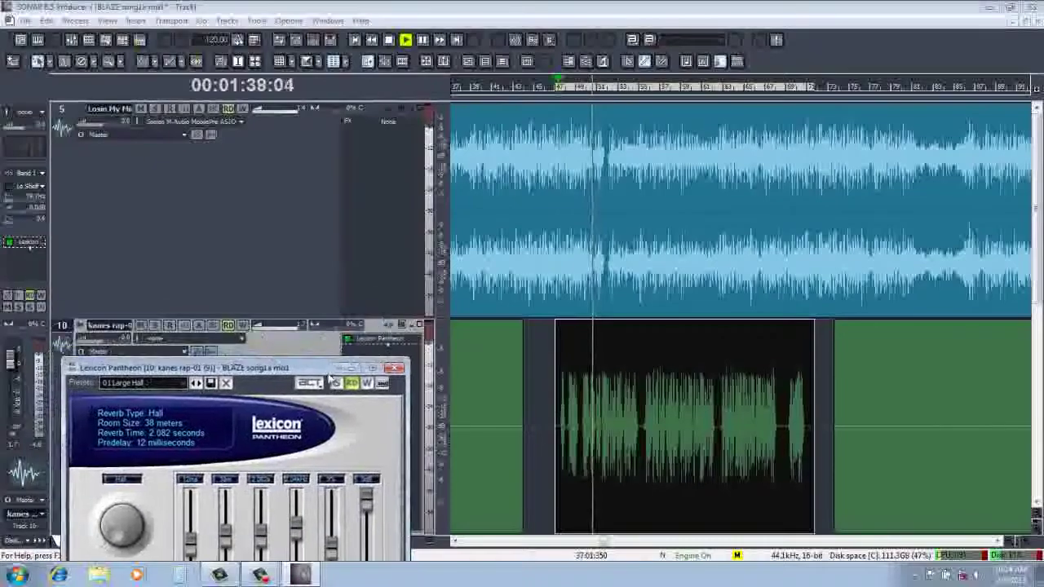
click(155, 324)
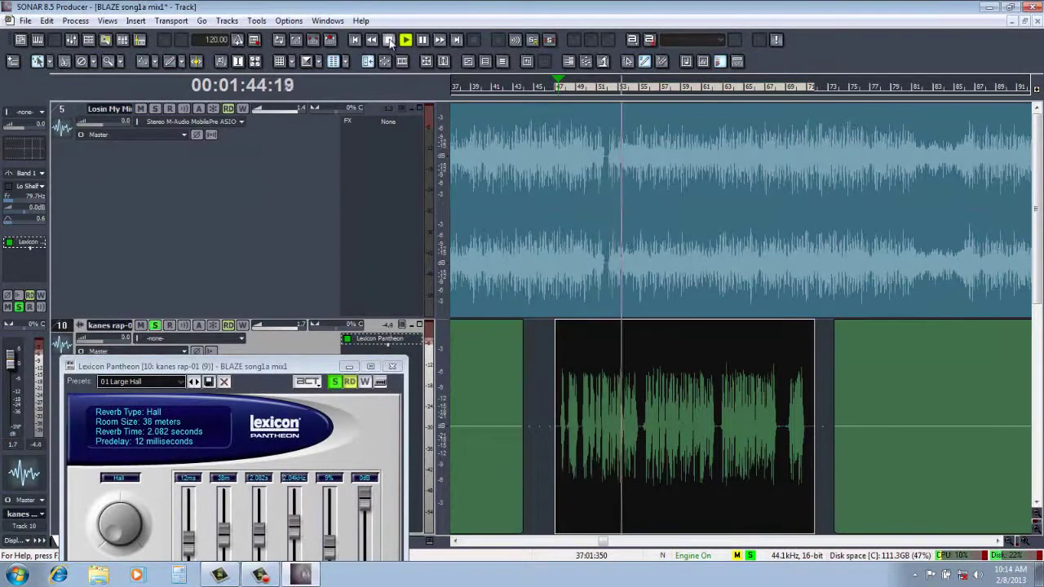
click(390, 40)
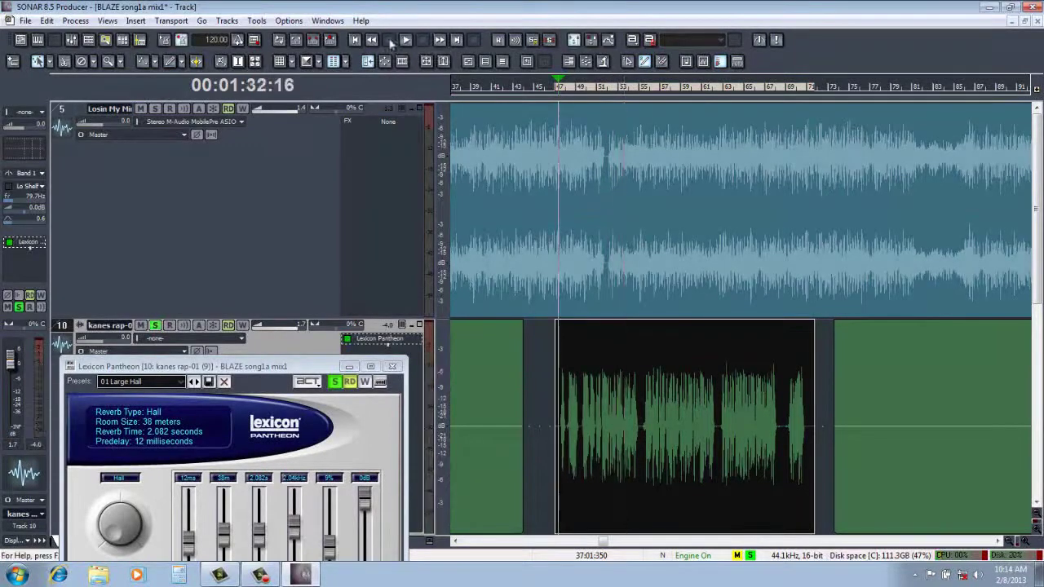
drag(283, 366, 387, 18)
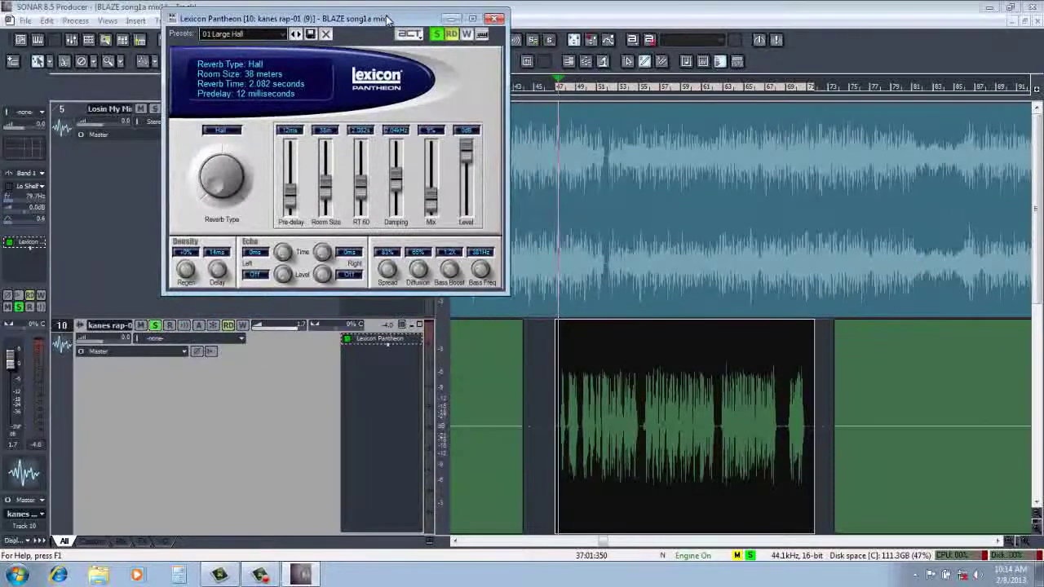
click(155, 325)
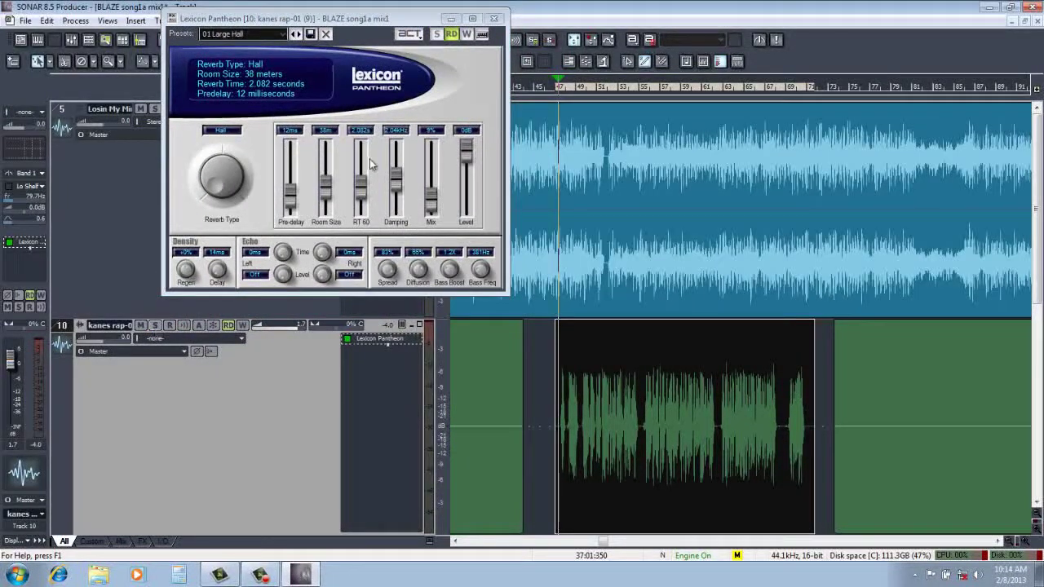
Close the Lexicon Pantheon window and play the rap vocal with the backing track from measure 47
click(495, 19)
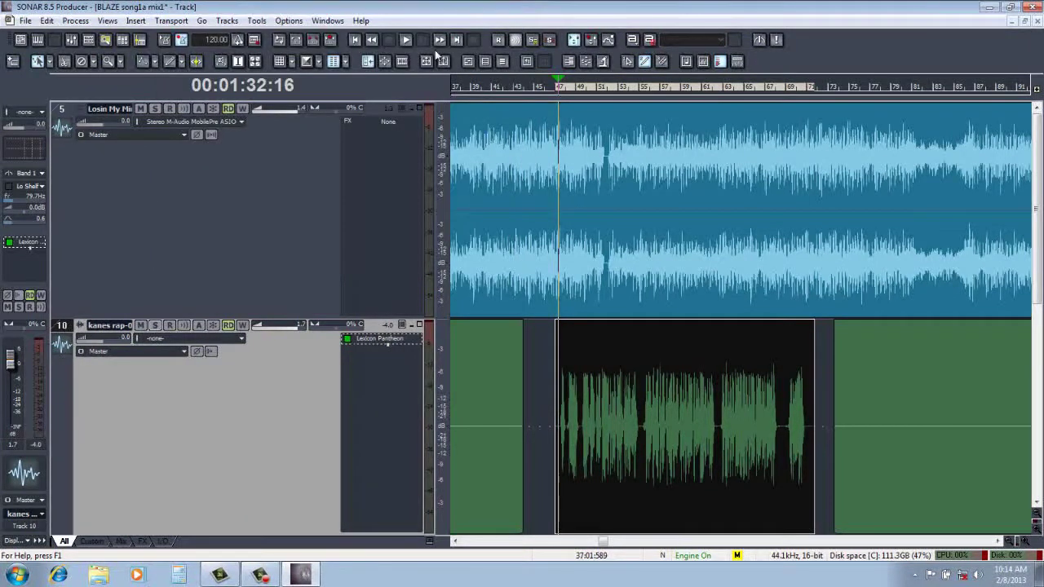
click(410, 40)
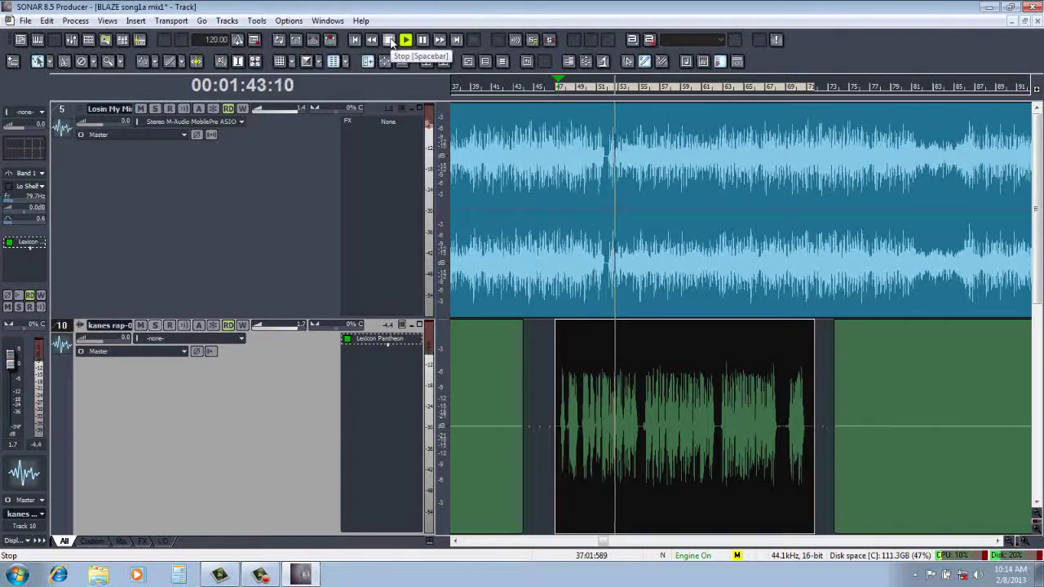
click(390, 41)
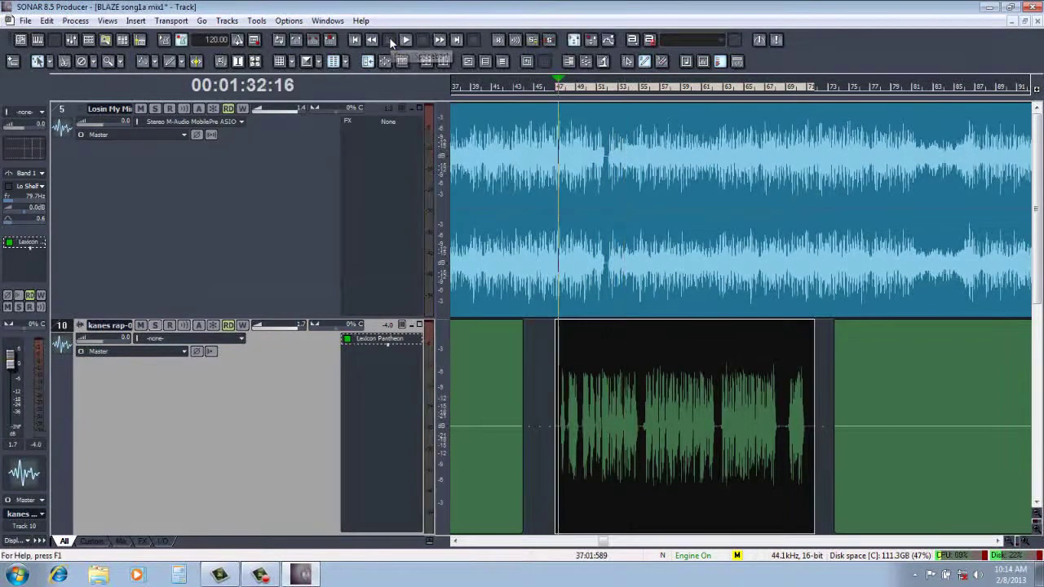
Play the passage around the backing track's silent gap near measure 52, starting shortly after measure 50
drag(593, 90, 604, 95)
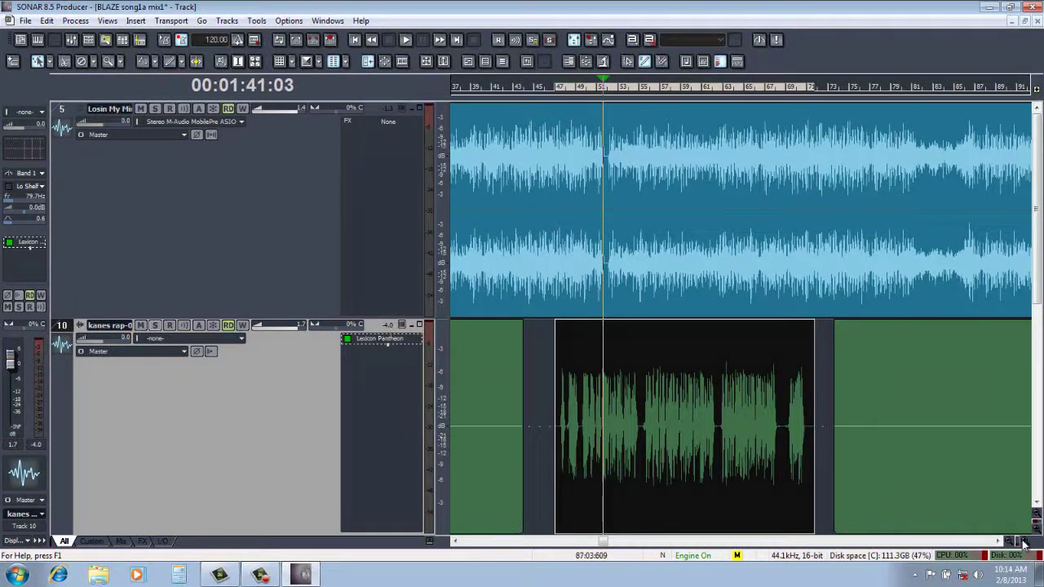
drag(1024, 543, 1024, 542)
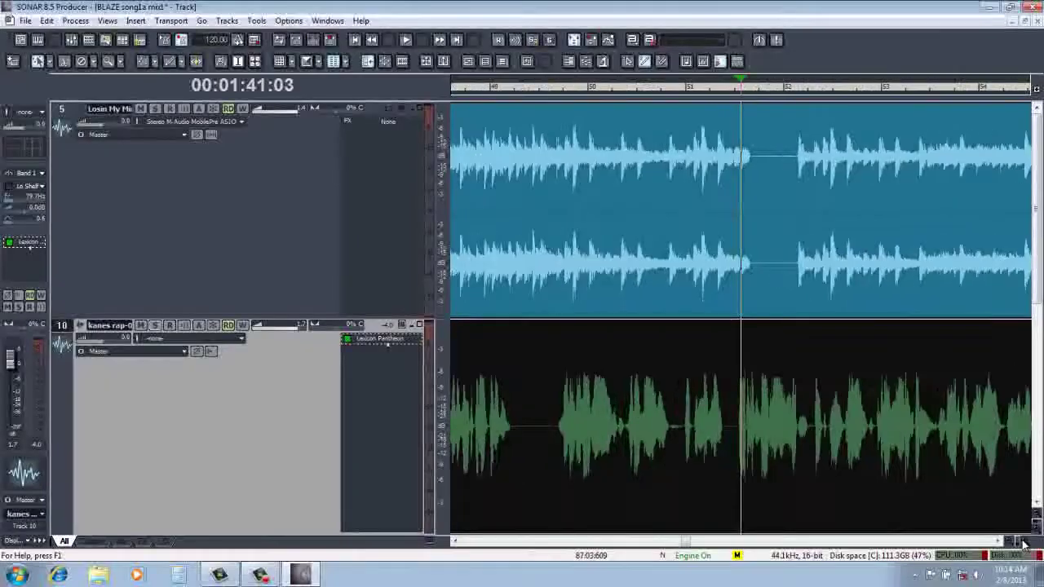
click(729, 91)
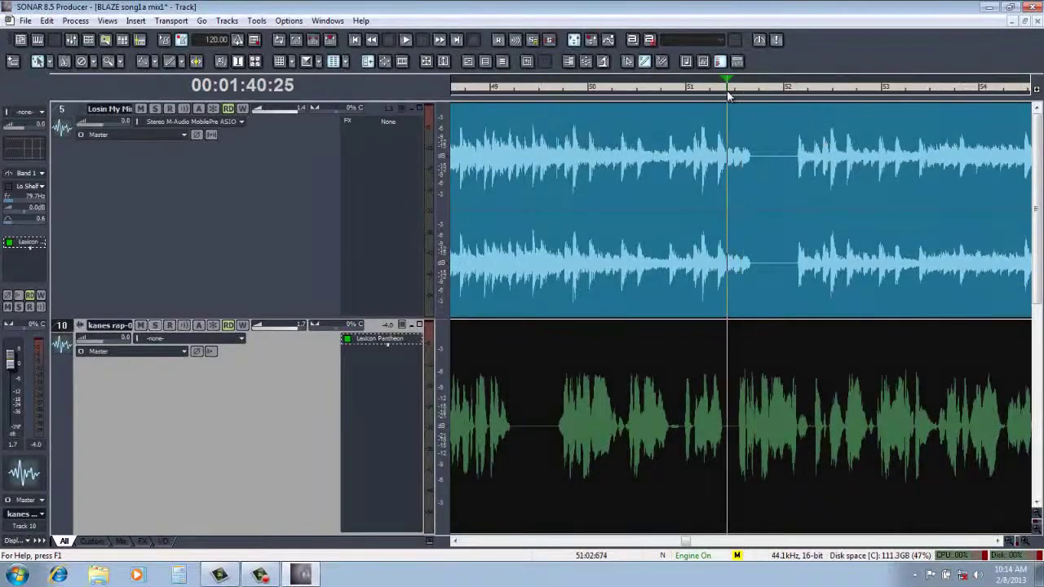
click(734, 92)
click(646, 90)
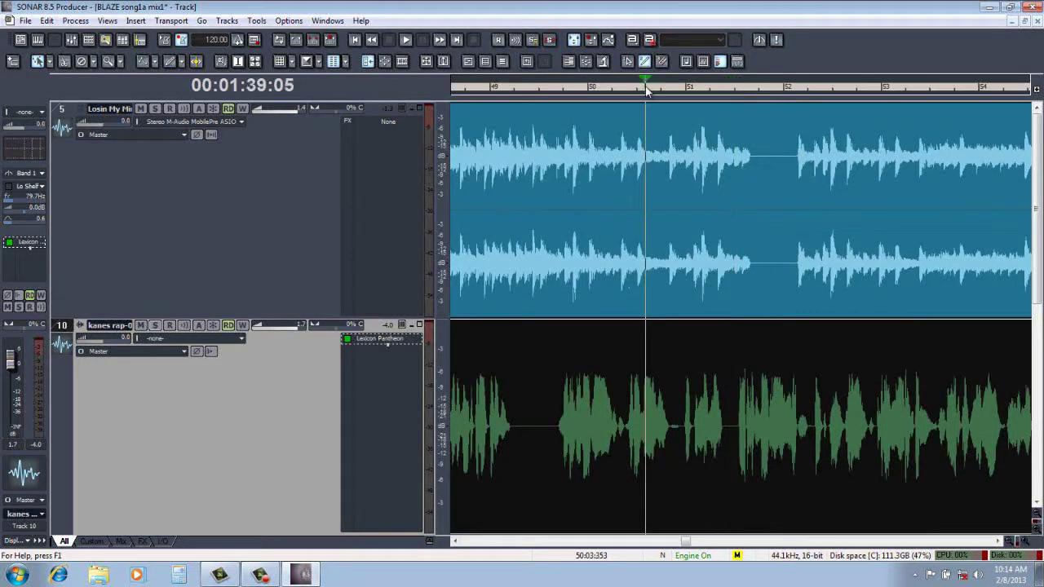
click(404, 38)
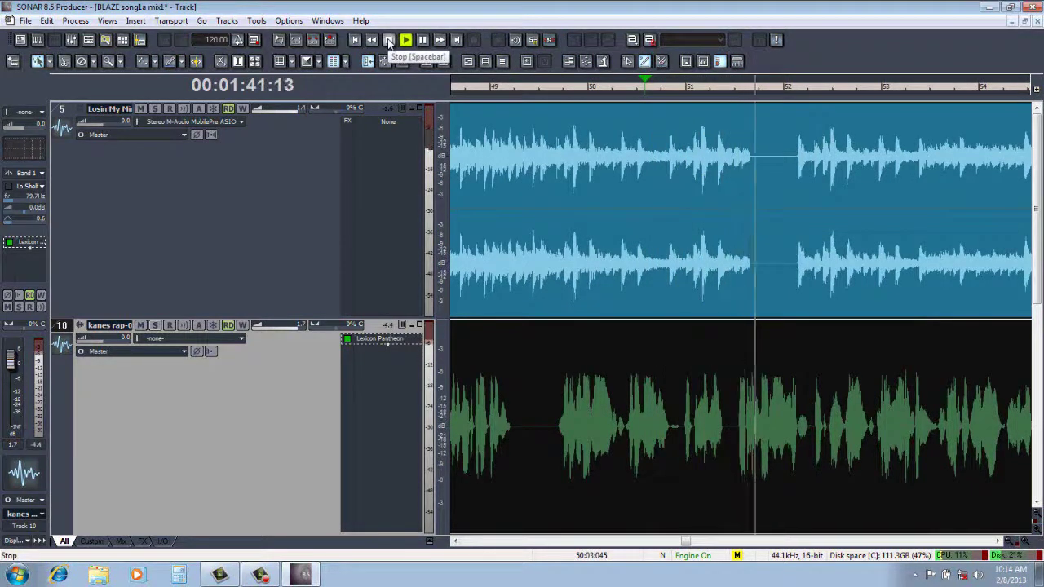
click(389, 40)
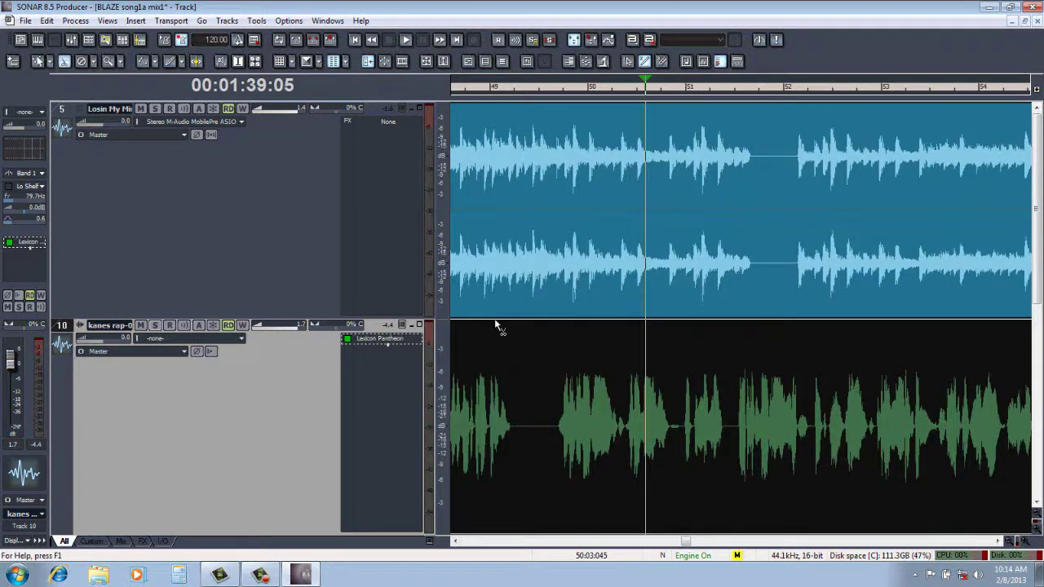
Split the rap vocal clip before and after the phrase over the backing track's gap, and bounce that phrase to its own clip
click(733, 427)
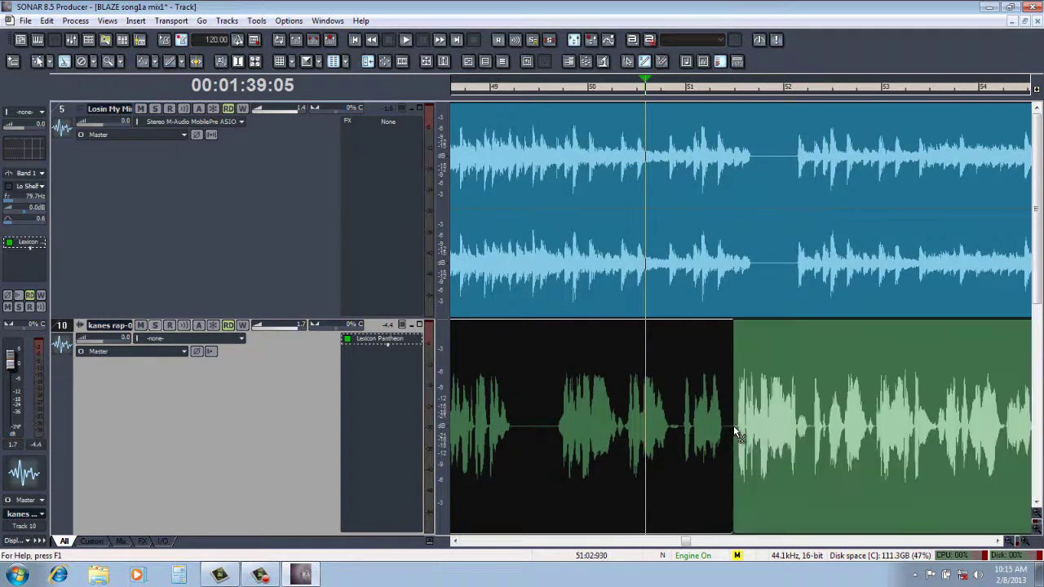
click(809, 426)
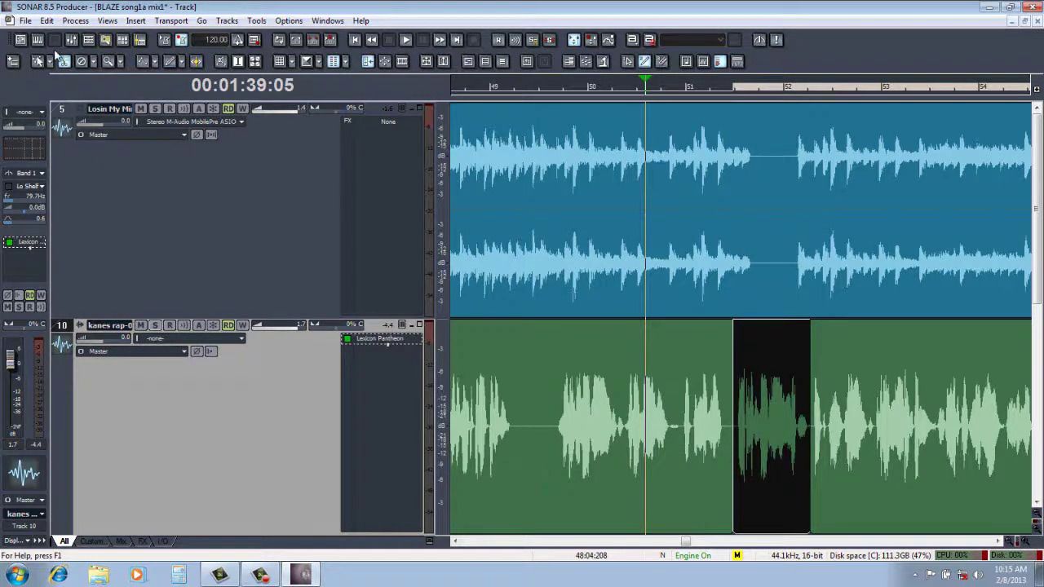
click(47, 21)
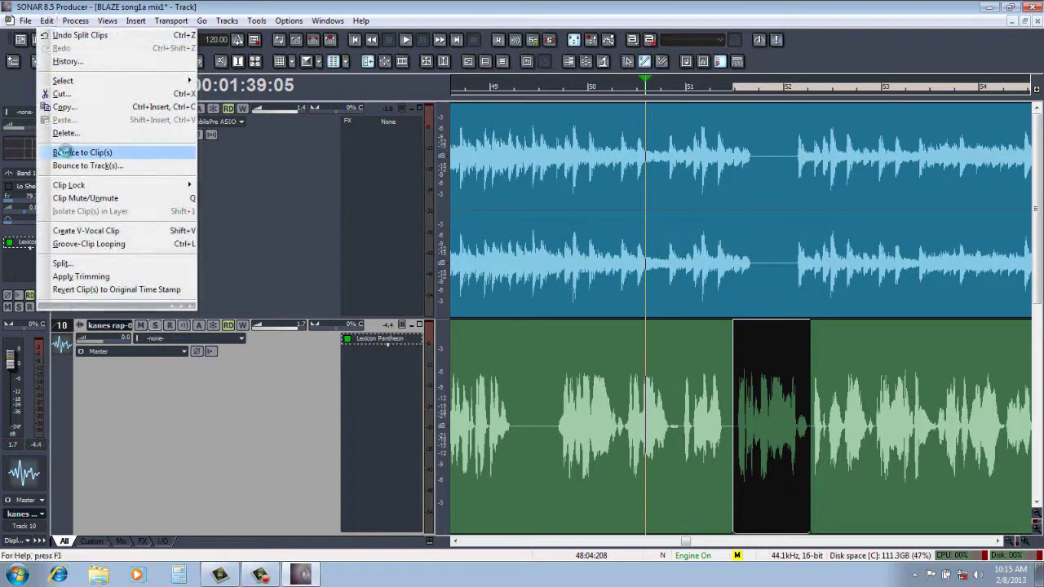
click(66, 150)
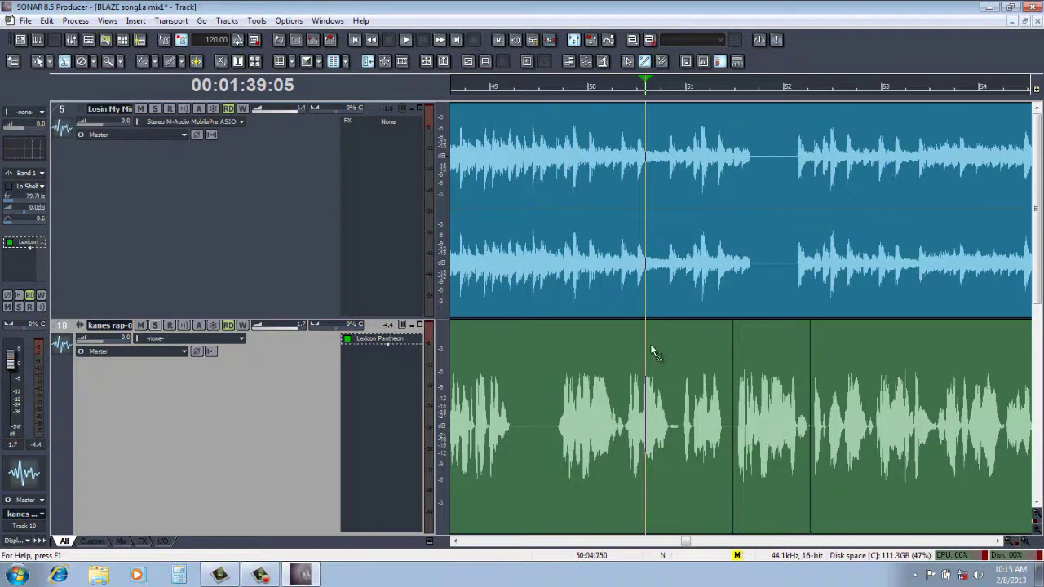
Apply Sony Paragraphic EQ to the isolated rap phrase with the Remove low rumble below 700 preset and the low-shelf frequency at 940 Hz
click(38, 62)
click(778, 400)
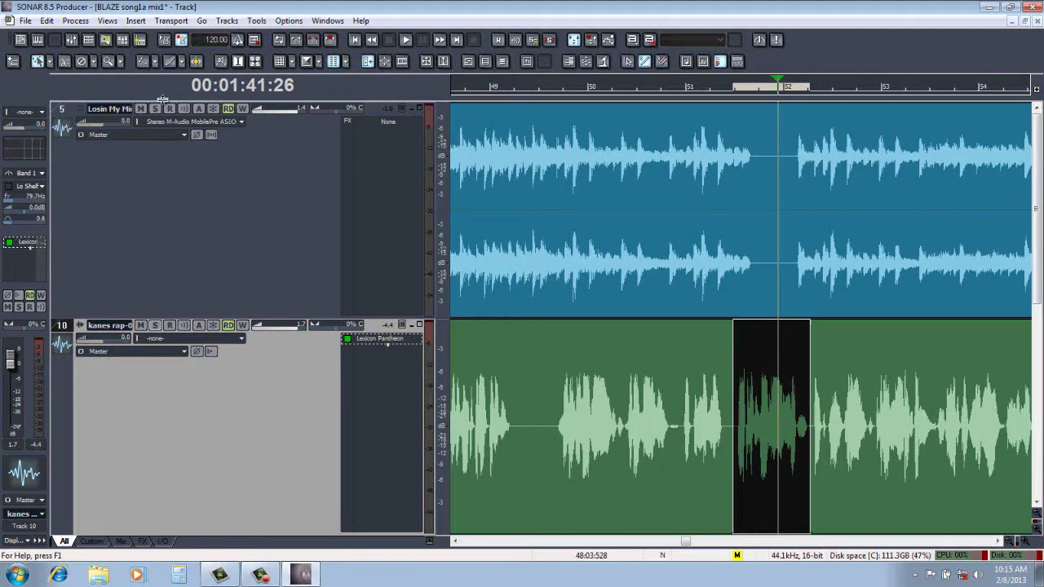
click(75, 20)
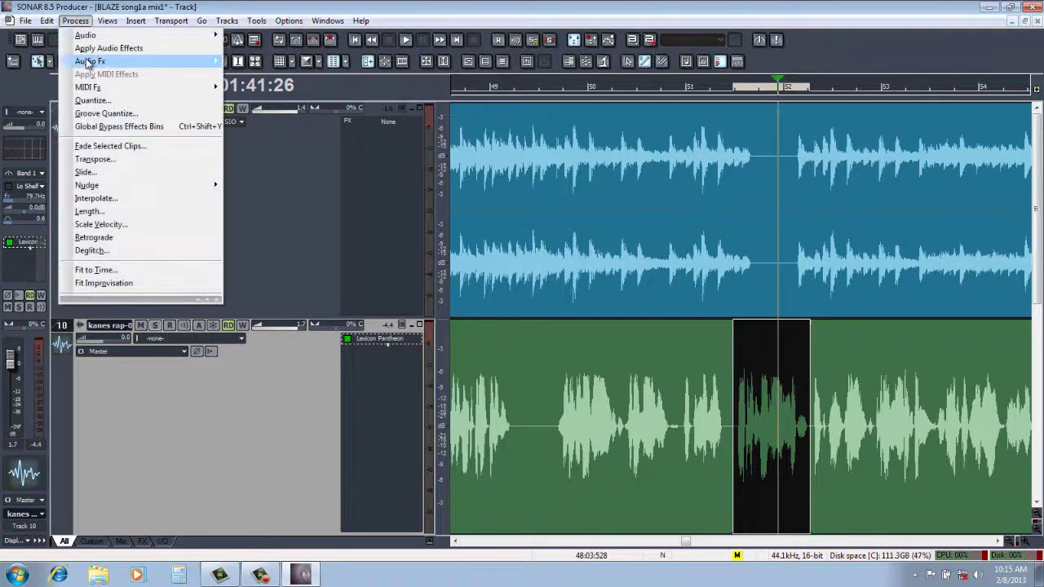
mouse_move(86, 62)
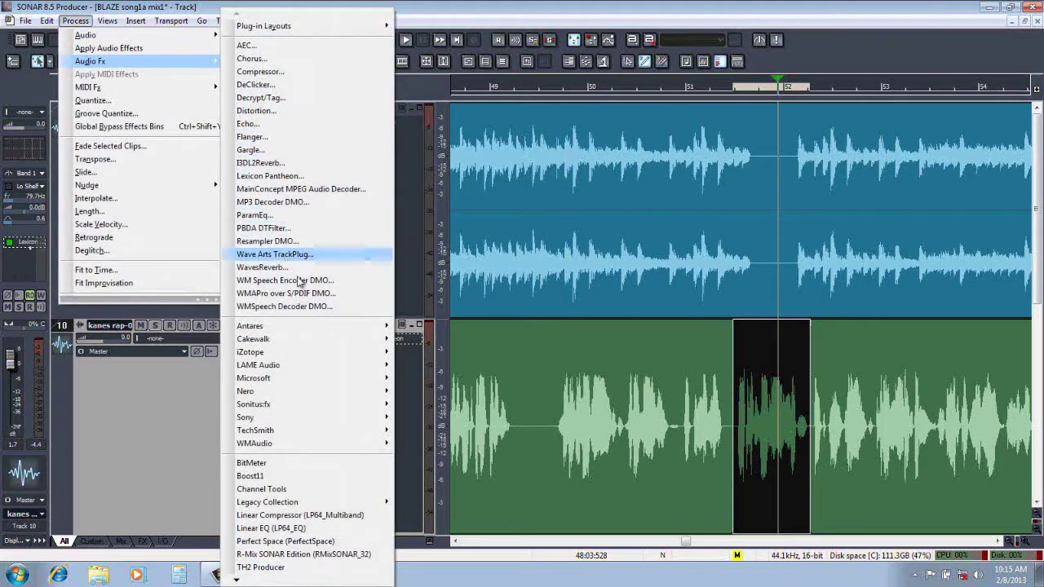
mouse_move(267, 418)
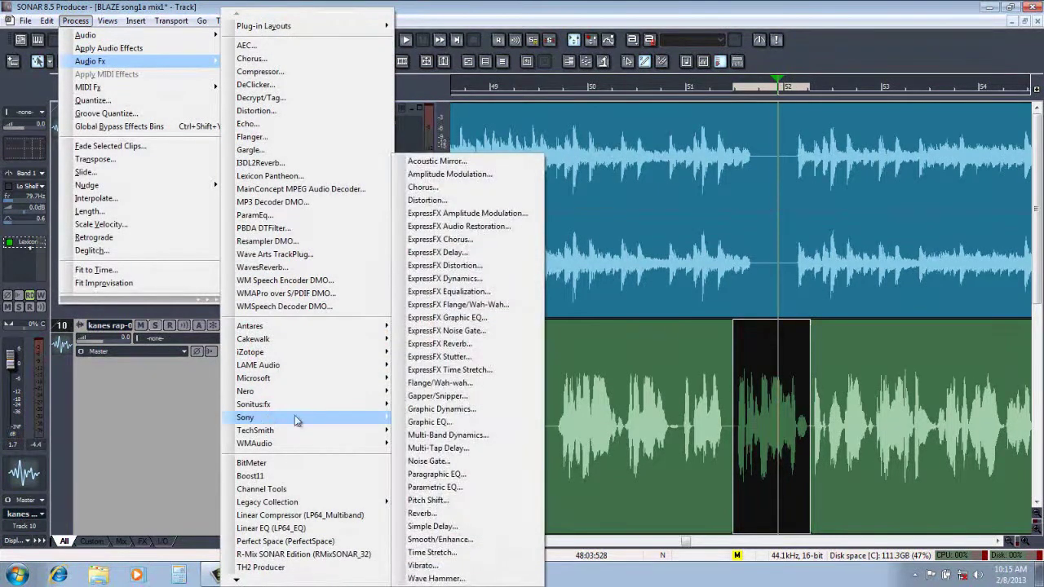
click(447, 474)
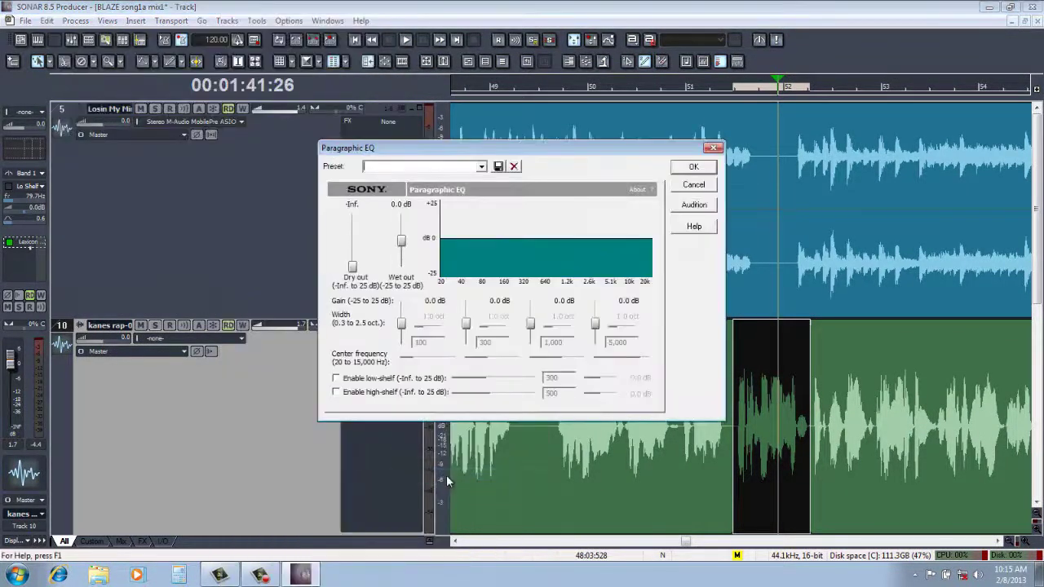
click(481, 168)
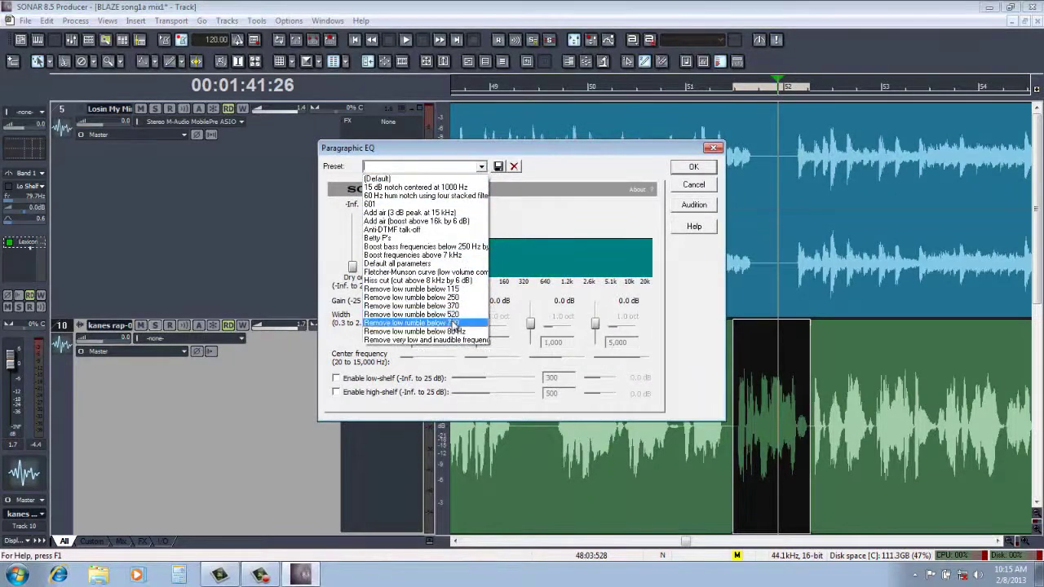
click(455, 324)
click(497, 380)
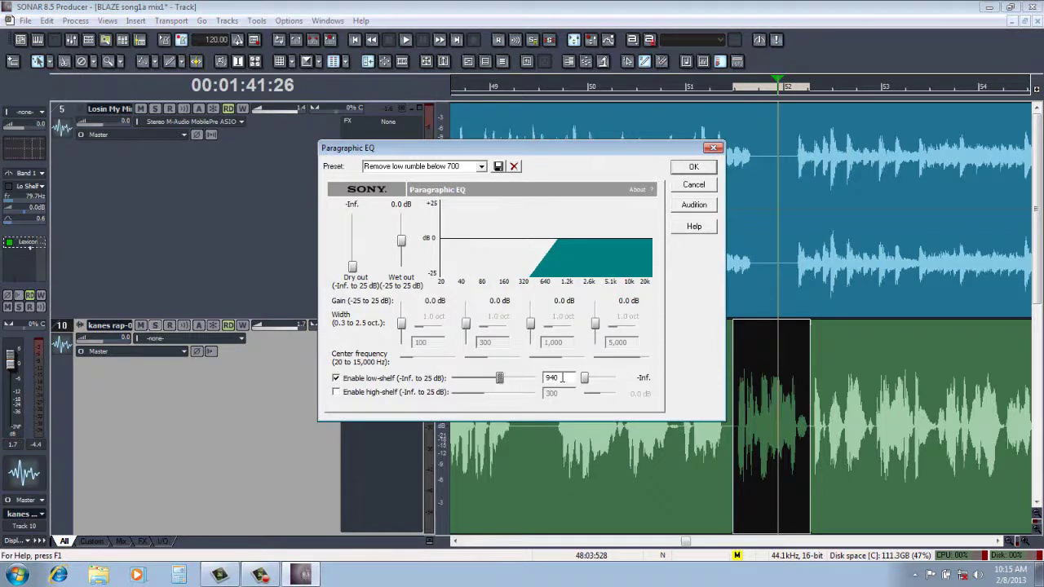
click(686, 173)
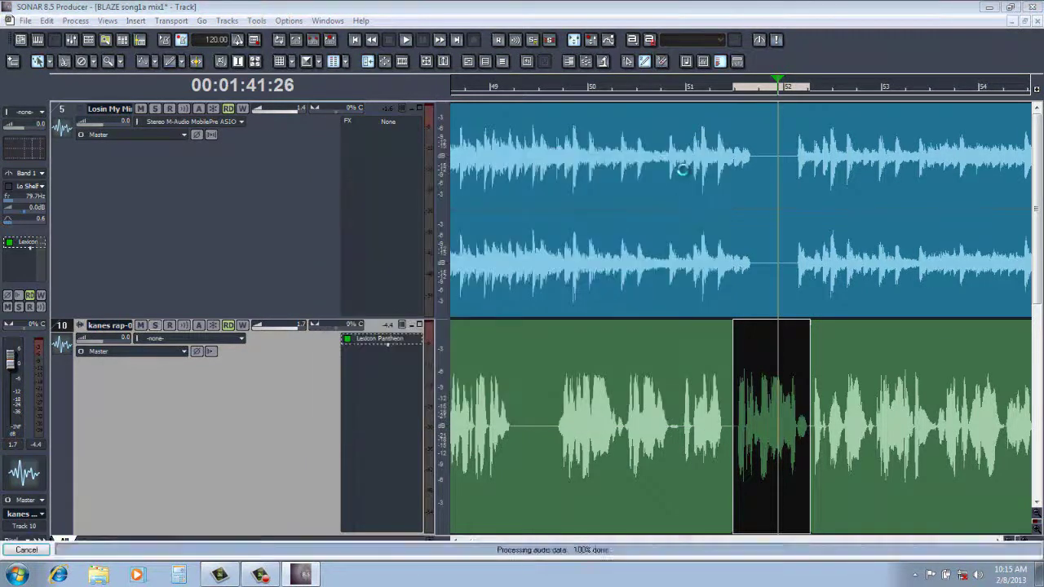
Play the song from about measure 50 to hear the filtered rap phrase with the backing track
click(586, 88)
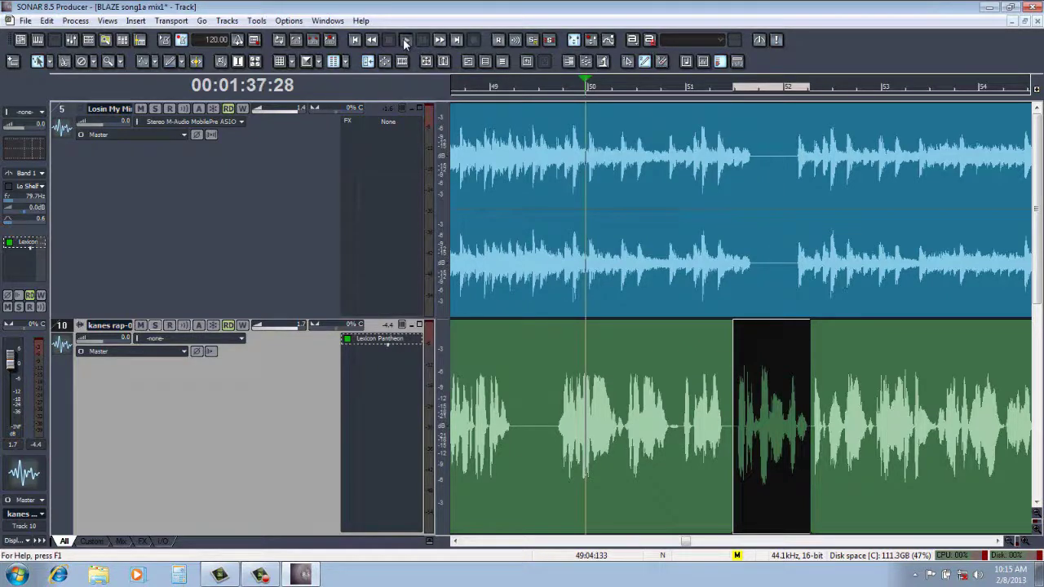
click(405, 41)
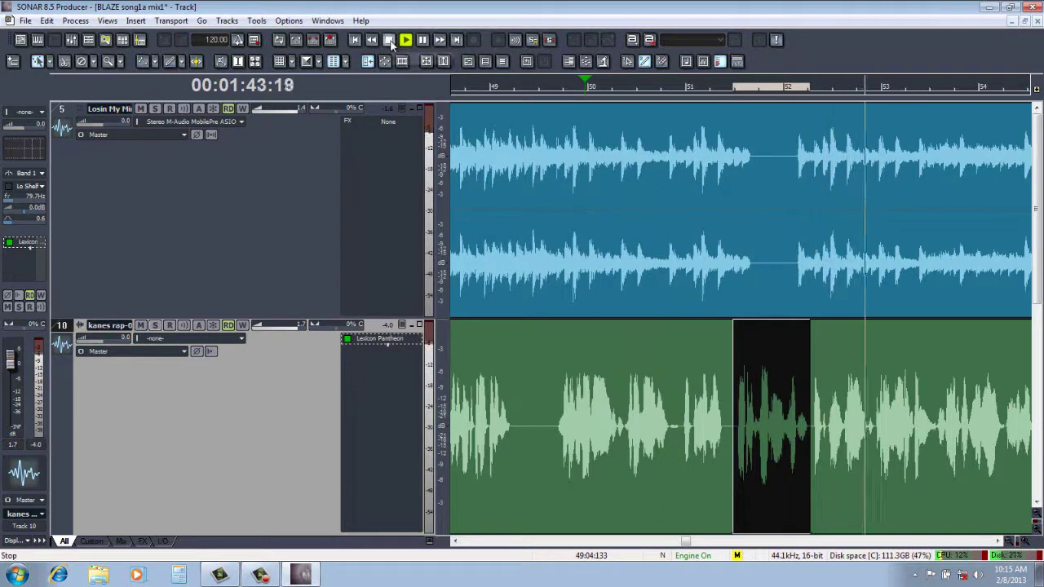
click(390, 40)
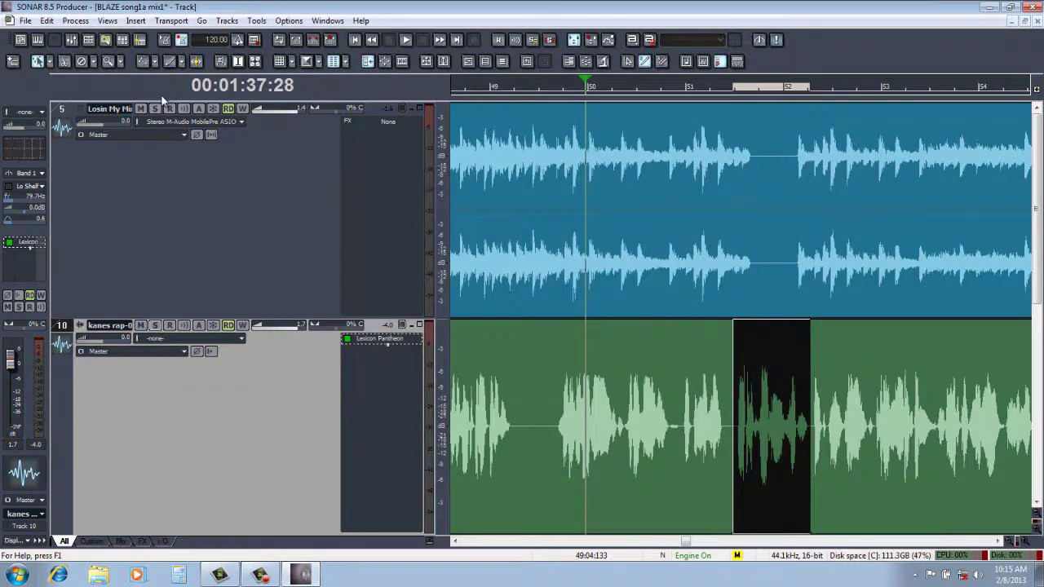
Mute the backing track and trim the start of the filtered rap phrase clip slightly
click(141, 109)
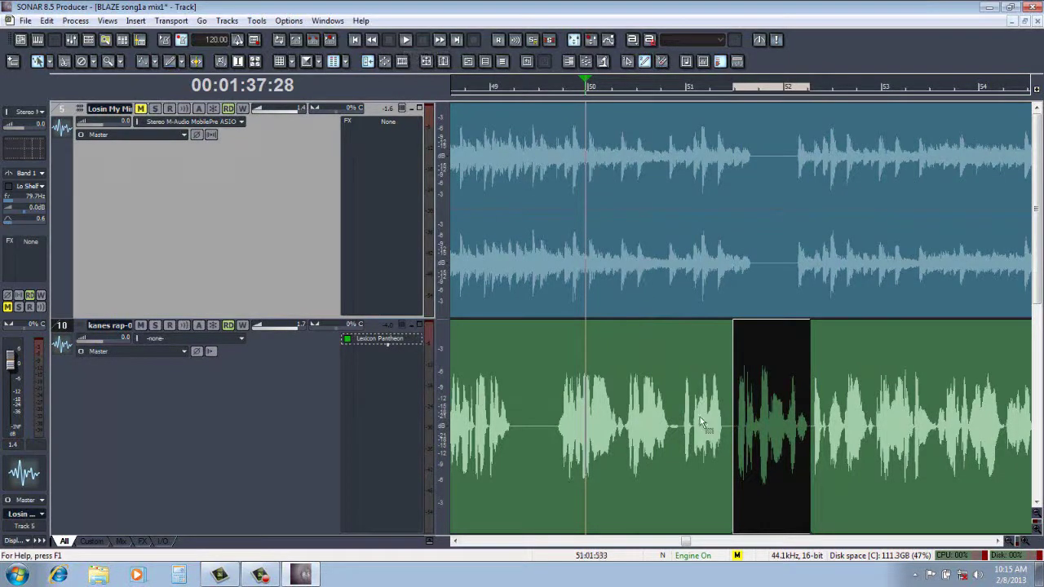
drag(737, 479, 743, 483)
click(740, 480)
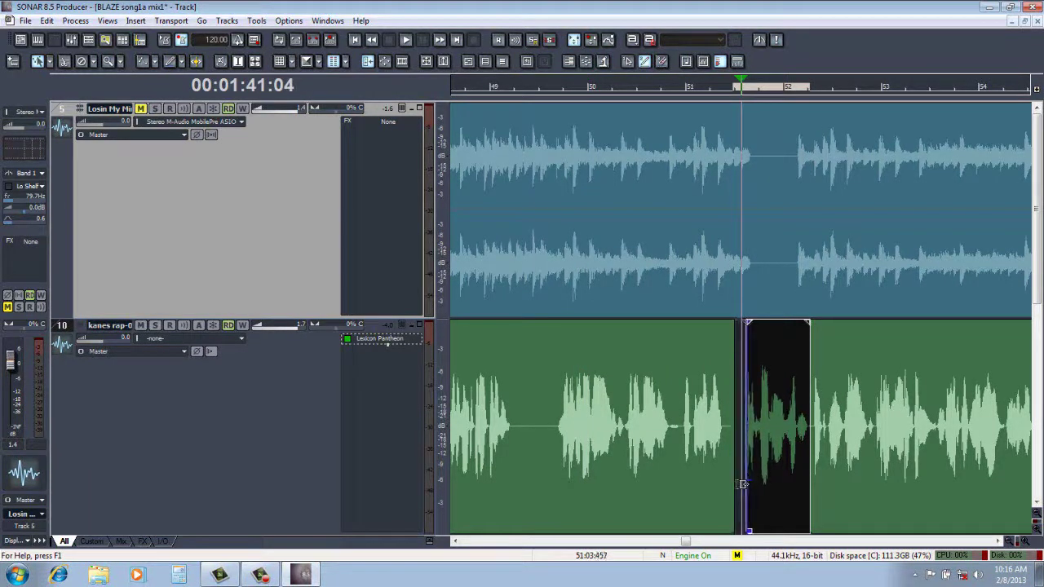
Listen to the trimmed rap phrase without the backing track, then replay its transition from shortly after measure 50
click(409, 41)
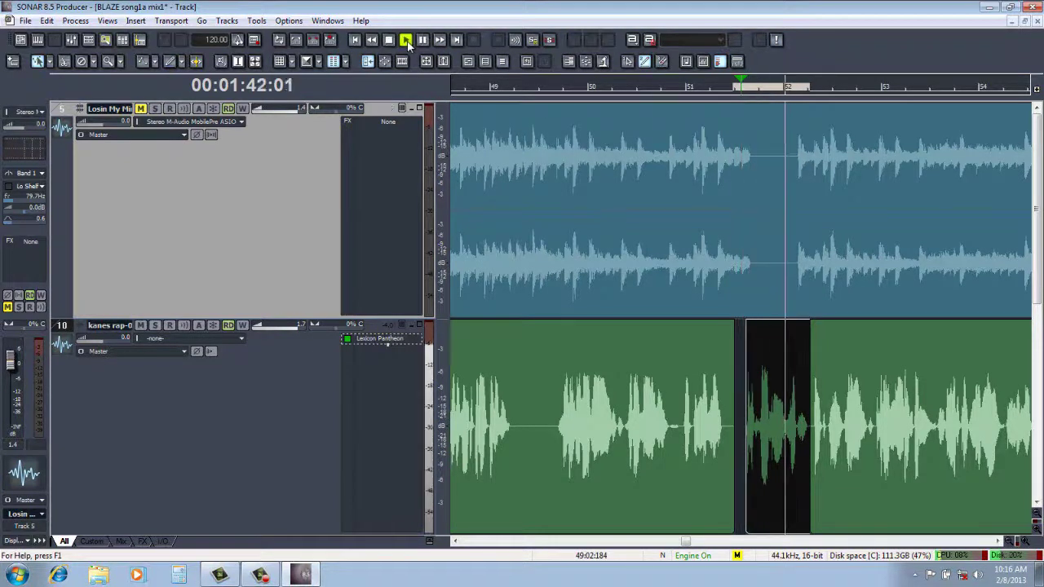
click(390, 40)
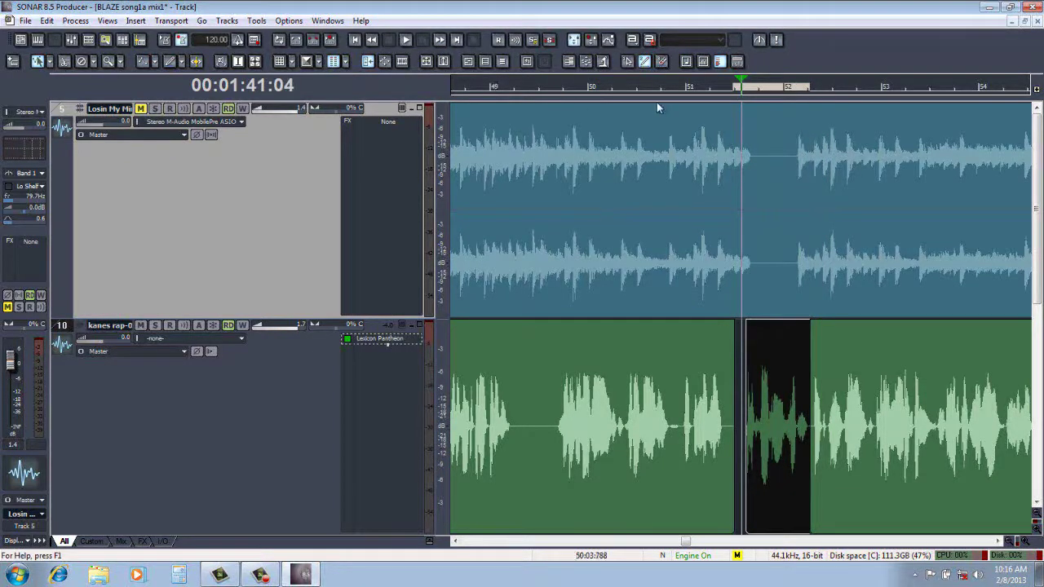
click(628, 90)
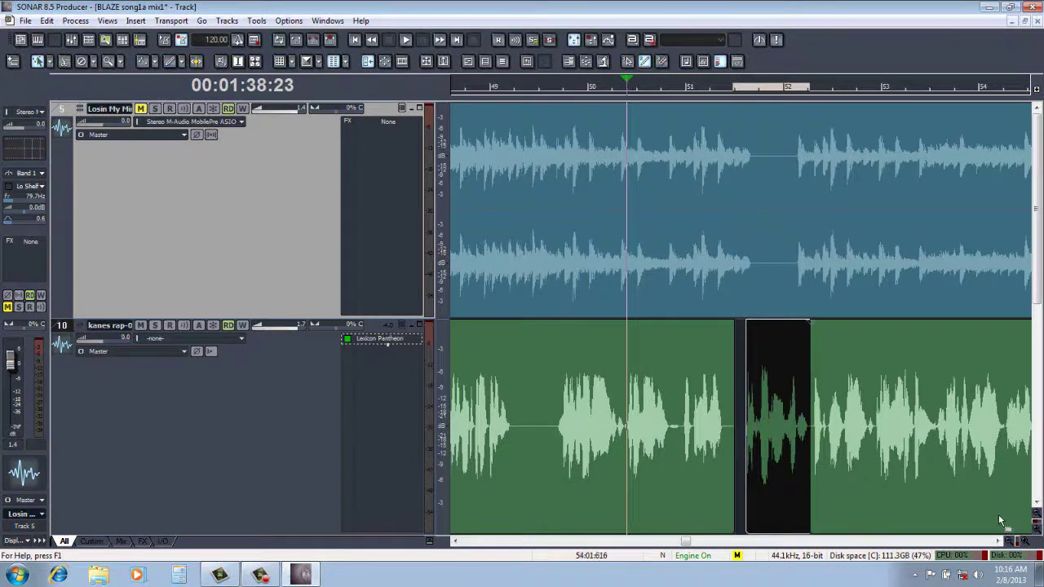
click(1024, 543)
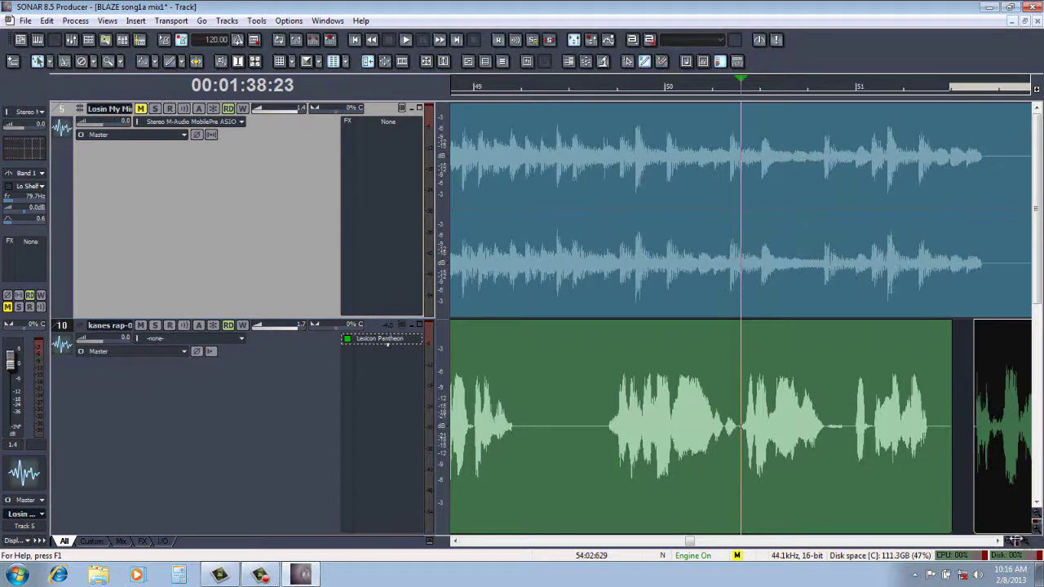
click(998, 542)
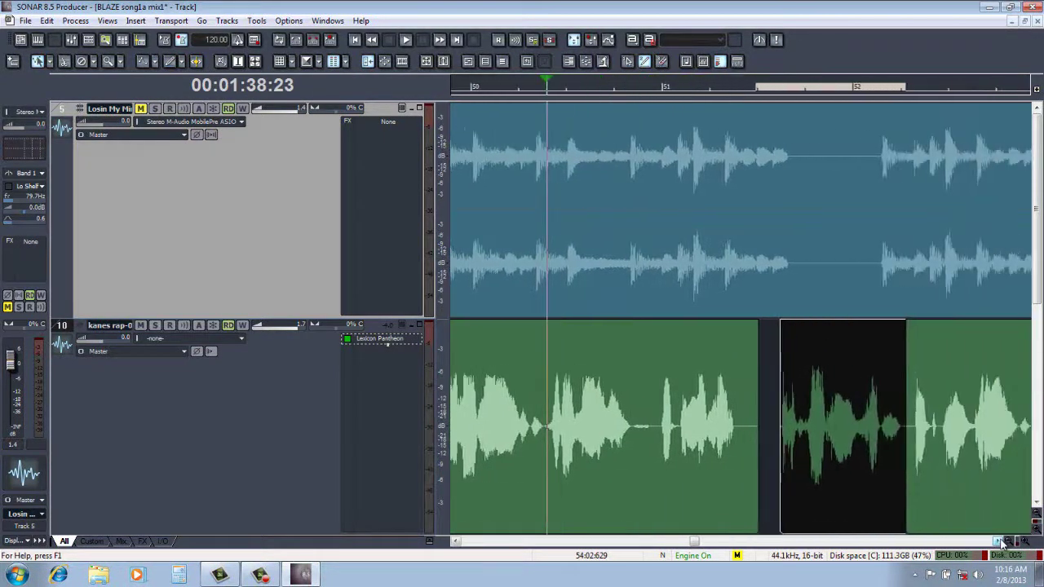
click(406, 41)
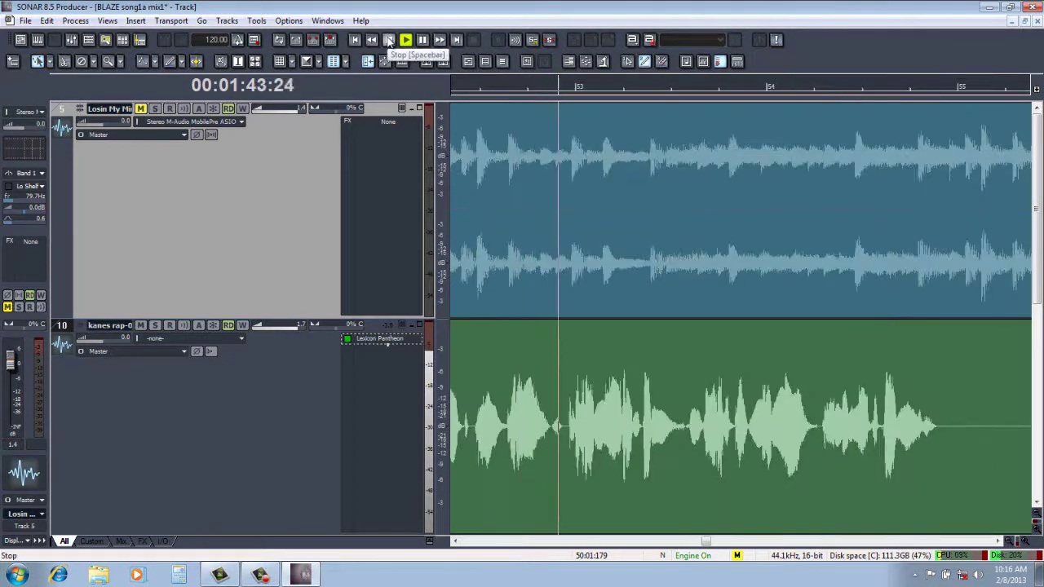
click(389, 40)
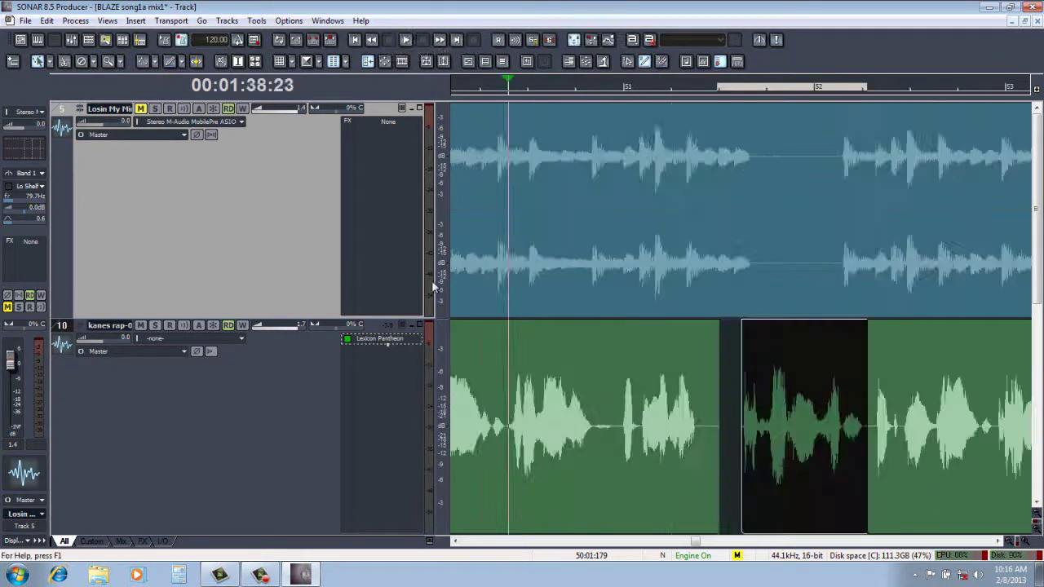
Bypass the Lexicon Pantheon reverb on the rap vocal track
click(351, 343)
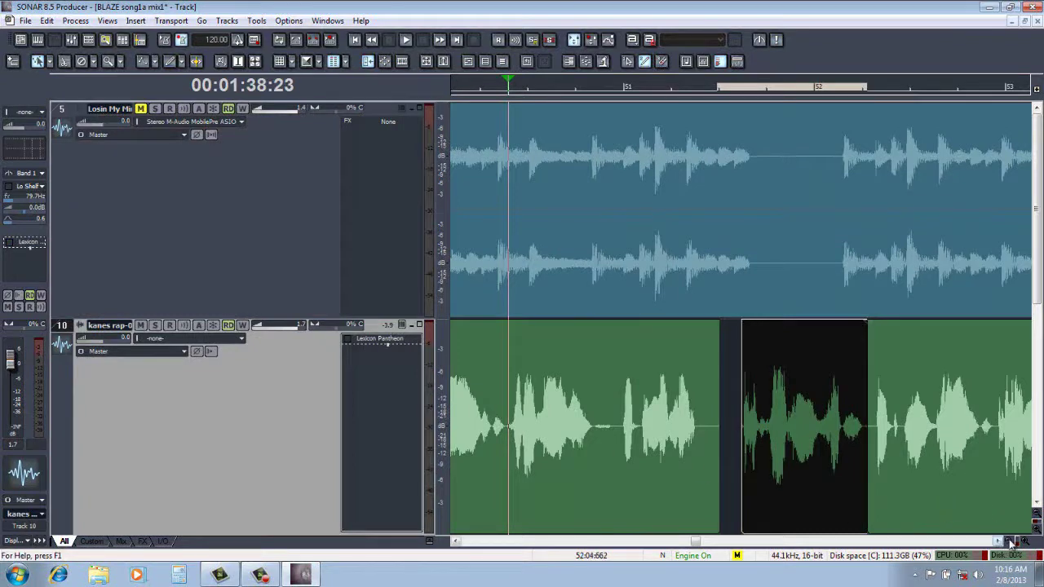
click(1011, 541)
click(1010, 541)
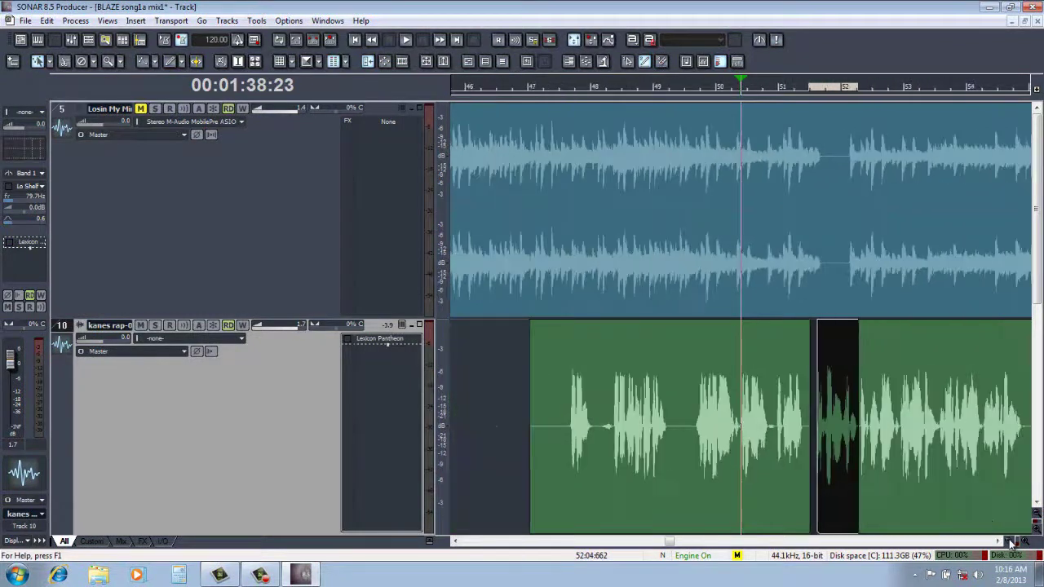
Play from shortly after measure 49, unmute the backing track and re-enable the Lexicon Pantheon reverb on the rap vocal track
click(677, 92)
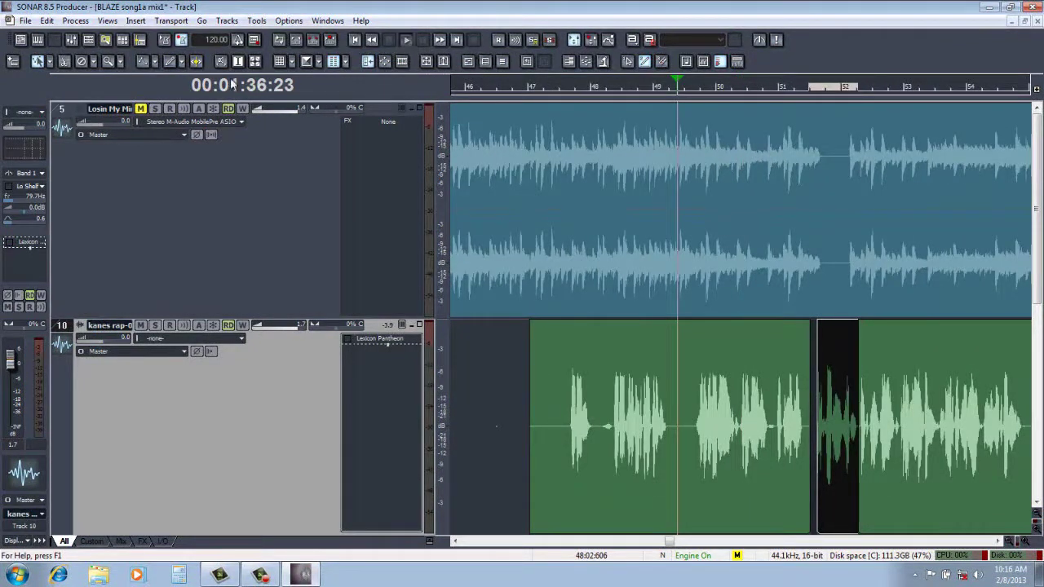
click(409, 40)
click(141, 109)
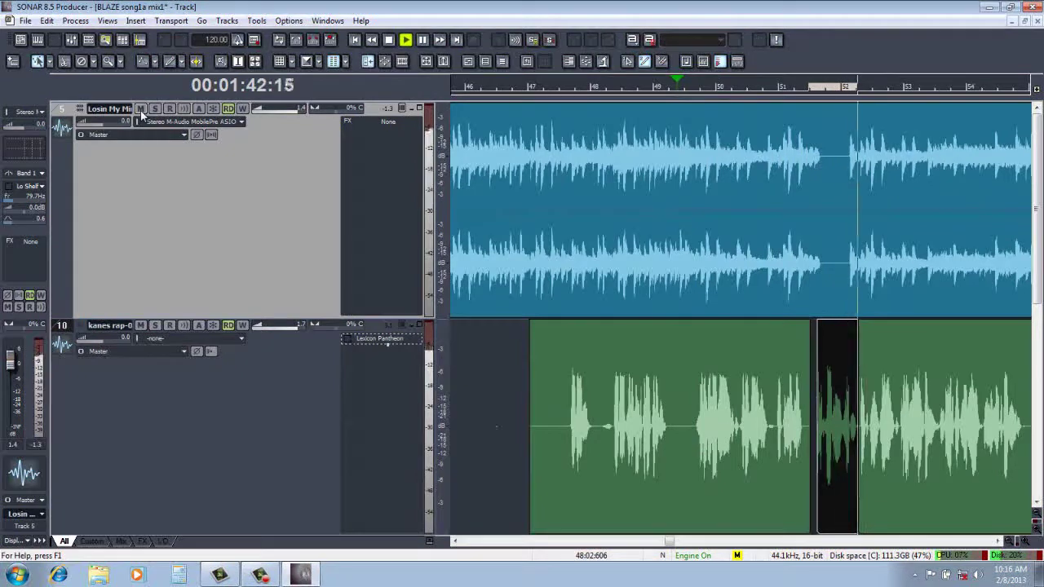
click(347, 340)
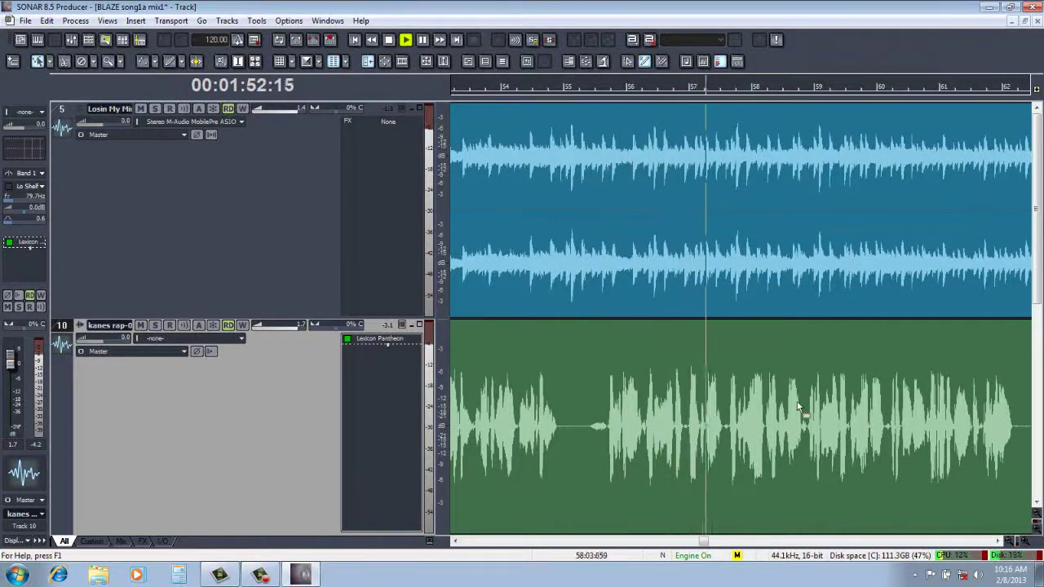
Stop playback and listen to the rap vocal from about halfway through measure 59 to locate another phrase to filter
click(1012, 541)
click(1011, 542)
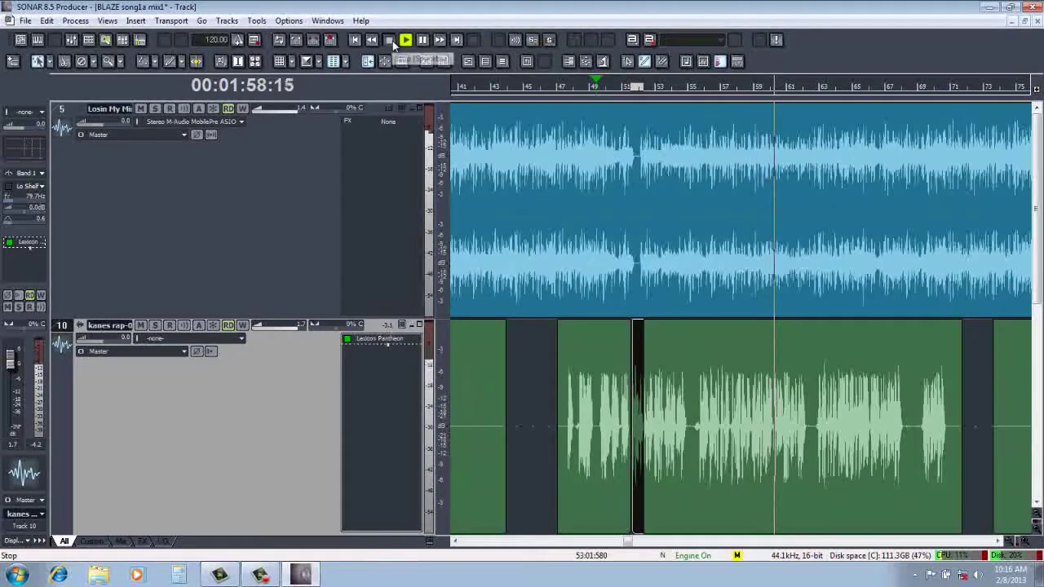
click(390, 40)
click(763, 88)
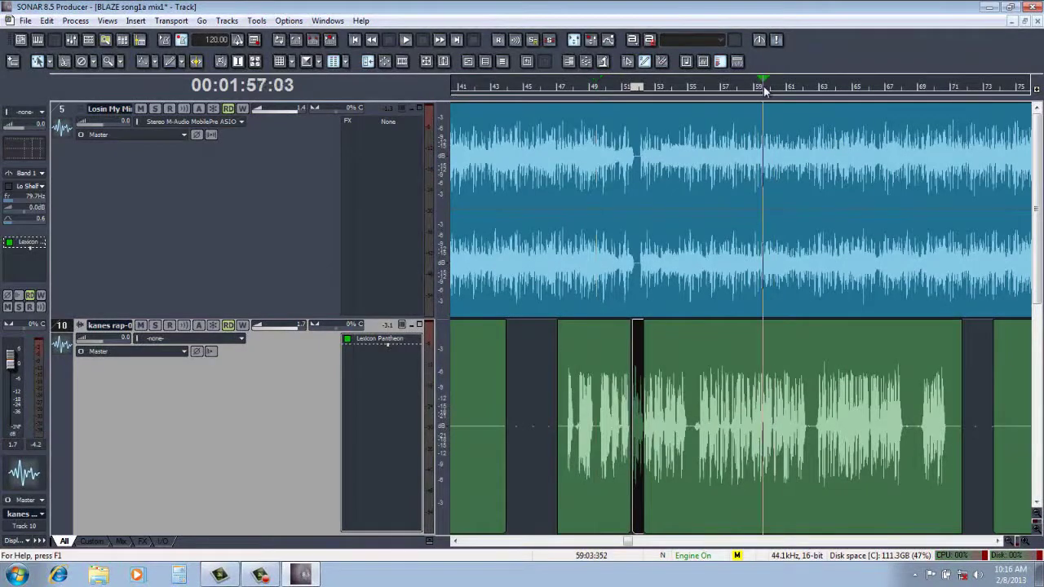
click(1029, 547)
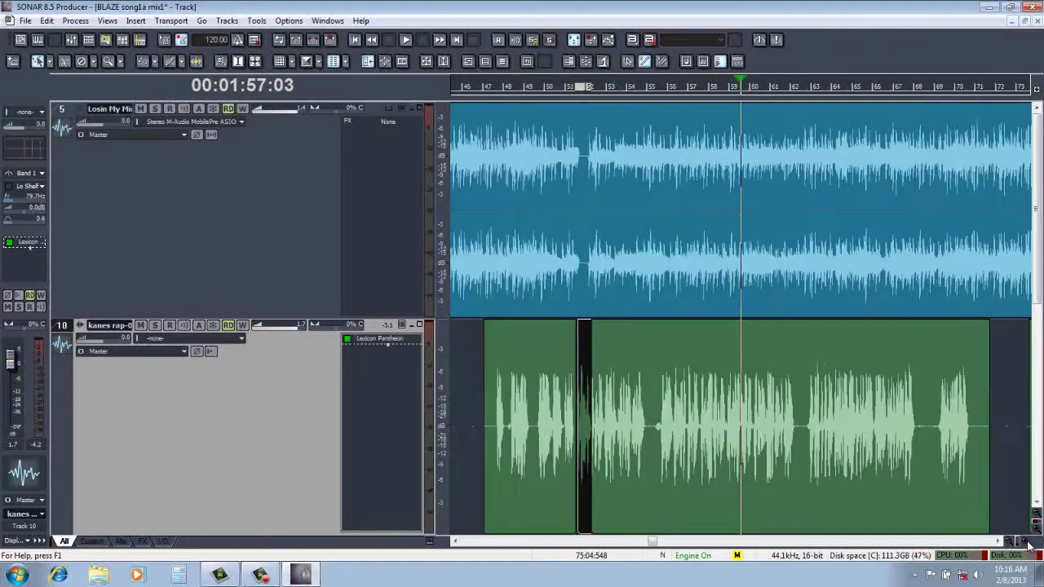
click(1029, 547)
click(1029, 548)
click(1029, 548)
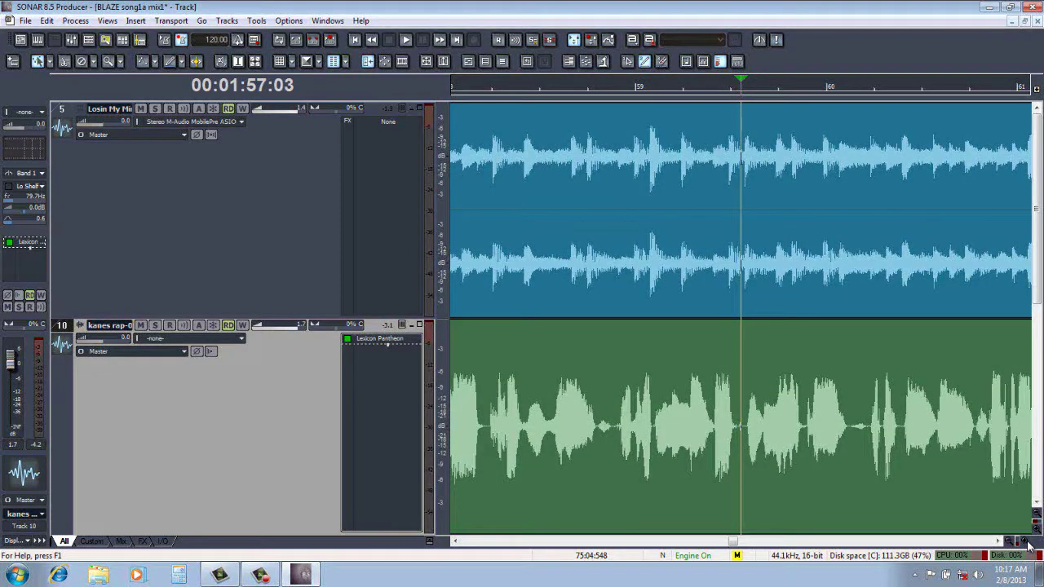
key(space)
key(space)
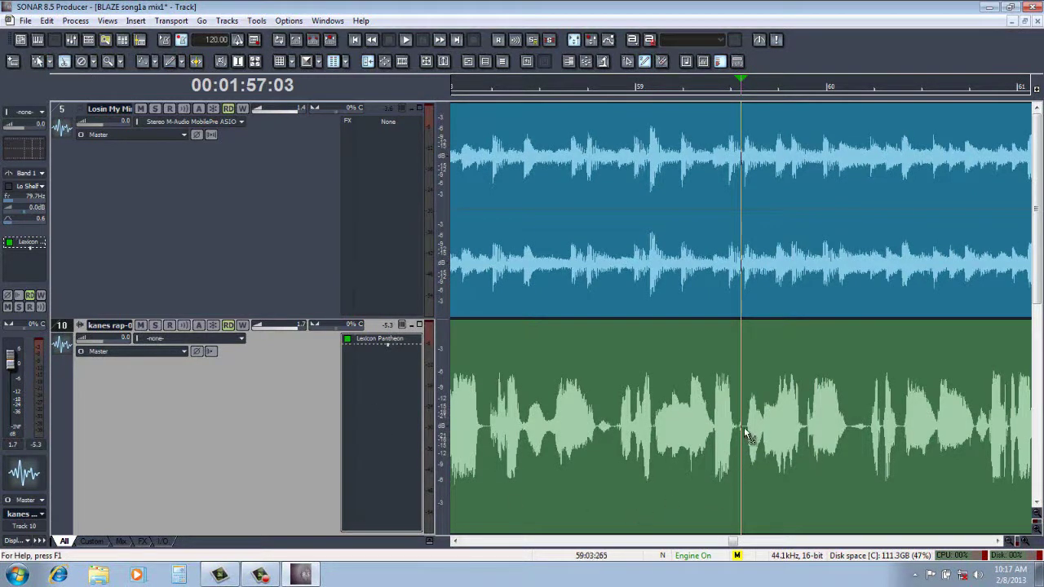
Bounce the rap phrase from about mid-measure 59 to just after measure 60 into its own clip and select that clip
drag(744, 426, 858, 429)
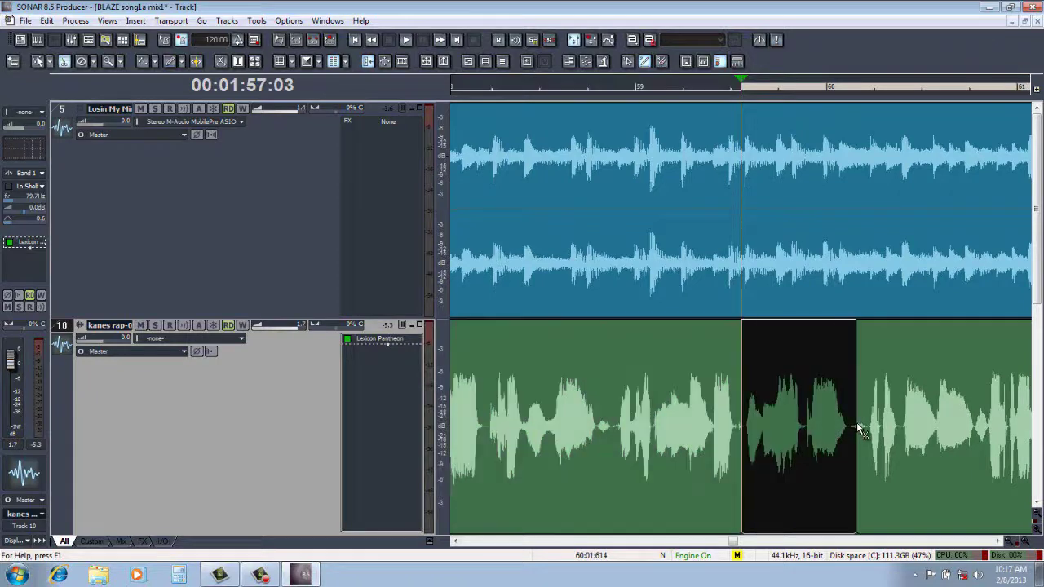
click(47, 21)
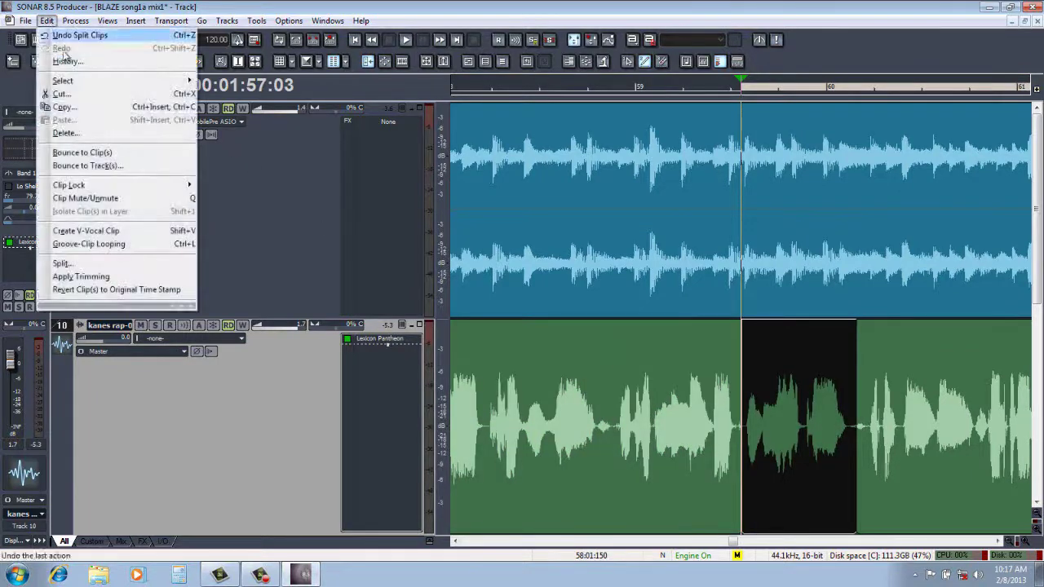
click(68, 150)
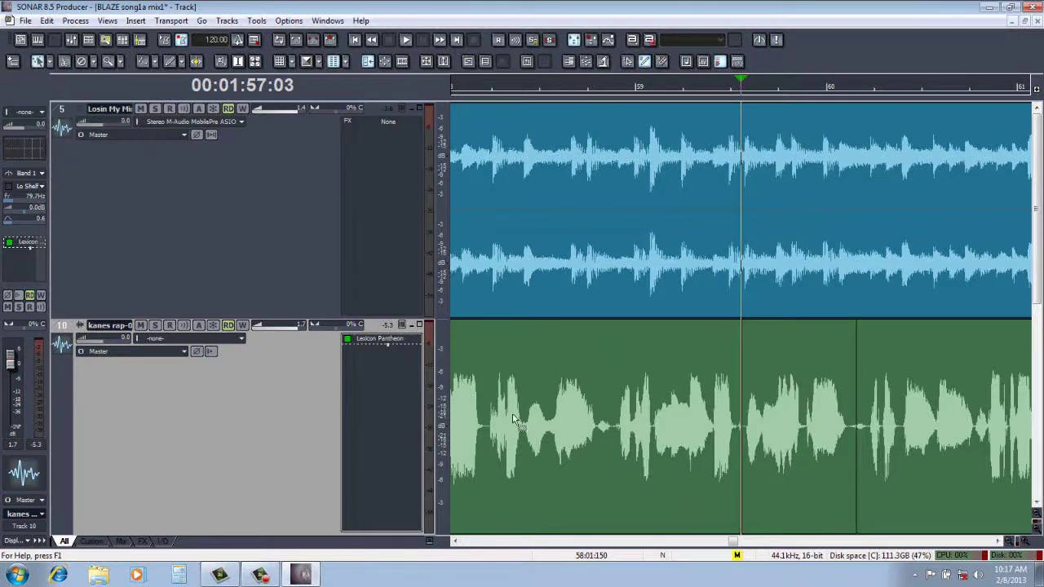
click(763, 429)
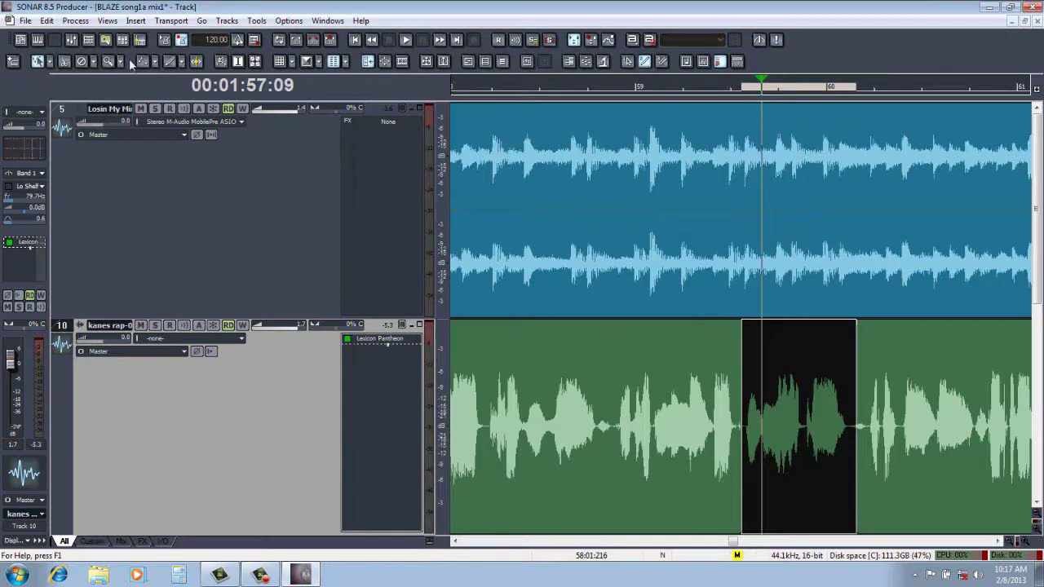
Apply the Sony Paragraphic EQ to the selected phrase with the "Remove low rumble below 700" preset and the low-shelf frequency set to 940 Hz
click(81, 22)
mouse_move(93, 63)
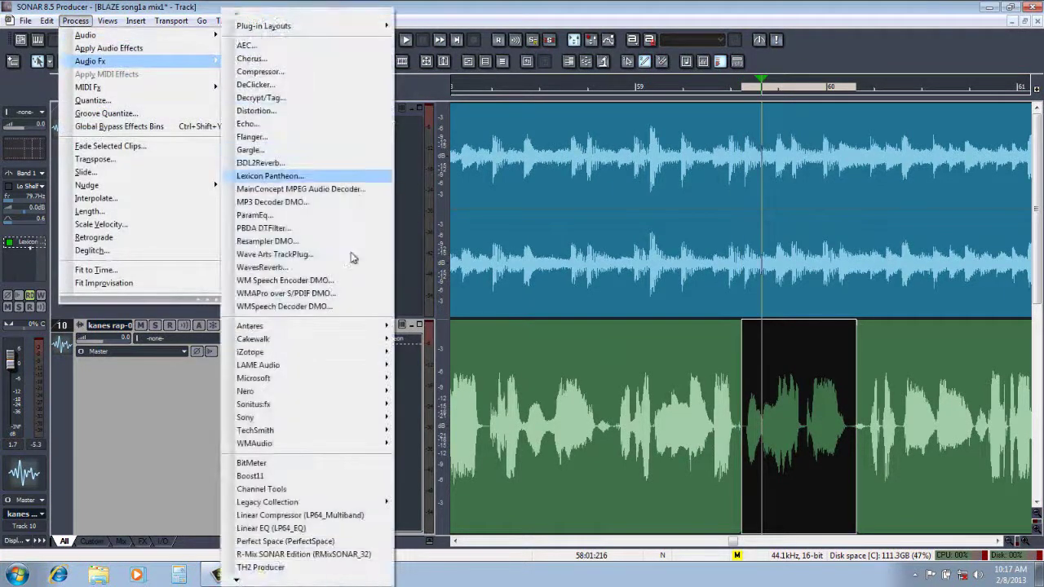
mouse_move(327, 420)
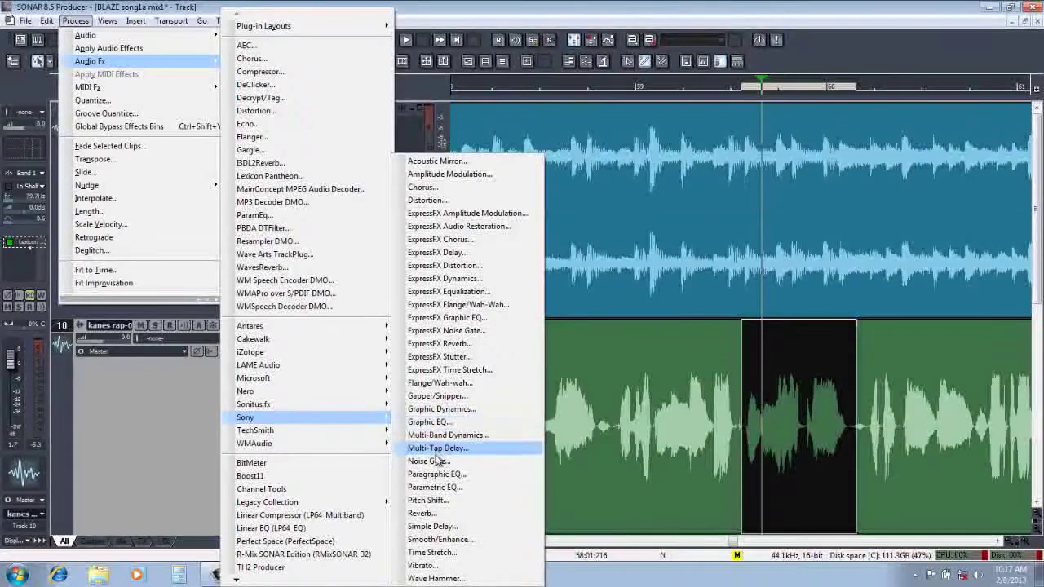
click(438, 474)
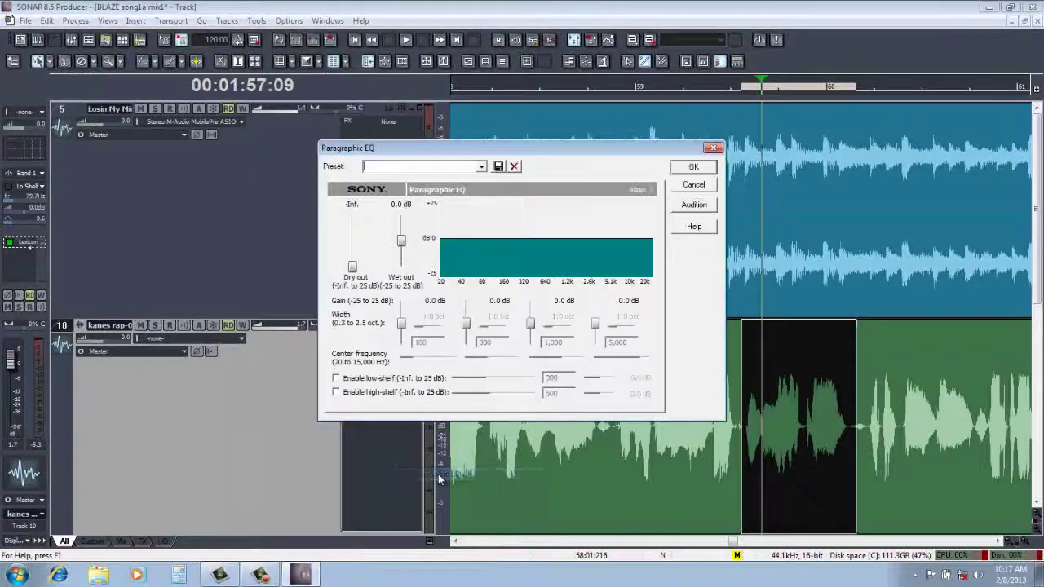
click(482, 167)
click(416, 318)
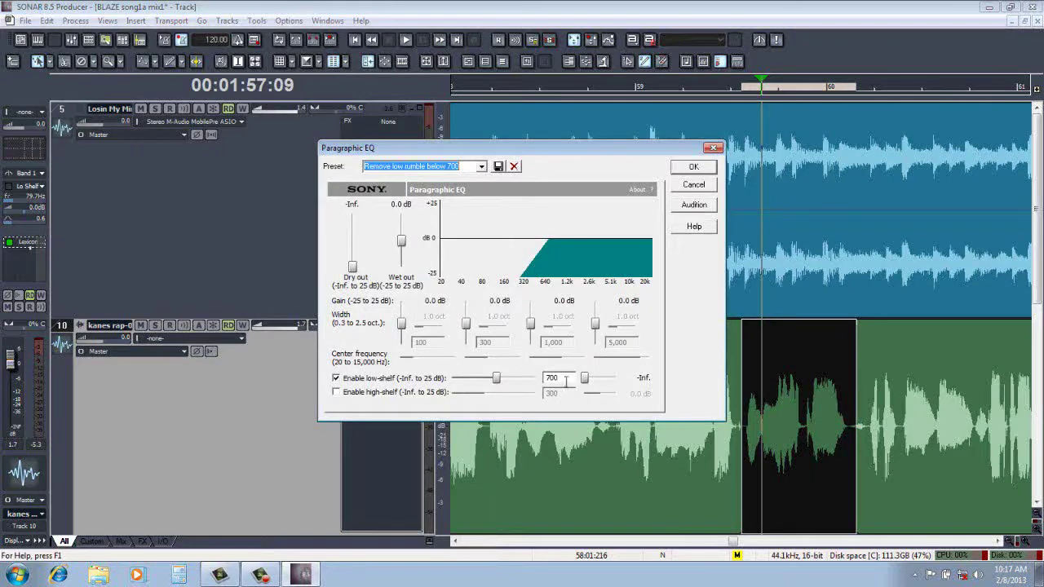
double_click(562, 379)
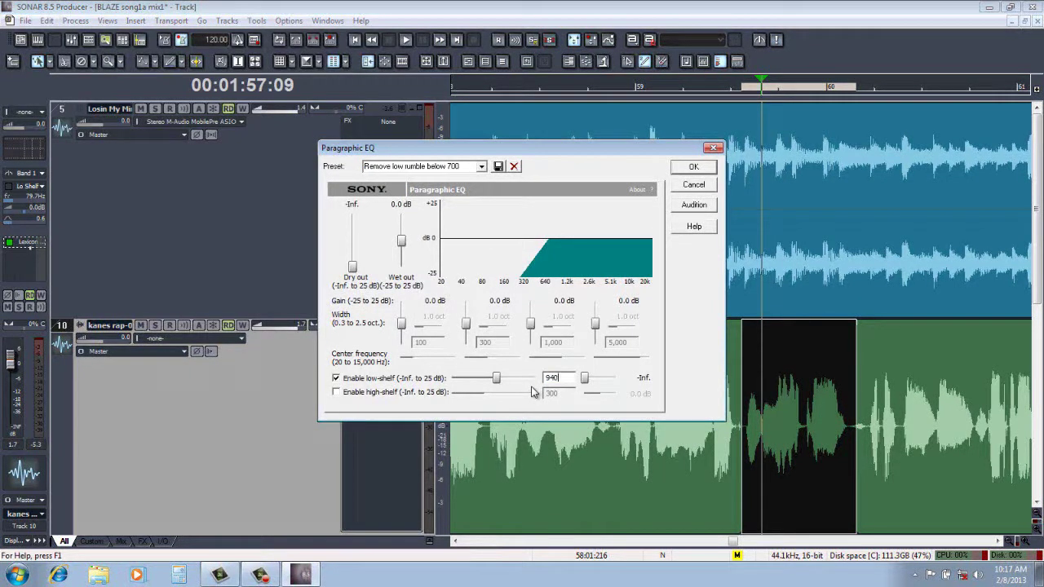
click(706, 169)
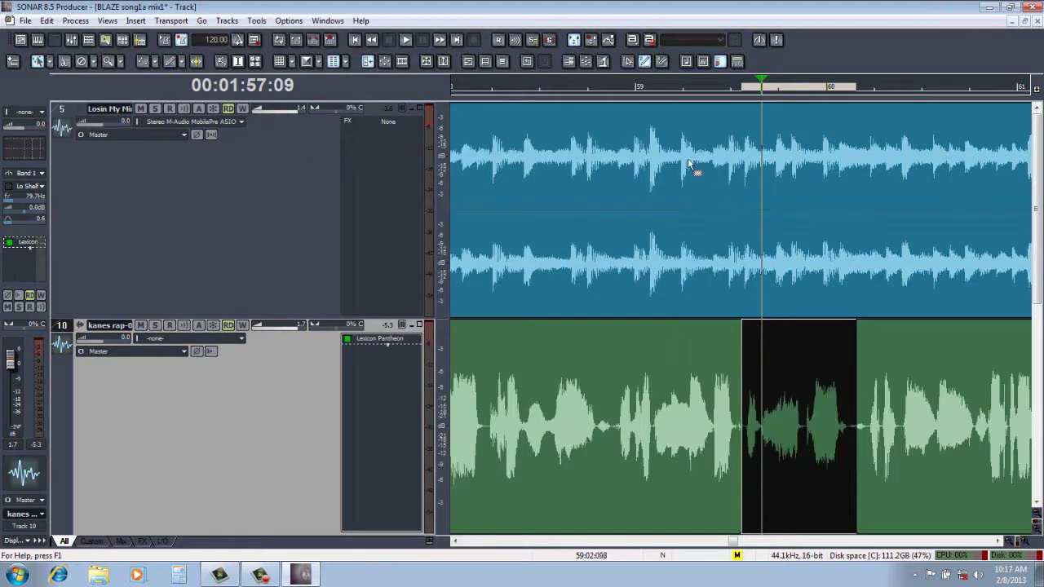
Play from about measure 58 through the filtered phrase, temporarily muting the backing track, and unmute it after stopping
click(1010, 542)
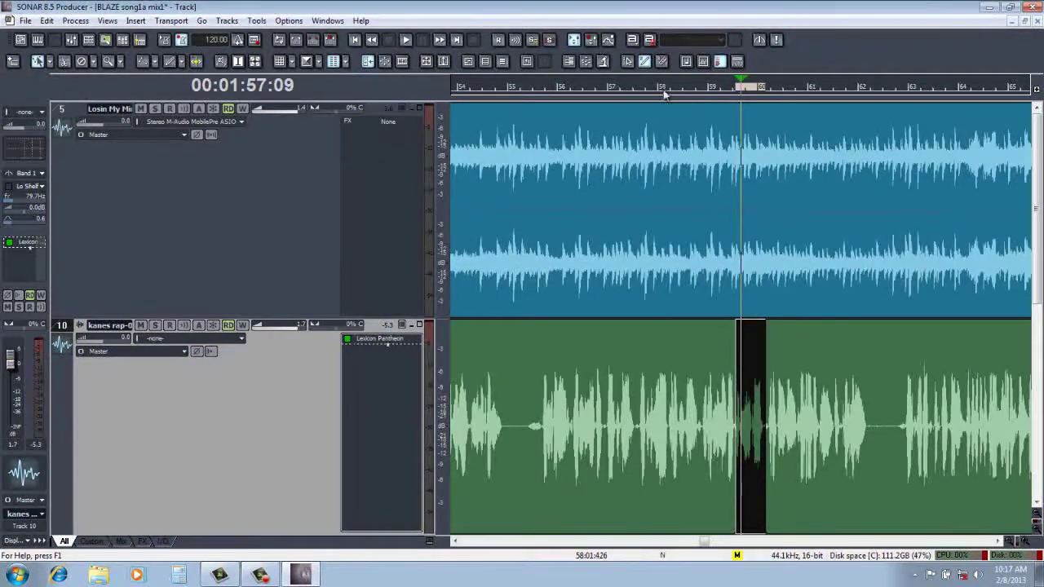
click(664, 95)
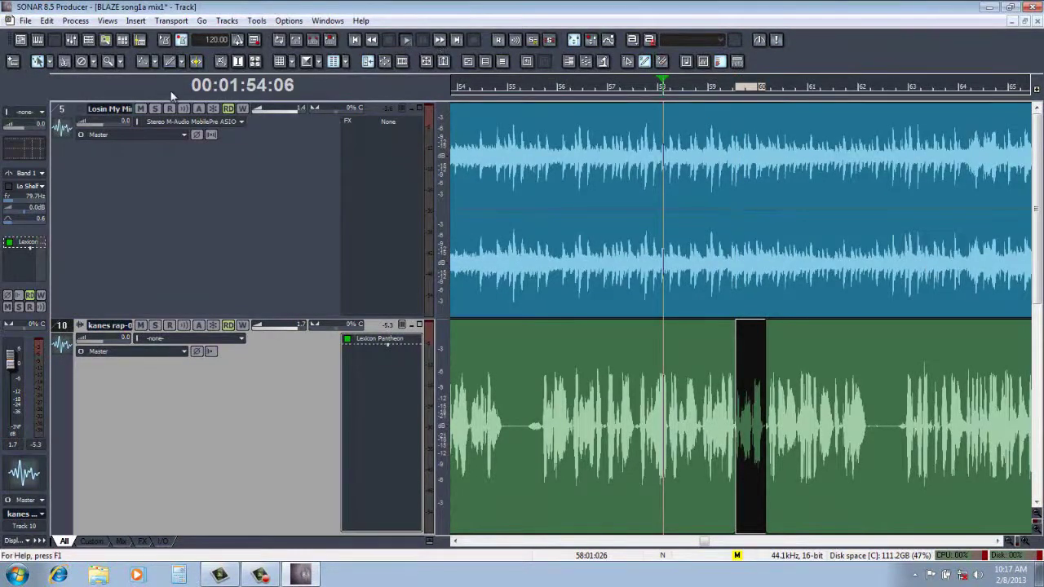
key(space)
click(140, 108)
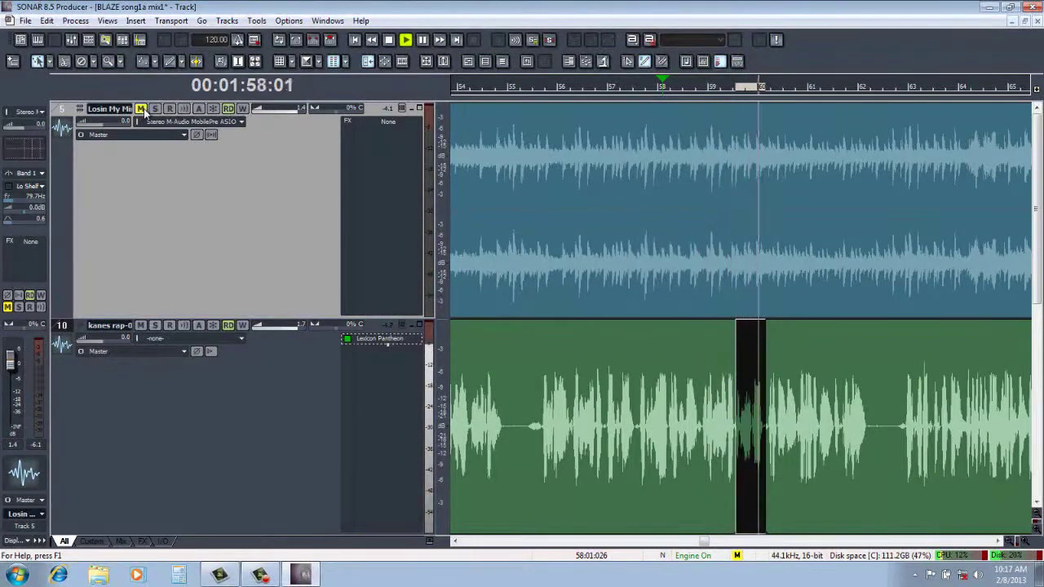
click(388, 39)
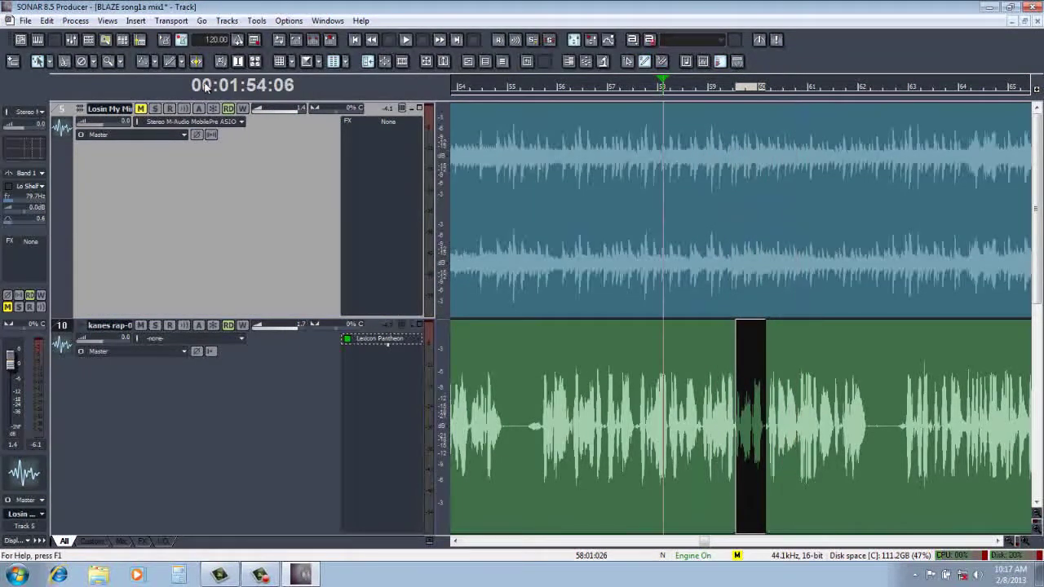
click(140, 109)
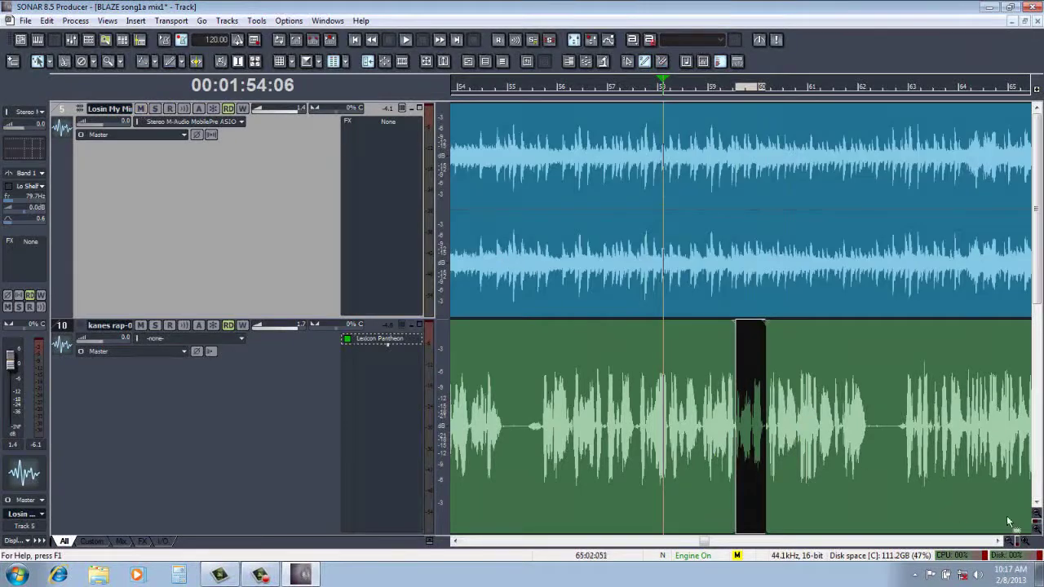
Play the rest of the rap verse with the backing track, starting from the newly filtered phrase near measure 60
click(1011, 542)
click(1011, 543)
click(1011, 542)
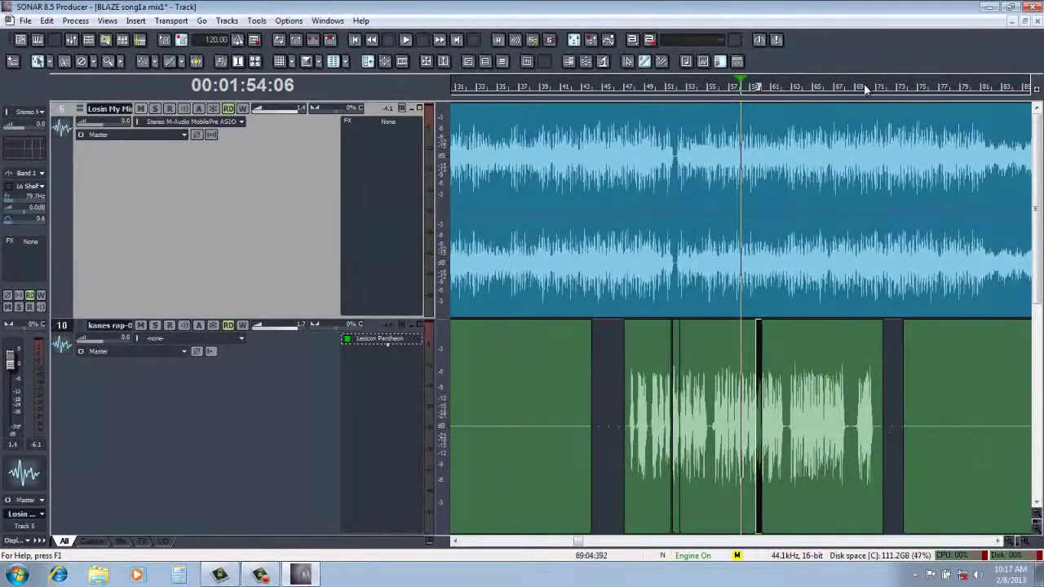
click(866, 86)
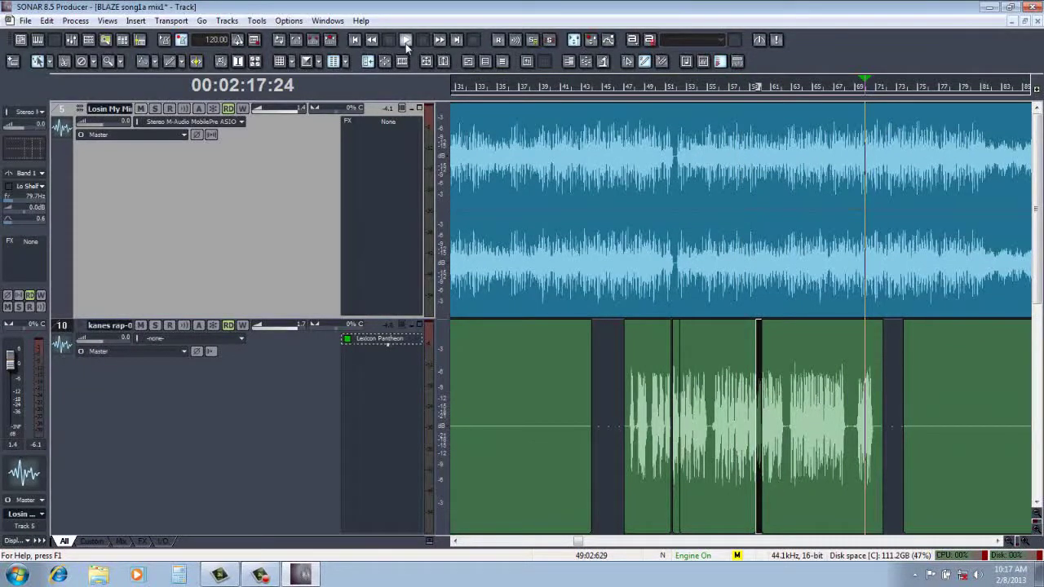
click(759, 88)
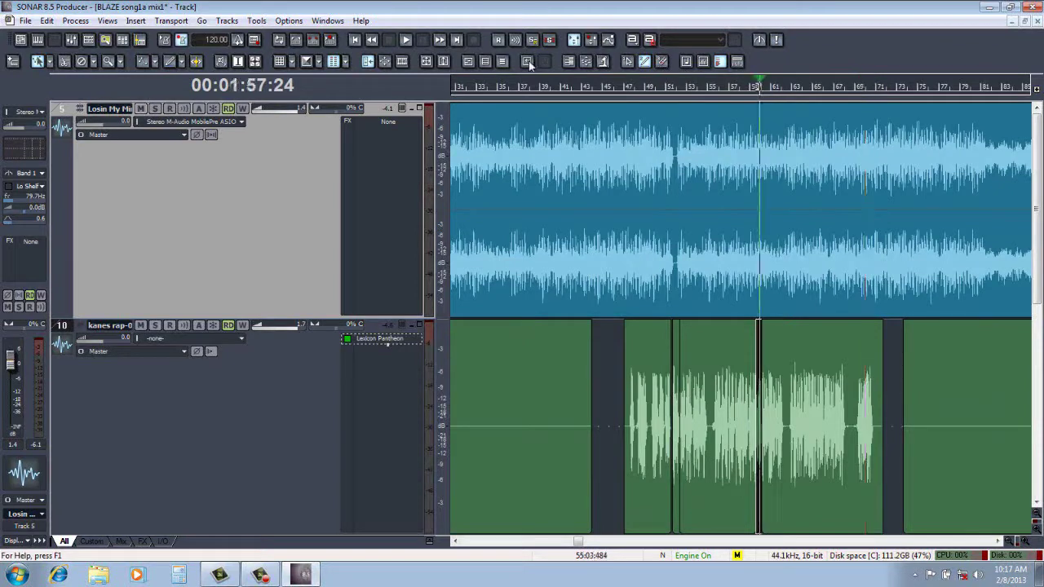
click(404, 39)
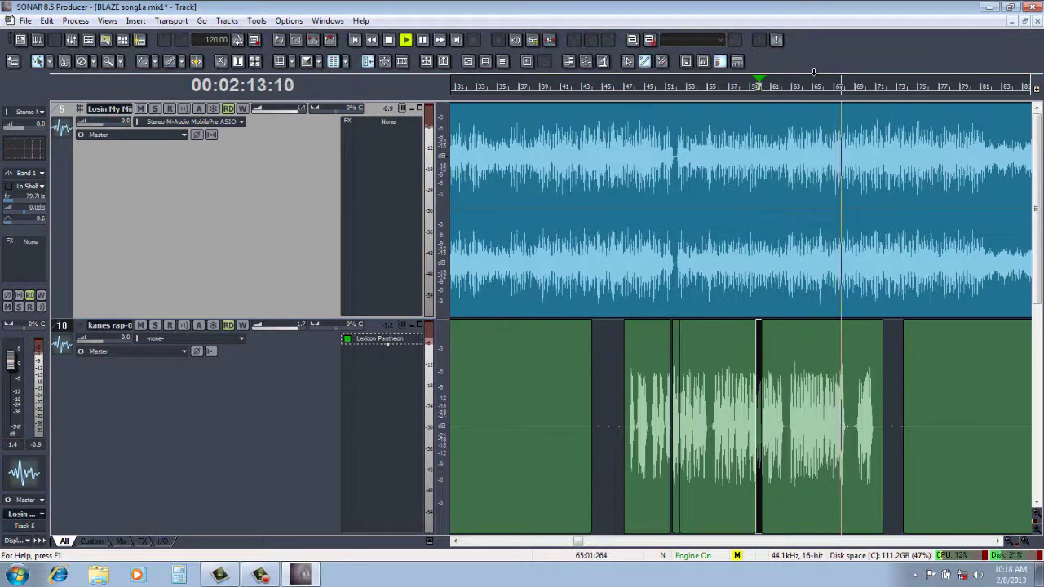
click(389, 40)
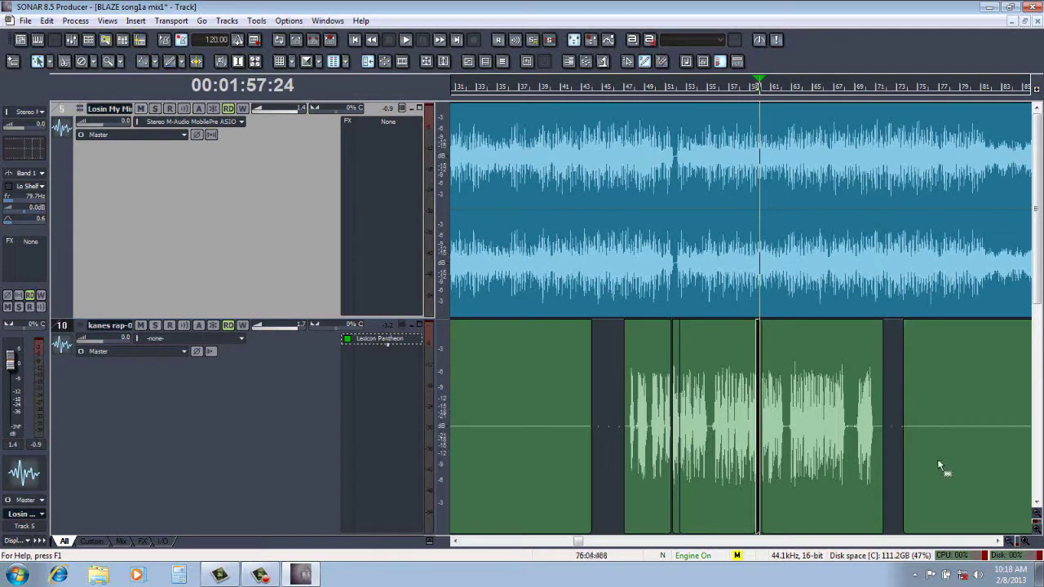
Bring all 25 tracks into view and mute tracks 1 to 4 and the background vocal tracks 17 and 18
click(1036, 515)
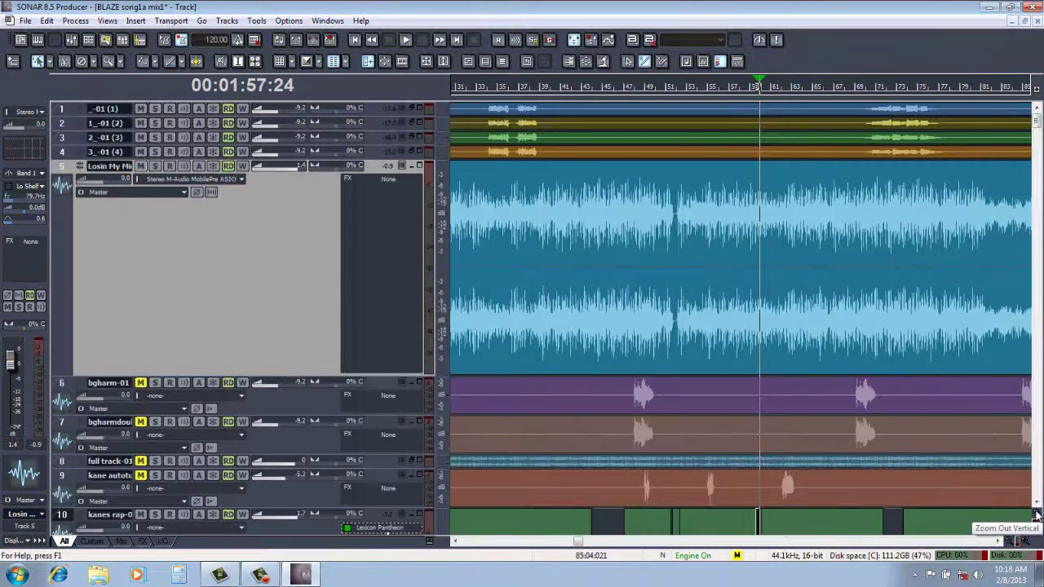
click(1036, 514)
click(1036, 514)
click(1037, 515)
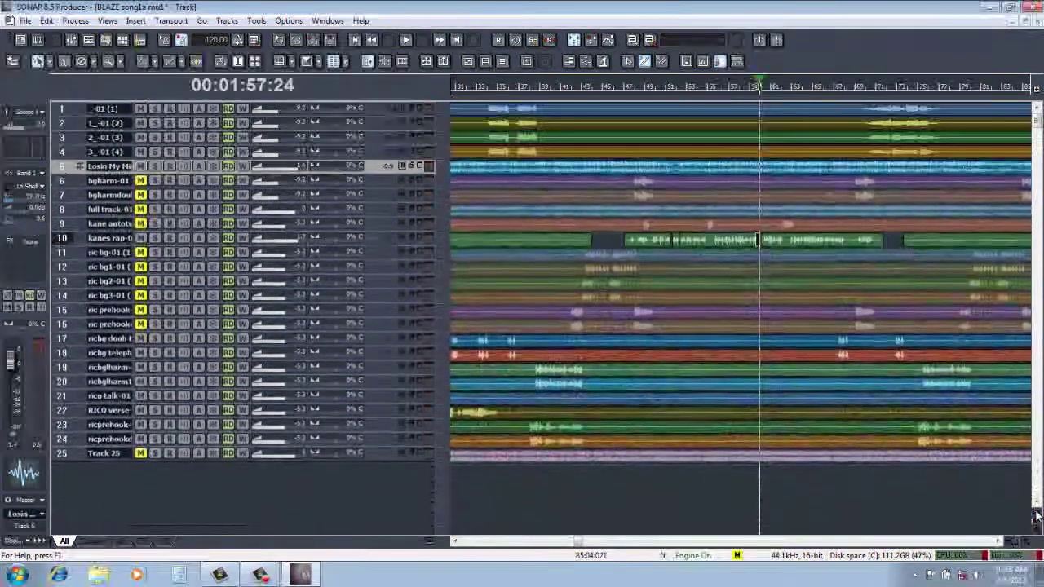
click(1036, 515)
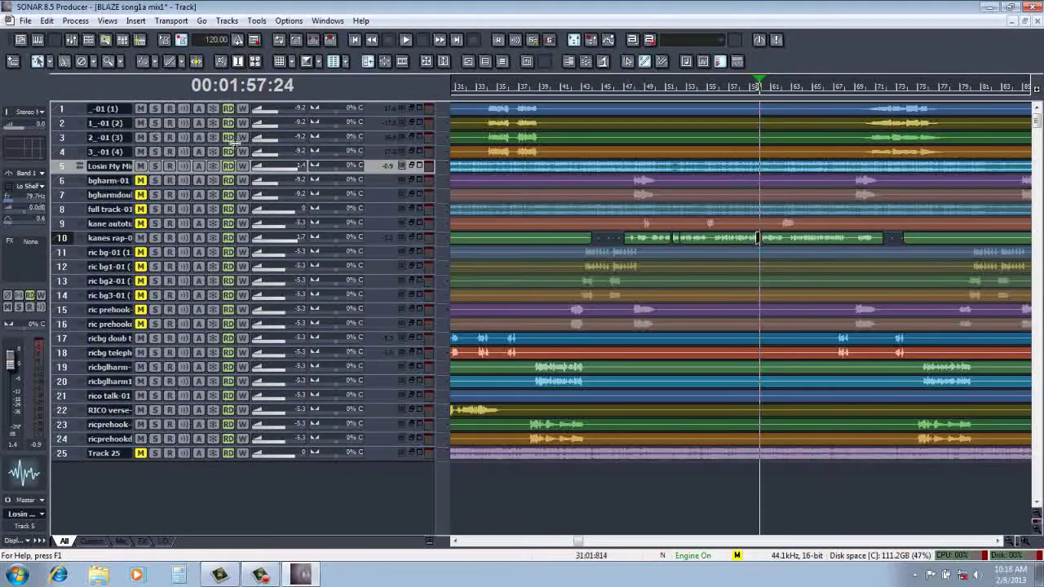
click(140, 152)
click(141, 137)
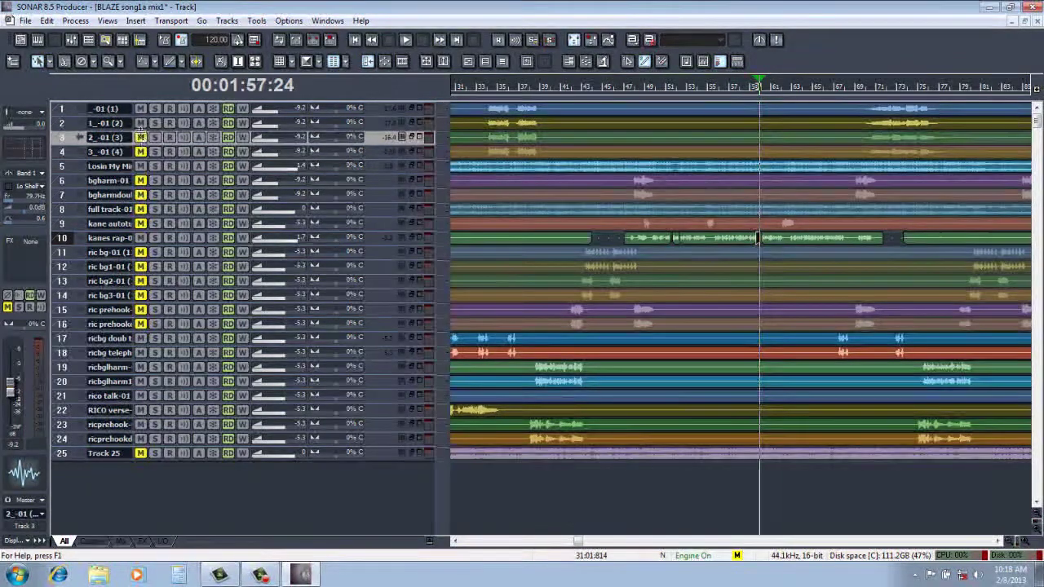
click(140, 123)
click(141, 108)
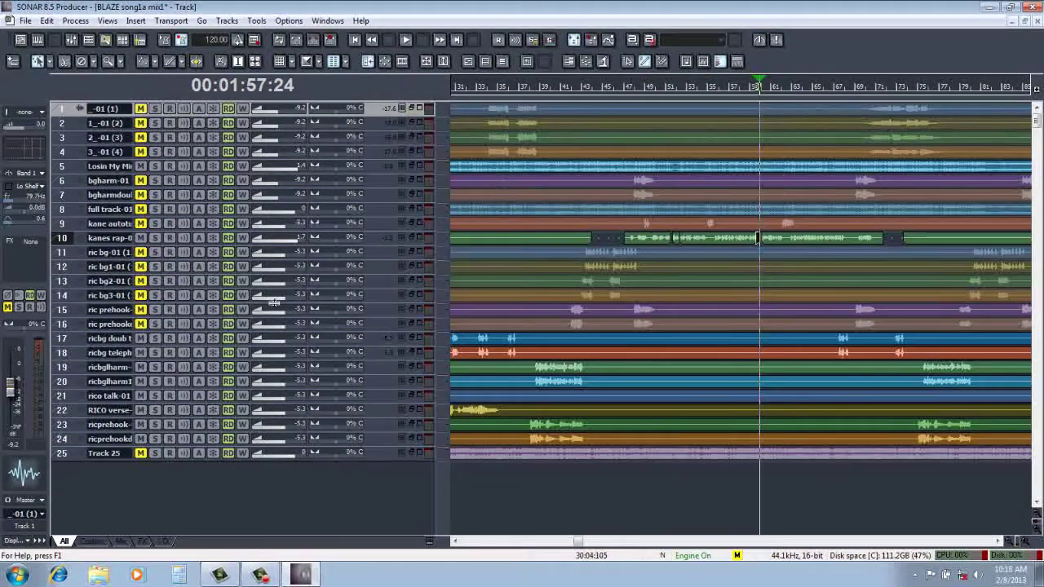
click(67, 344)
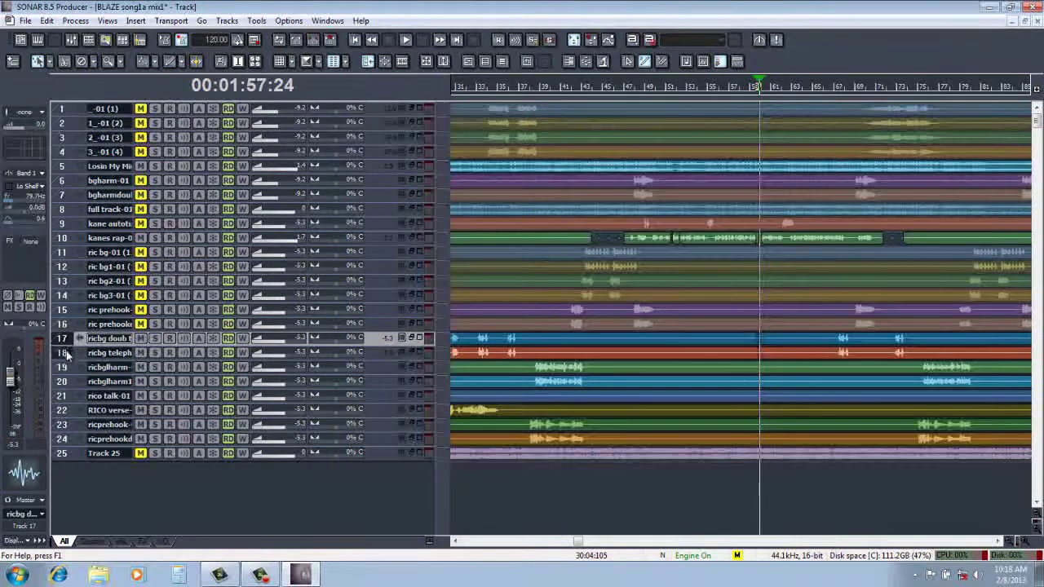
click(142, 353)
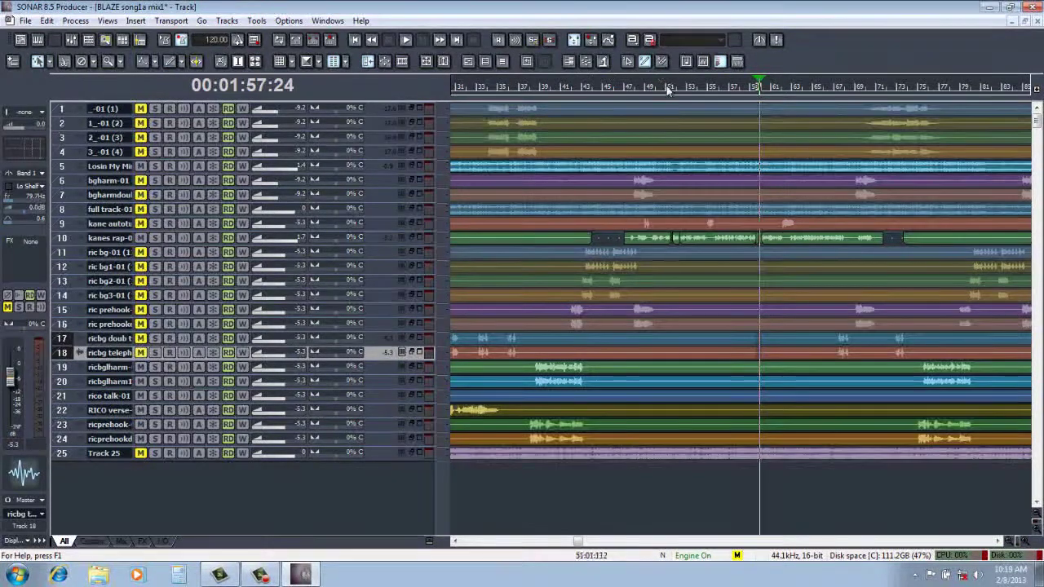
Clone rap vocal track 10 once to track 11 with its events, properties, effects and sends, and delete the clone's clips
click(72, 239)
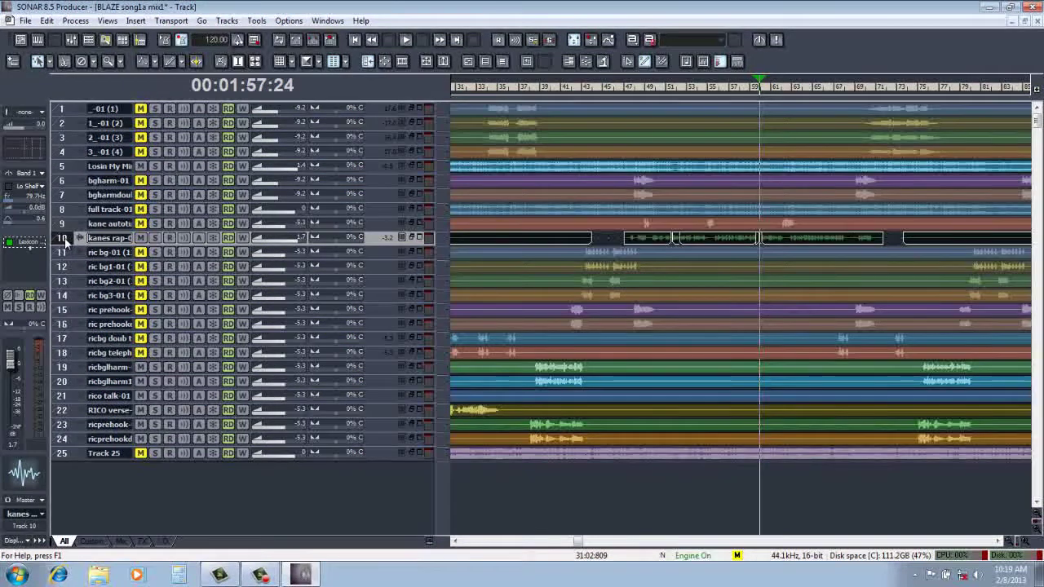
right_click(66, 244)
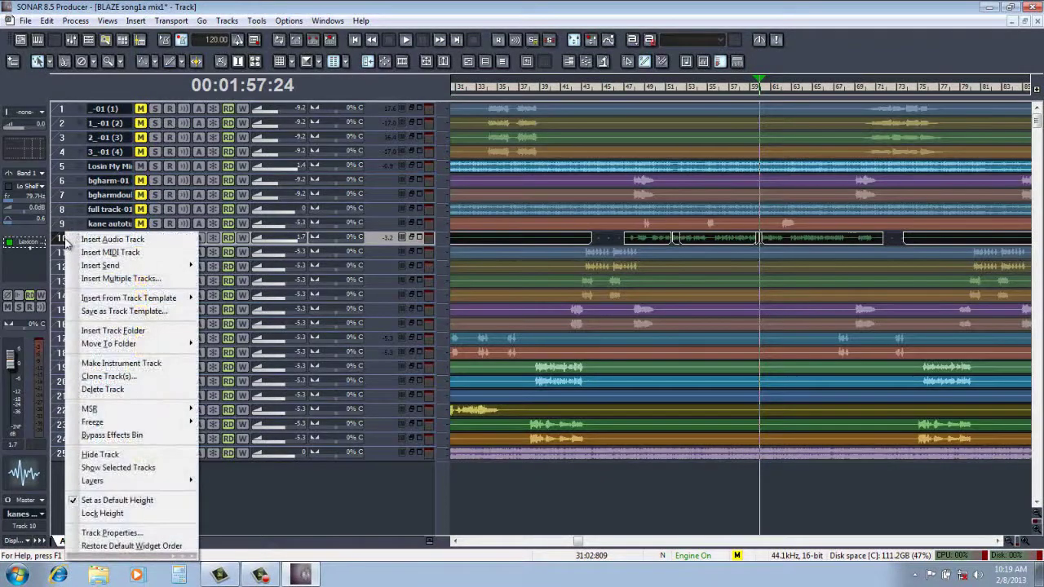
click(78, 379)
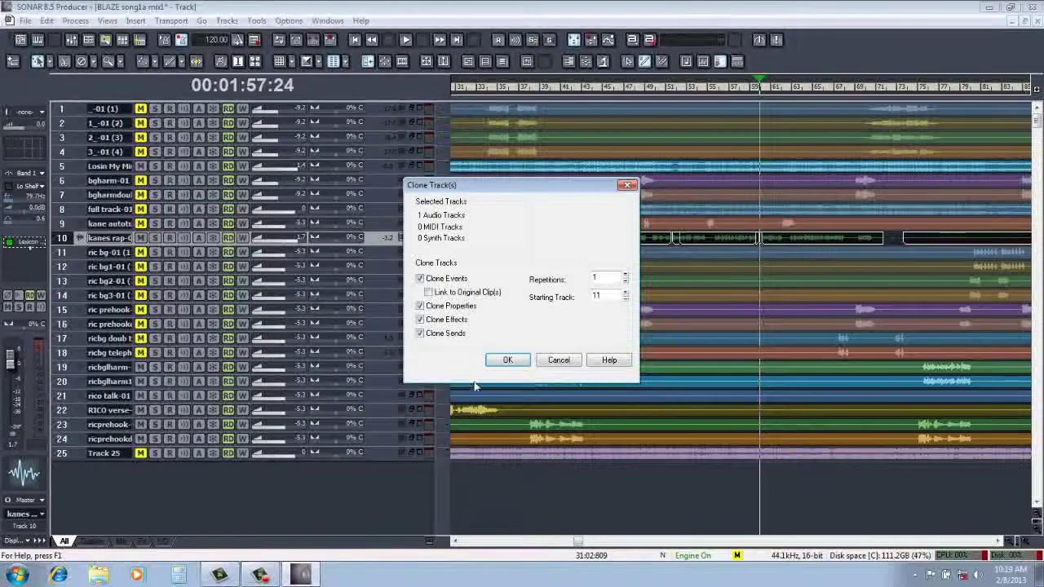
click(511, 361)
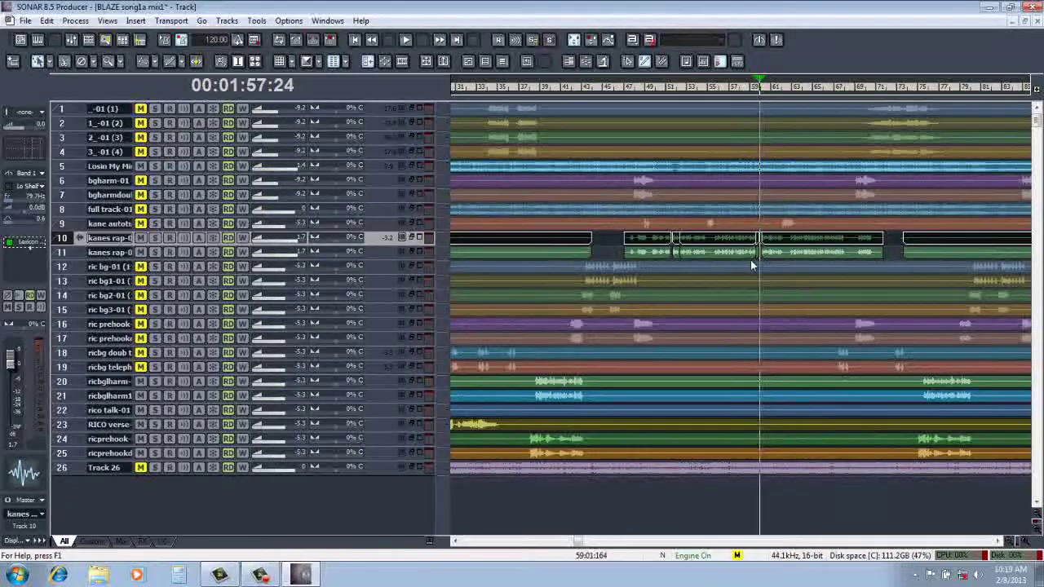
click(63, 254)
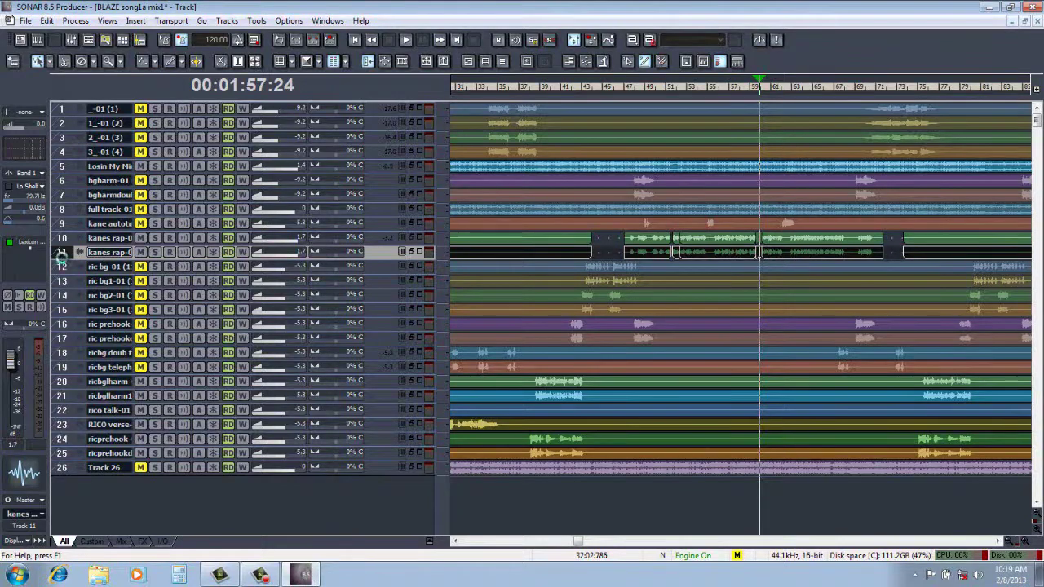
key(Delete)
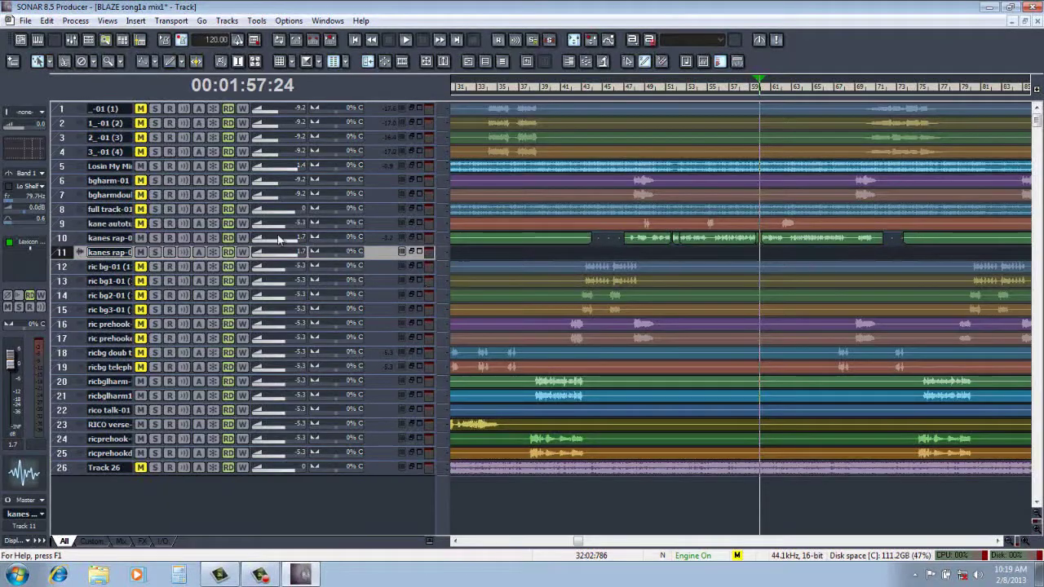
Show only backing track 5, rap track 10 and the emptied clone on track 11
click(67, 240)
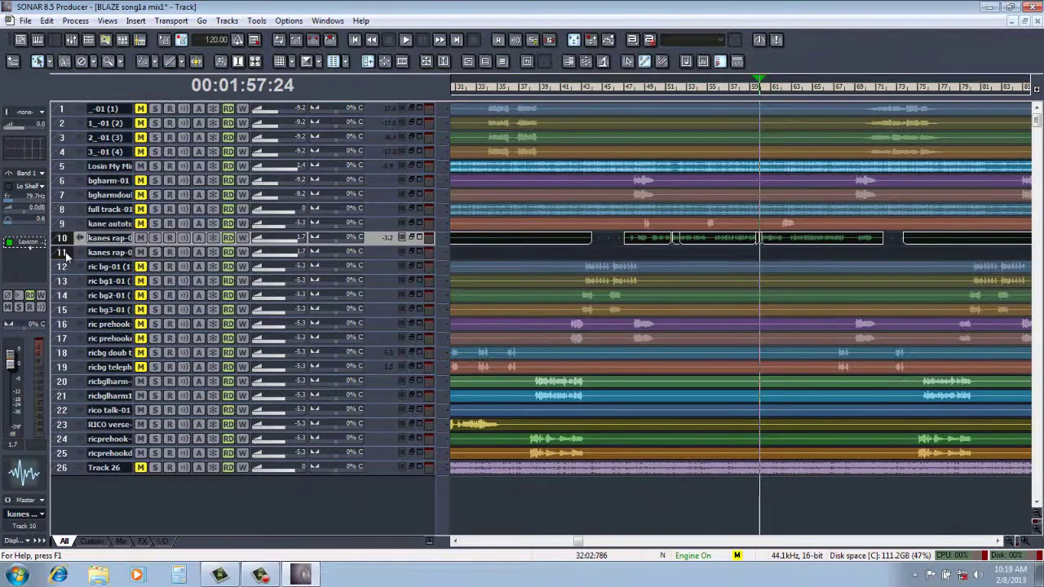
click(64, 165)
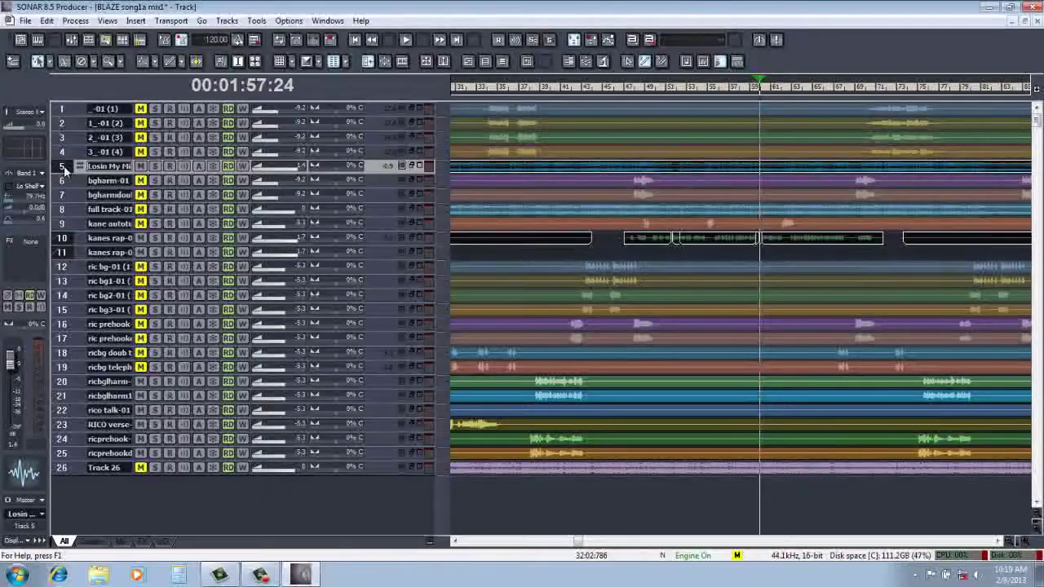
key(shift+h)
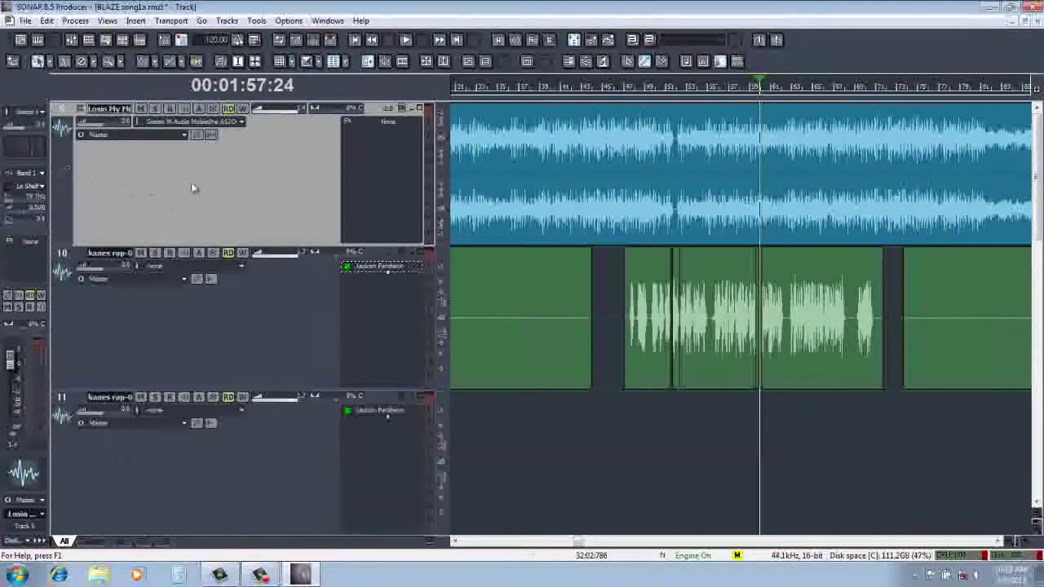
Play a short stretch of the rap vocal with the backing track from about the middle of measure 61
click(781, 91)
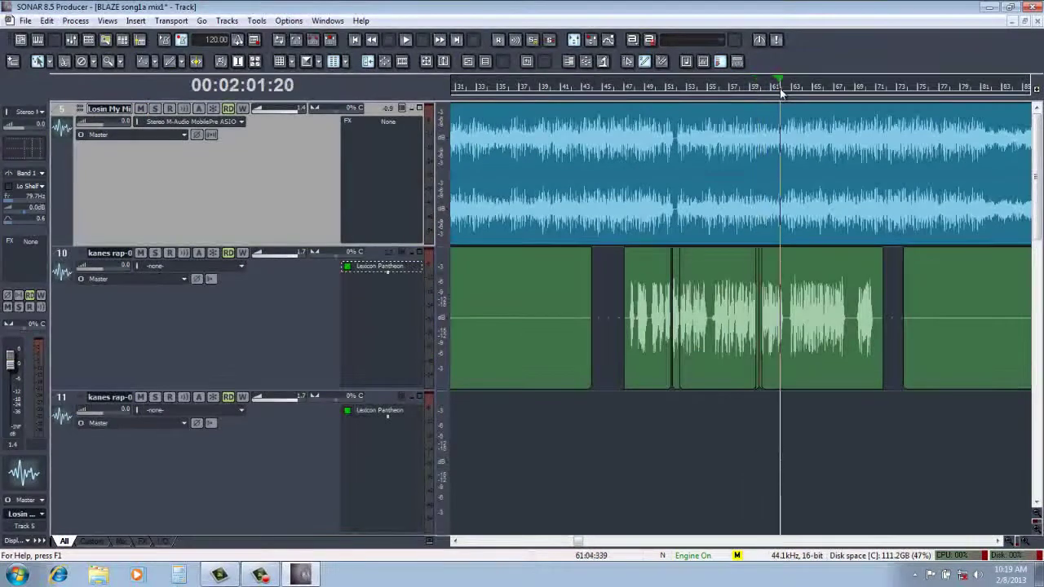
click(1025, 542)
click(1025, 542)
click(1025, 542)
click(1025, 542)
click(1026, 541)
click(1025, 542)
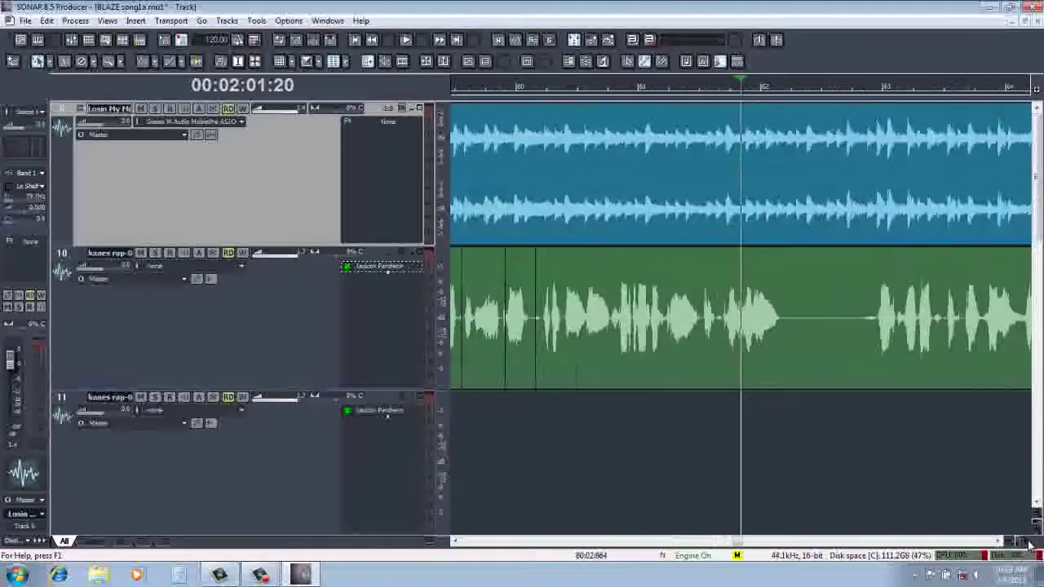
click(699, 90)
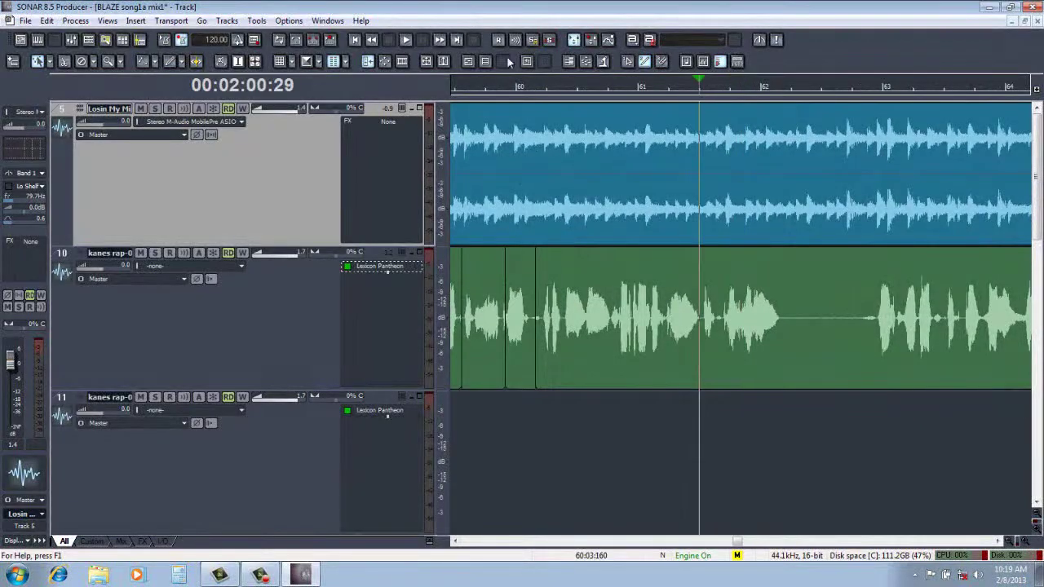
click(406, 39)
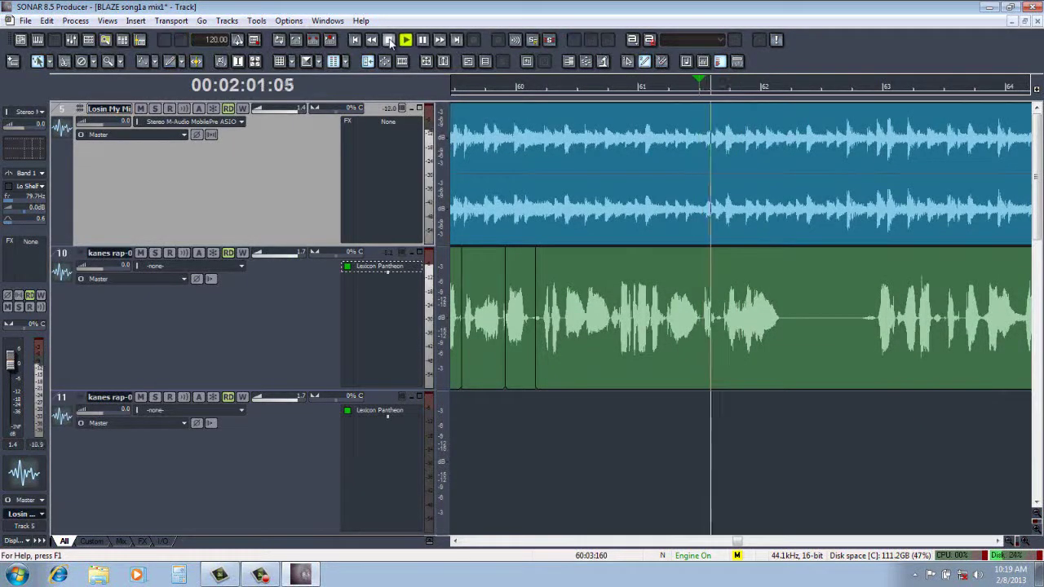
click(389, 39)
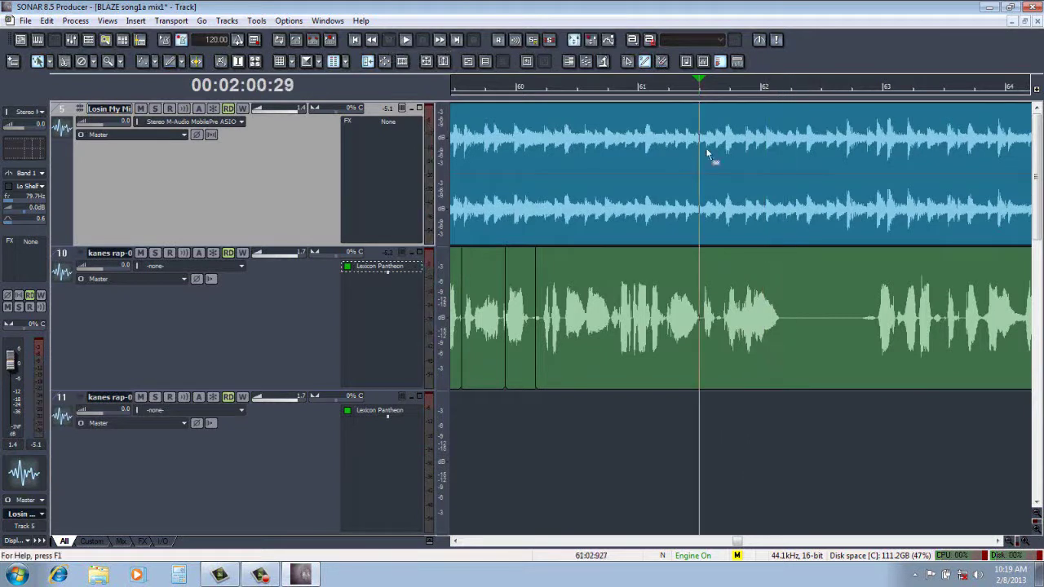
Locate the last word around measure 62 by ear and split the track 10 clip before and after it
click(745, 91)
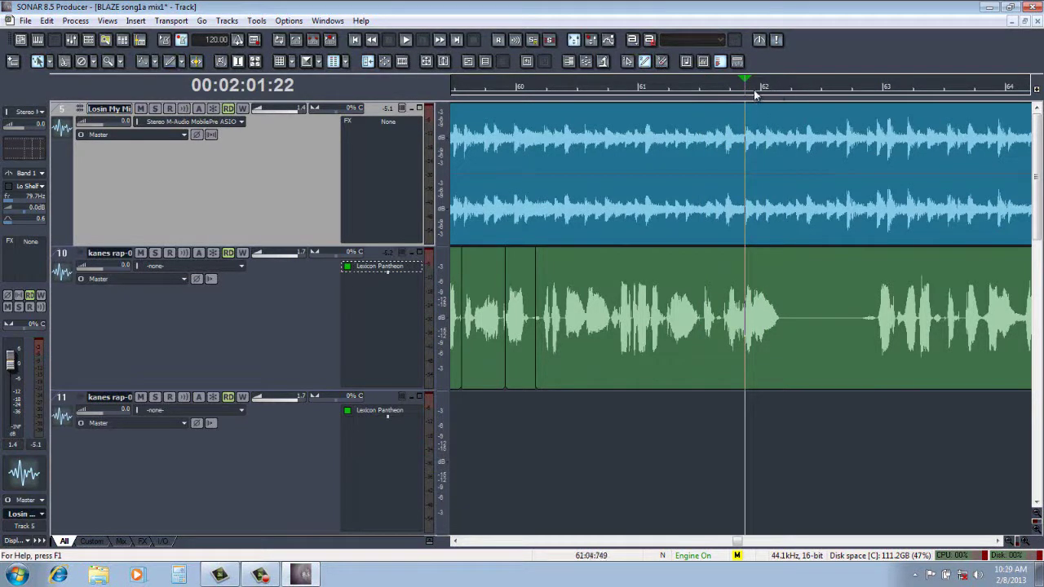
click(755, 94)
key(space)
key(space)
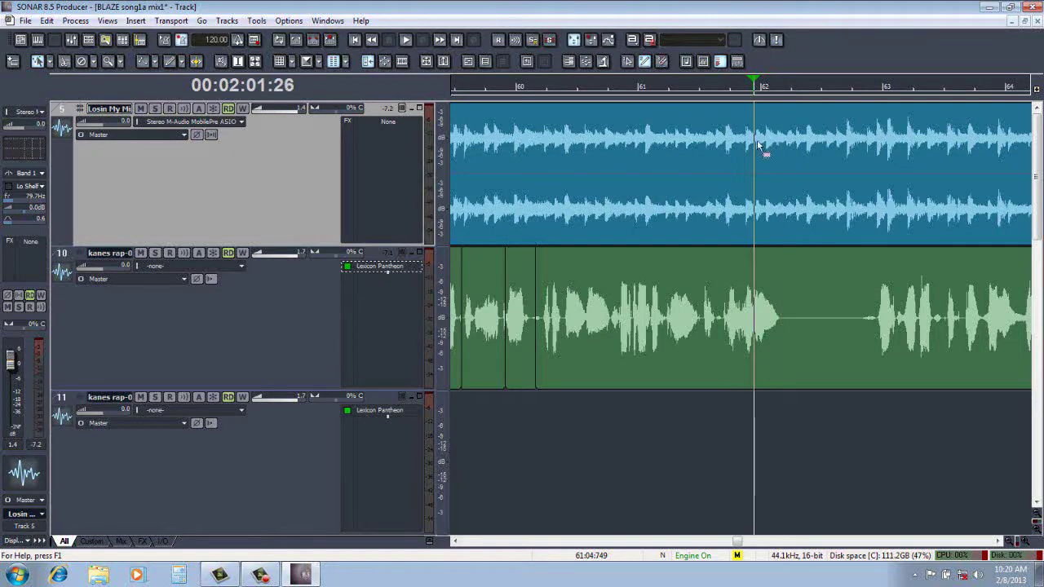
click(1026, 542)
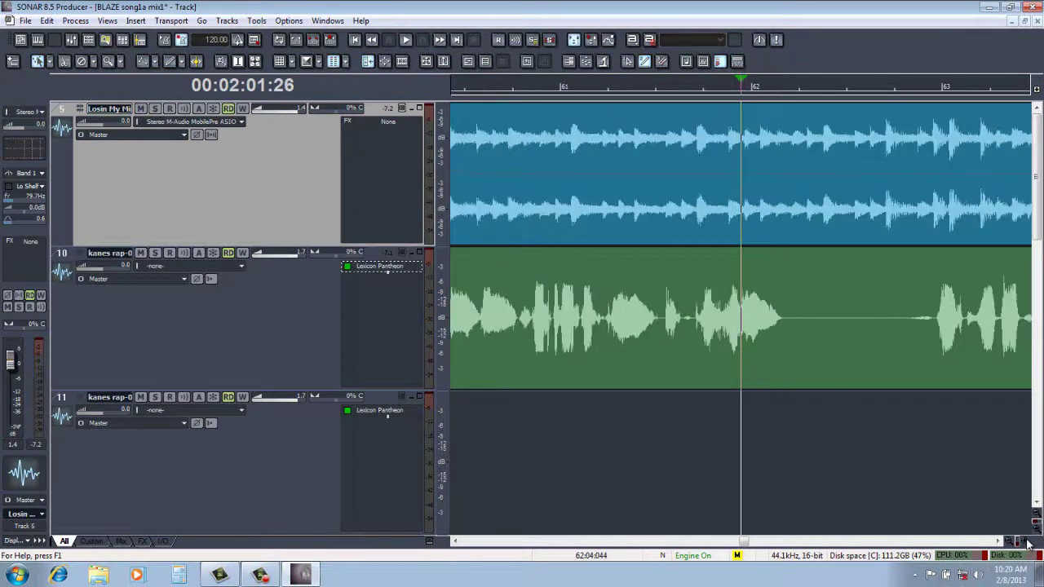
click(1026, 541)
click(1026, 542)
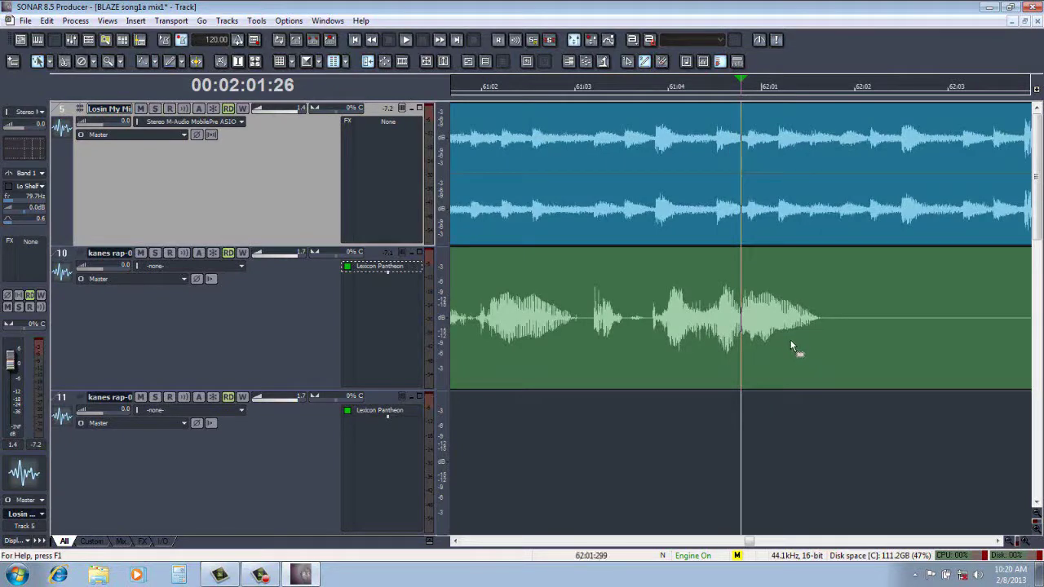
key(space)
key(space)
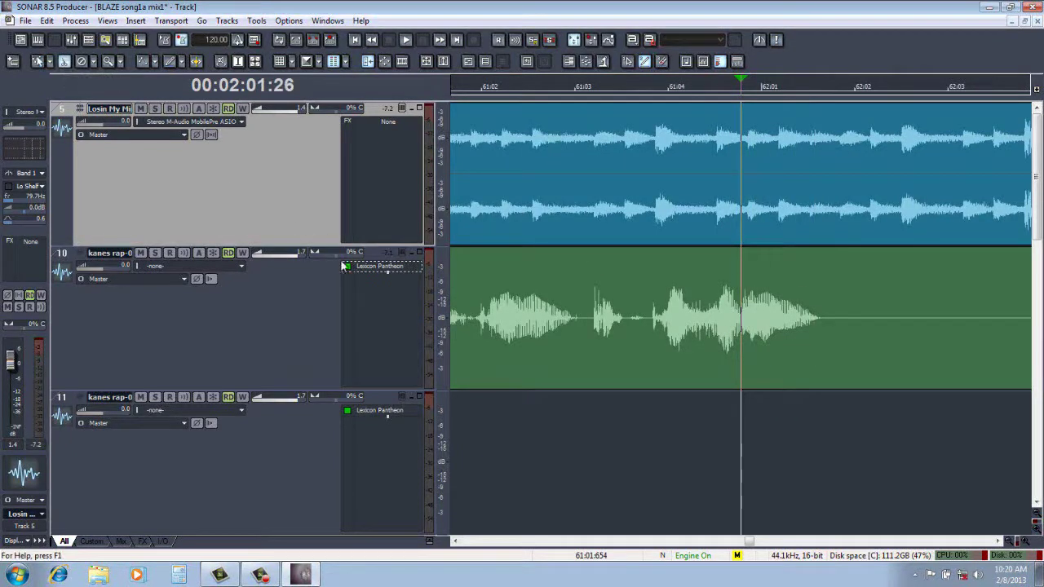
click(745, 324)
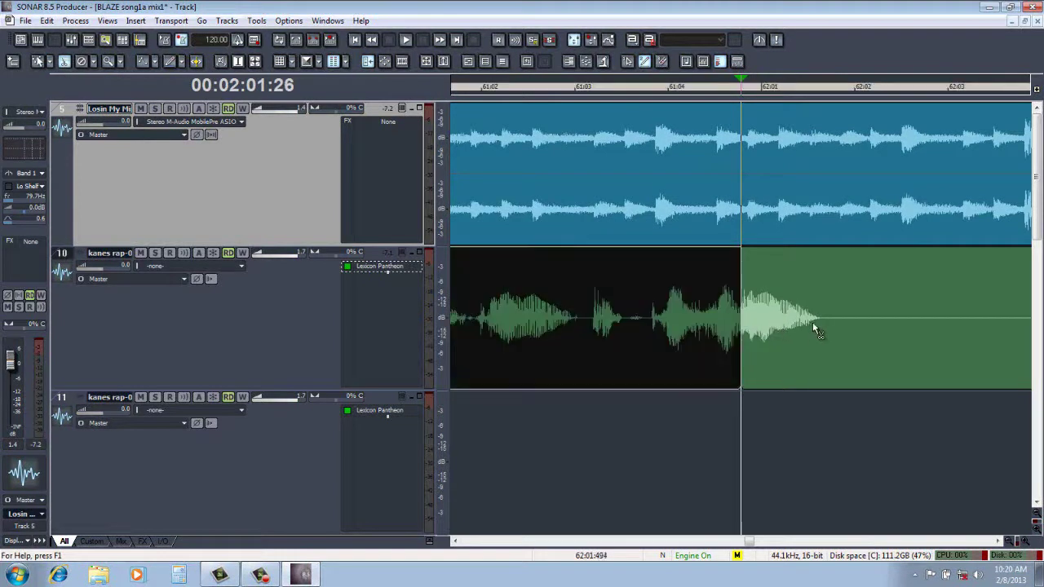
click(832, 318)
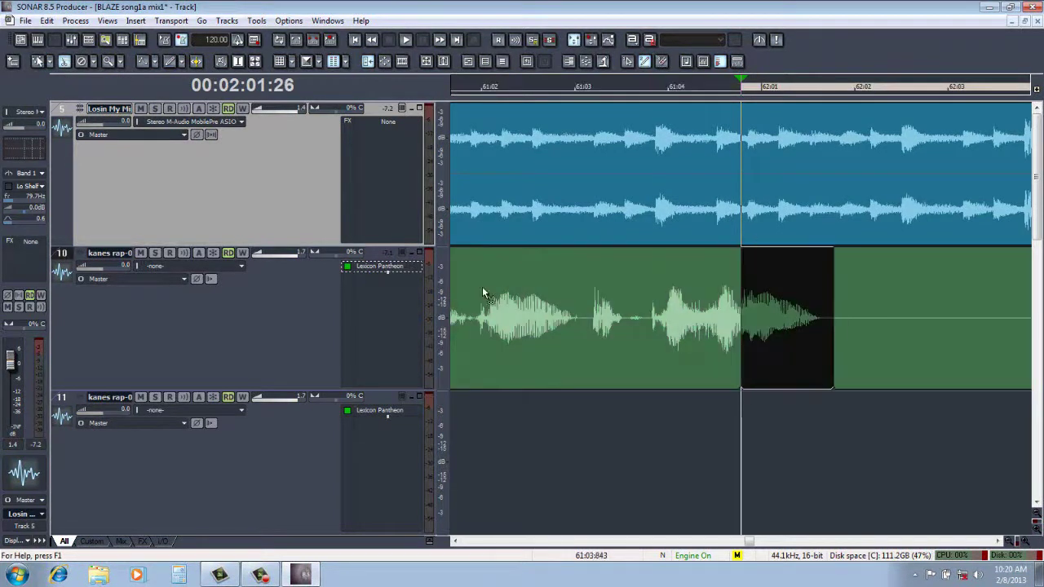
Set snap to Measure with Move By for both Clips and PRV Mode, and move the split-off word straight down to track 11
click(291, 63)
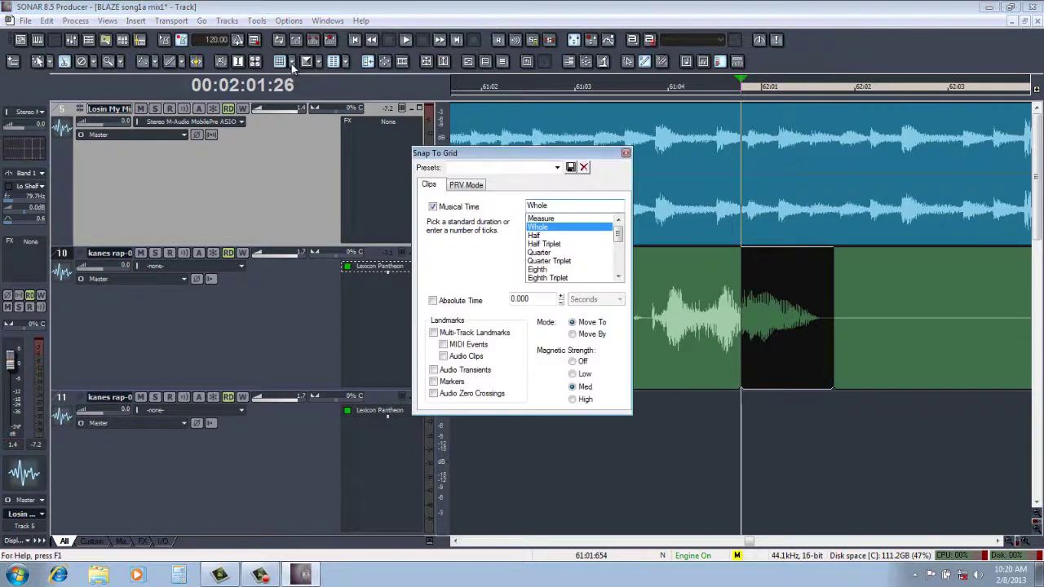
click(542, 218)
click(574, 334)
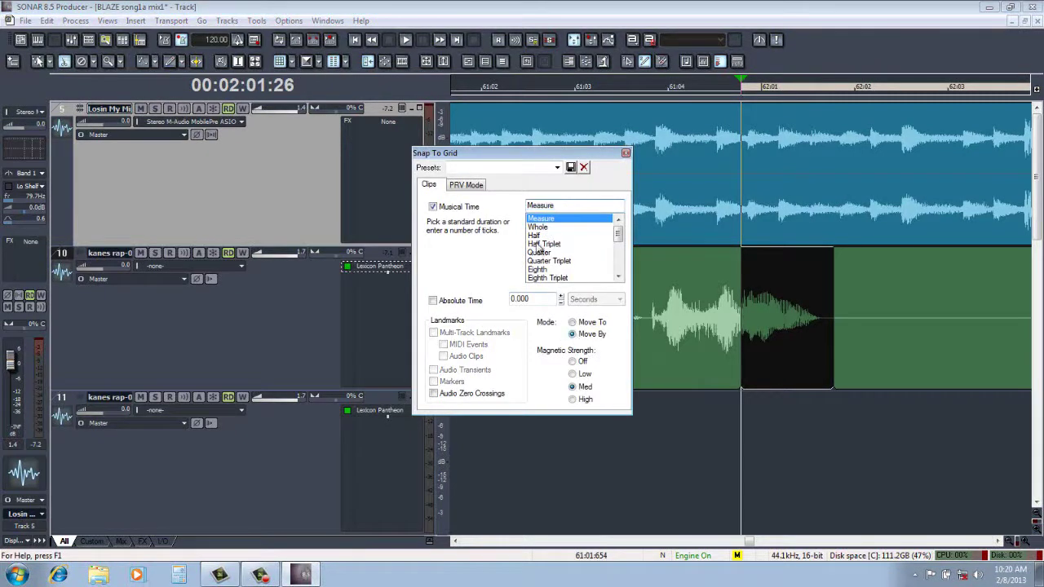
click(483, 185)
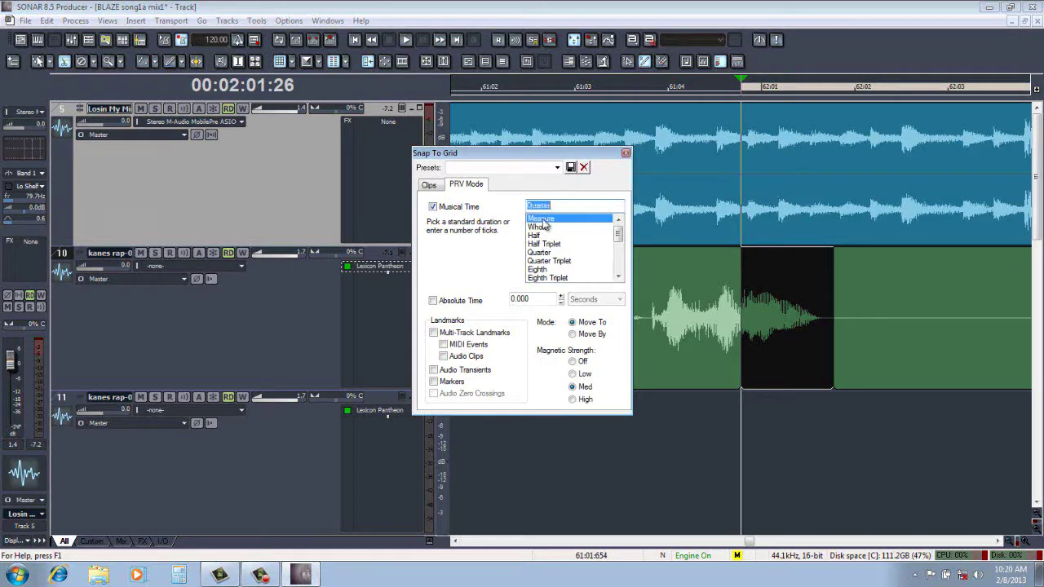
click(573, 334)
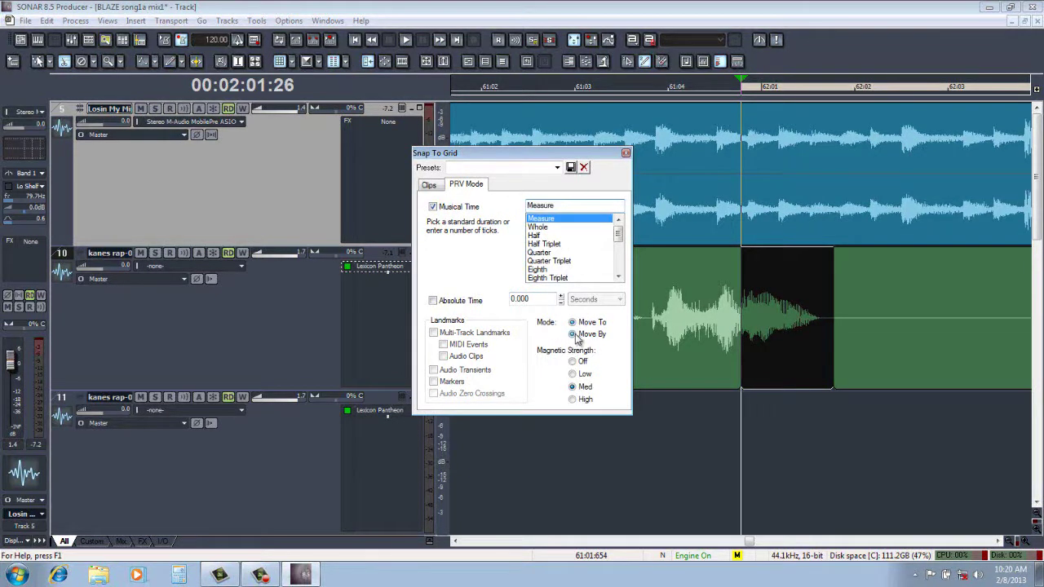
click(626, 153)
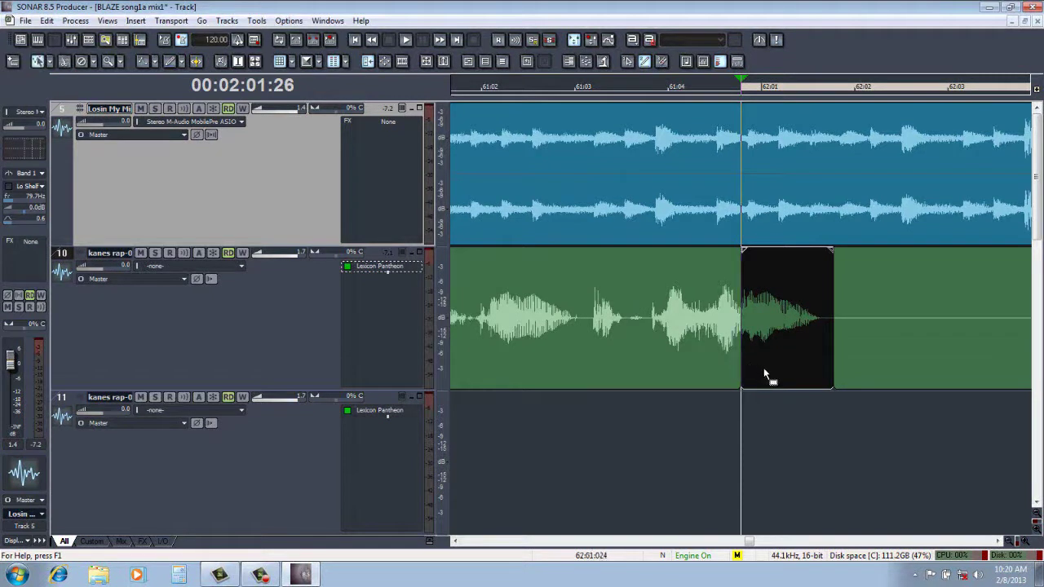
drag(763, 370, 763, 410)
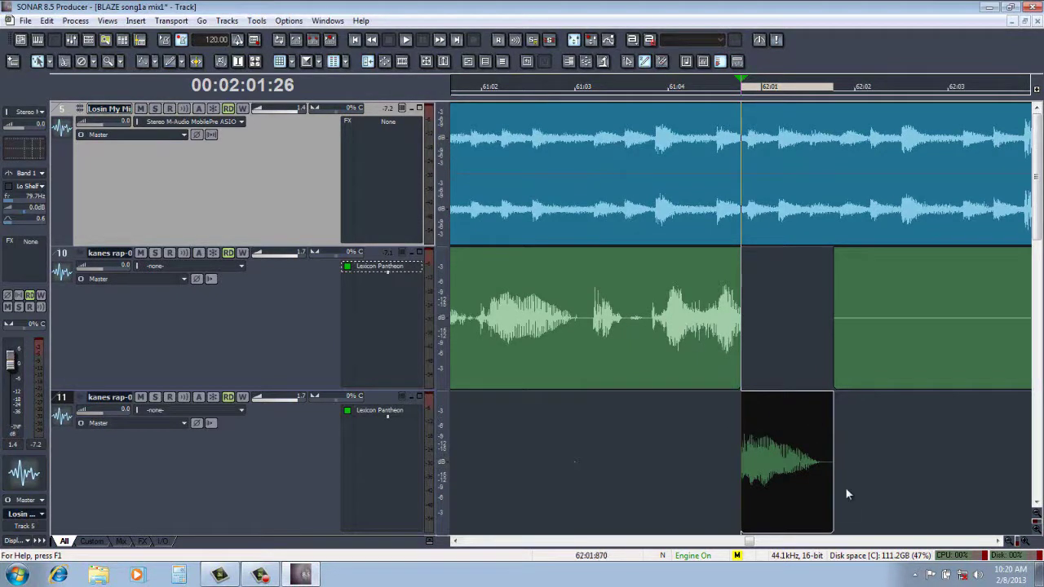
Insert the Sonitus:fx Delay after the Lexicon Pantheon on track 11 and place its window clear of the transport controls
click(1011, 542)
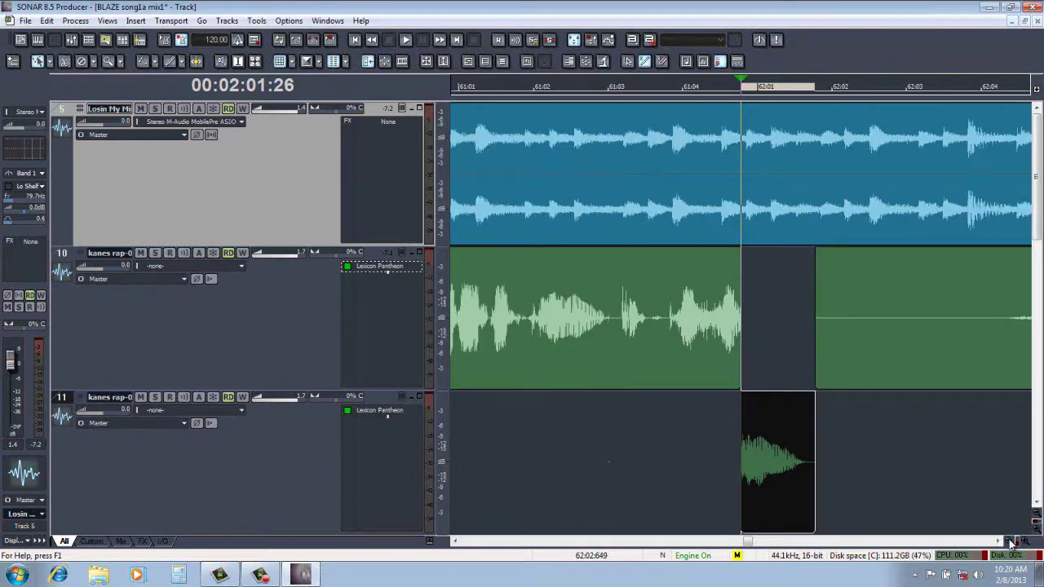
click(371, 445)
right_click(372, 445)
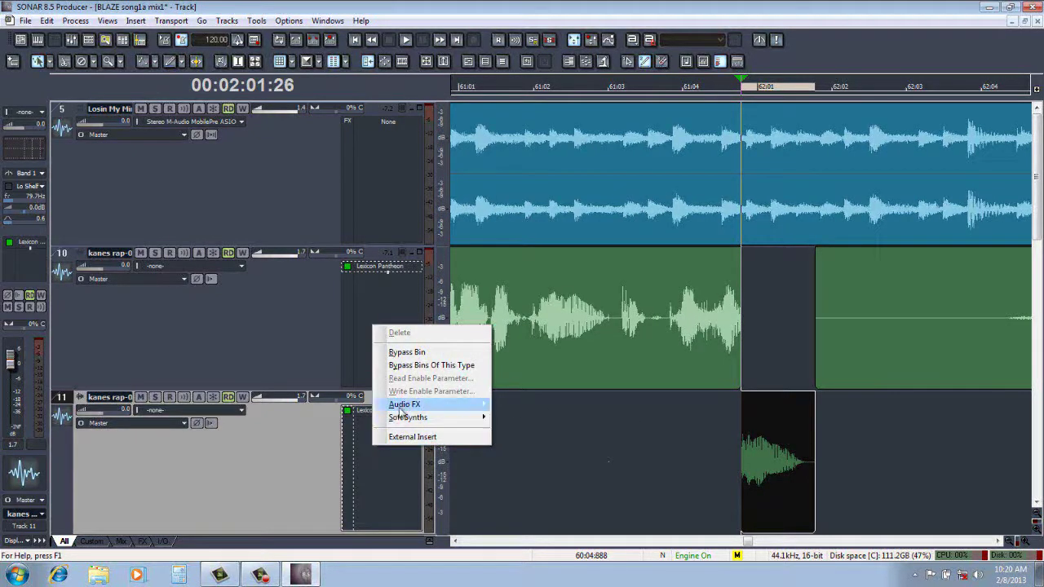
mouse_move(400, 413)
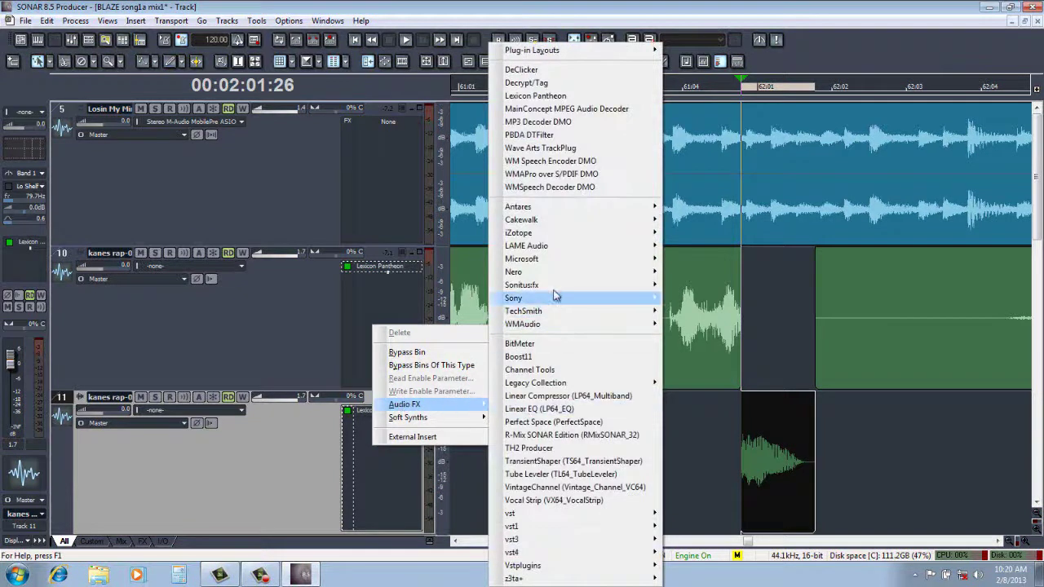
mouse_move(554, 284)
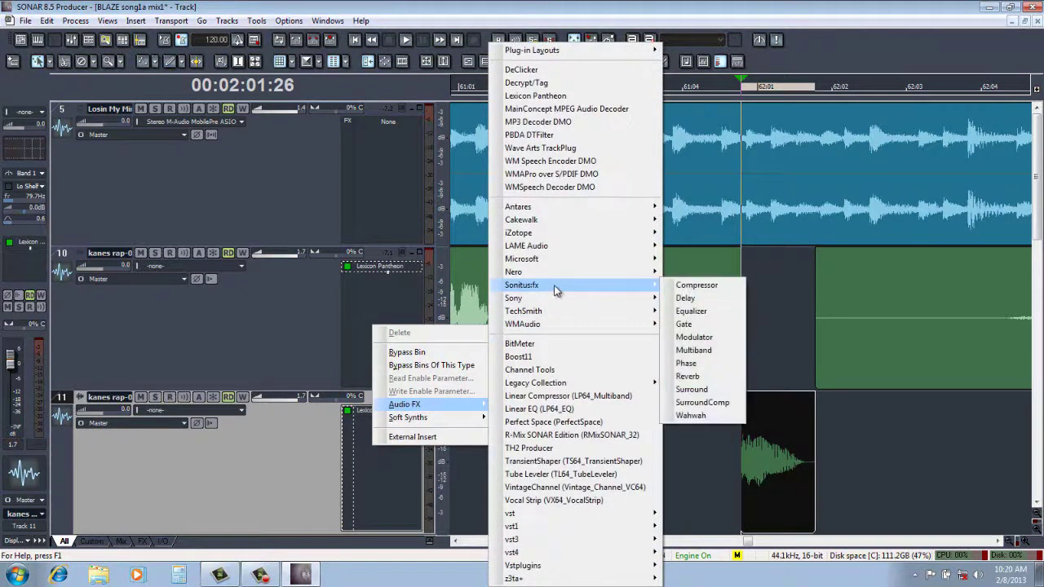
click(687, 298)
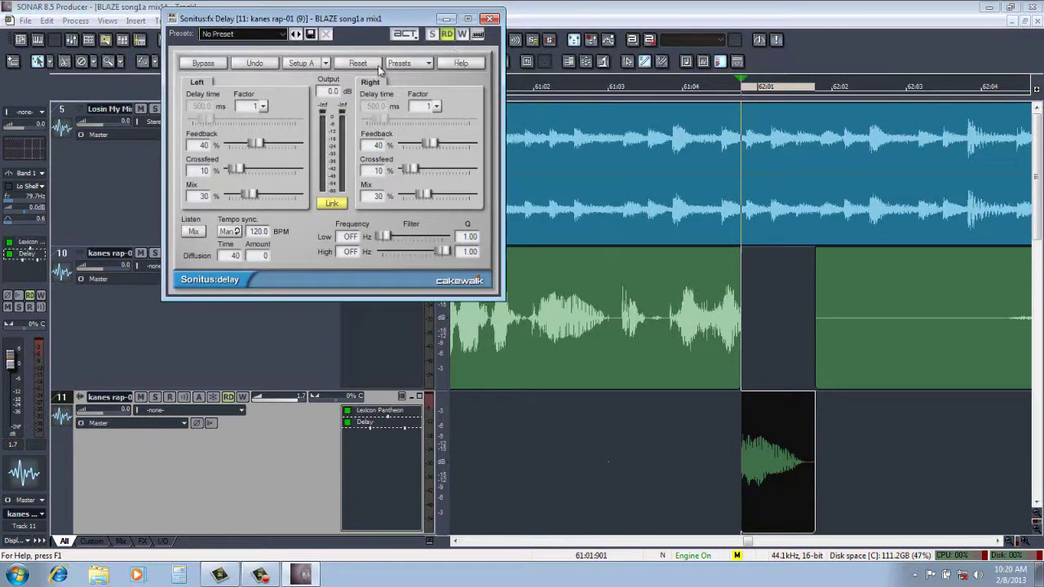
drag(395, 19, 360, 110)
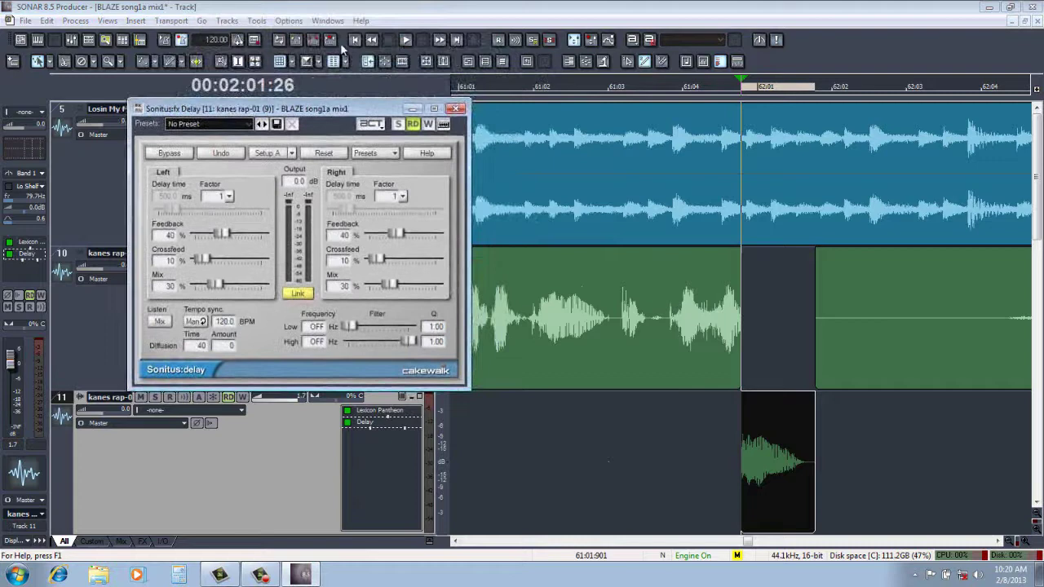
Play the delayed word with the backing track from the second half of measure 61
click(650, 90)
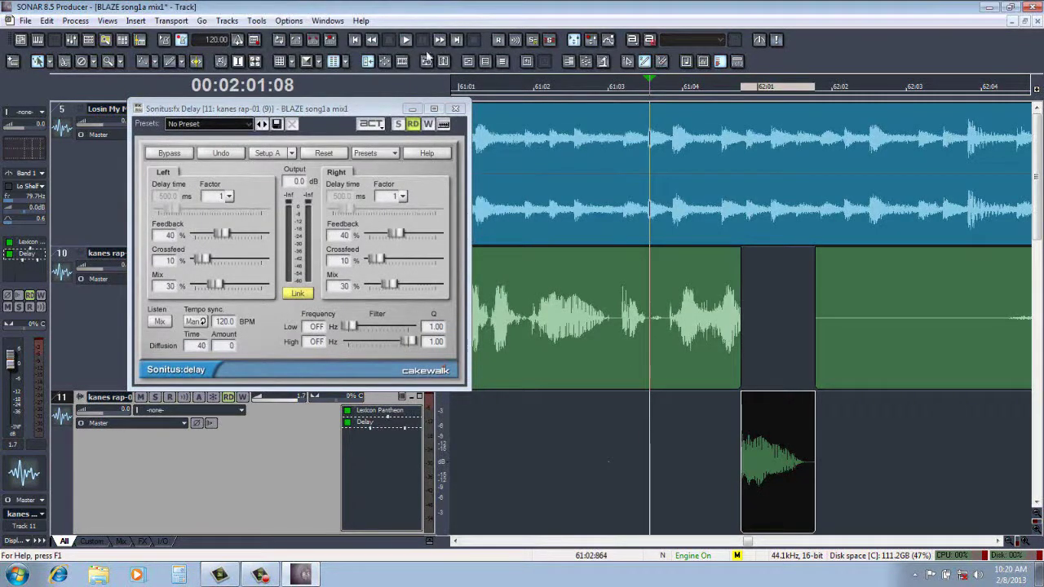
key(space)
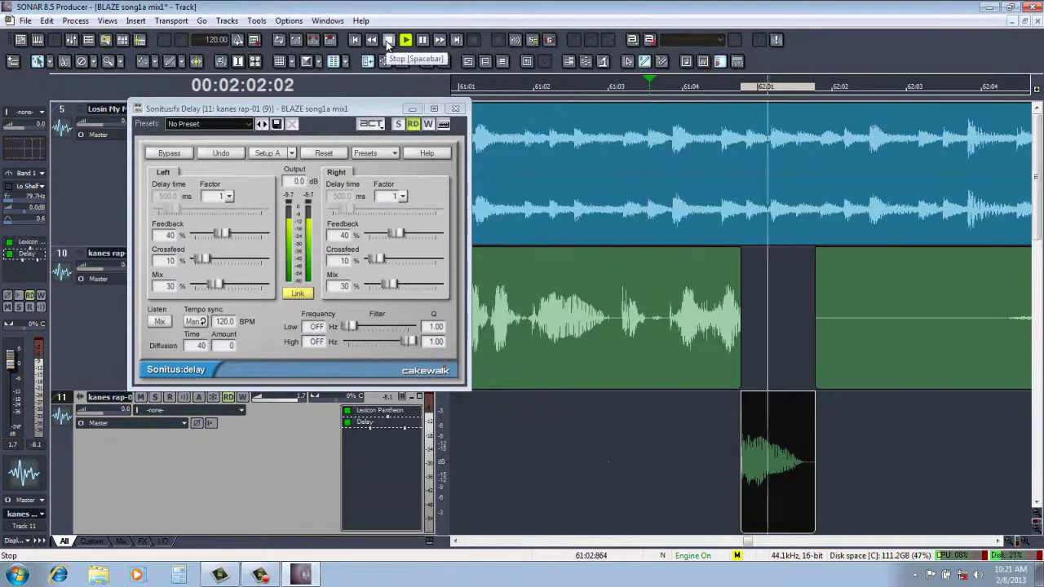
click(388, 40)
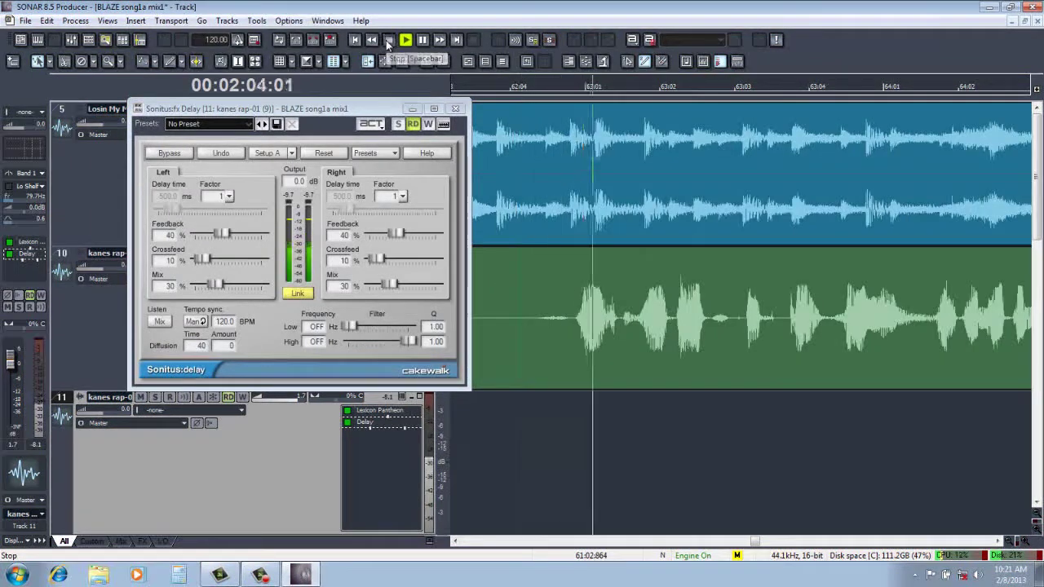
Uncover the track 5 controls, mute the backing track and play the vocal with the delayed word on its own
drag(272, 114, 249, 246)
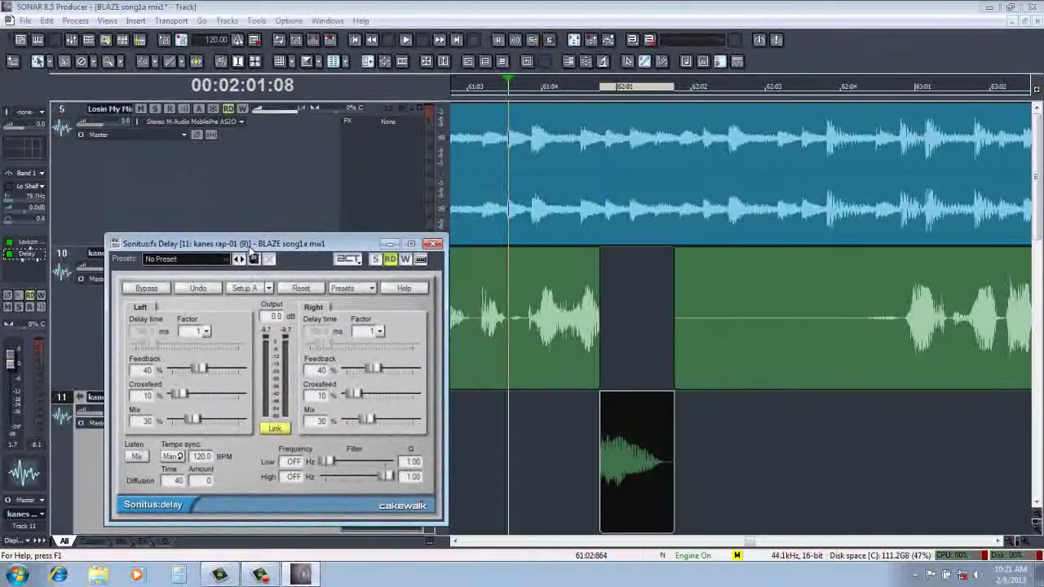
click(141, 108)
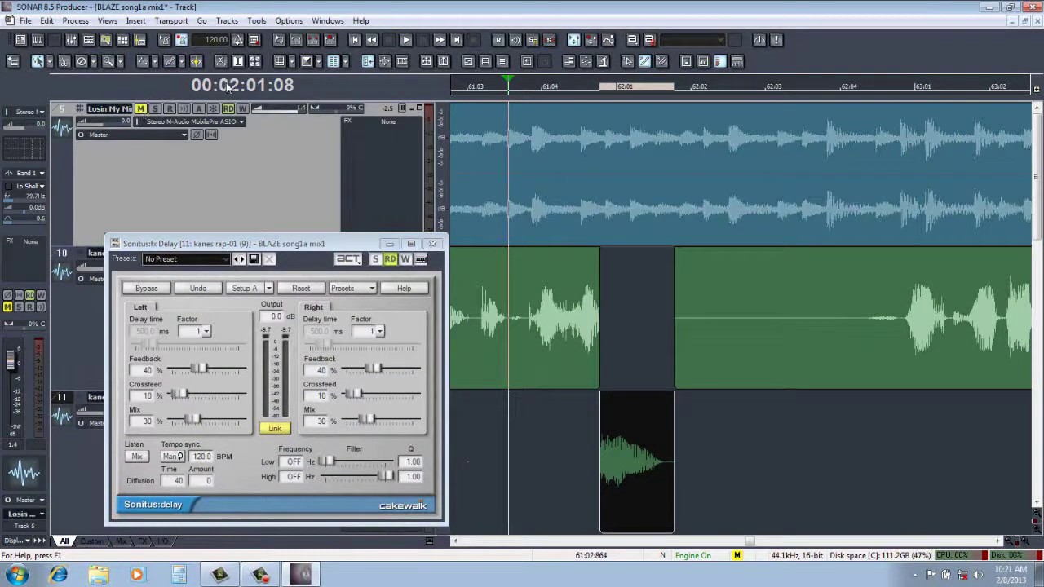
click(405, 40)
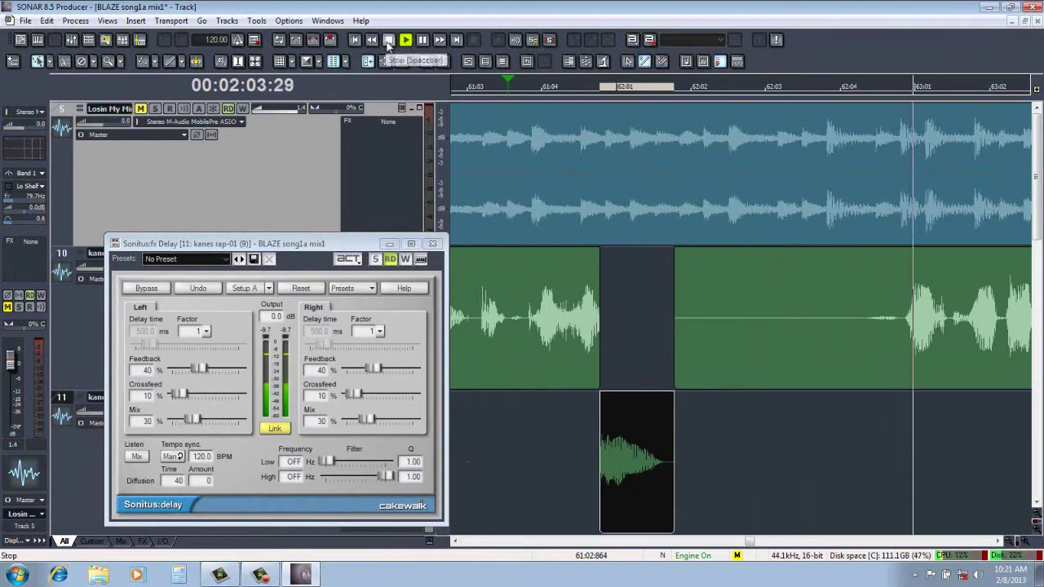
click(388, 40)
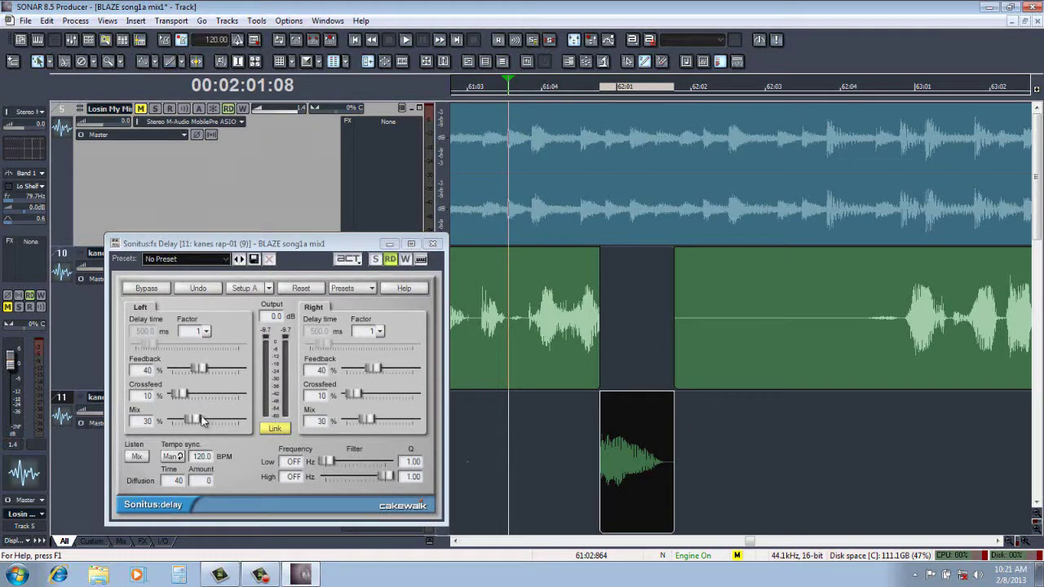
Lower the delay's tempo sync to 106.1 BPM, unmute track 5 and play the delayed word with the backing track
drag(204, 461, 191, 508)
drag(201, 461, 198, 495)
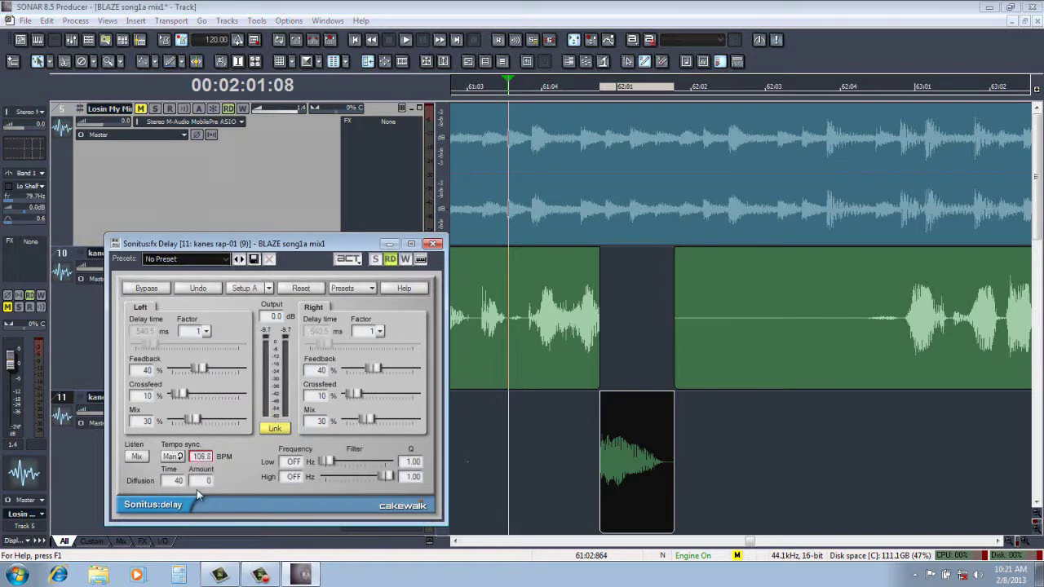
click(142, 110)
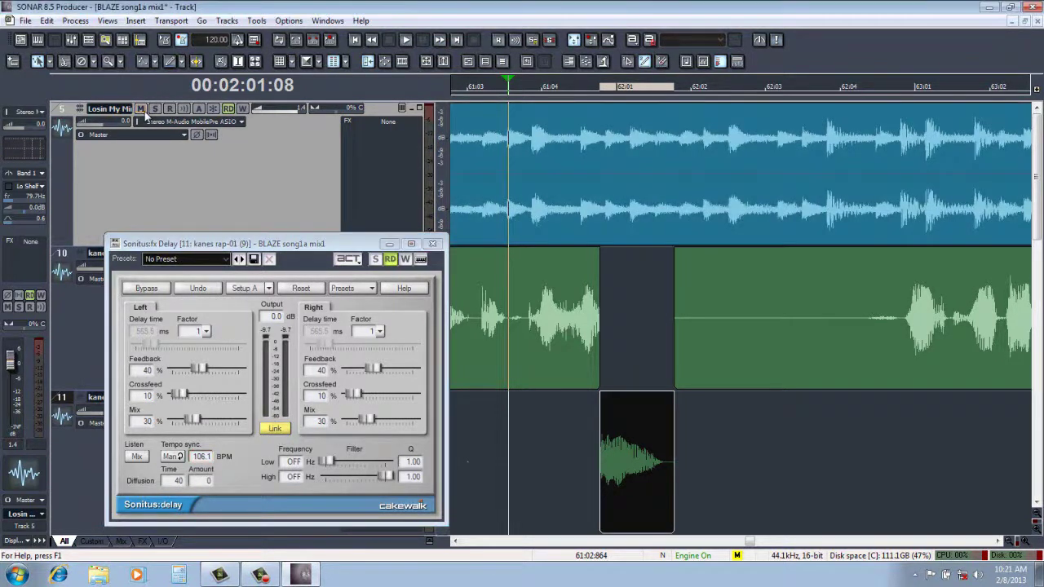
click(389, 43)
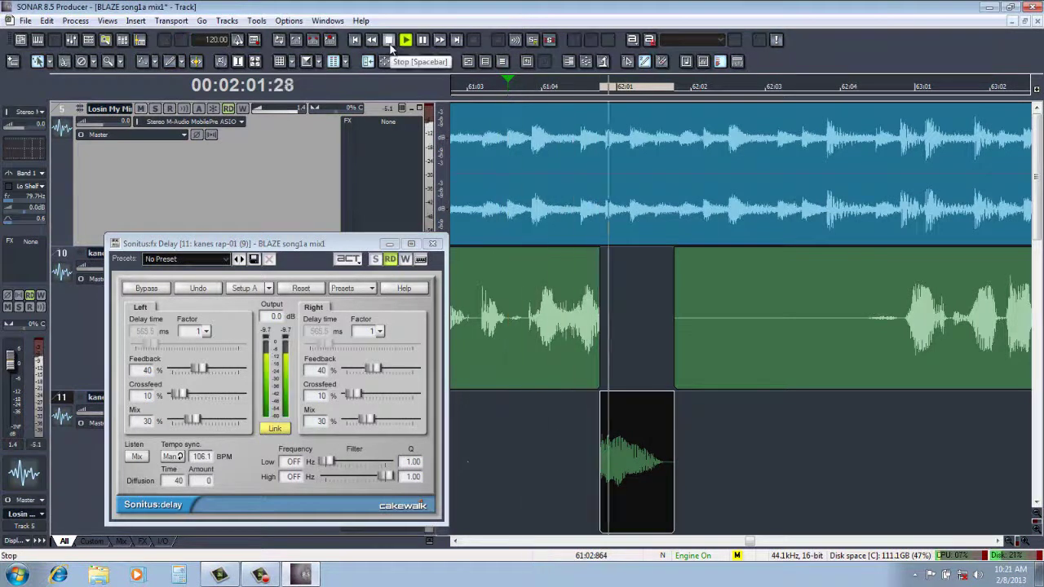
click(389, 40)
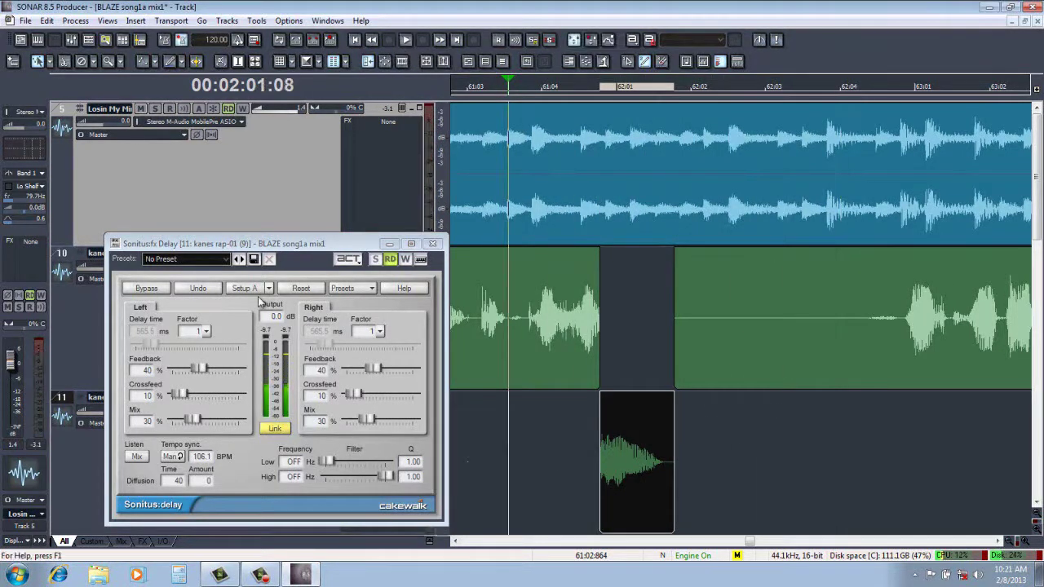
Fine-tune the delay's tempo sync by ear to 98.1 BPM and close the Sonitus:fx Delay window
drag(202, 462, 200, 482)
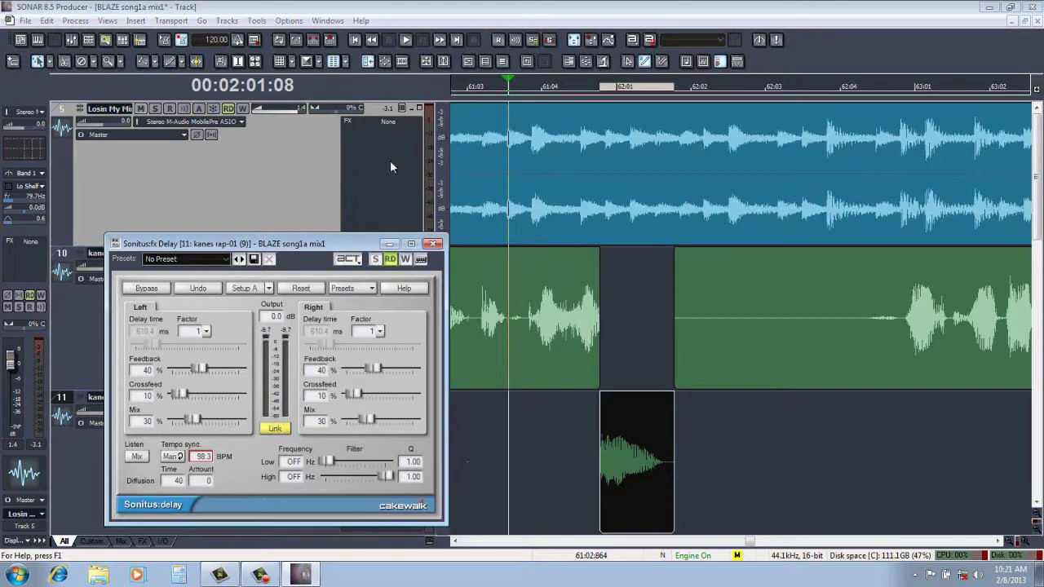
click(407, 40)
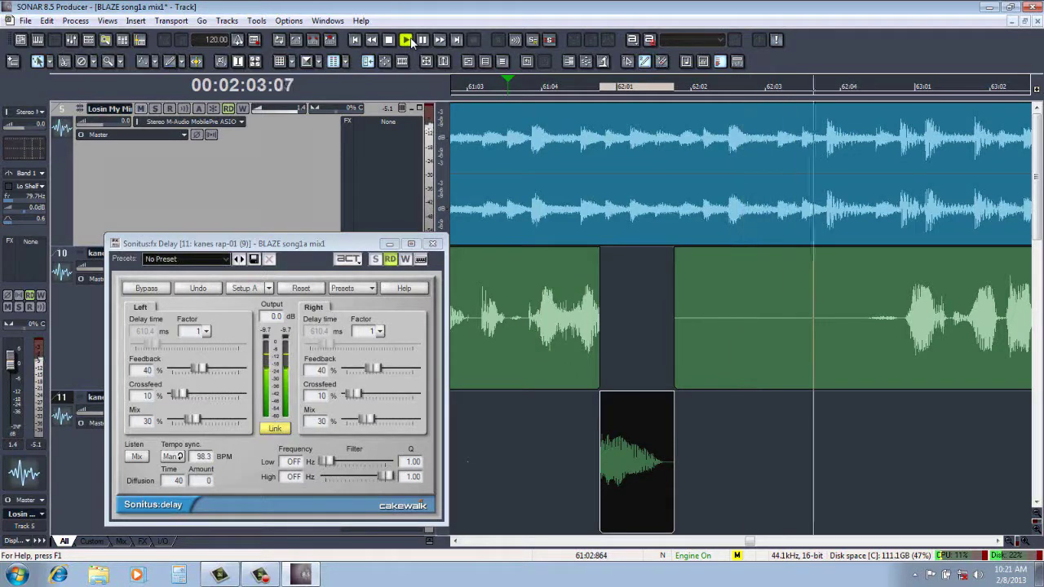
click(389, 40)
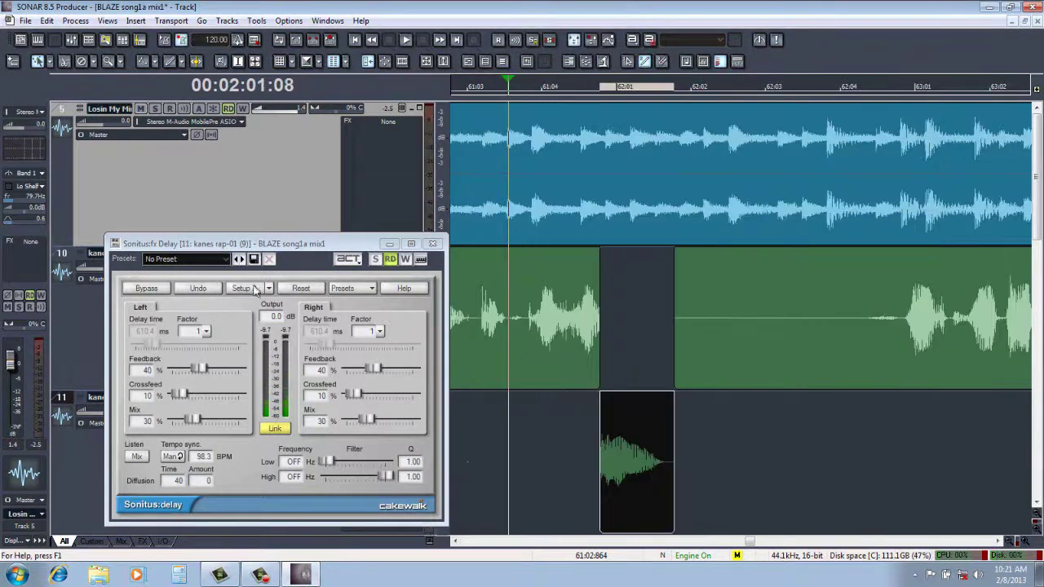
drag(210, 462, 210, 466)
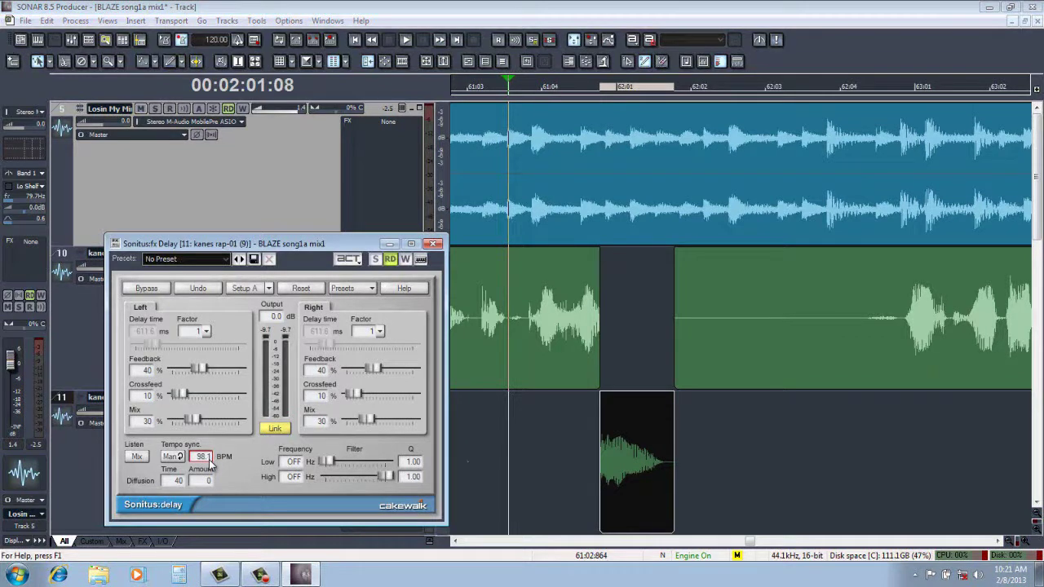
click(433, 244)
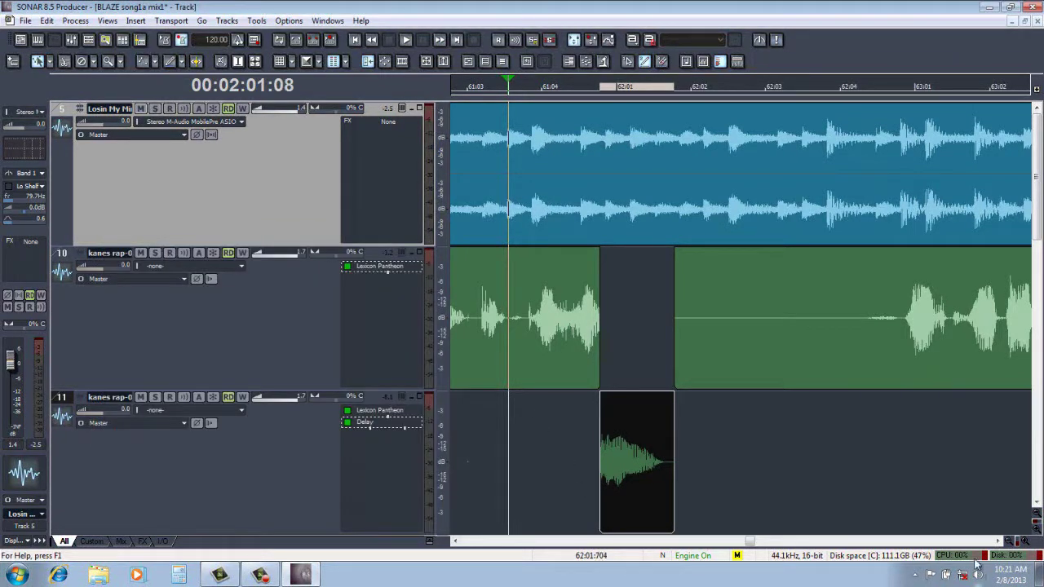
Play the phrase leading into the delayed word from early in measure 61 to check the echo in the mix
click(1013, 541)
click(1012, 541)
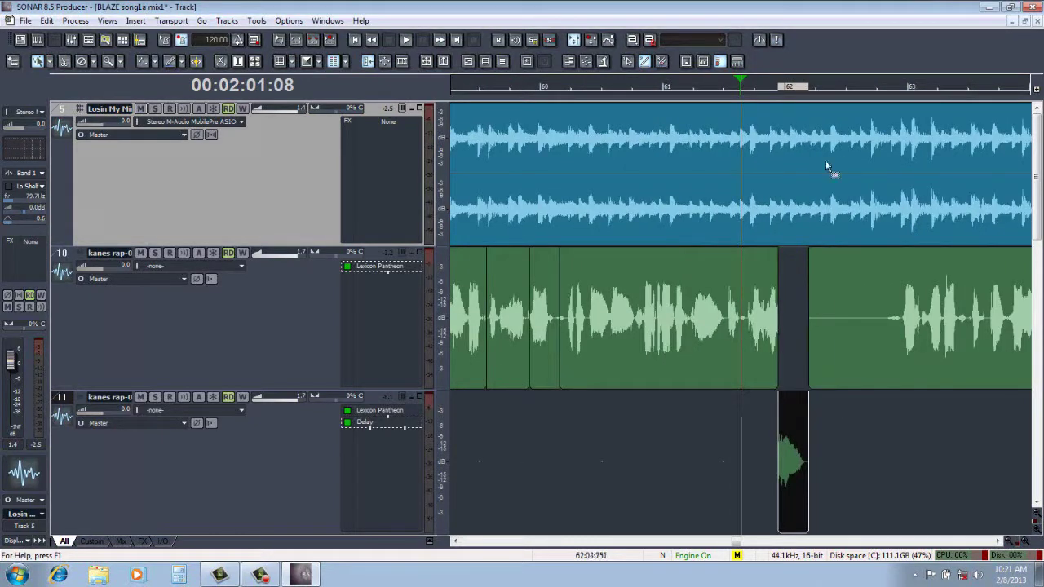
click(691, 91)
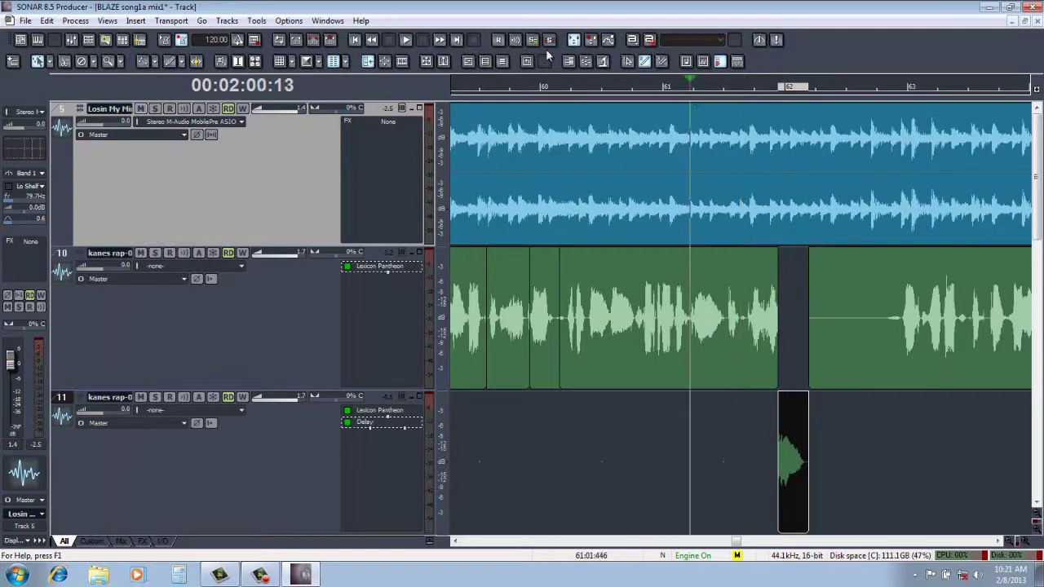
click(405, 41)
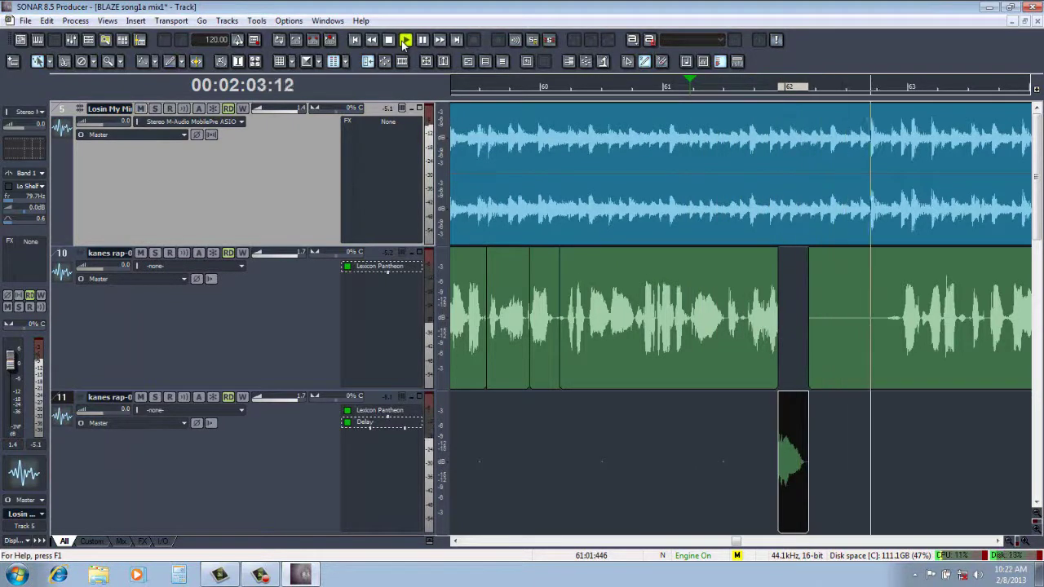
click(389, 41)
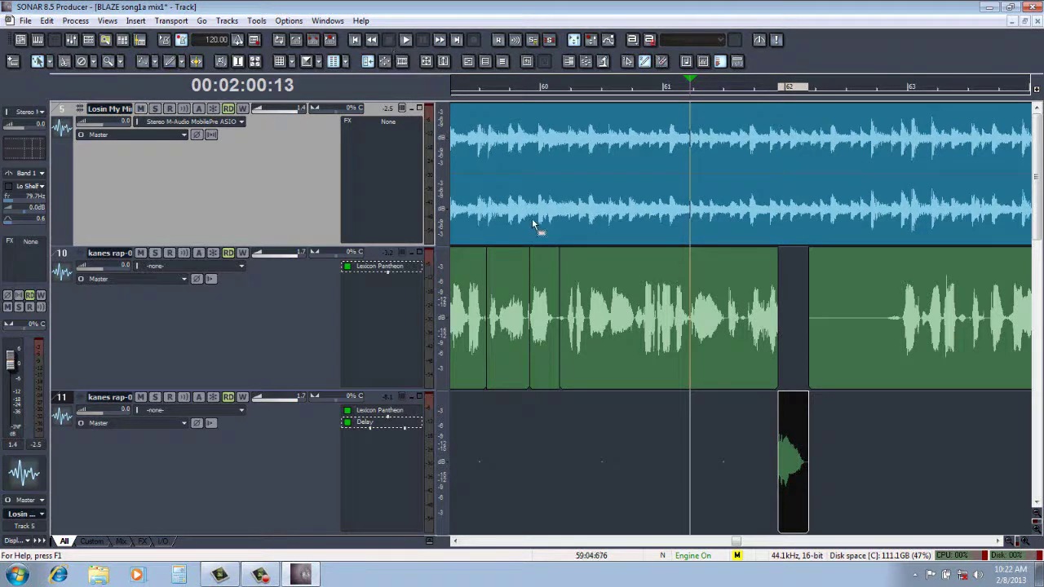
Play the rap verse with the backing track from measure 47 to review the mix
click(1010, 542)
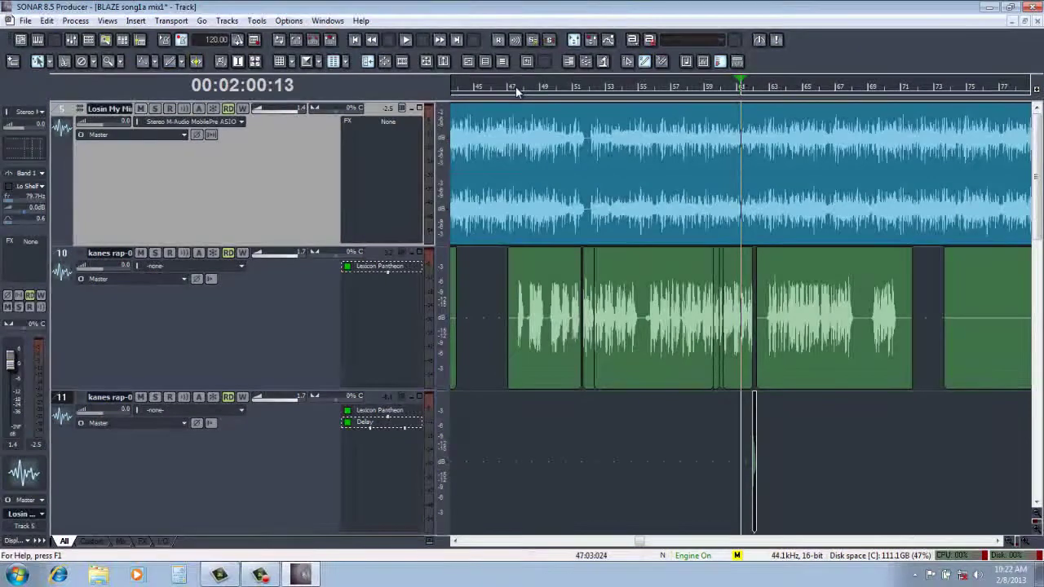
click(516, 88)
click(408, 39)
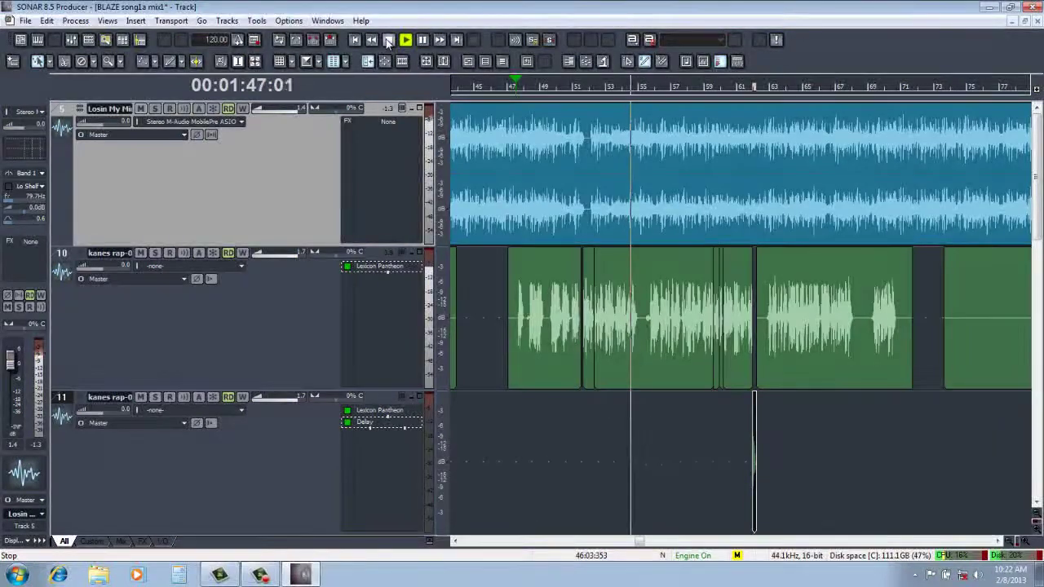
click(388, 40)
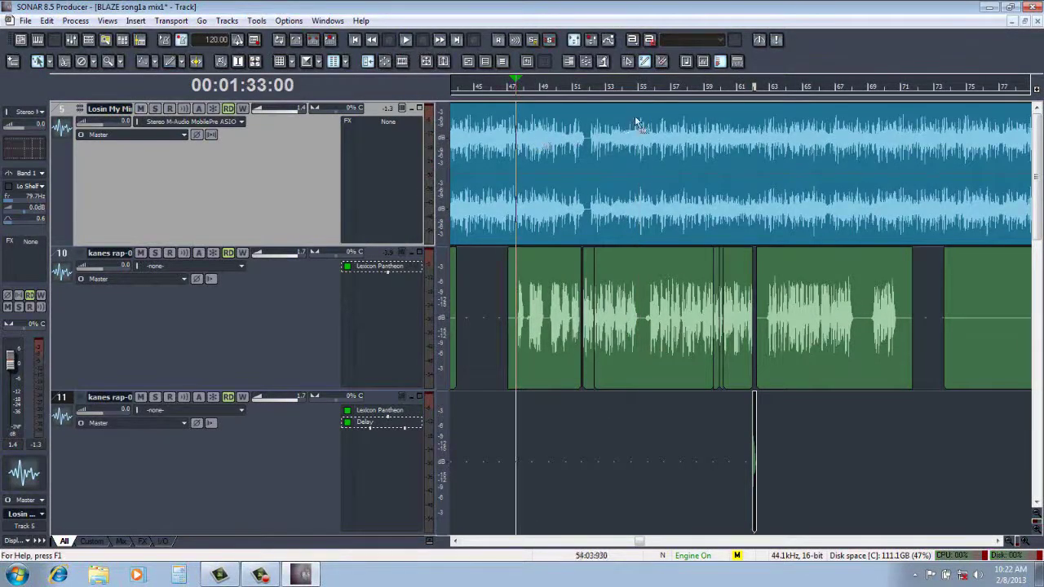
Audition the vocal around bar 54 and place the playback position at 00:01:47:11, inside the phrase's last word
click(629, 88)
click(632, 88)
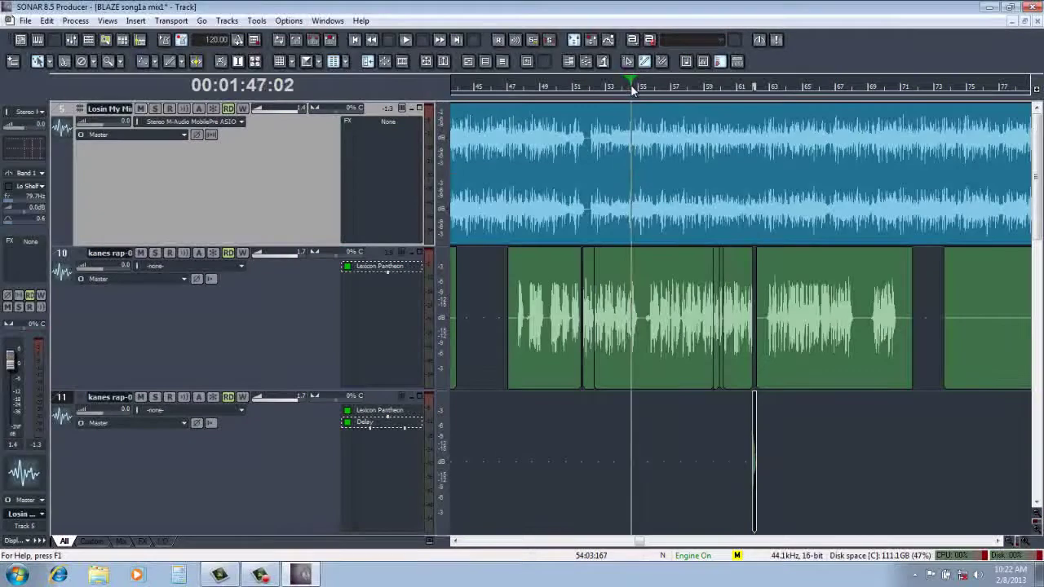
click(1023, 543)
click(1024, 542)
click(1024, 543)
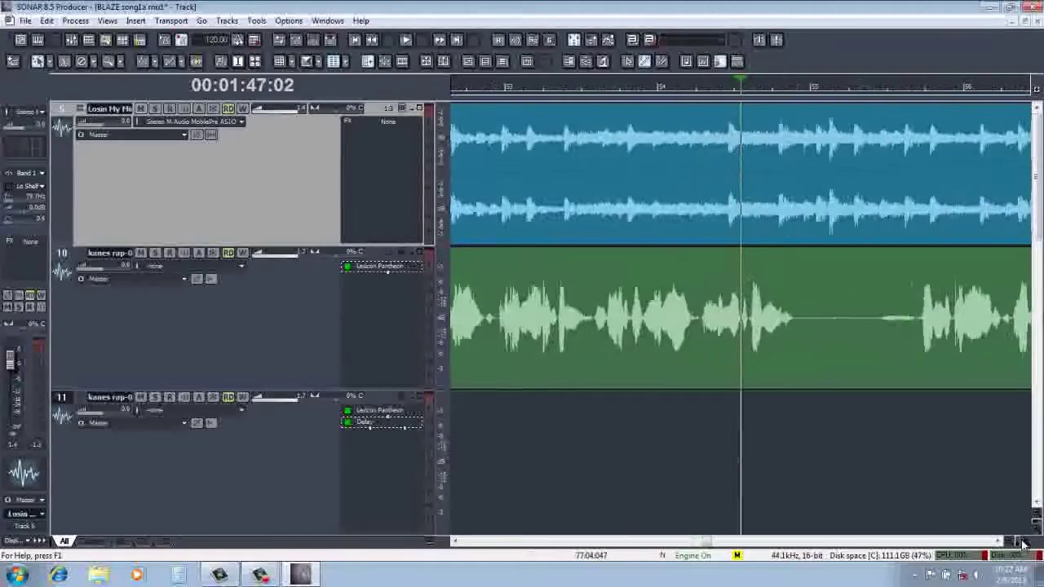
key(space)
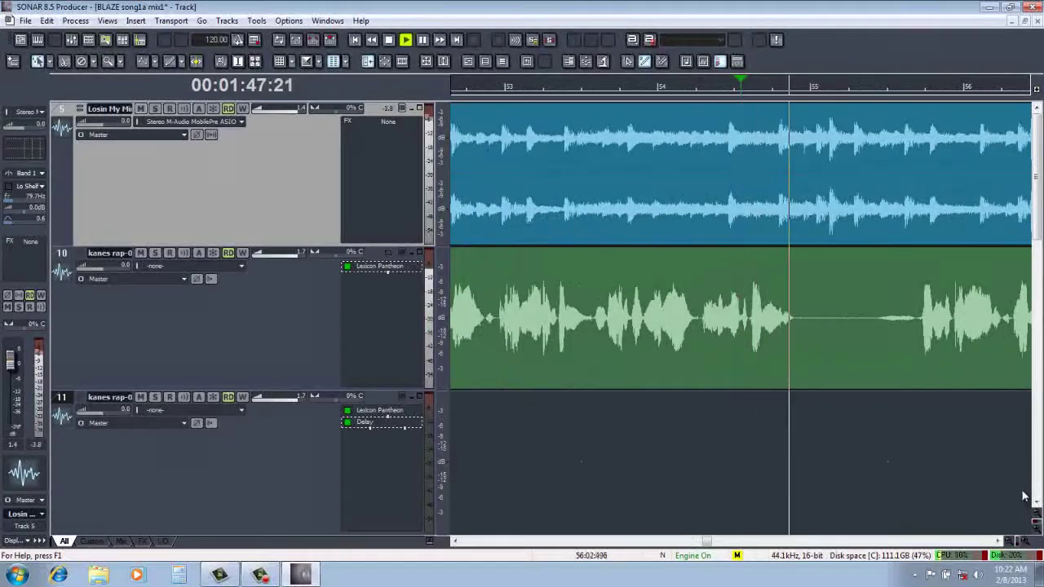
key(space)
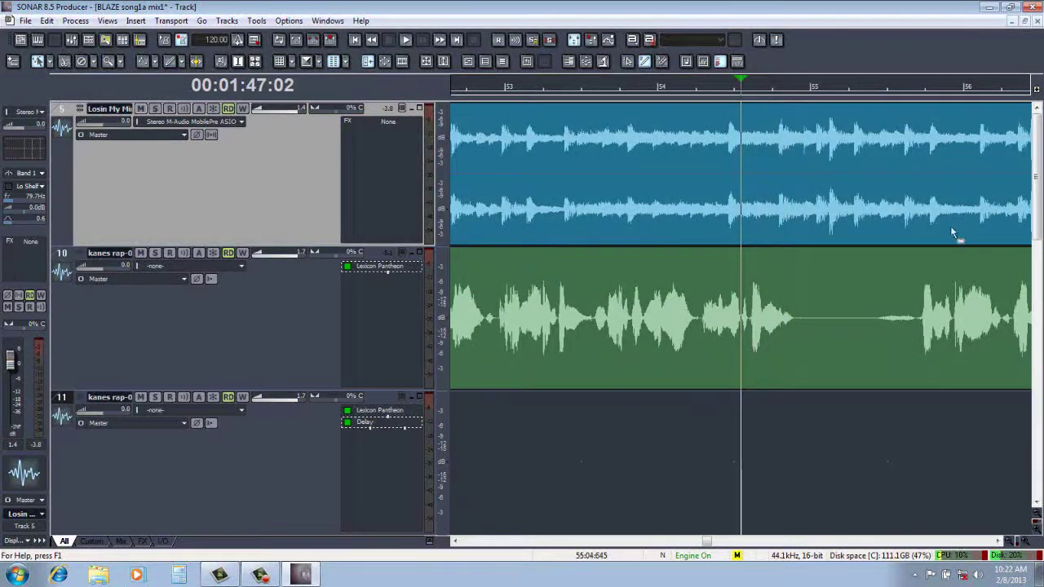
click(764, 92)
key(space)
key(space)
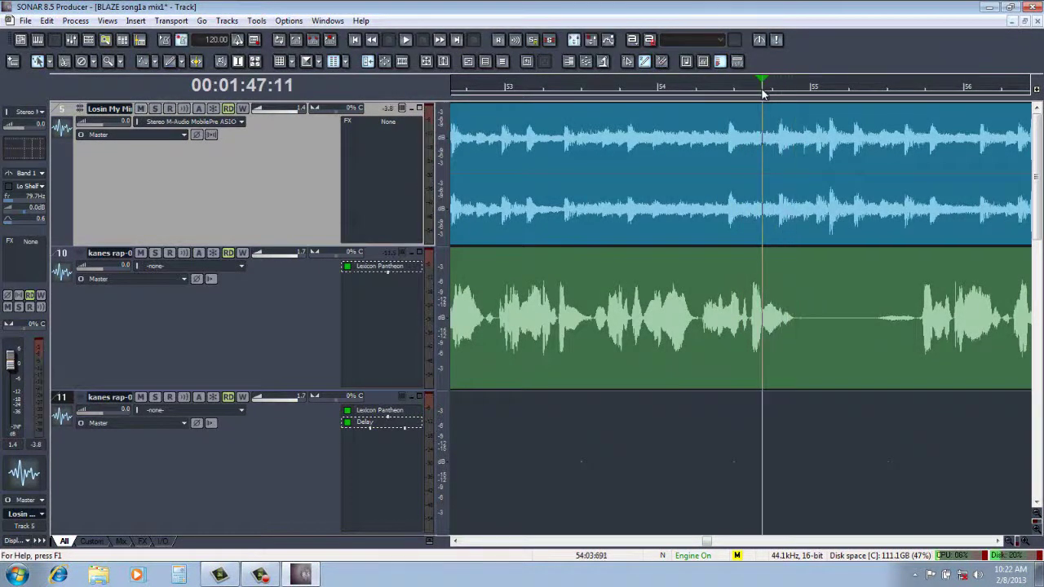
Select the word ending between 00:01:47:11 and just before bar 55 on track 10 and move it to track 11
drag(763, 94, 802, 101)
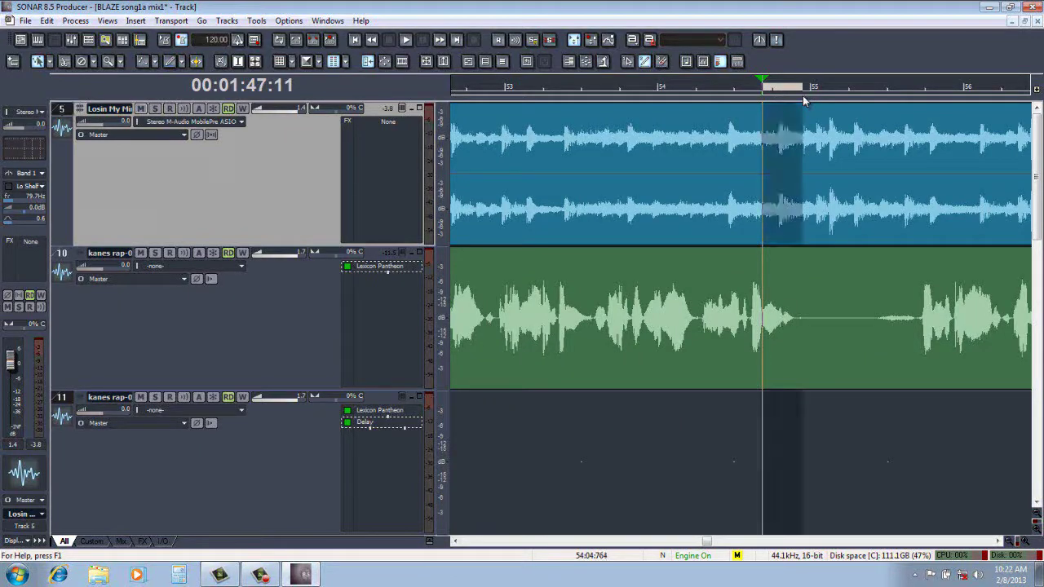
click(64, 259)
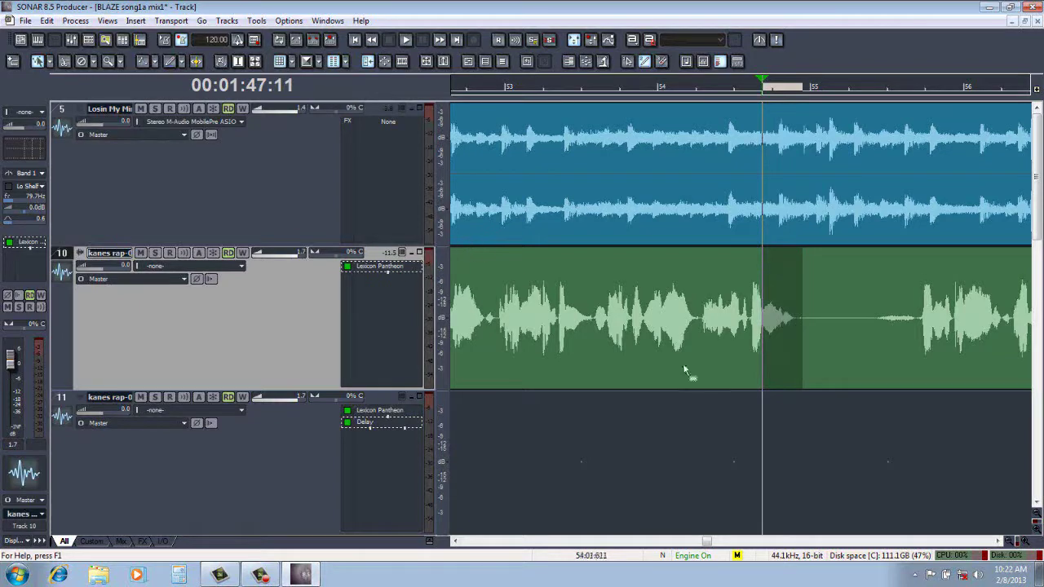
drag(780, 369, 777, 406)
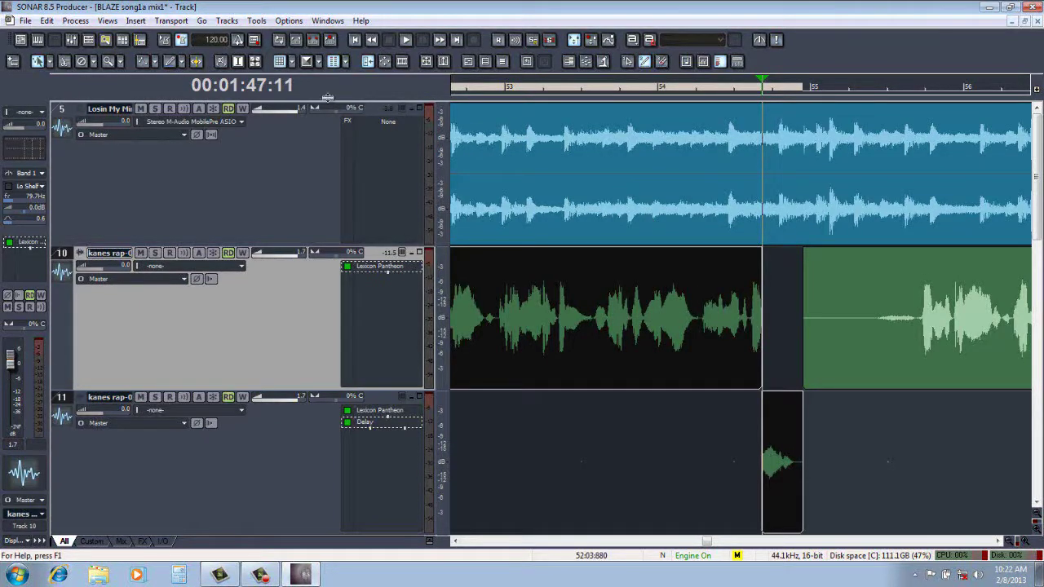
Play the song from 00:01:43:28 to hear the moved word with the delay on track 11
click(499, 92)
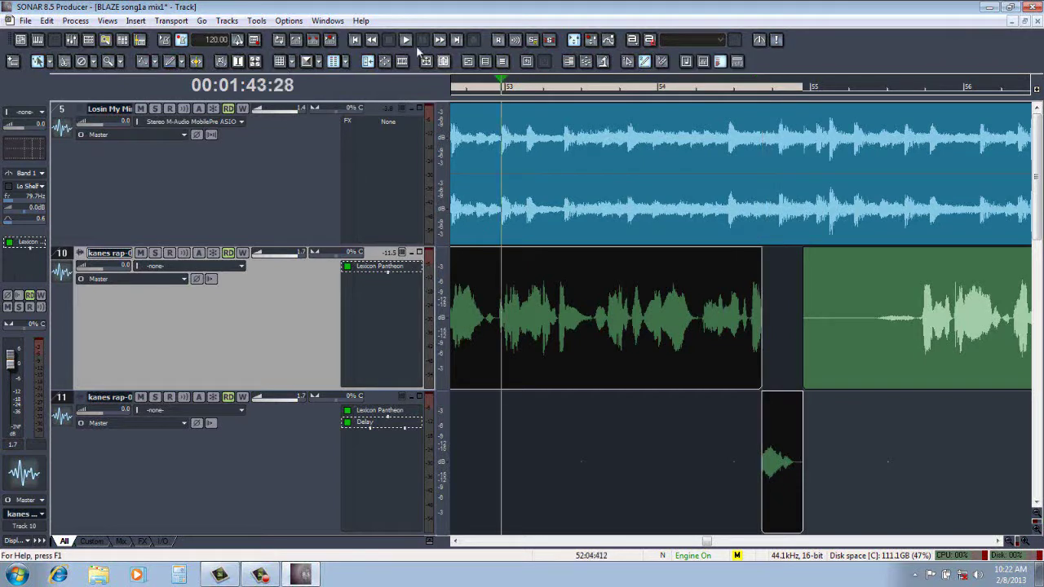
click(405, 41)
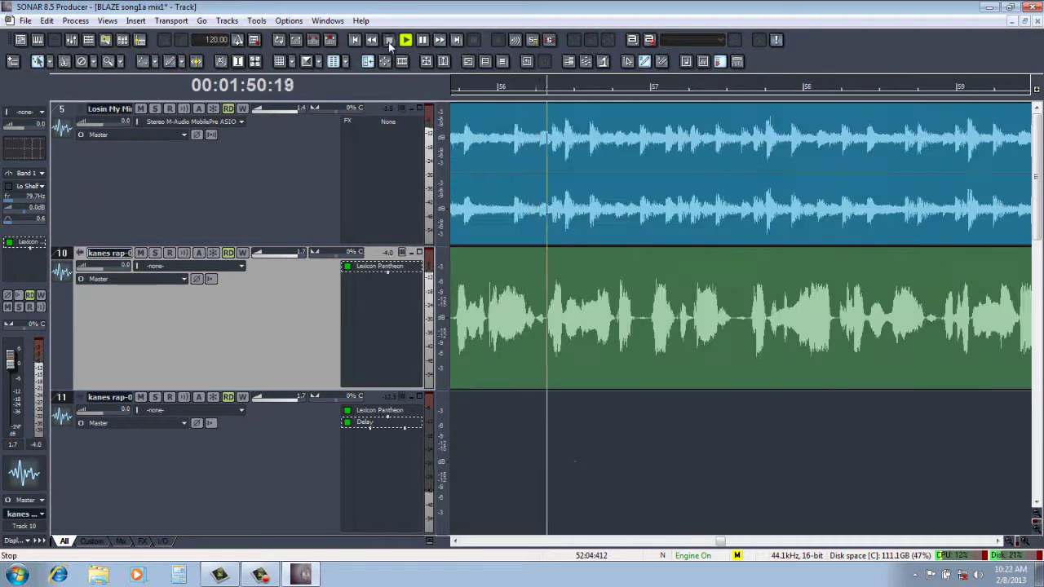
key(space)
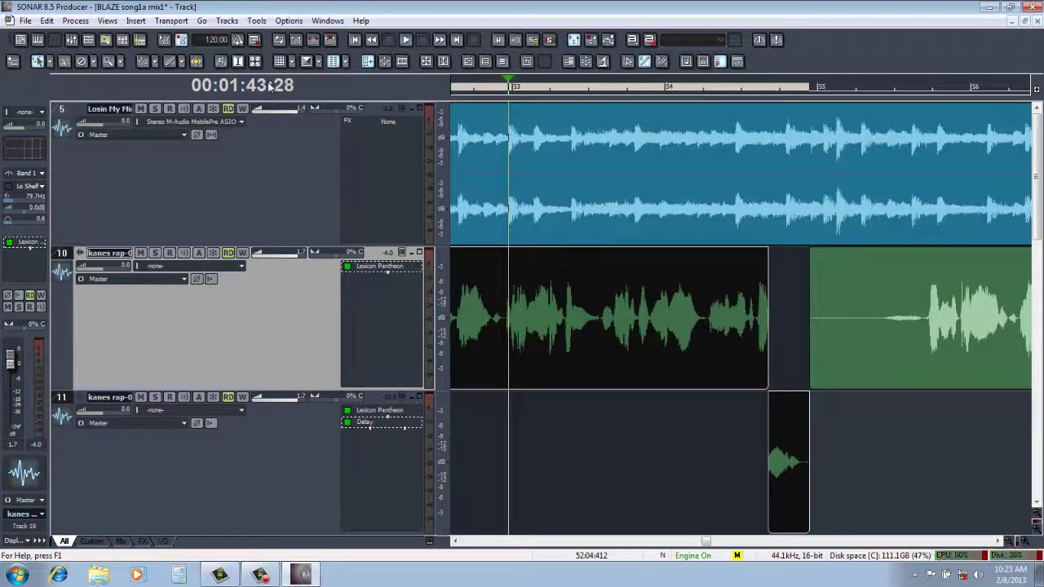
Mute the music on track 5, play the vocals alone from 00:01:43:28, and unmute the music
click(141, 108)
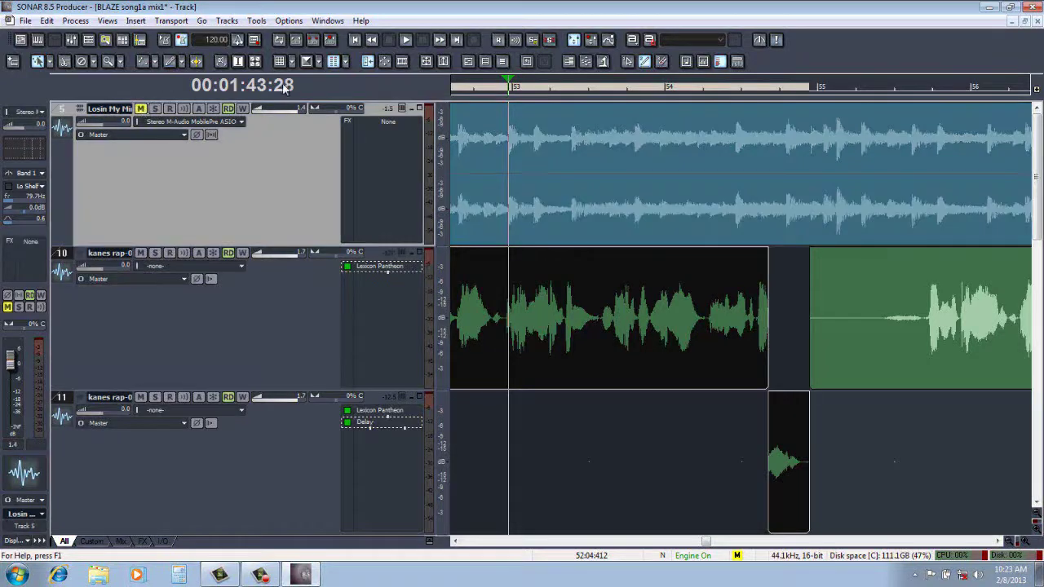
click(405, 43)
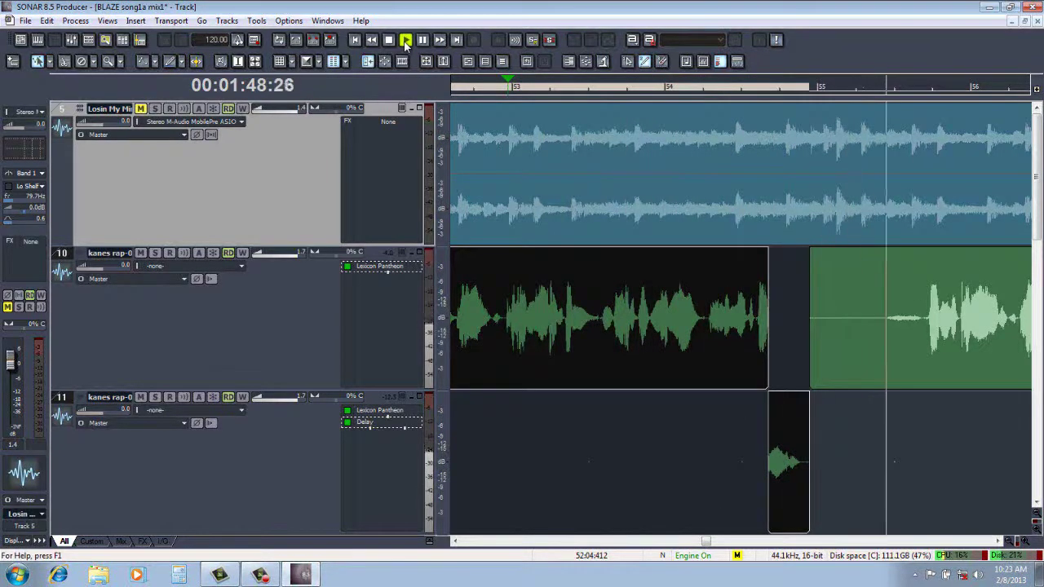
click(390, 40)
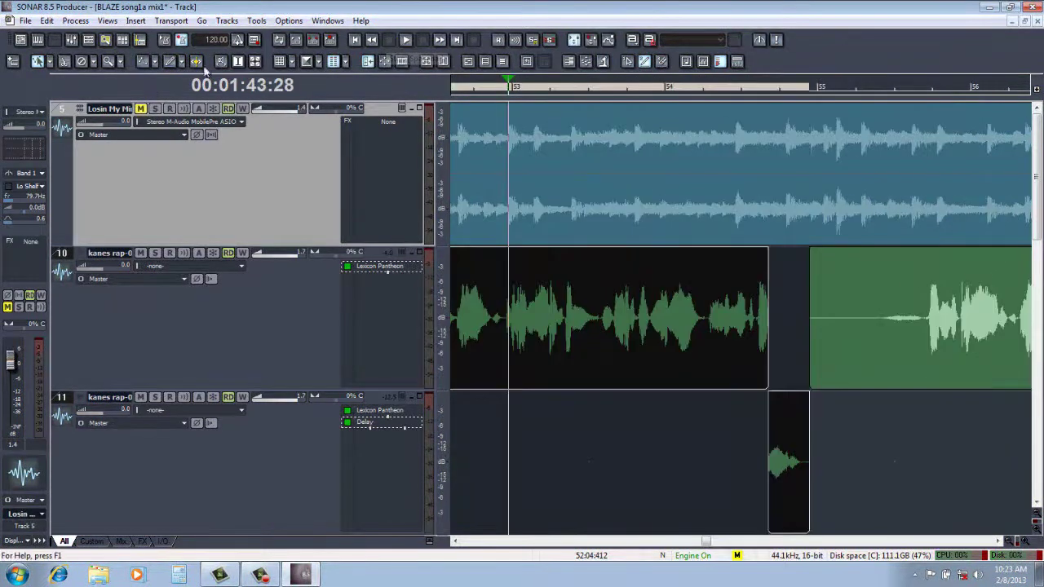
click(141, 110)
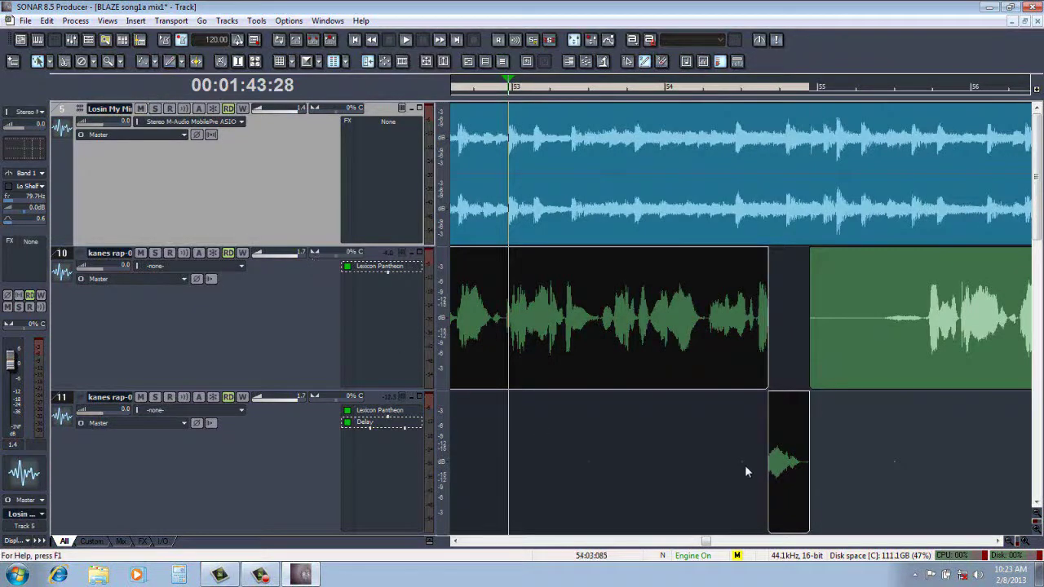
Place the playback position at 00:02:13:08 near bar 67 and audition the end of the vocal phrase
click(1011, 542)
click(1011, 542)
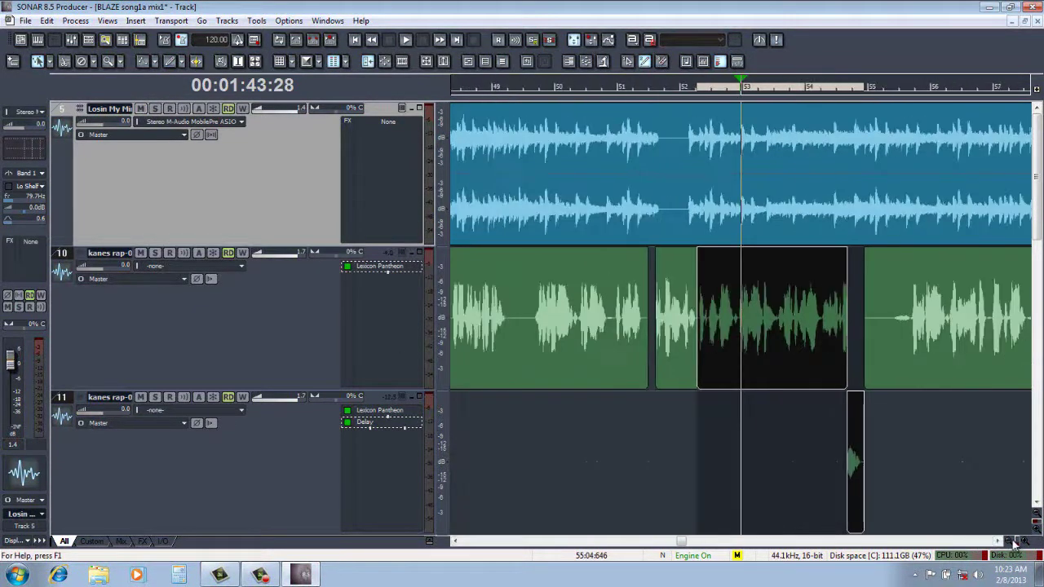
click(1011, 541)
click(1011, 542)
click(1011, 542)
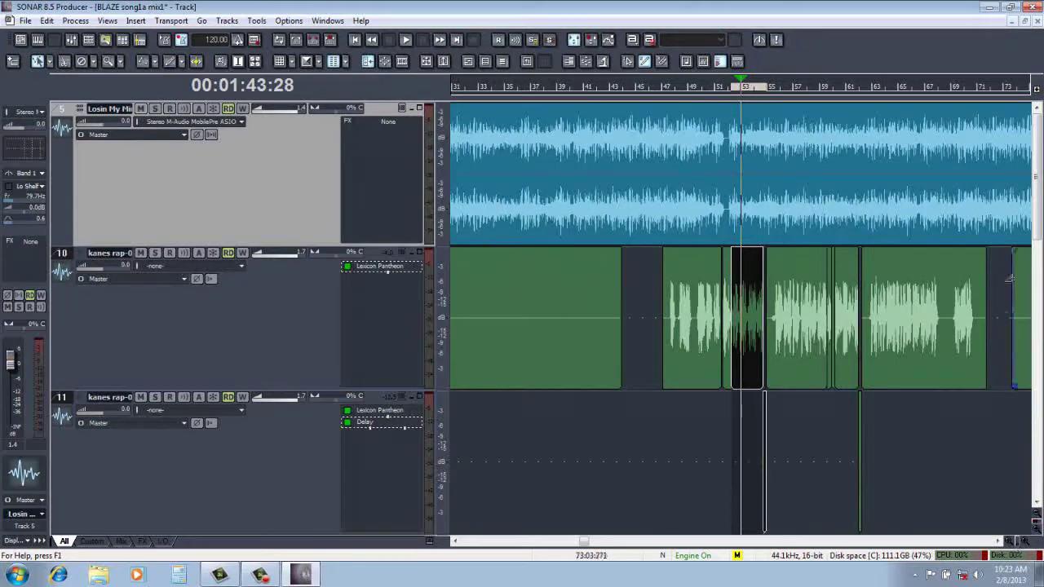
click(932, 88)
click(935, 90)
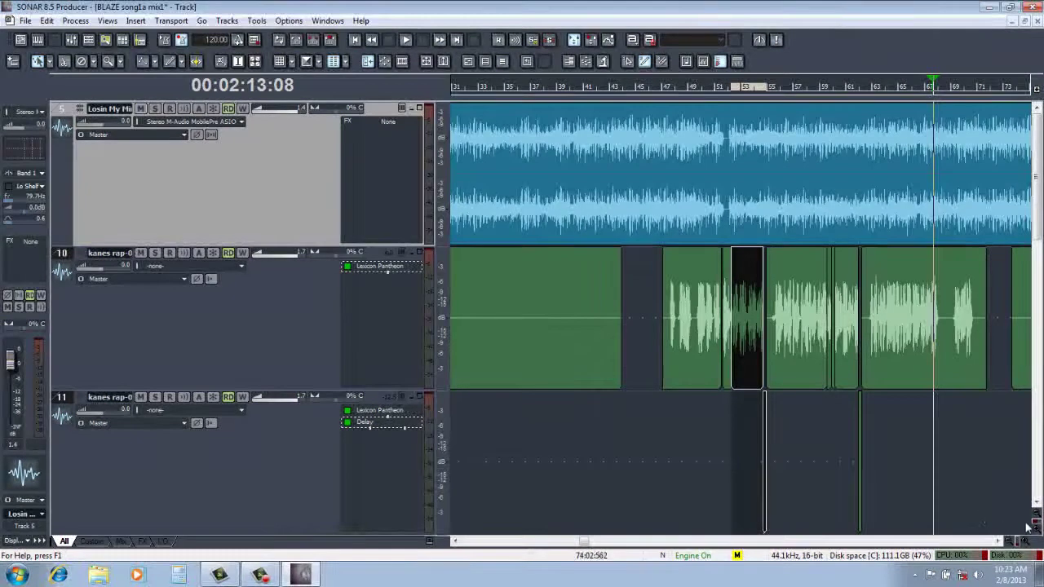
click(1023, 541)
click(1022, 541)
click(1023, 542)
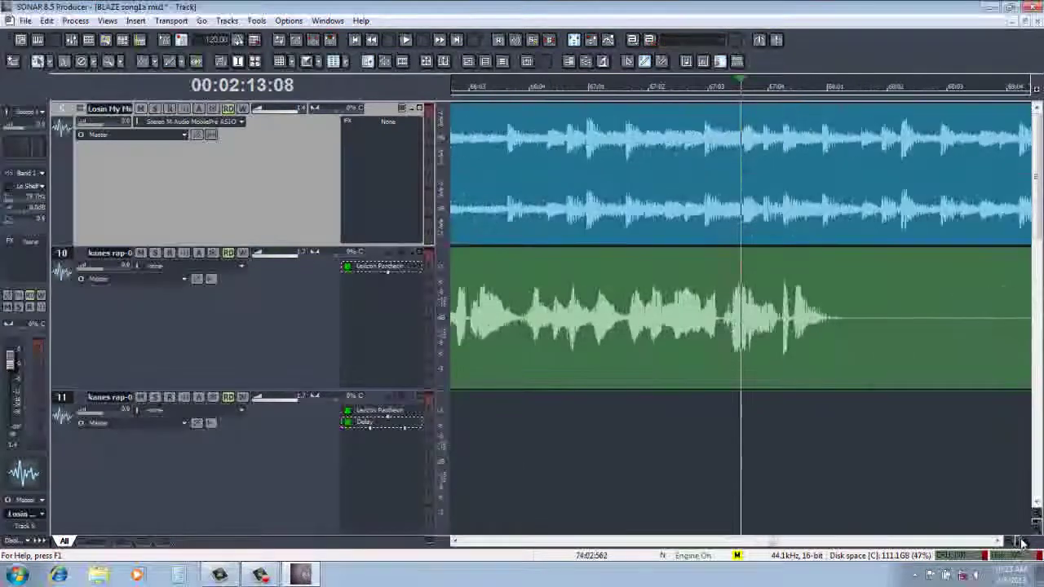
click(407, 39)
click(389, 39)
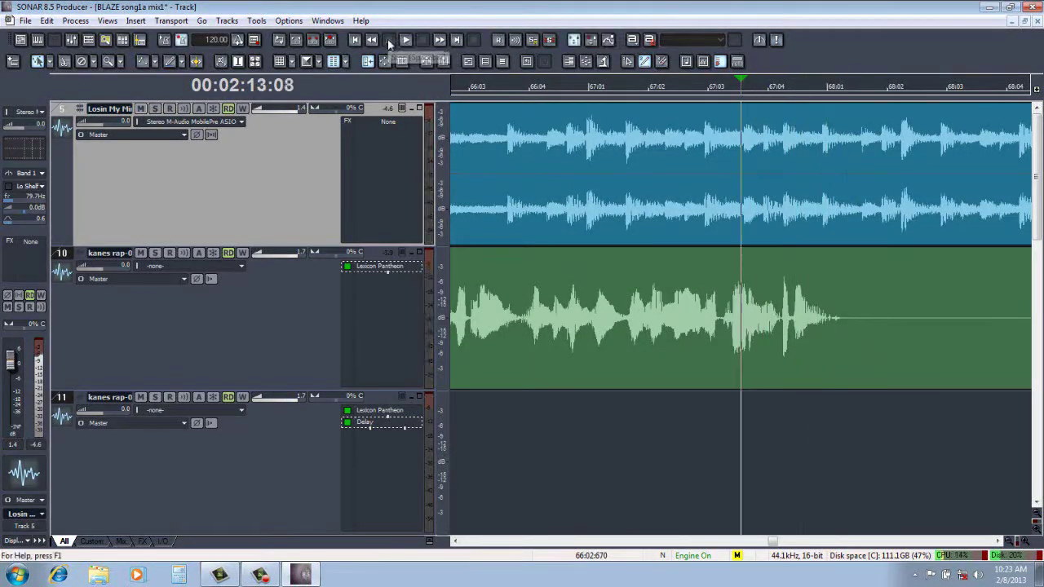
Select the last word from 00:02:13:17 to shortly after 68:01 on track 10 and move it to track 11
click(789, 97)
click(778, 96)
click(779, 96)
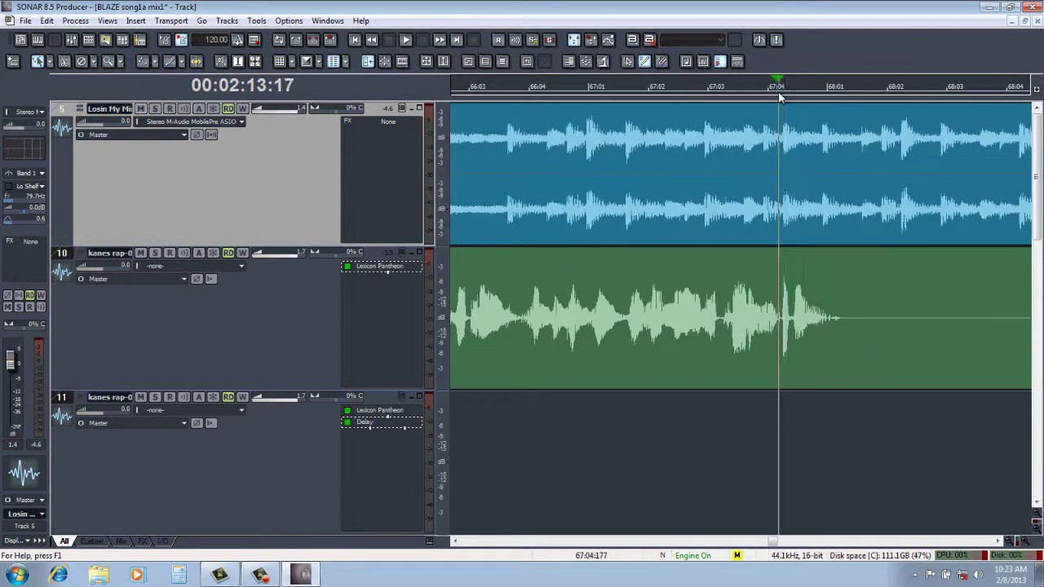
drag(827, 114, 854, 115)
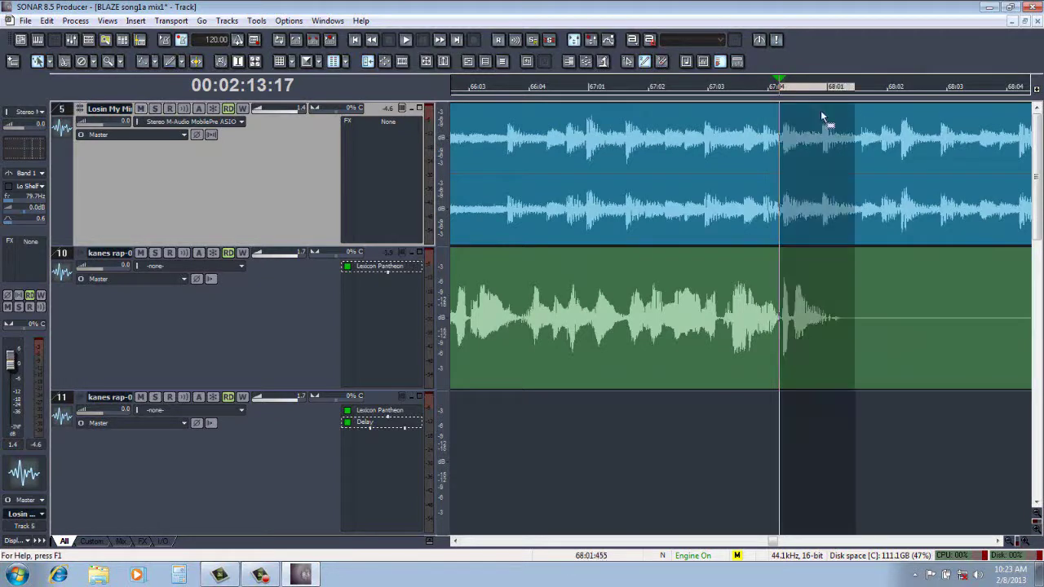
click(70, 248)
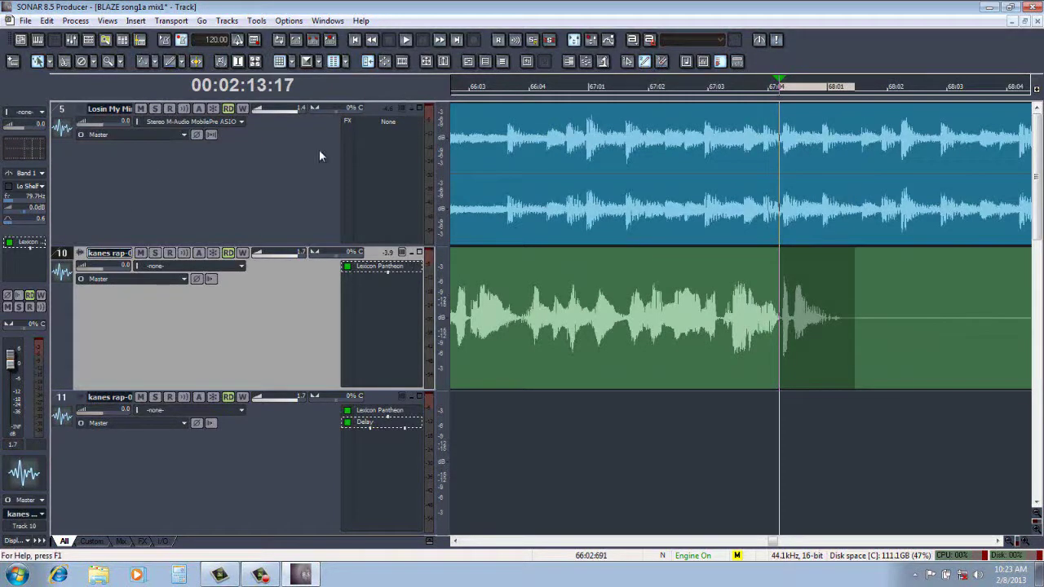
drag(800, 384, 790, 421)
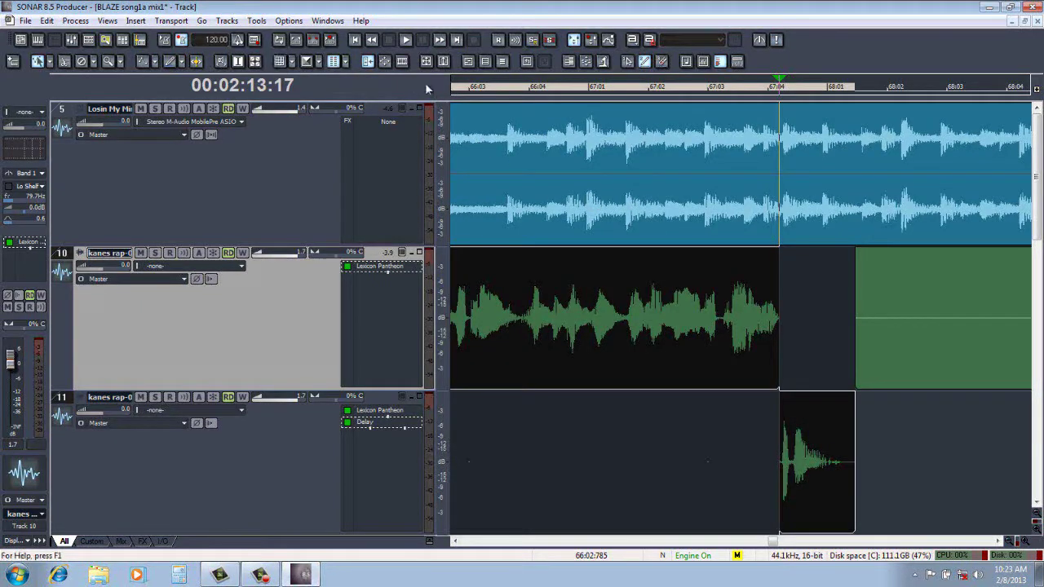
Play the song from 00:02:10:28 to hear the second moved word with the delay
click(463, 88)
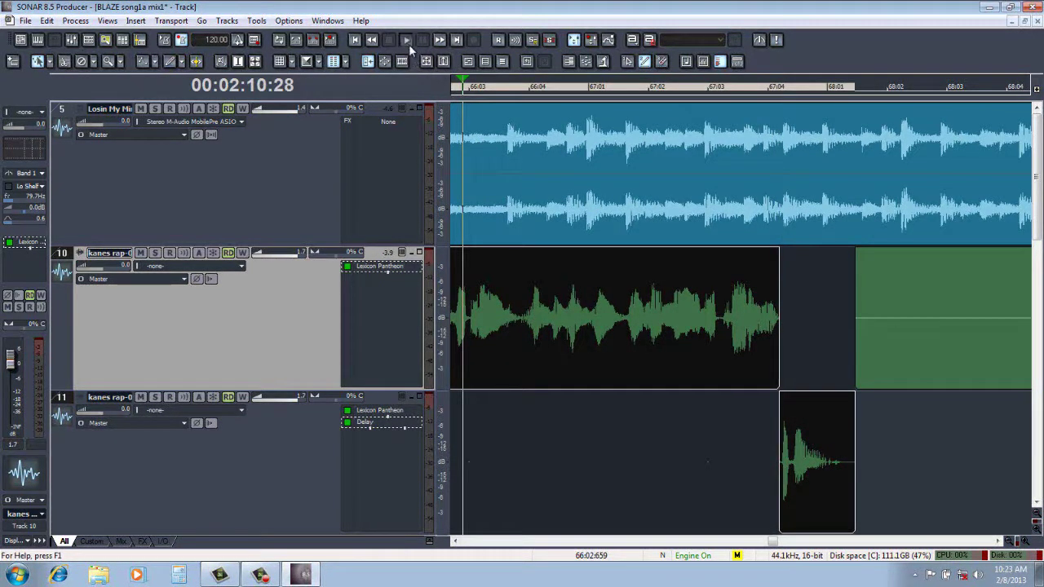
click(406, 41)
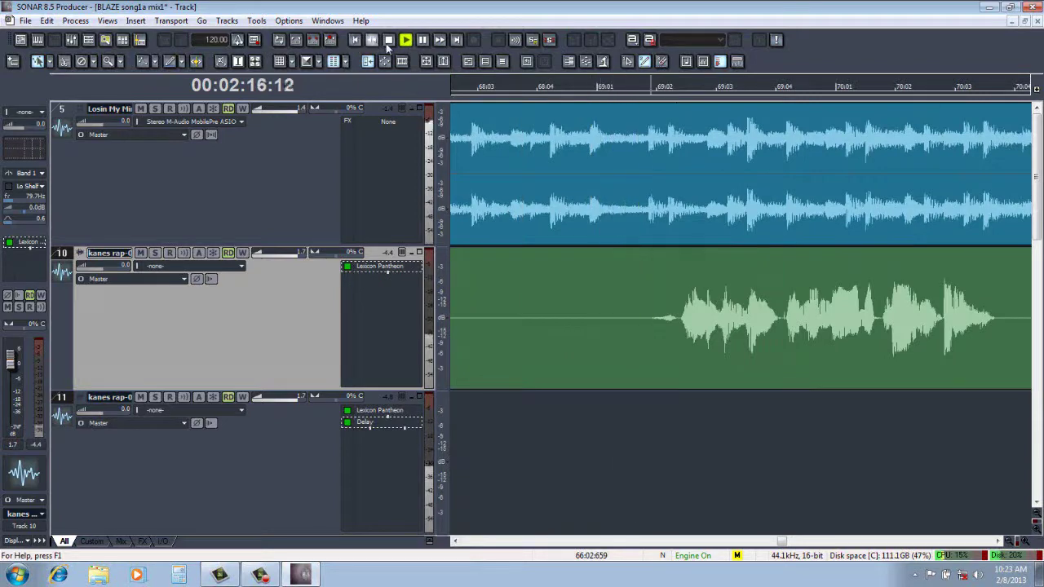
click(388, 41)
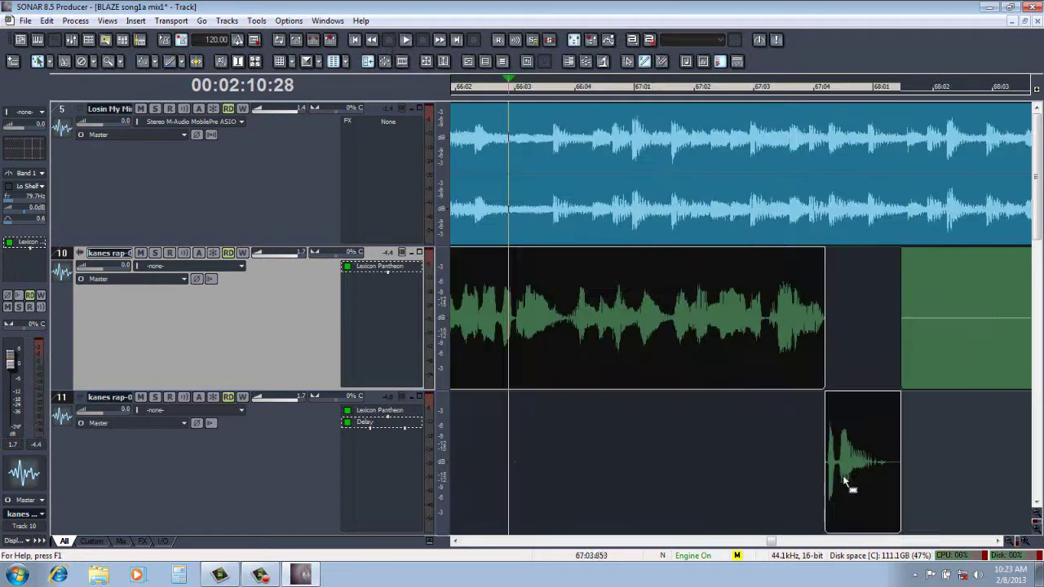
Save the BLAZE song1a mix1 project with the timeline showing the whole edited verse
click(1009, 542)
click(1009, 543)
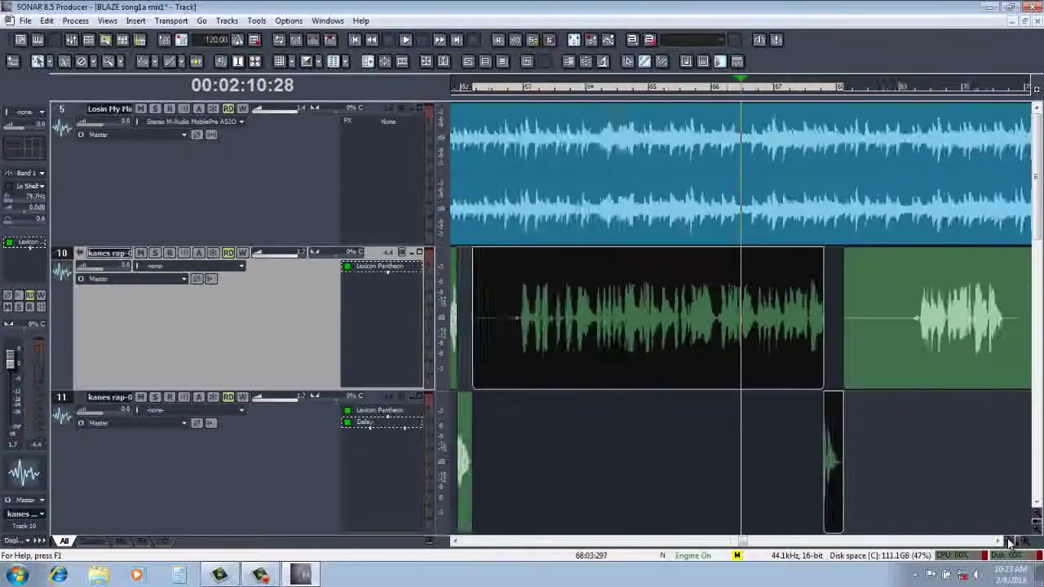
click(1009, 542)
click(1010, 542)
click(1010, 542)
click(1010, 542)
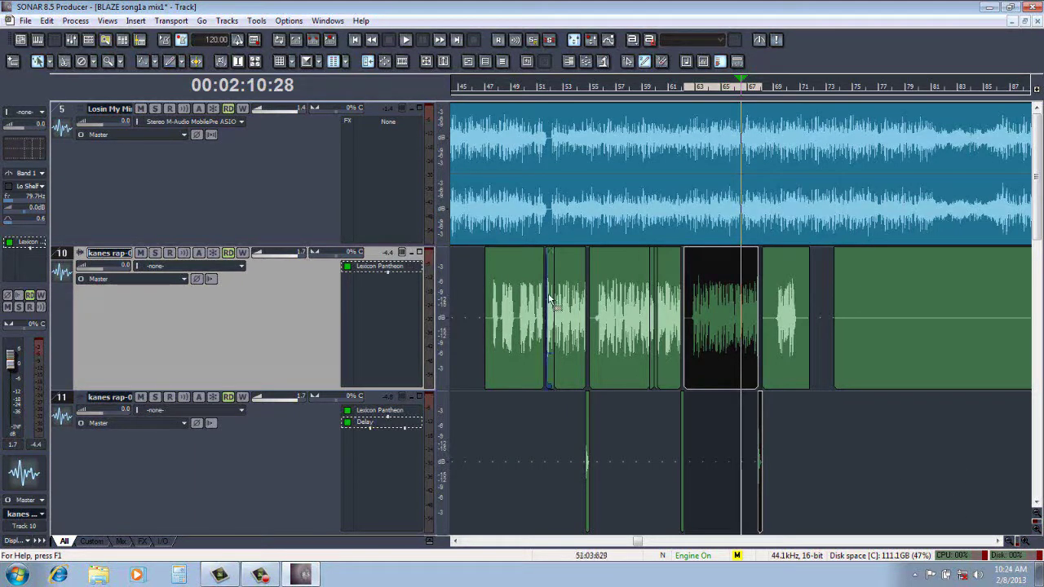
click(26, 21)
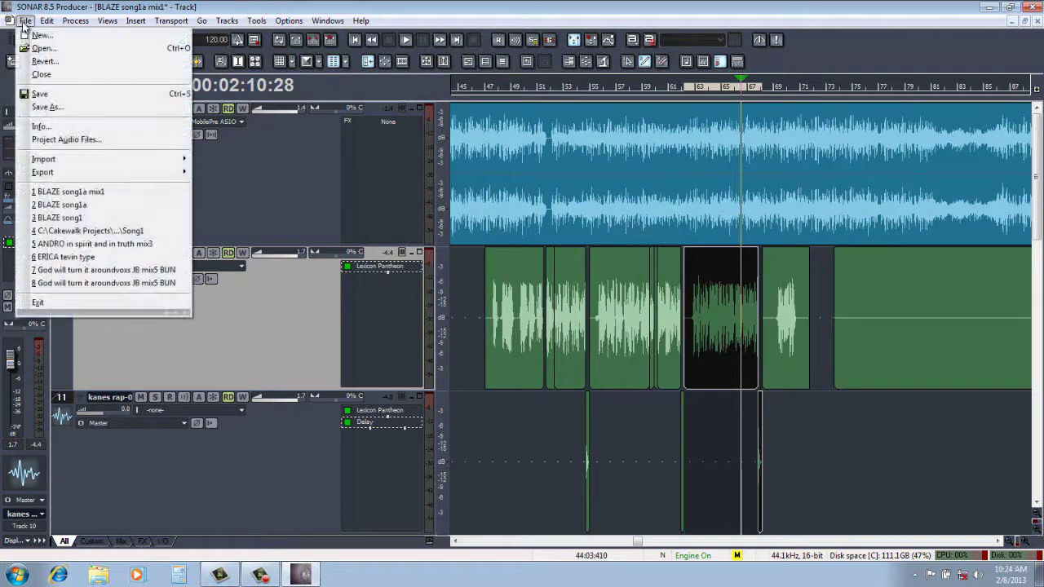
click(36, 93)
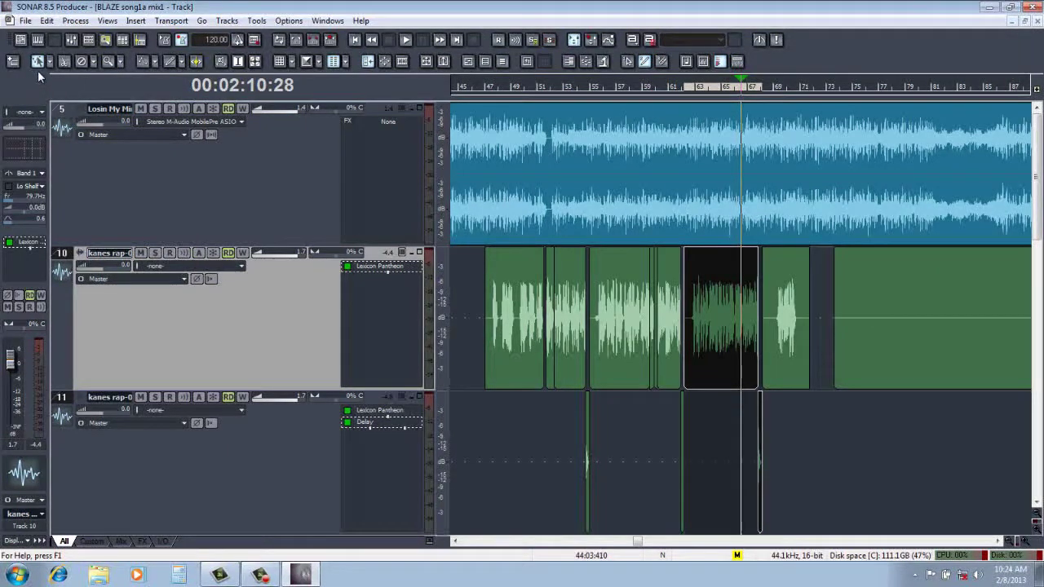
Open the recent project BLAZE song1a and reduce the track heights so the full track list fits in the view
click(25, 21)
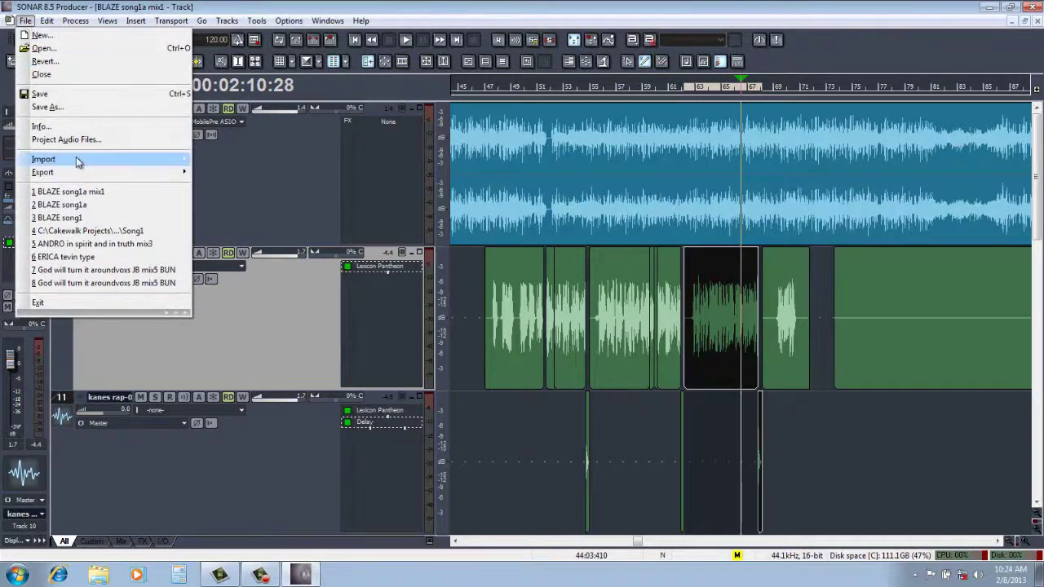
click(68, 207)
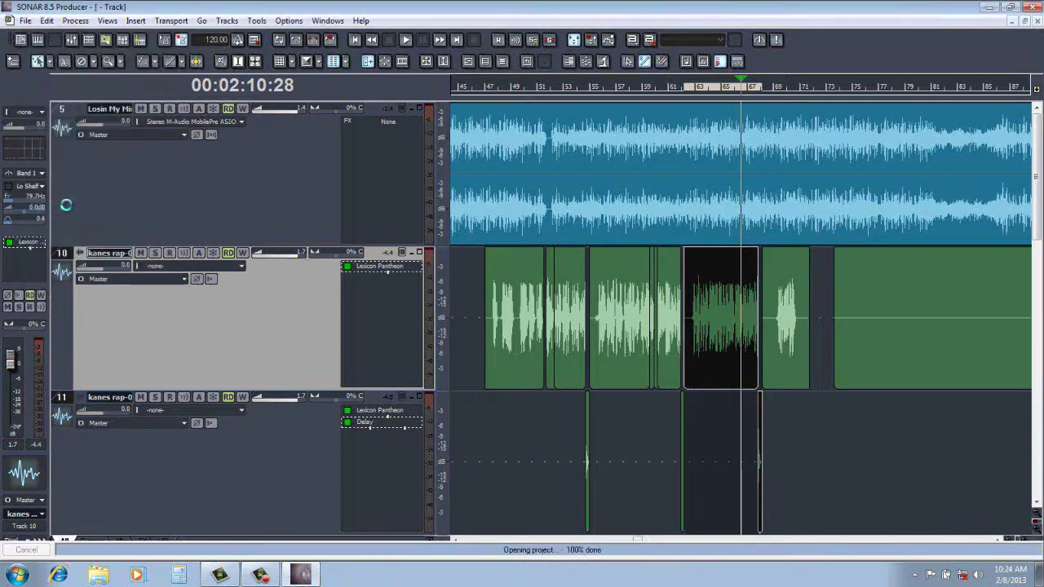
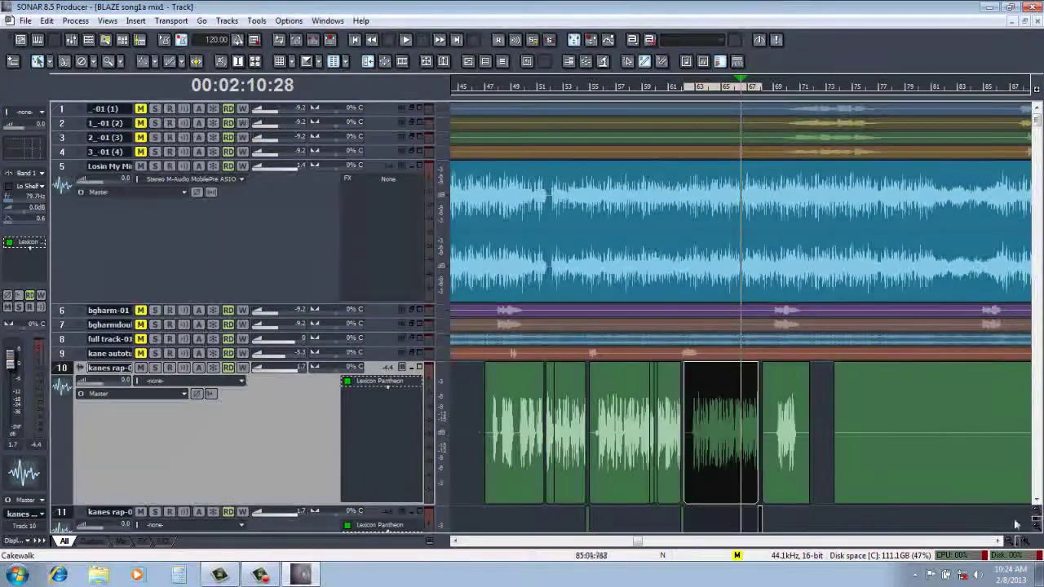
click(1037, 518)
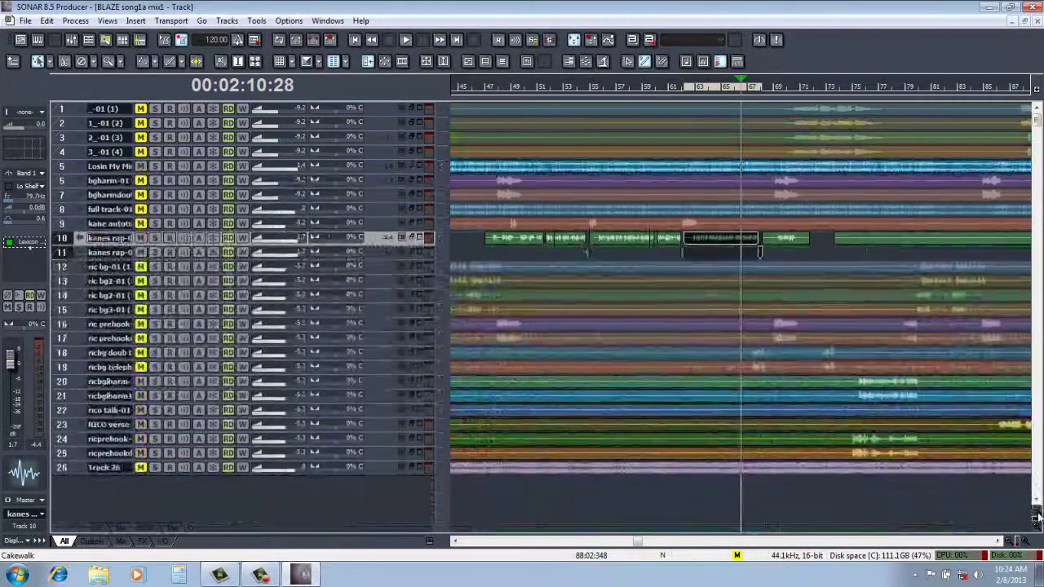
Unmute tracks 1 through 4 with the timeline showing the whole song
click(1009, 541)
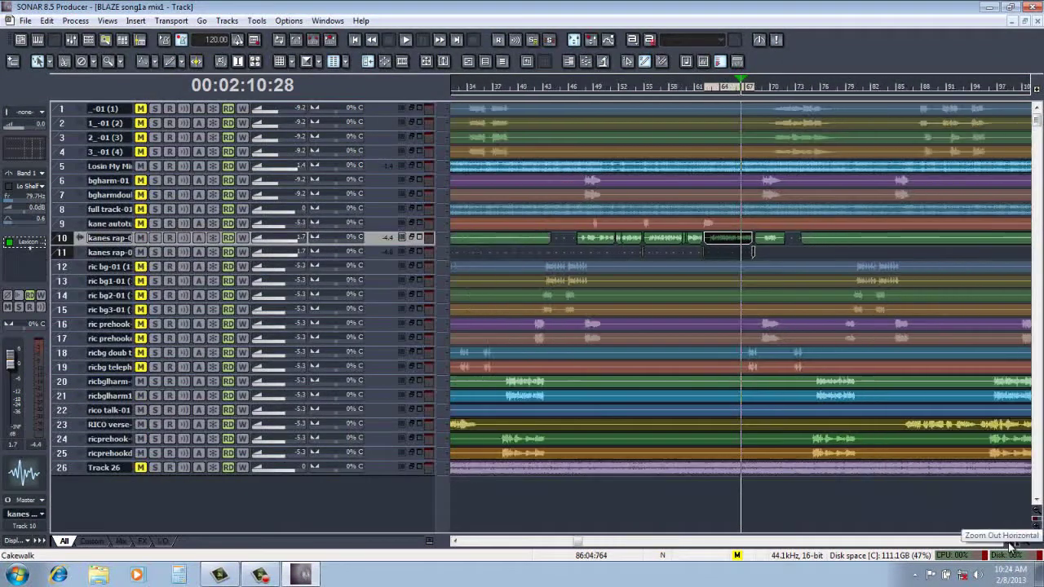
click(1009, 542)
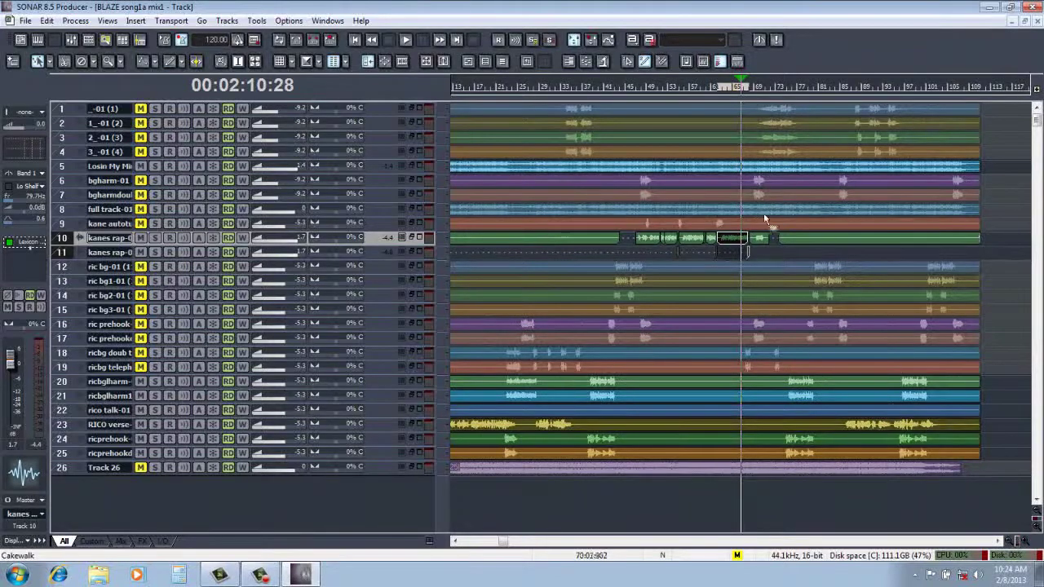
click(138, 153)
click(139, 135)
click(139, 124)
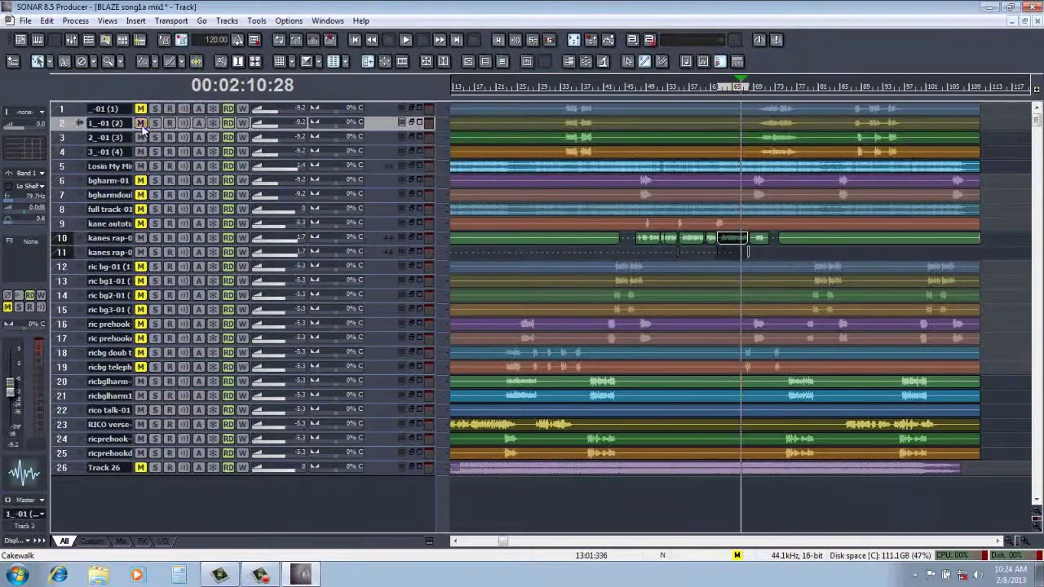
click(139, 115)
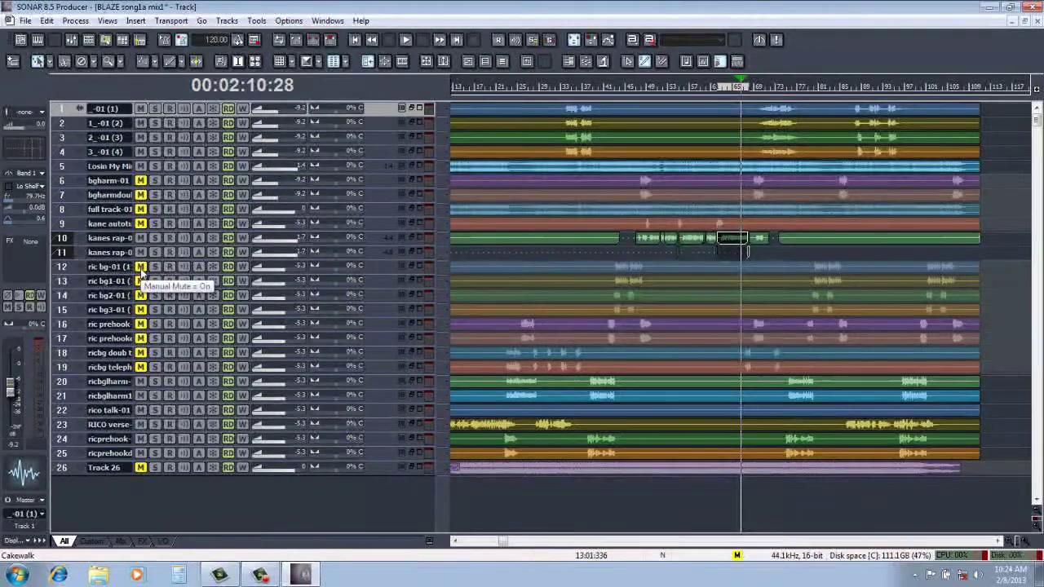
Unmute tracks 12 through 19, from ric bg-01 down to the ricbg telephone track
click(140, 267)
click(141, 281)
click(141, 280)
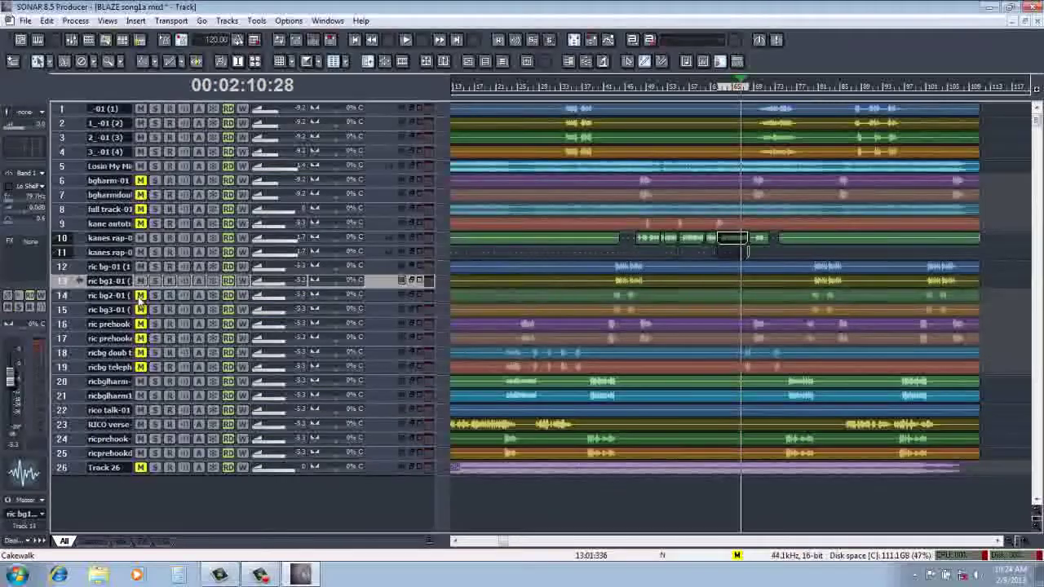
click(141, 295)
click(141, 309)
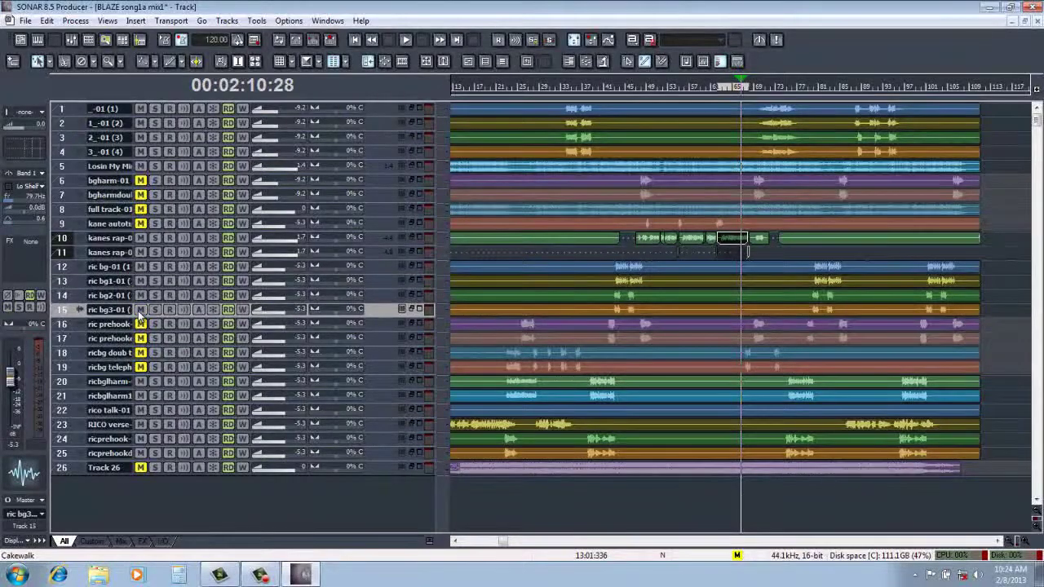
click(140, 324)
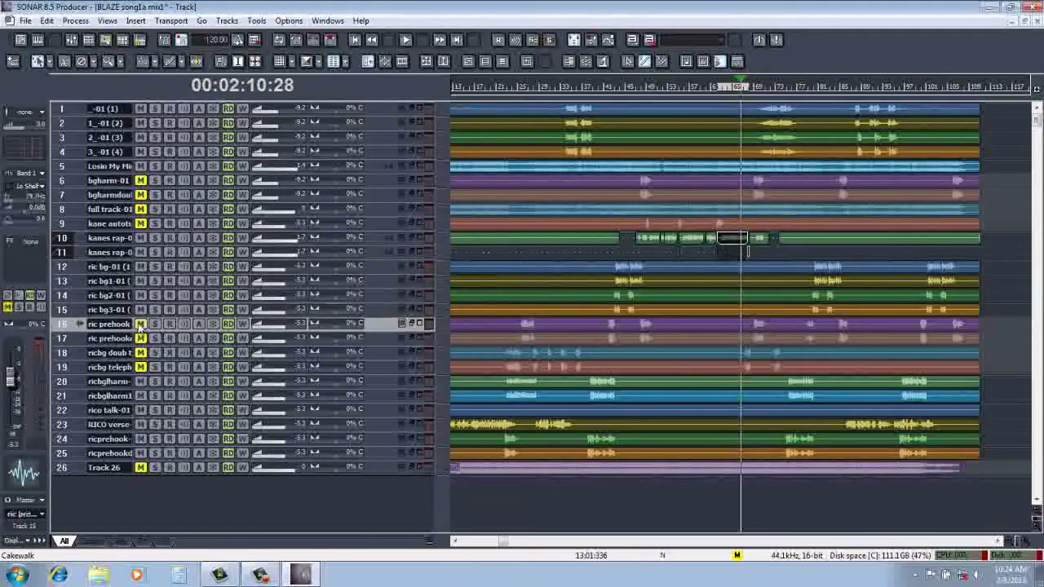
click(140, 338)
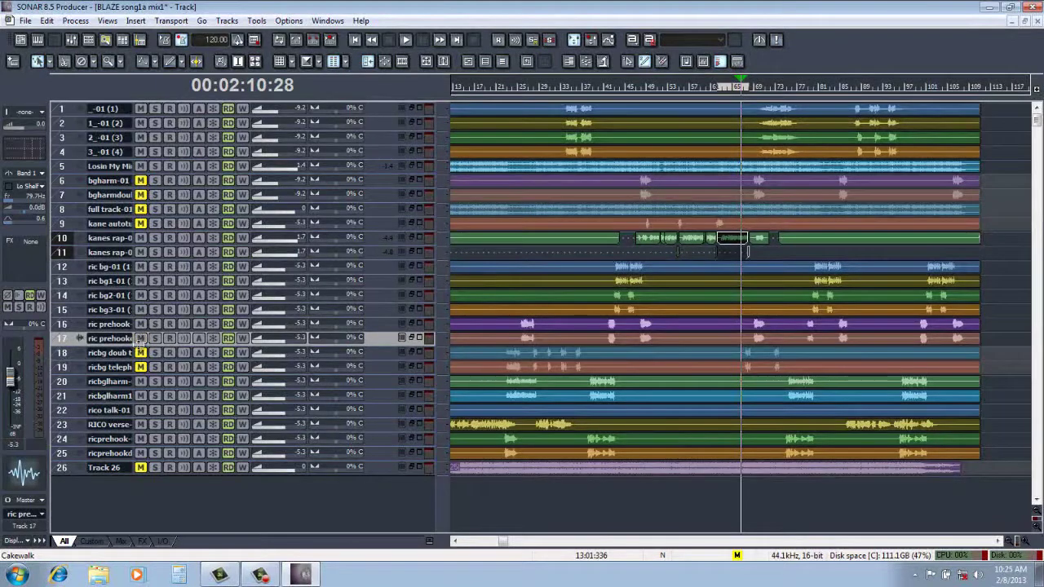
click(141, 352)
click(140, 366)
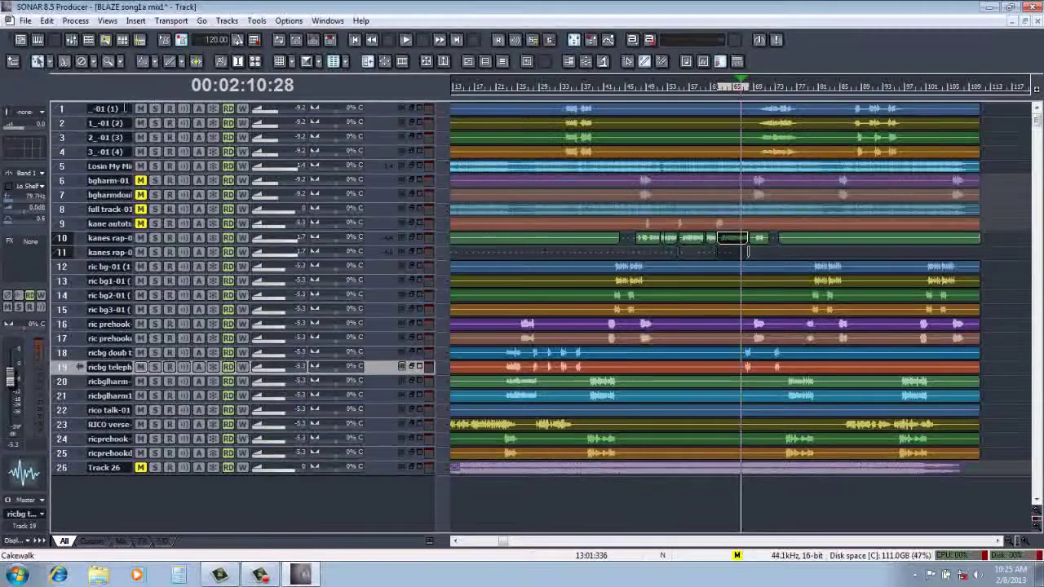
Bounce tracks 1 through 4 between 68:1:196 and 78:1:933 to new track 27 using the What You Hear preset
click(72, 111)
drag(69, 126, 66, 147)
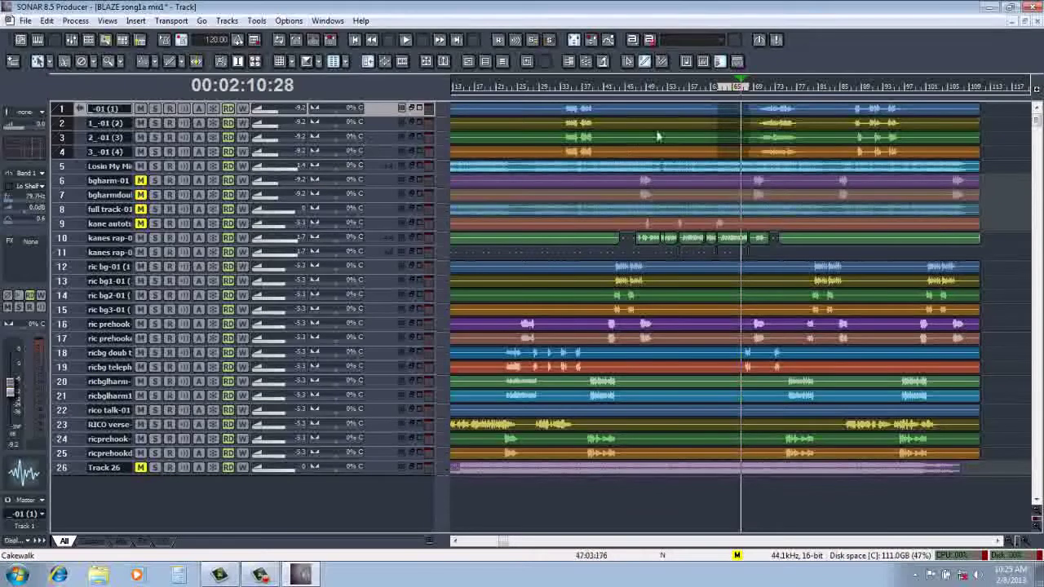
shift+click(806, 97)
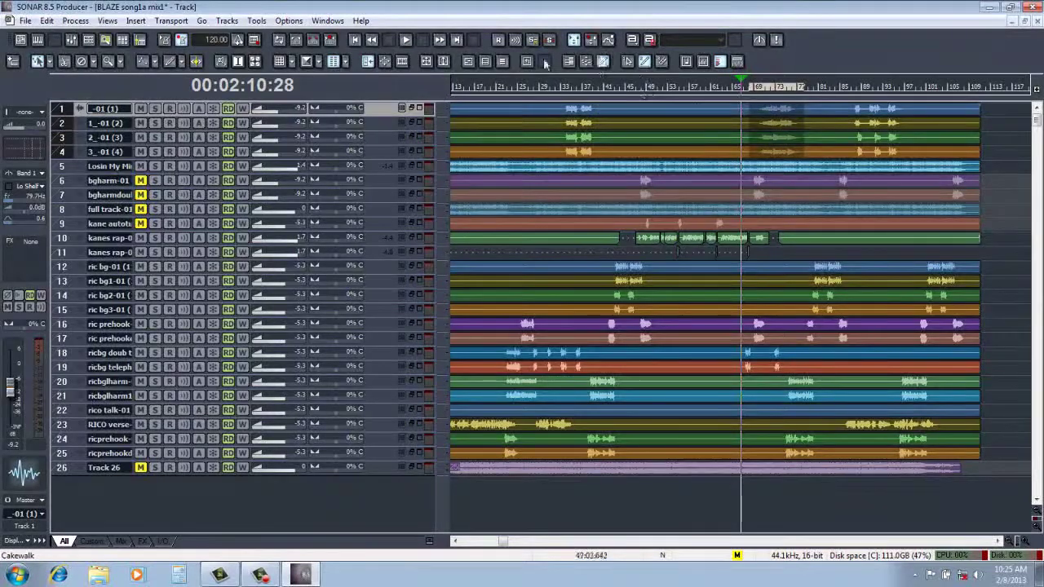
click(47, 21)
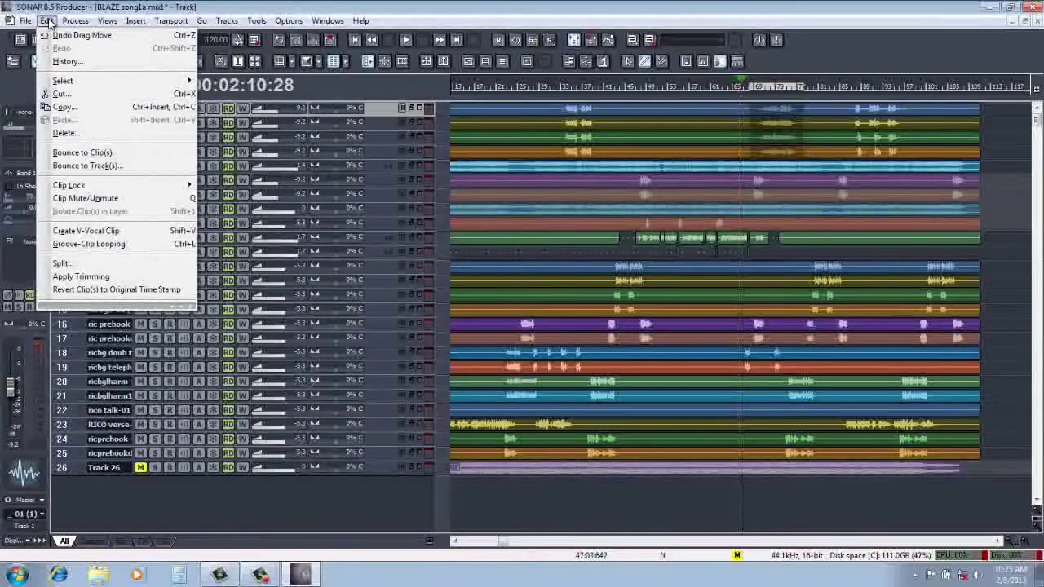
click(75, 167)
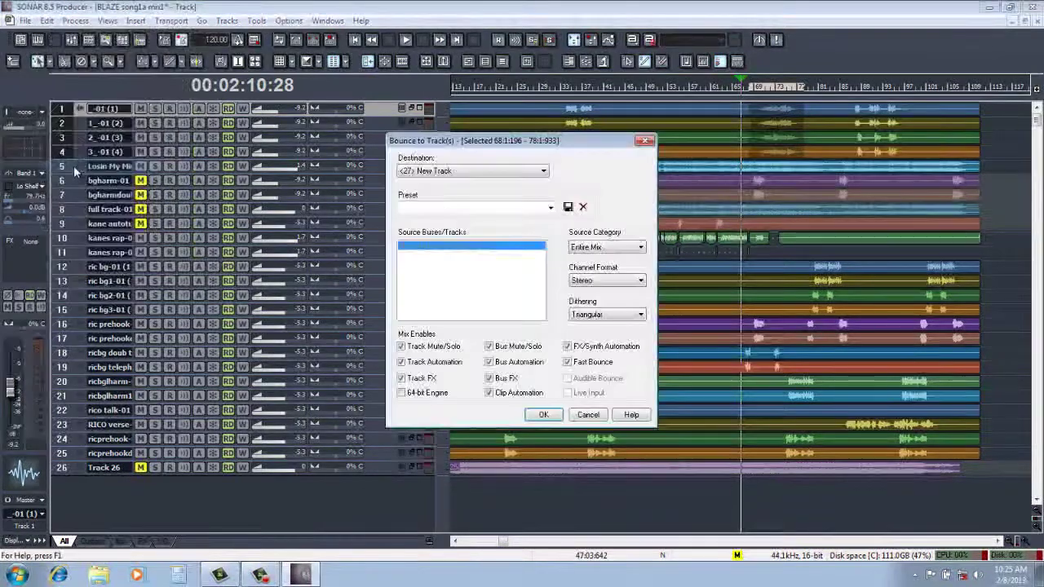
click(550, 209)
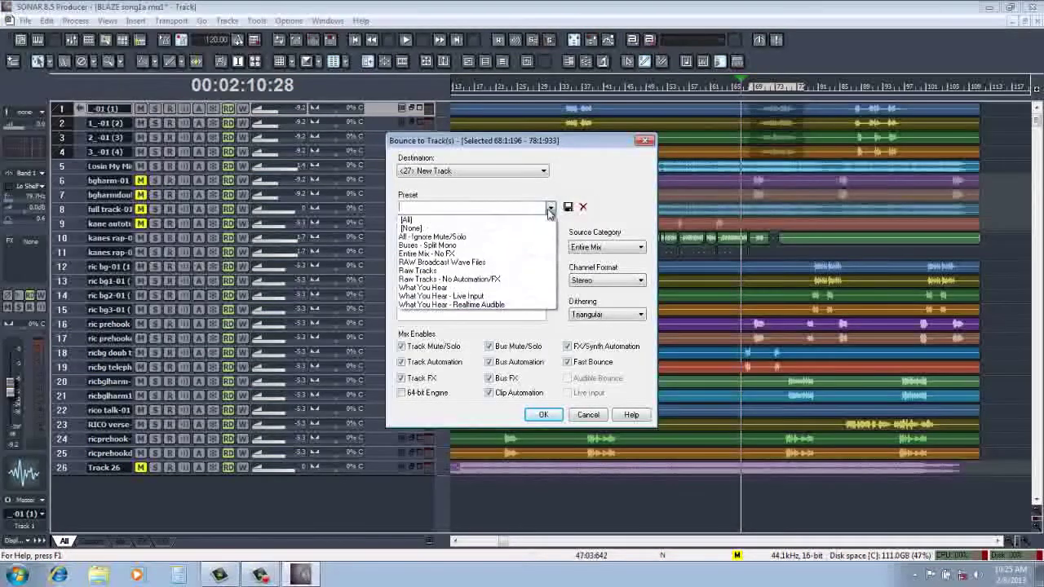
click(499, 289)
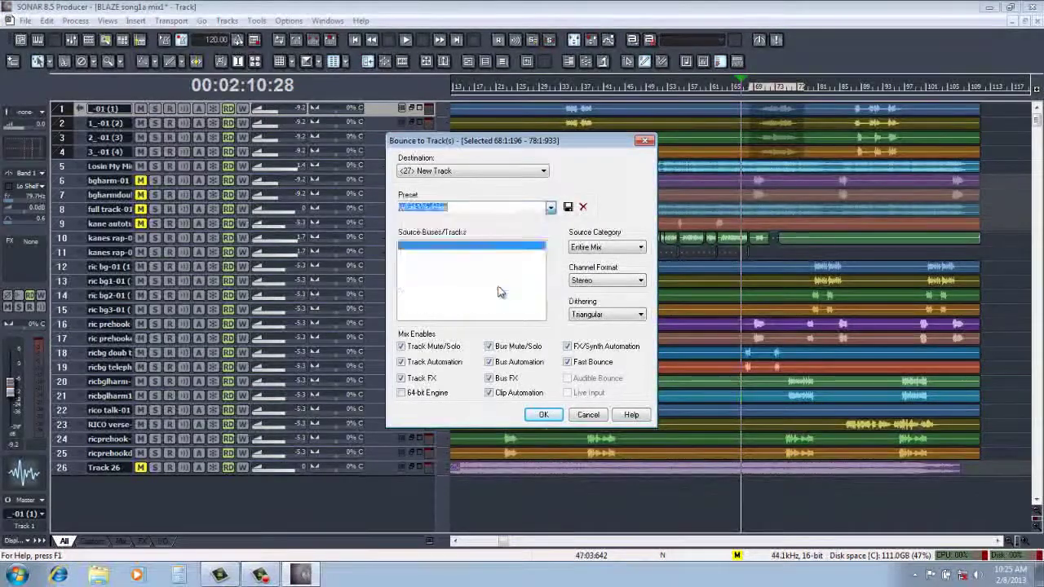
click(539, 416)
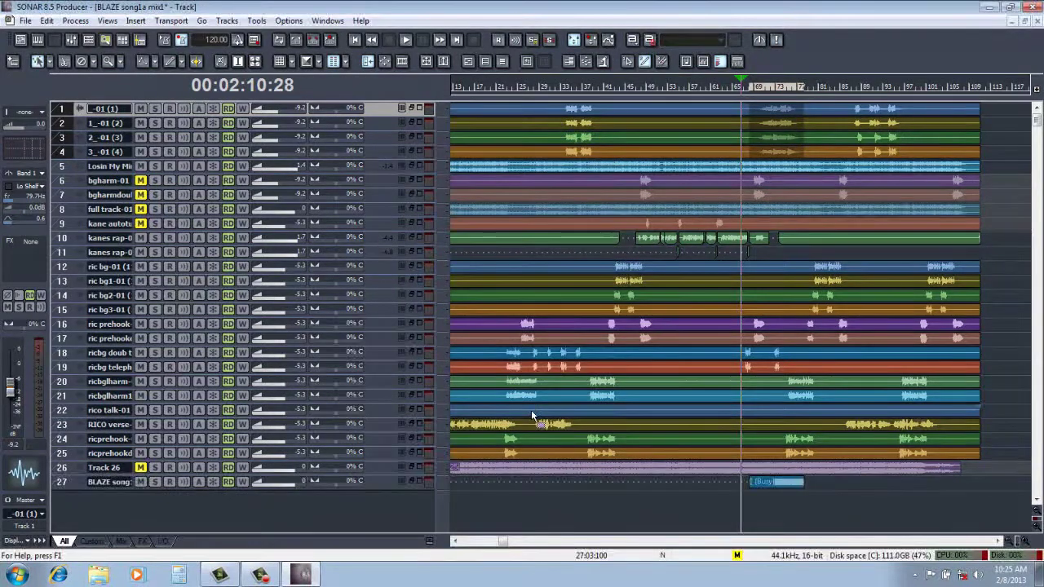
Solo original tracks 1 through 4 and play the bounced passage from 00:02:17:22
right_click(67, 114)
mouse_move(90, 287)
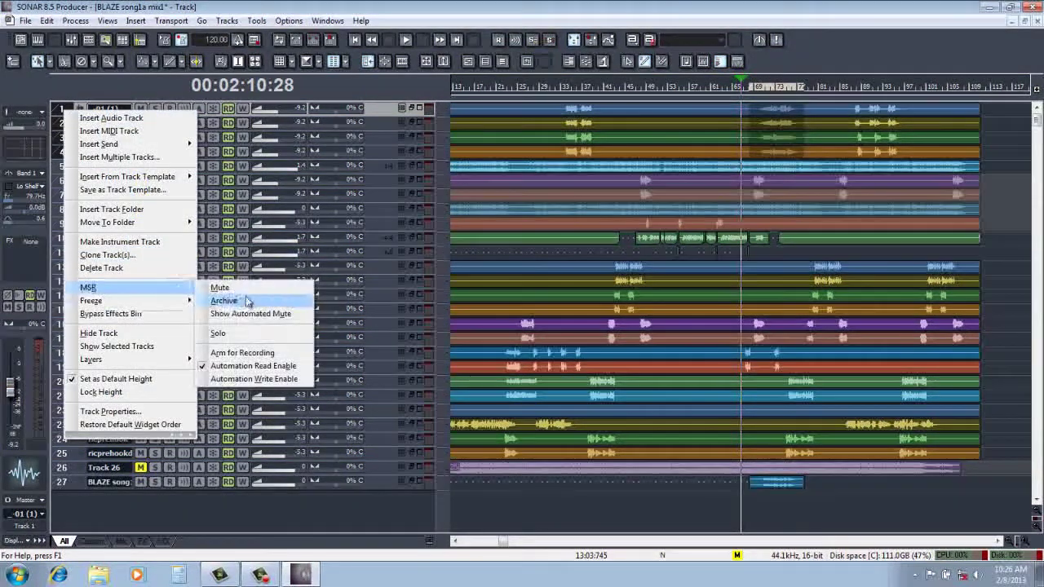
click(220, 331)
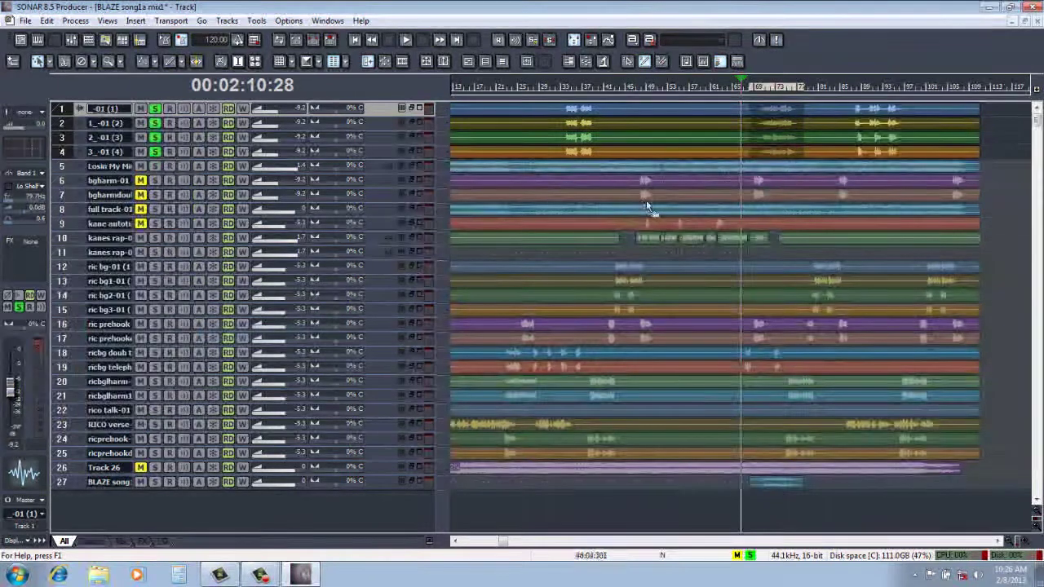
click(759, 92)
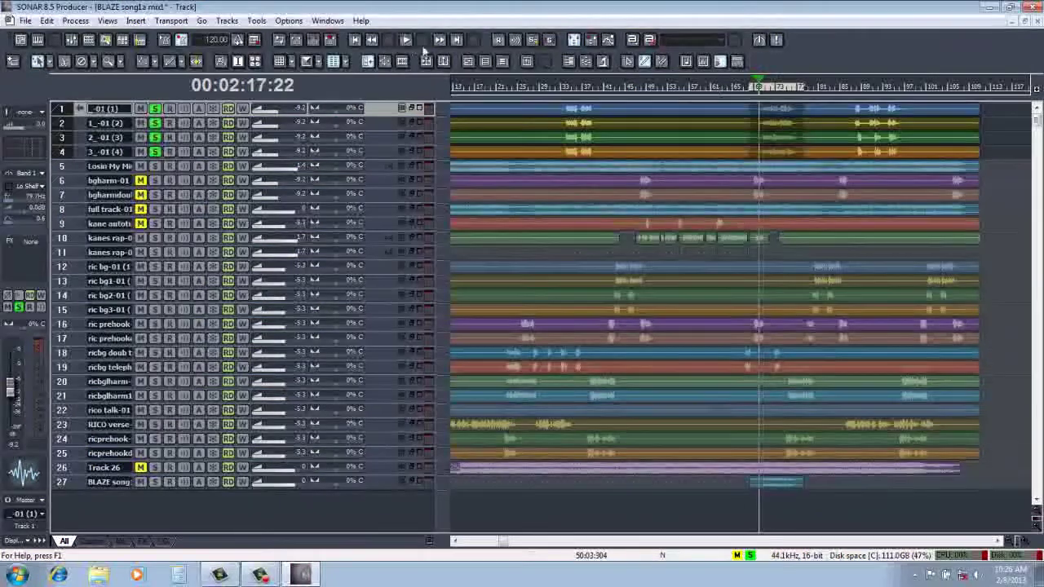
click(407, 40)
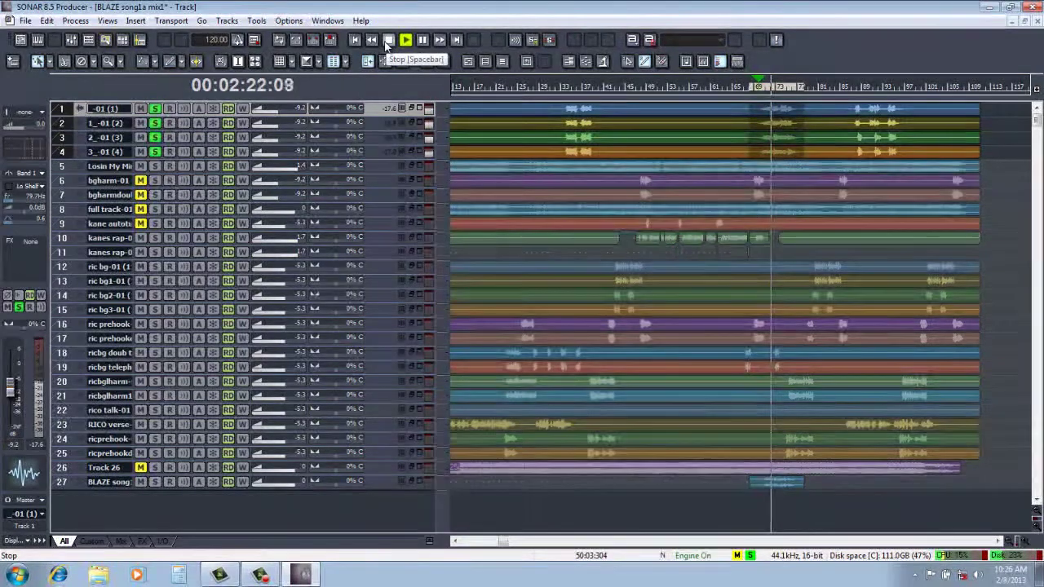
click(387, 40)
Turn off solo on tracks 1 through 4
click(155, 109)
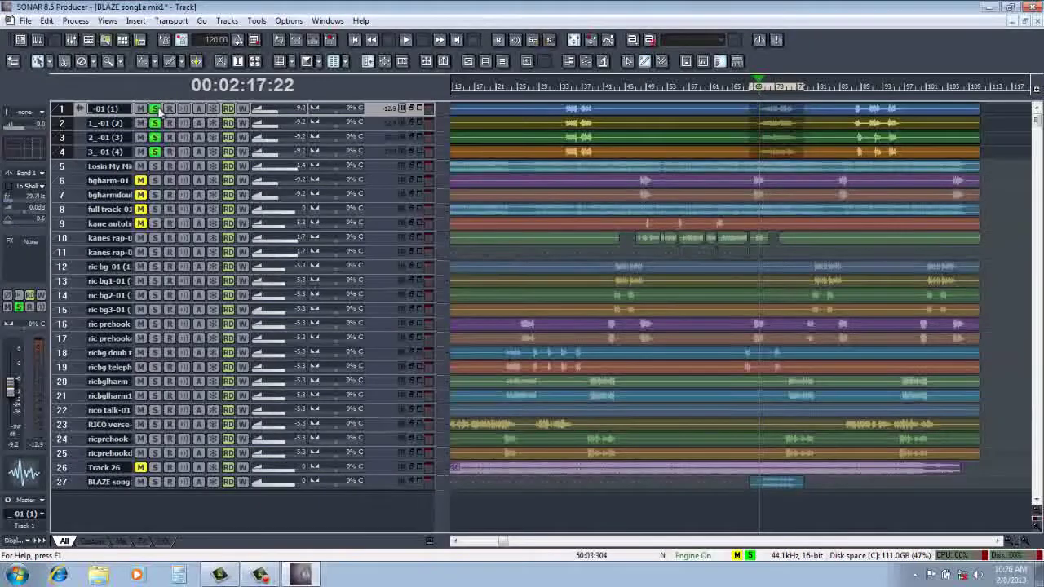
click(155, 123)
click(155, 152)
click(155, 137)
click(155, 152)
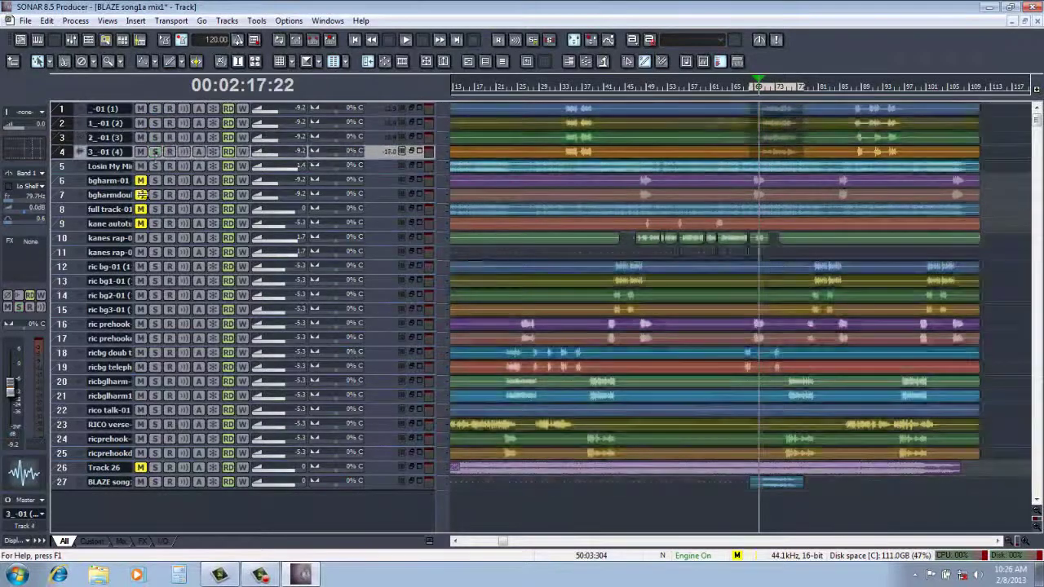
Solo the bounced track 27 and play it from 00:02:17:22
click(58, 482)
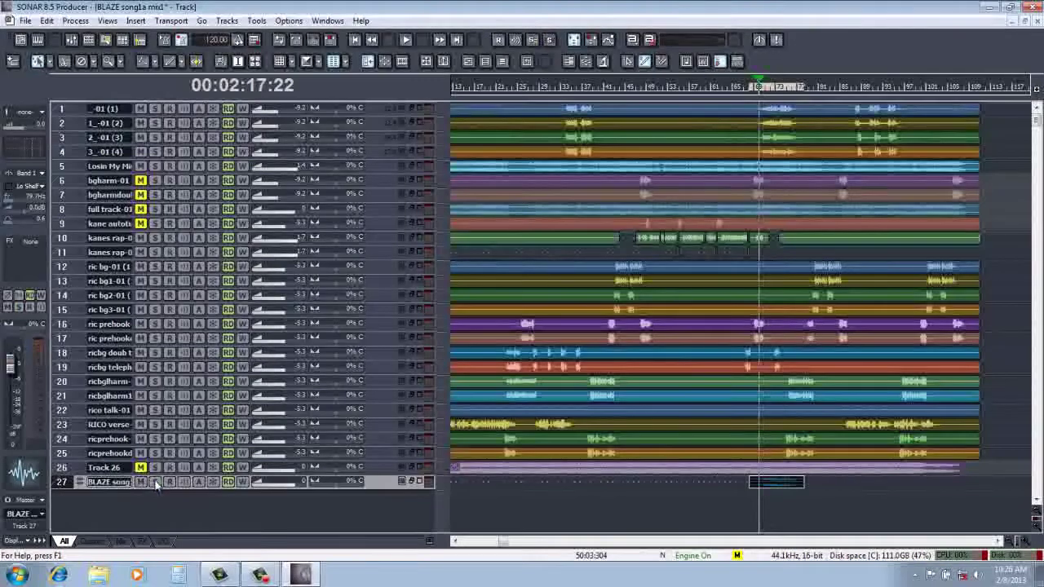
click(155, 481)
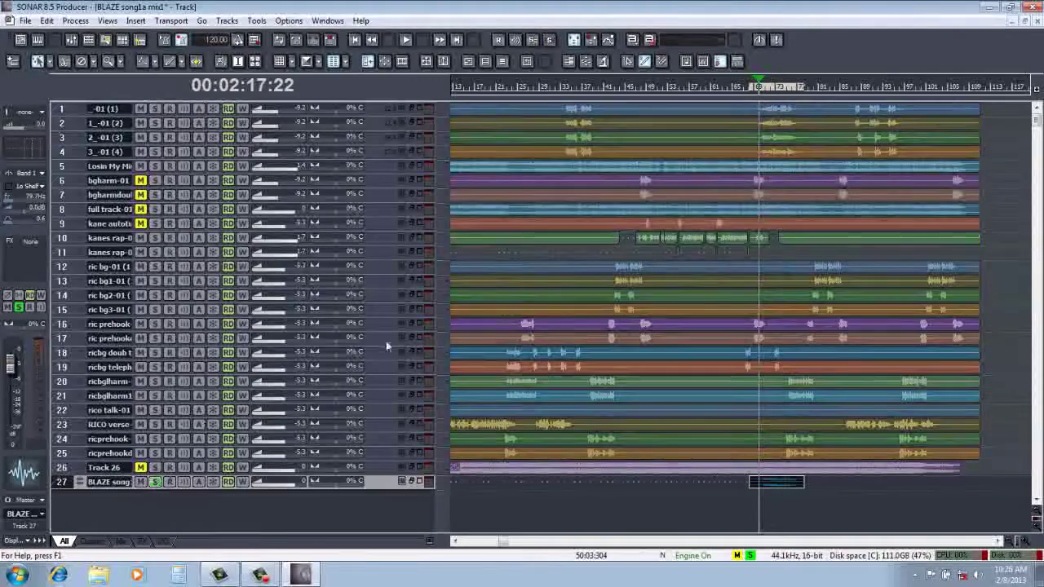
click(406, 40)
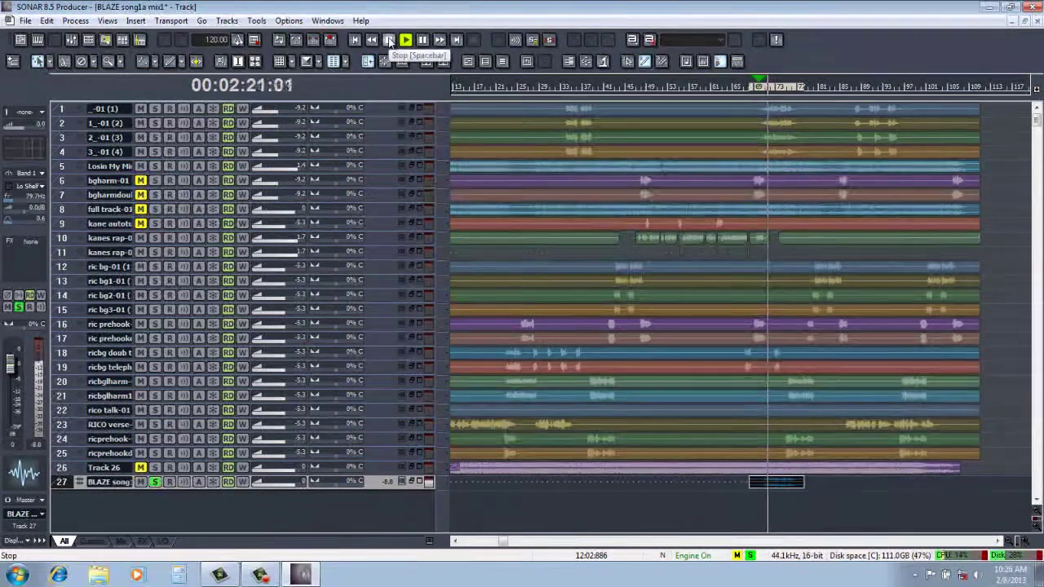
click(388, 40)
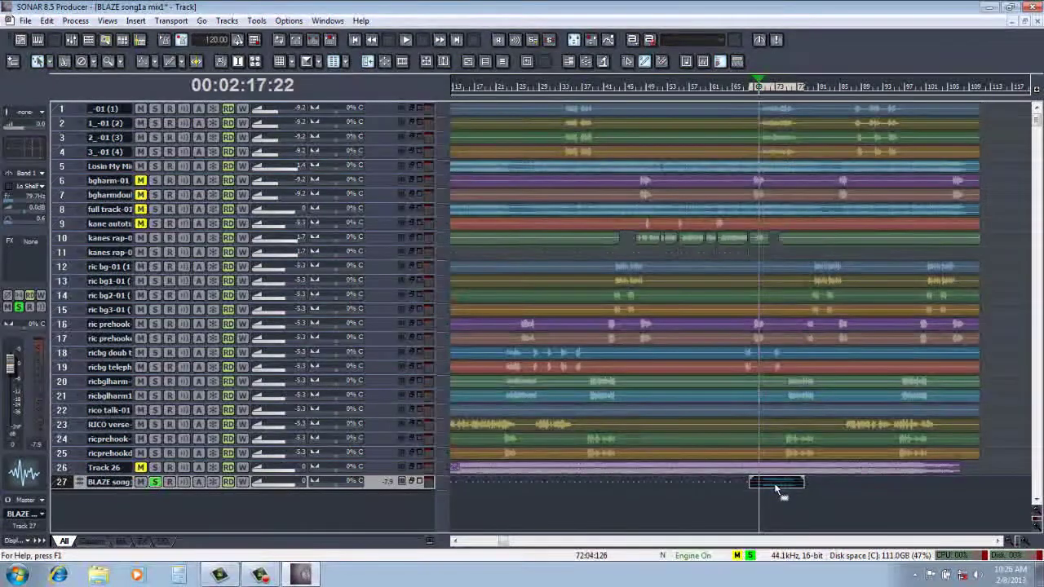
Delete the original tracks 1 through 4 and the muted full track-01 track
click(65, 110)
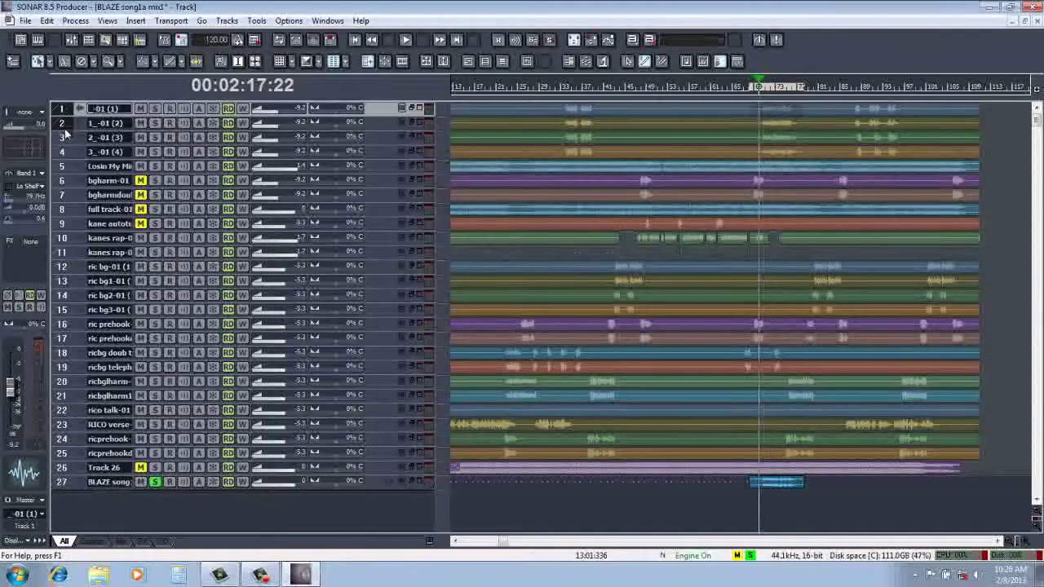
right_click(63, 112)
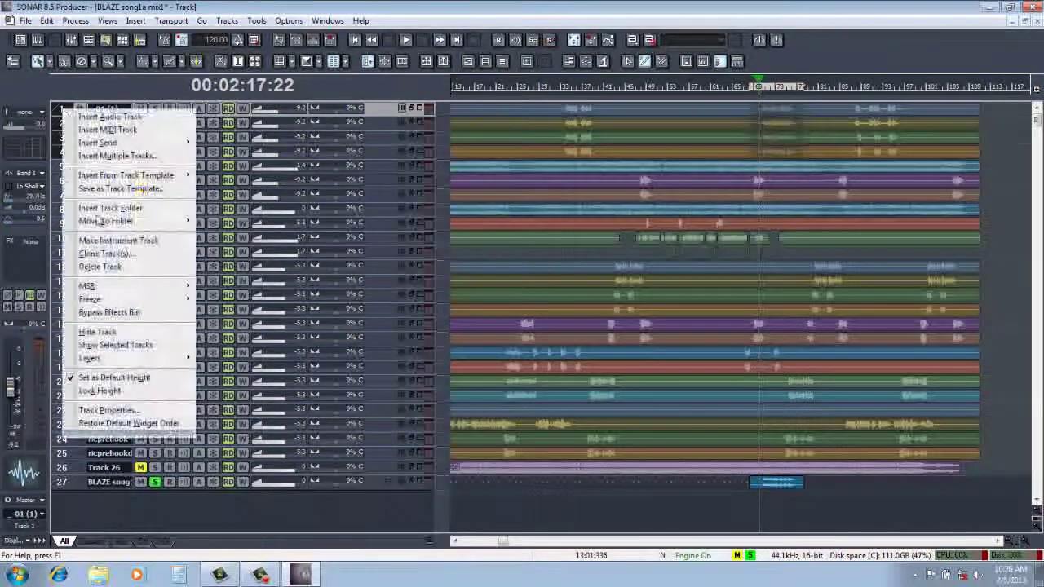
click(94, 269)
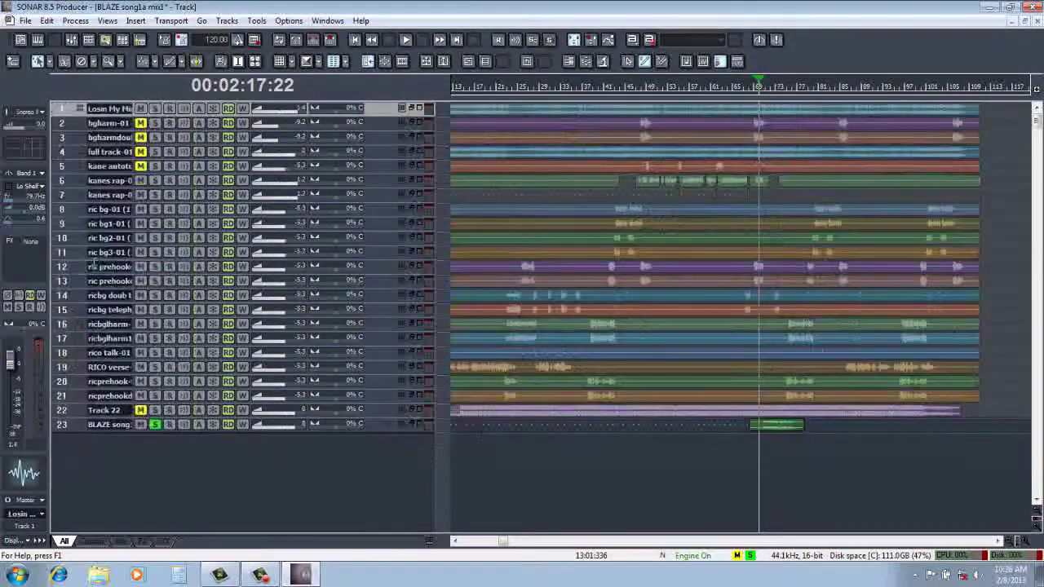
click(64, 147)
right_click(64, 149)
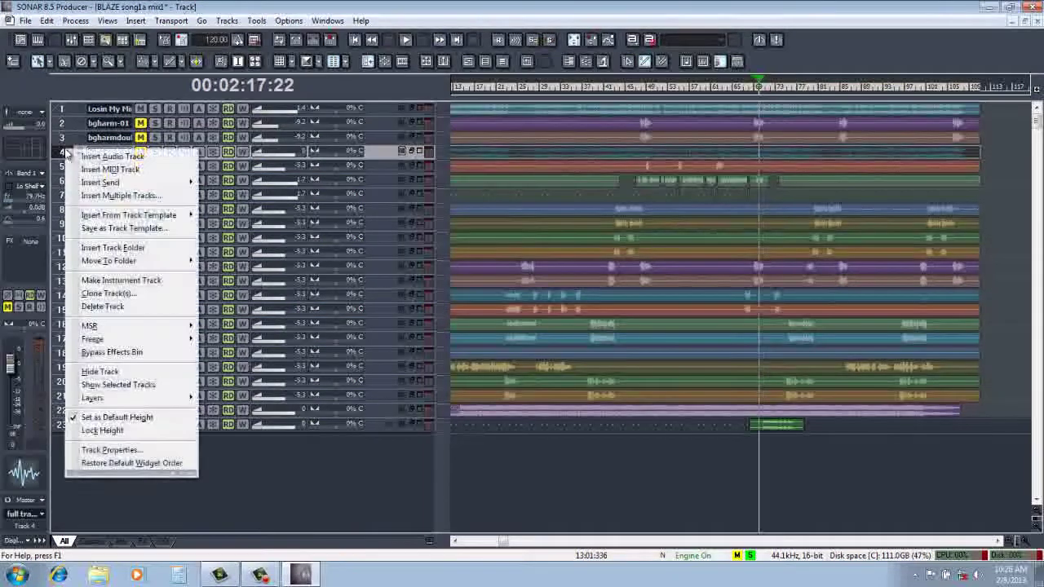
click(82, 306)
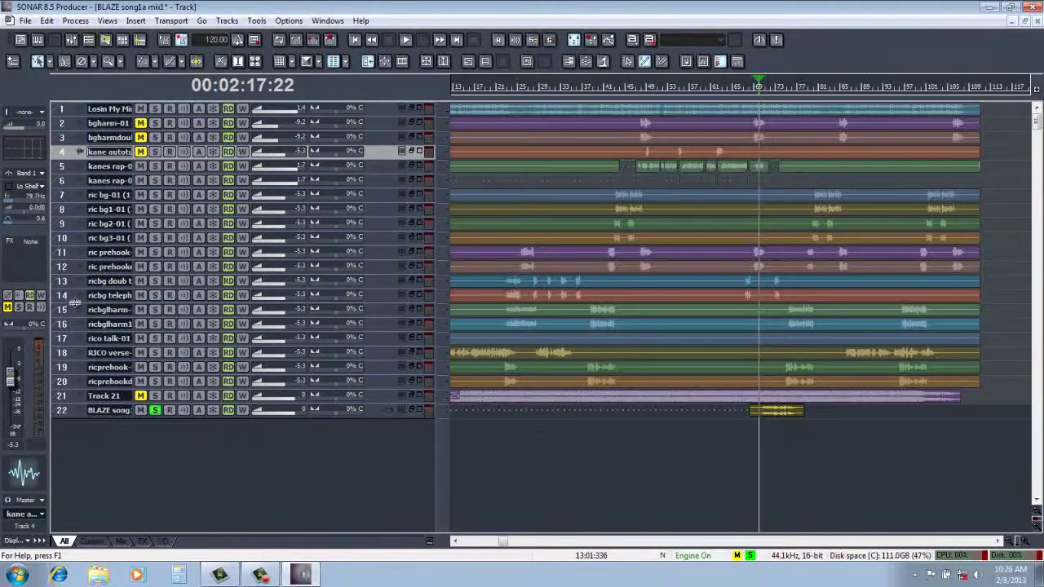
Unmute the two bgharm vocals on tracks 2 and 3
click(140, 124)
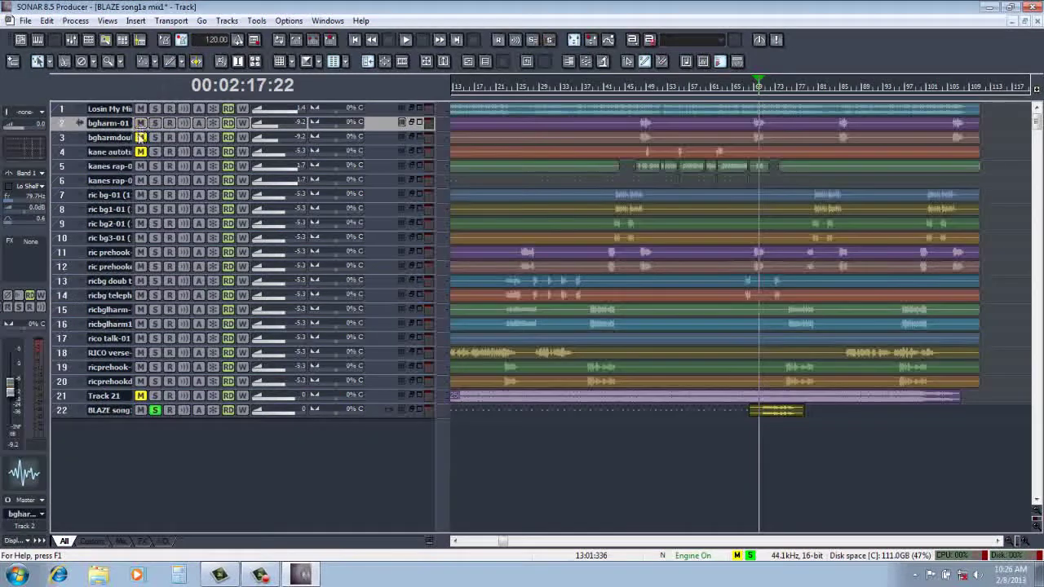
click(141, 138)
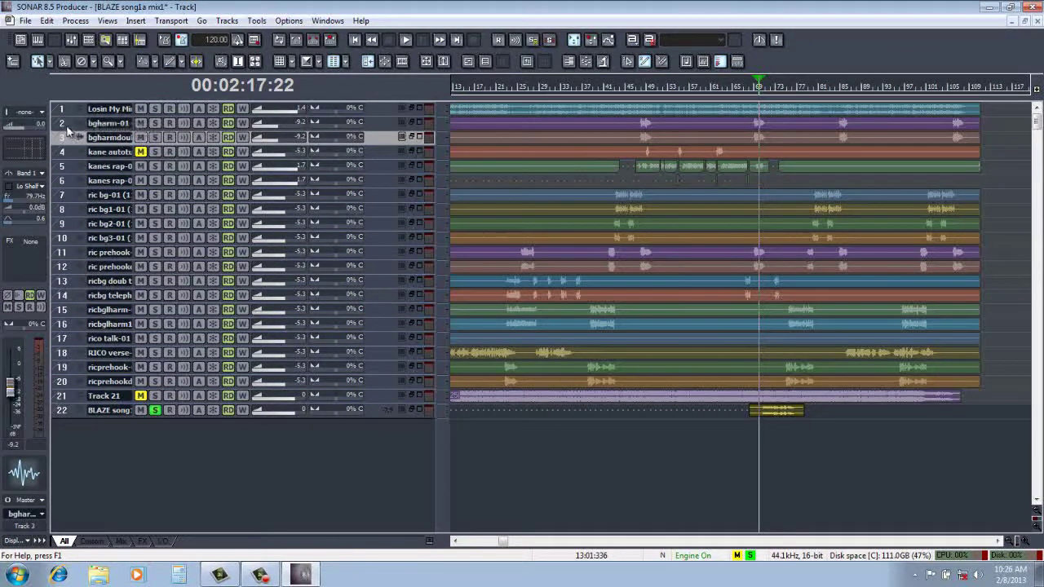
Bounce tracks 2 and 3 from about measure 44 to 74 to a new stereo track using the What You Hear preset
drag(62, 123, 62, 140)
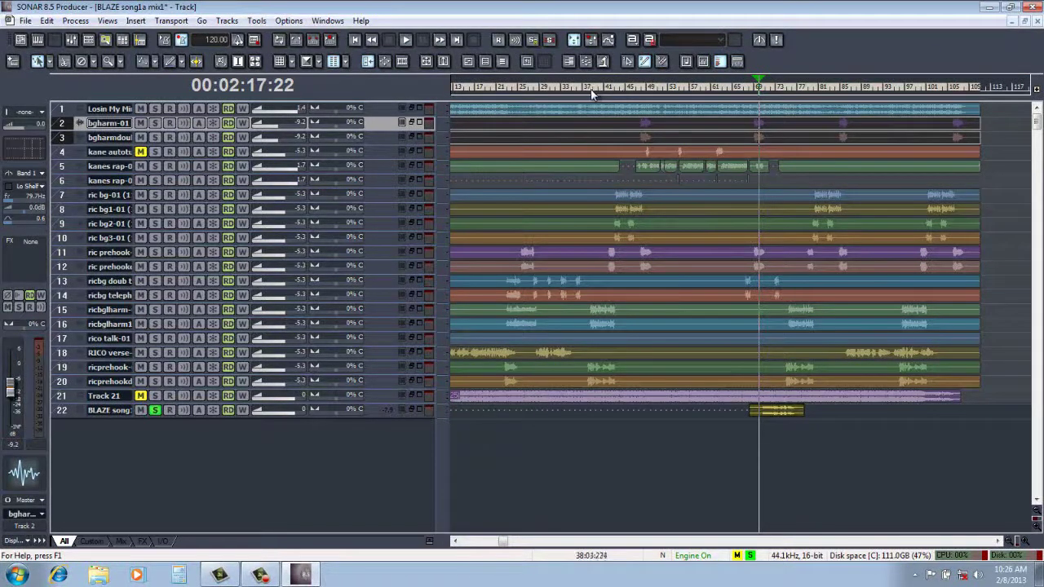
drag(623, 96, 742, 111)
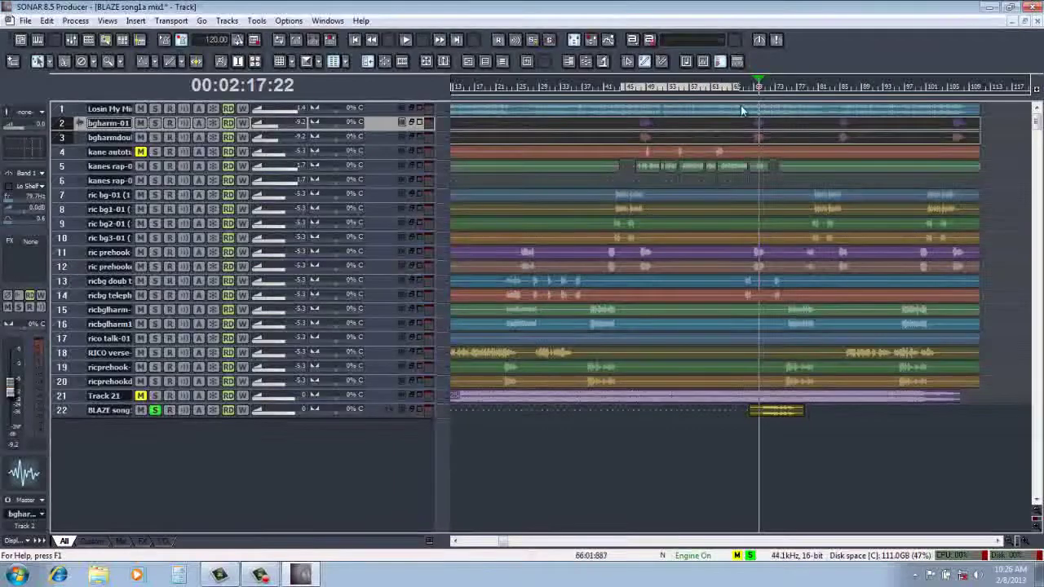
click(781, 113)
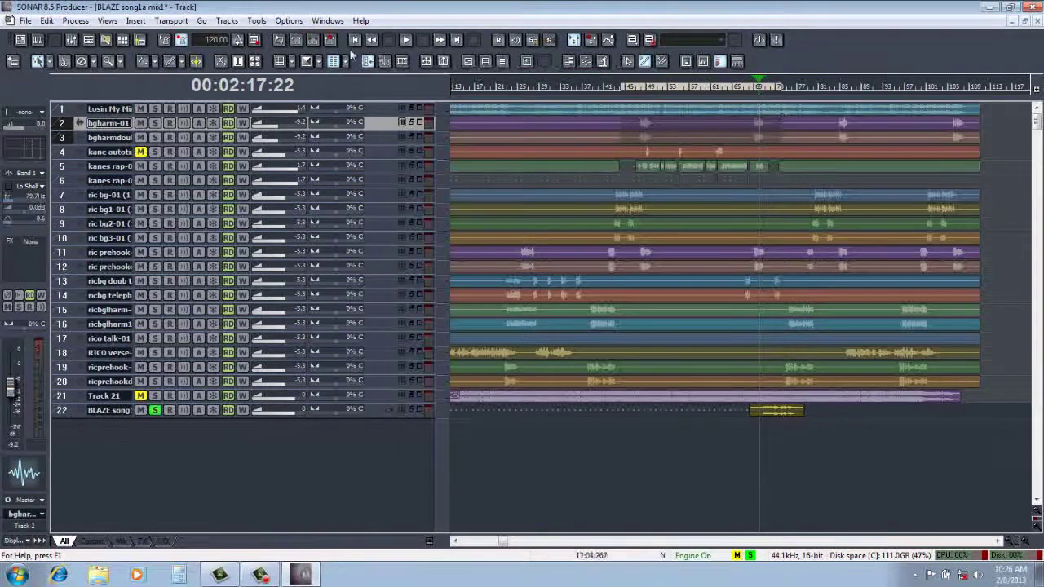
click(47, 20)
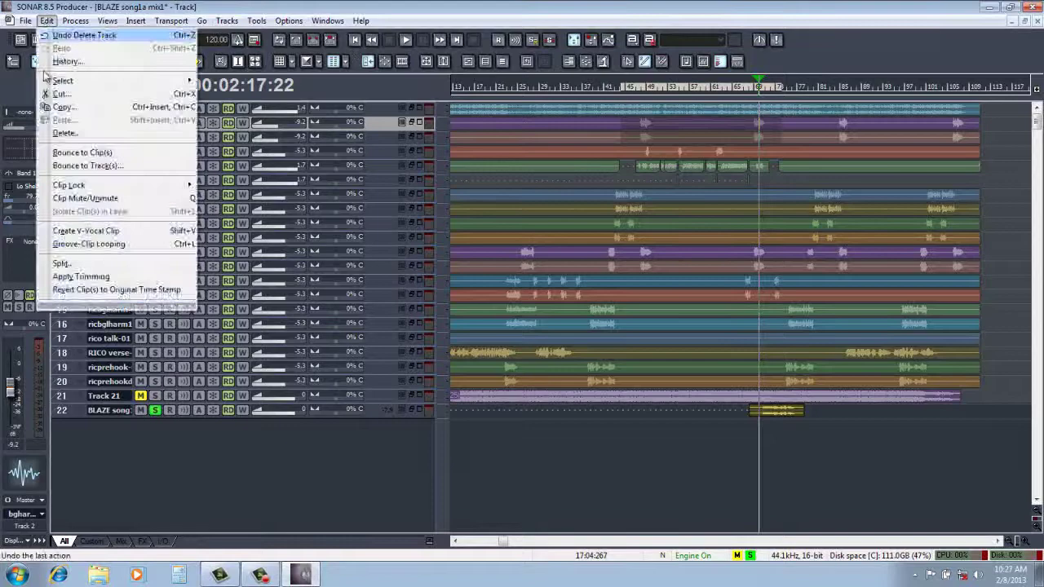
click(54, 167)
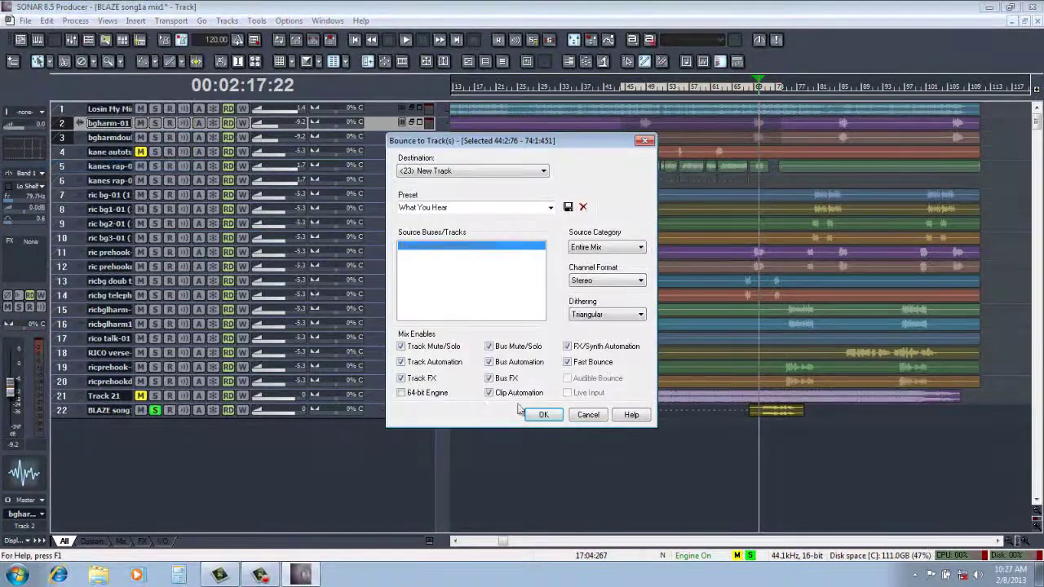
click(542, 415)
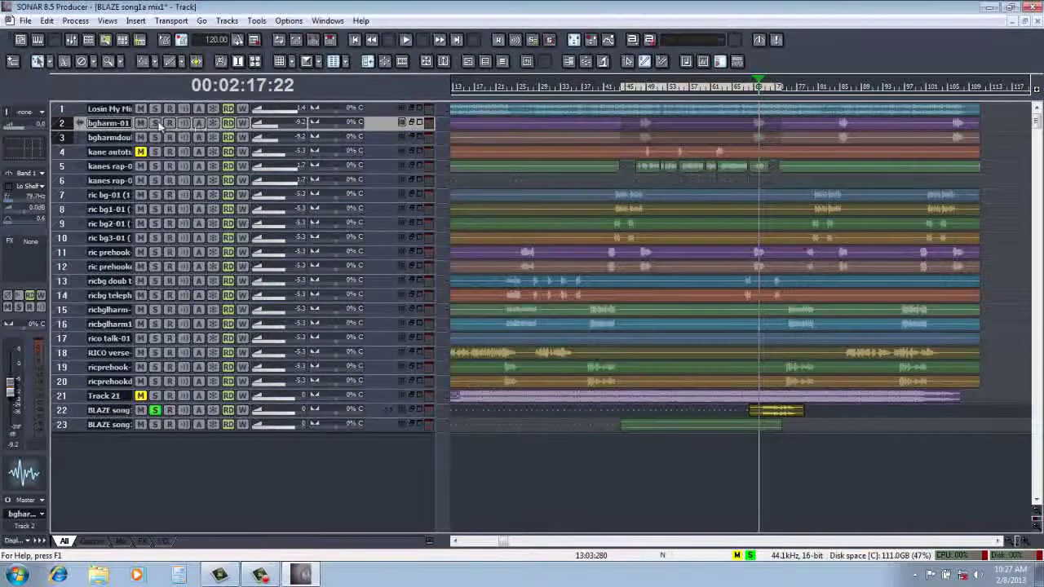
Delete the original tracks 2 and 3 and undo that deletion
right_click(65, 125)
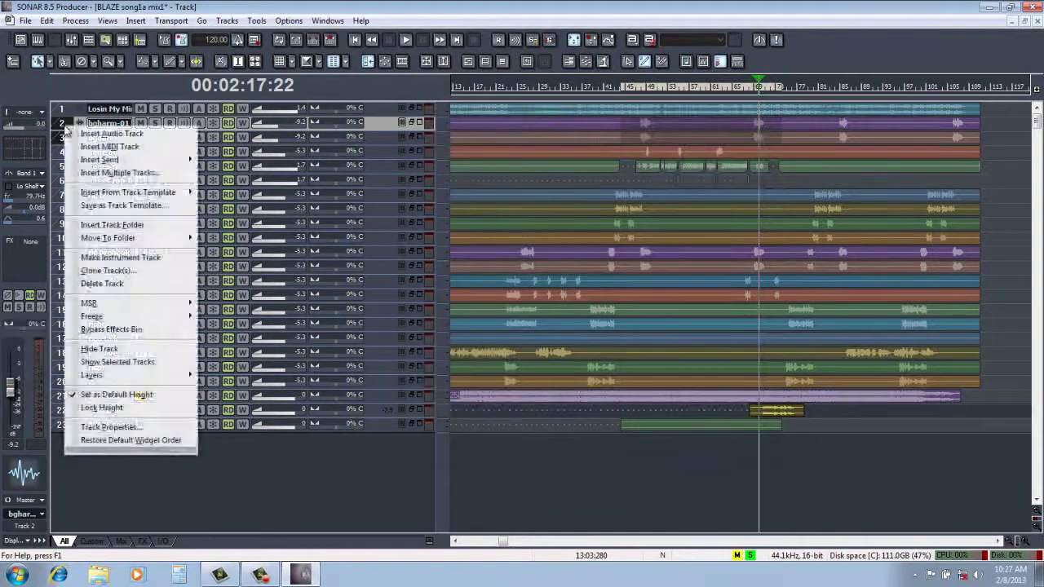
click(87, 284)
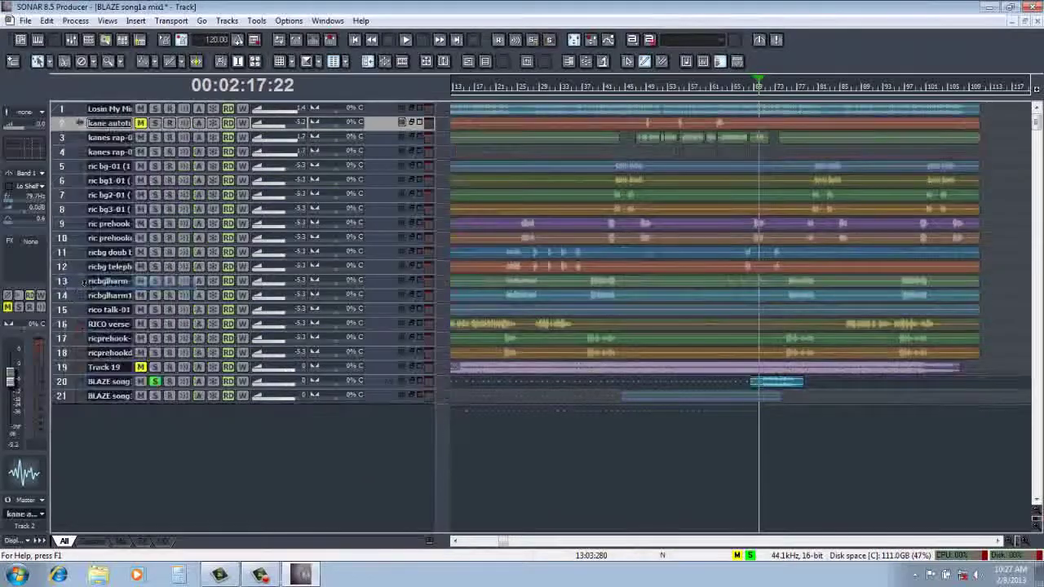
click(48, 22)
click(82, 30)
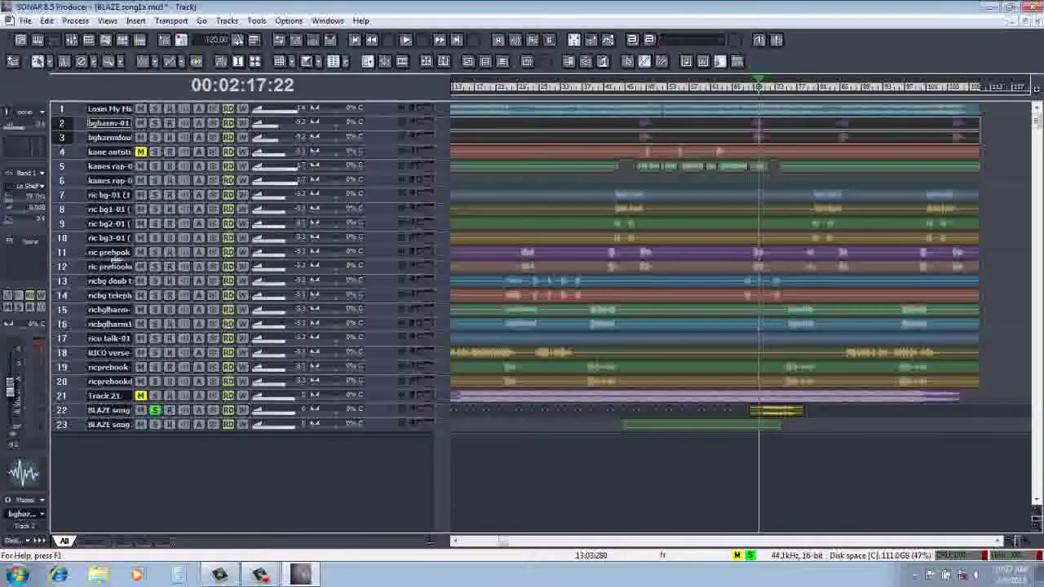
Turn off solo on the earlier bounced track 22
click(153, 410)
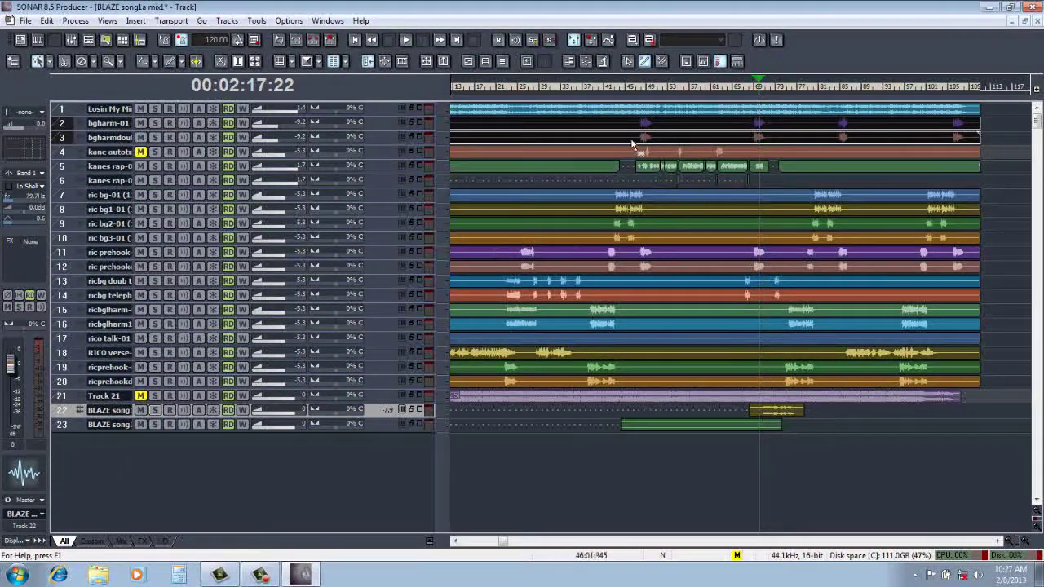
Bounce tracks 2 and 3 from about measure 47 to 73 to new track 24 with the What You Hear preset
drag(642, 92, 783, 109)
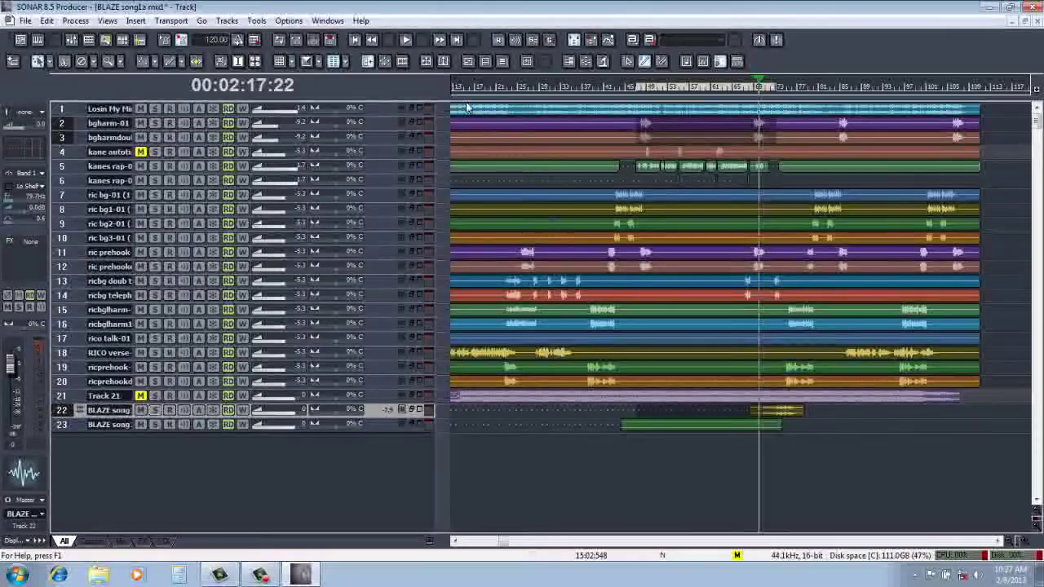
click(47, 21)
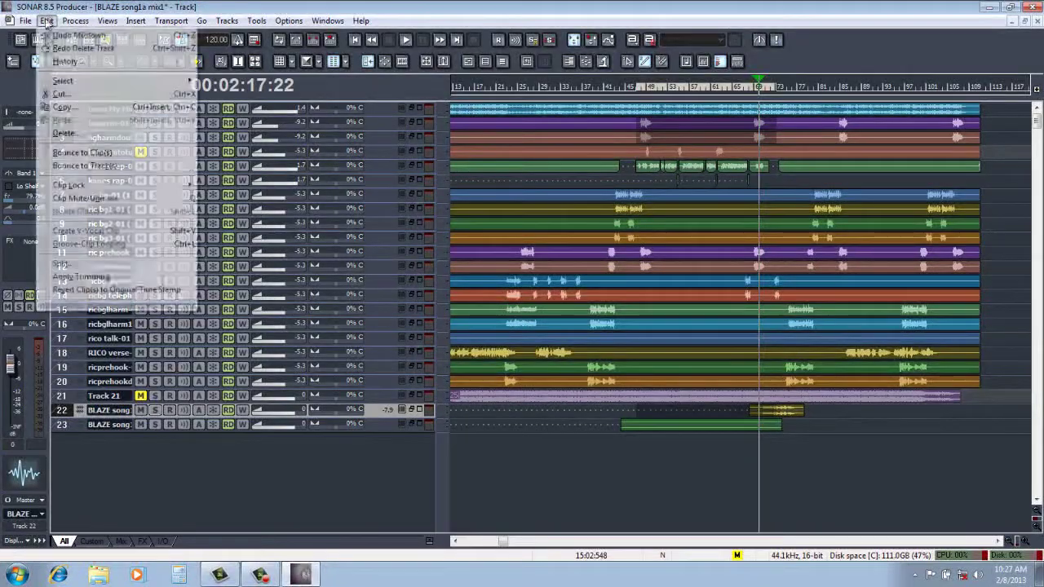
click(50, 168)
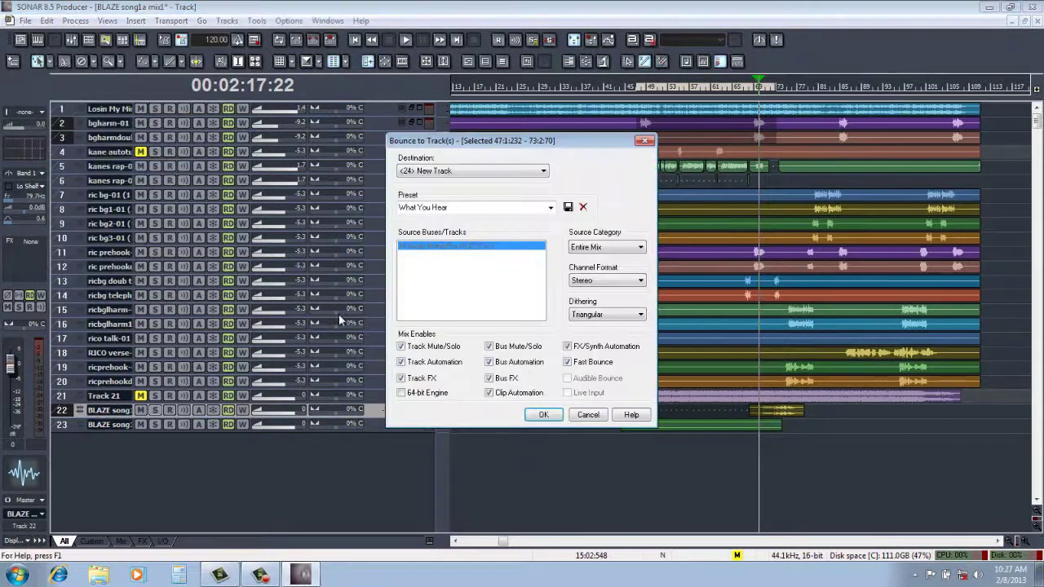
click(543, 415)
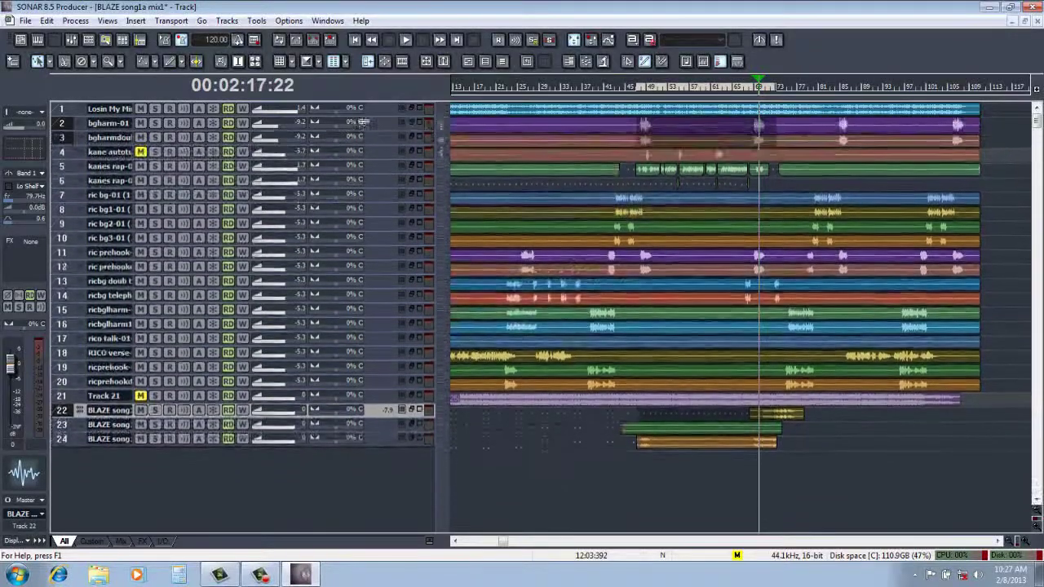
Solo the bounced track 24 and play it from 00:02:17:22
click(155, 439)
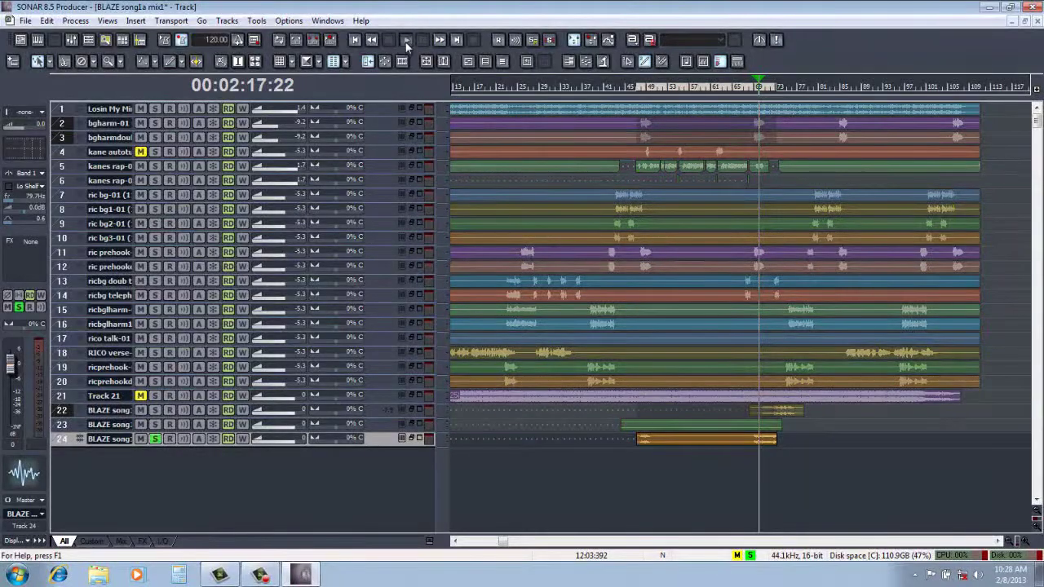
click(406, 41)
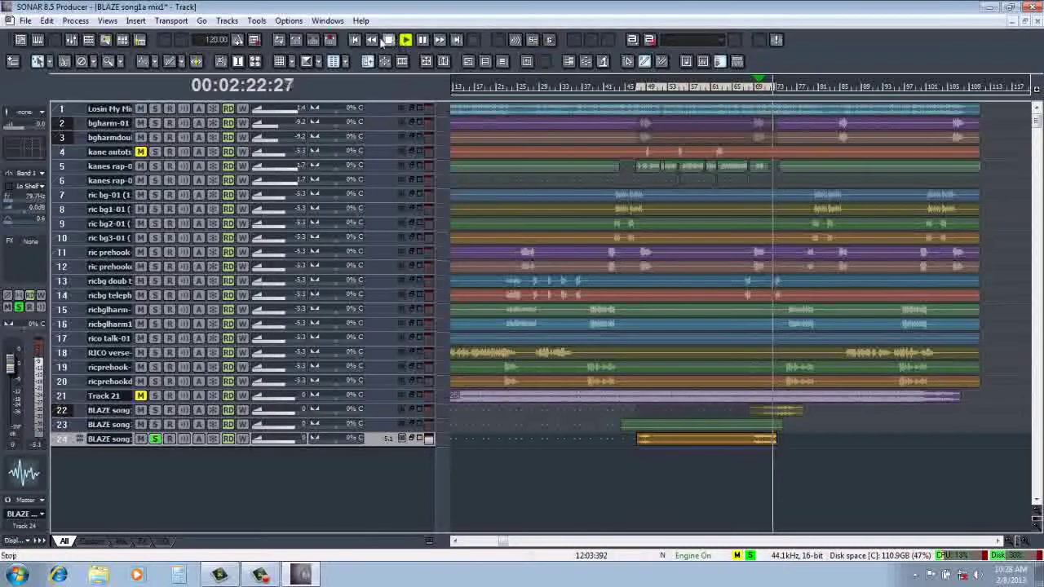
click(390, 41)
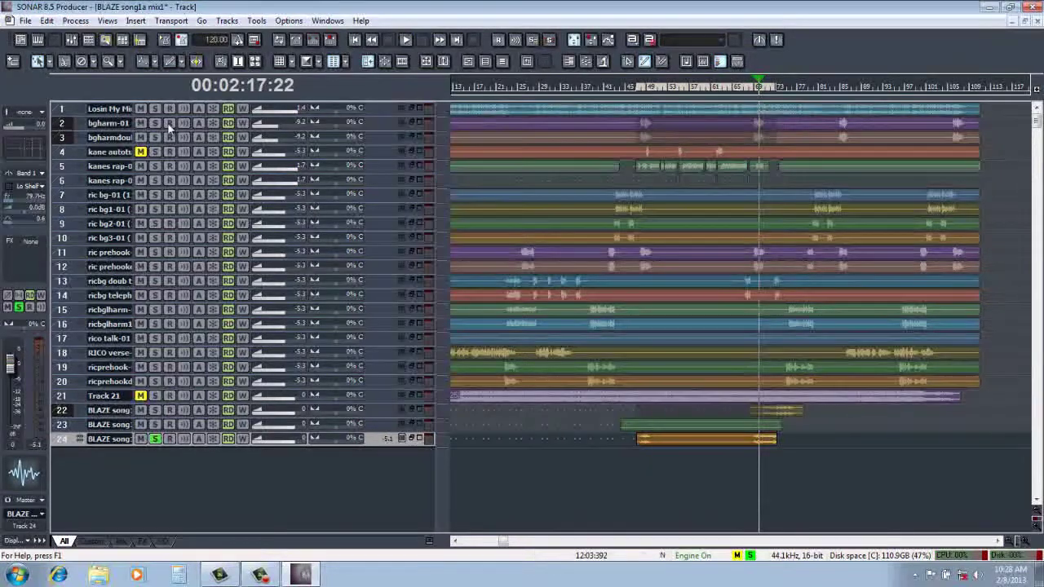
Undo the last bounce and delete the first bounced attempt on track 23
click(46, 20)
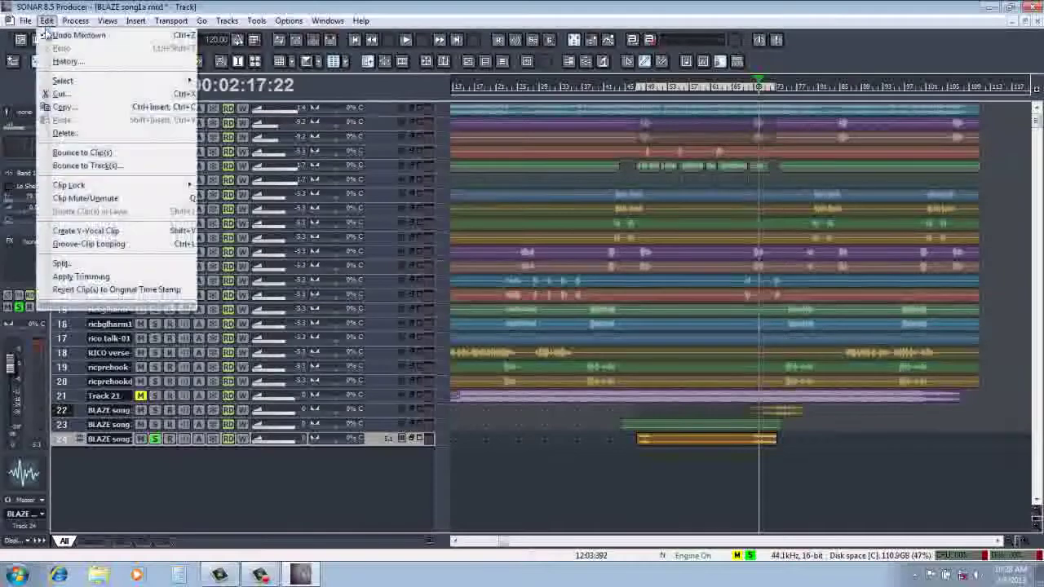
click(78, 35)
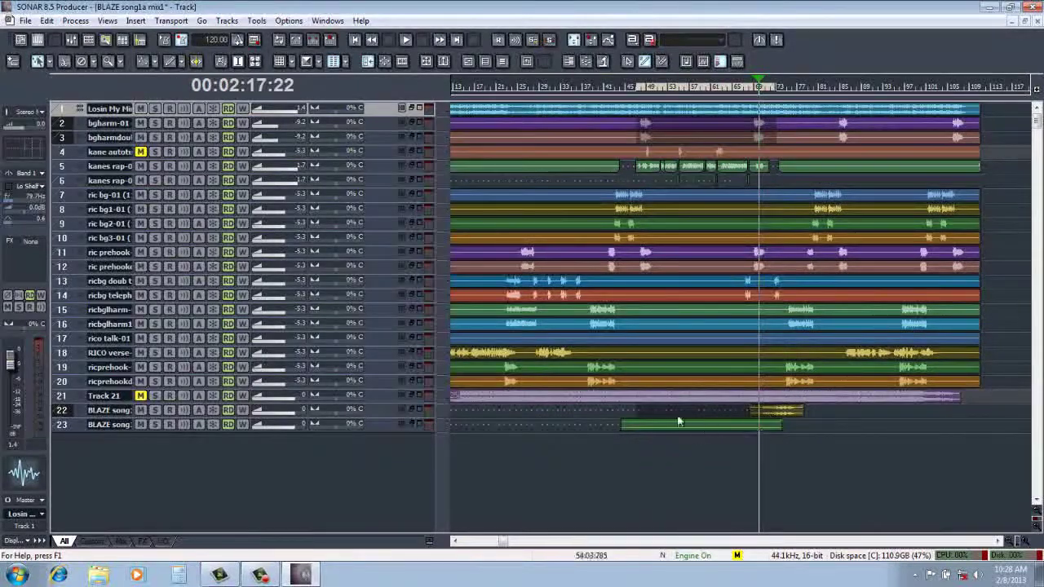
click(70, 426)
right_click(68, 424)
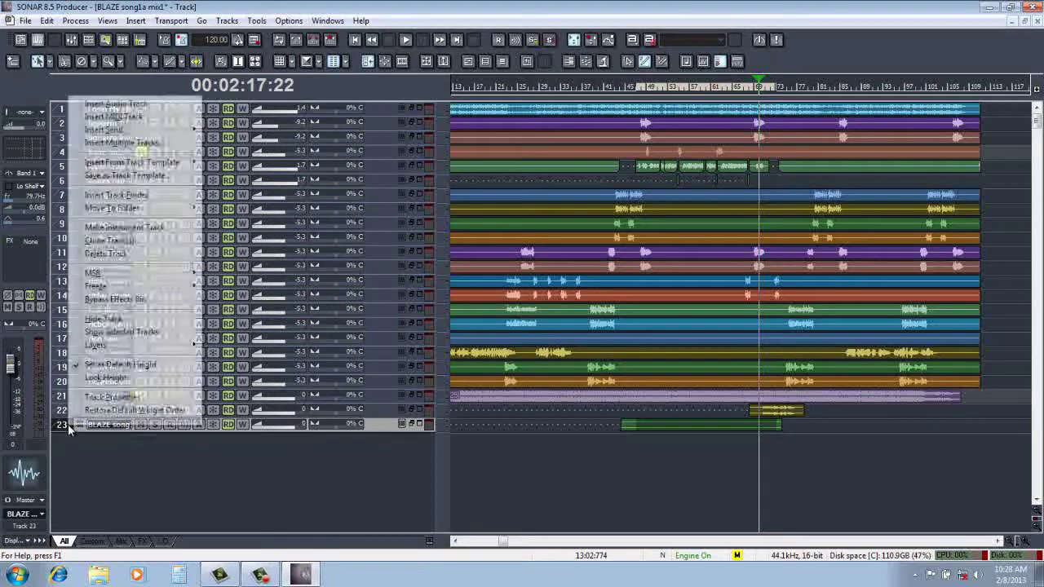
click(106, 254)
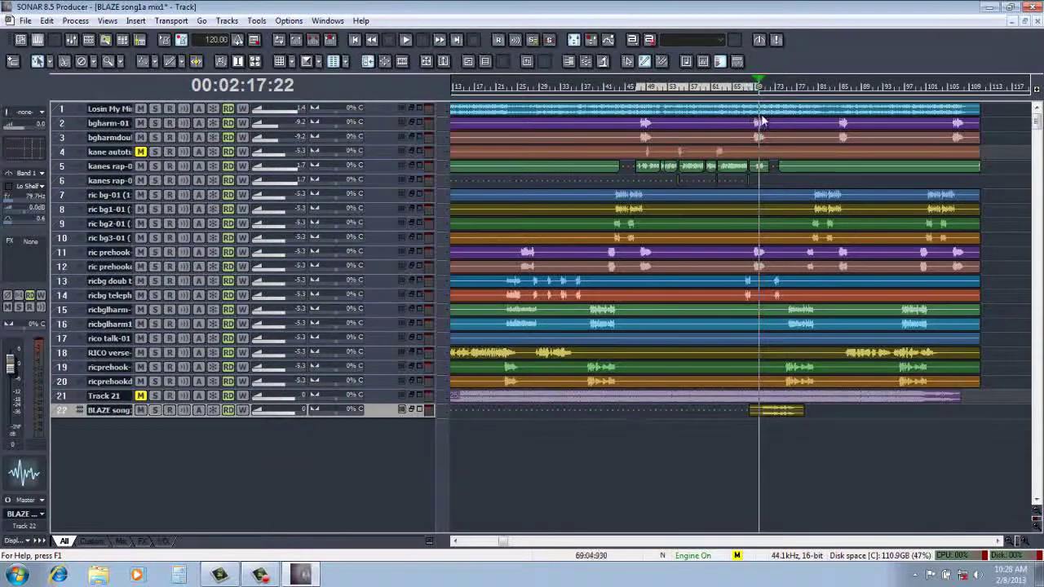
Bounce tracks 2 and 3 from about measure 47 to 71 to a new stereo track and delete both original tracks
click(63, 124)
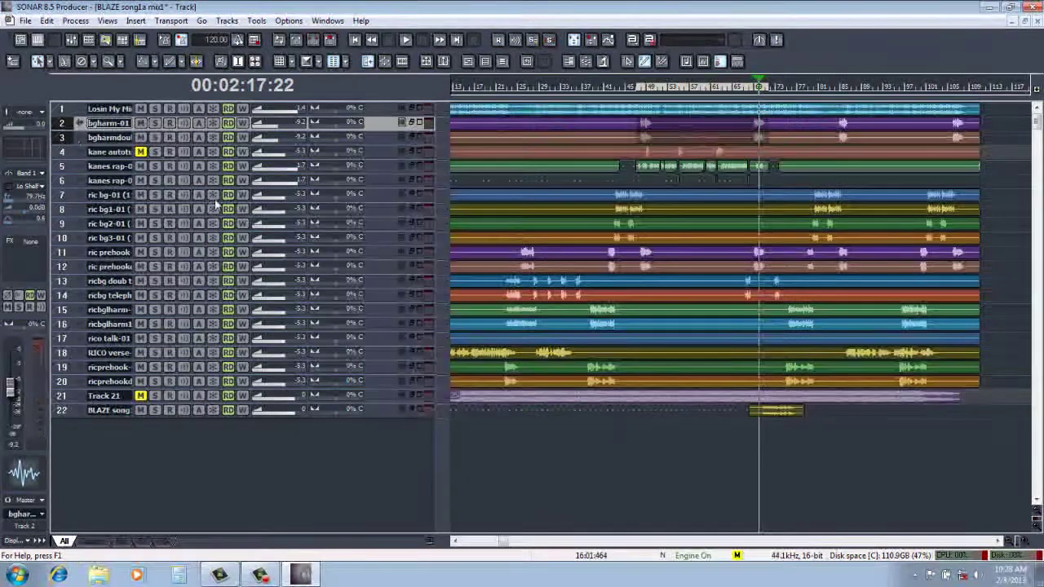
click(47, 20)
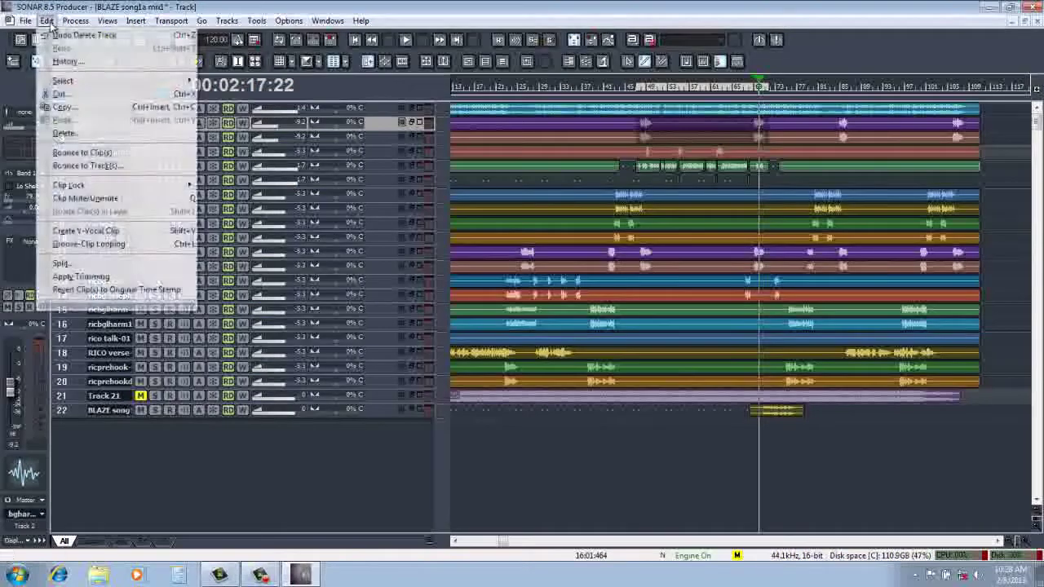
click(57, 165)
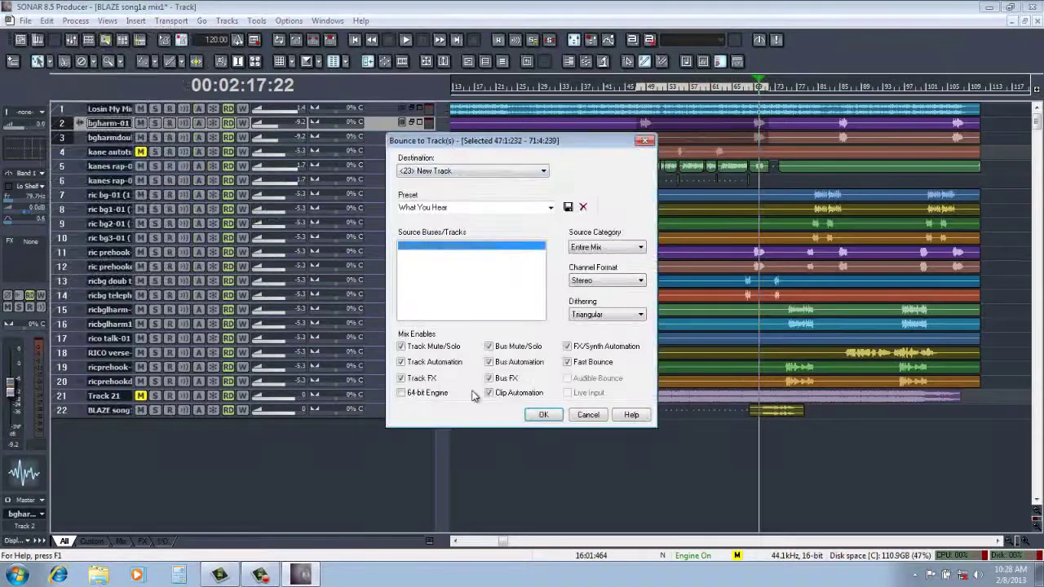
click(534, 415)
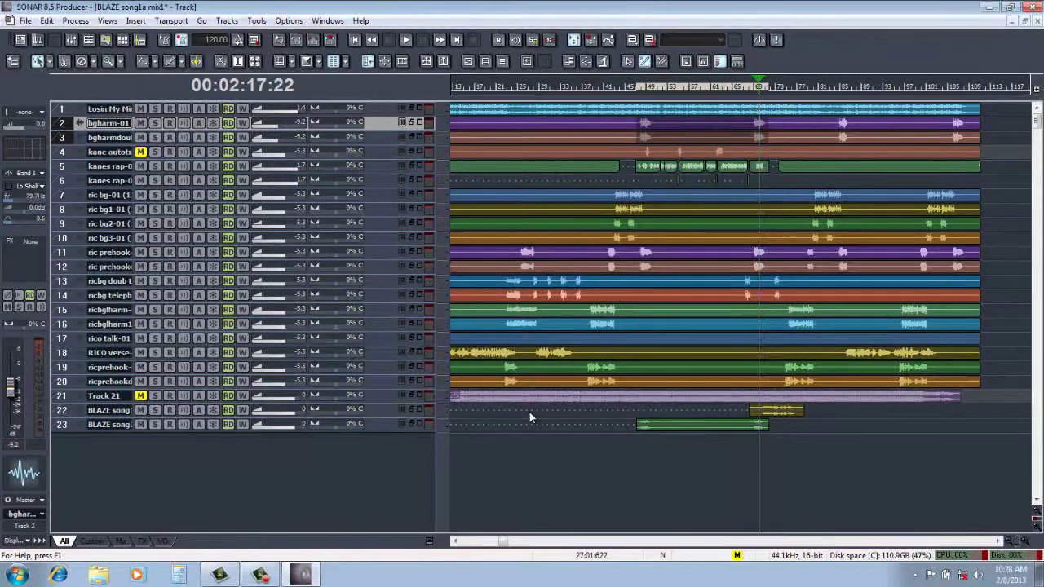
right_click(75, 124)
click(102, 282)
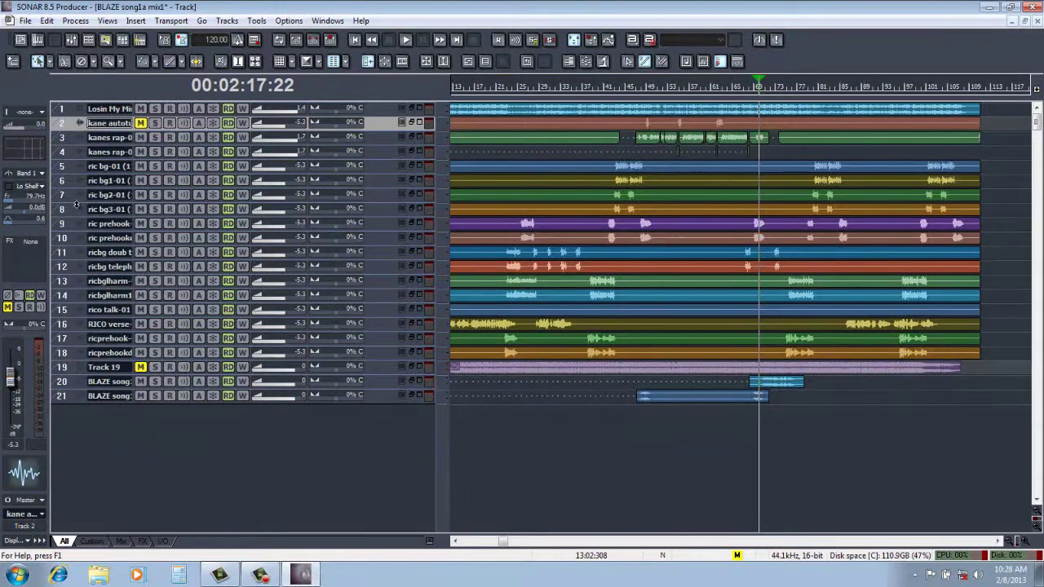
Bounce vocal tracks 5 through 14 and 16 through 18 in full to new stereo track 22 with the What You Hear preset
click(64, 152)
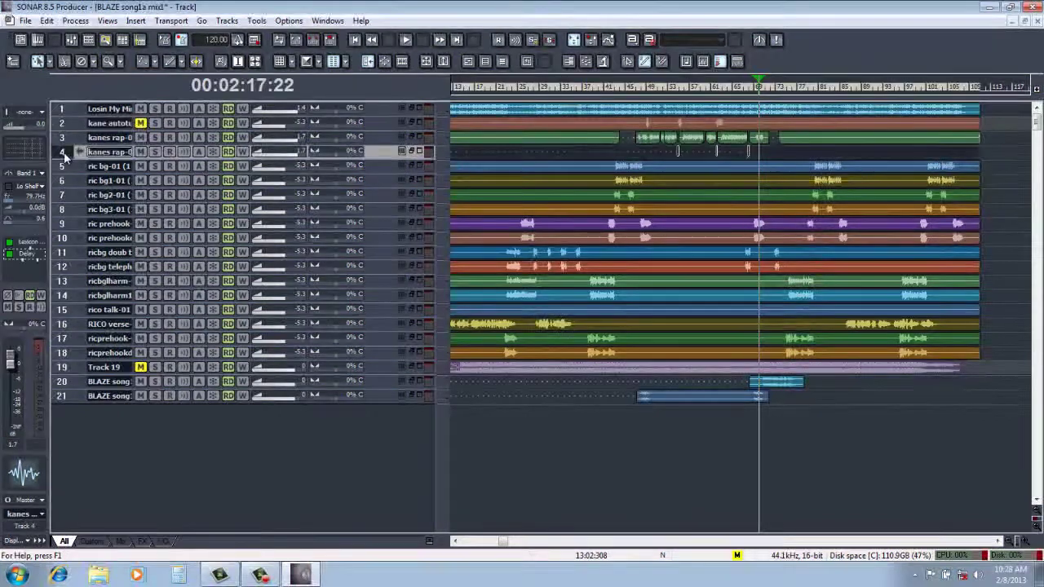
click(66, 166)
drag(65, 167, 55, 301)
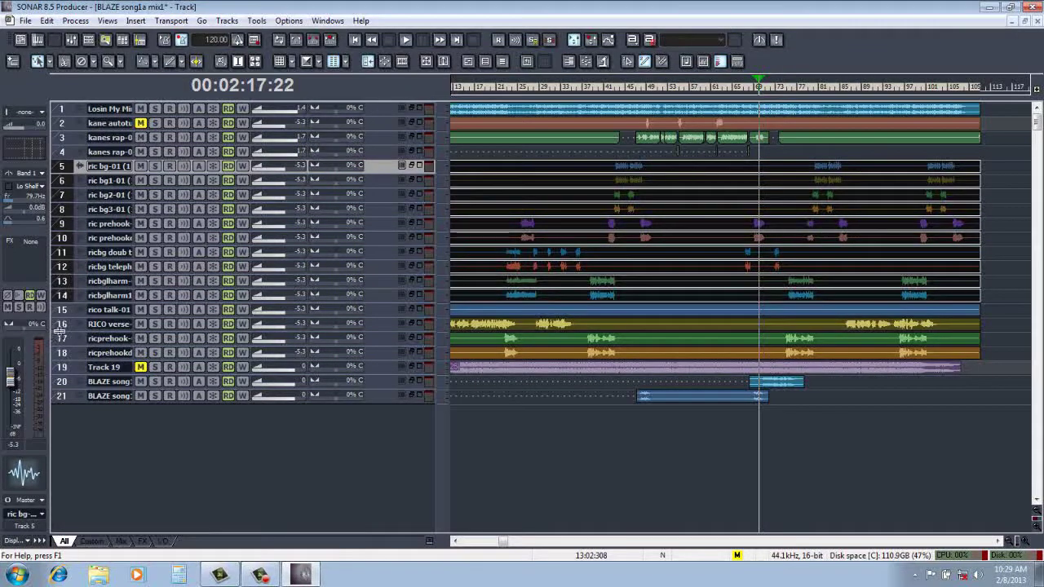
drag(65, 330, 65, 352)
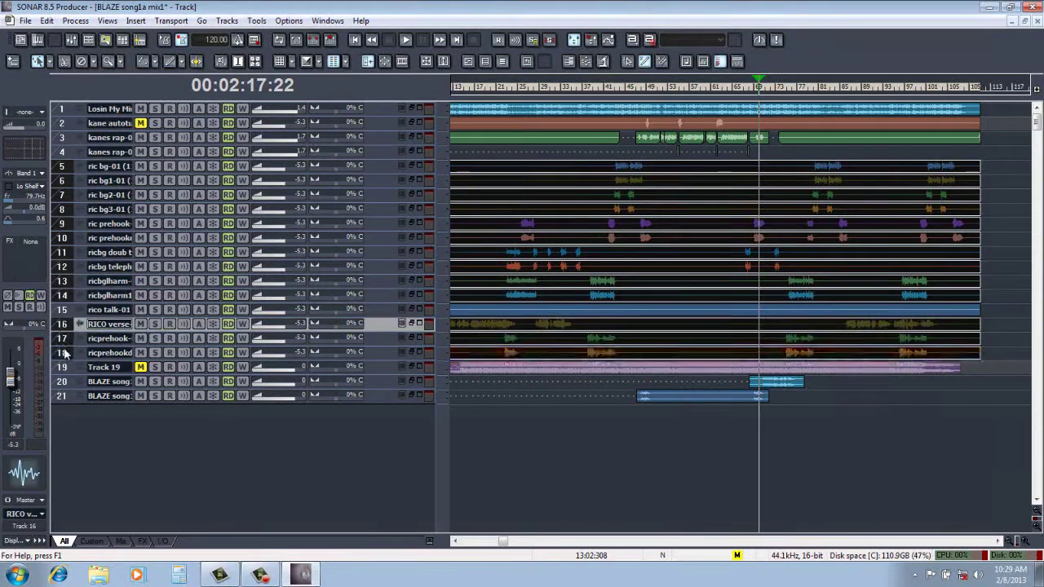
click(46, 21)
click(62, 168)
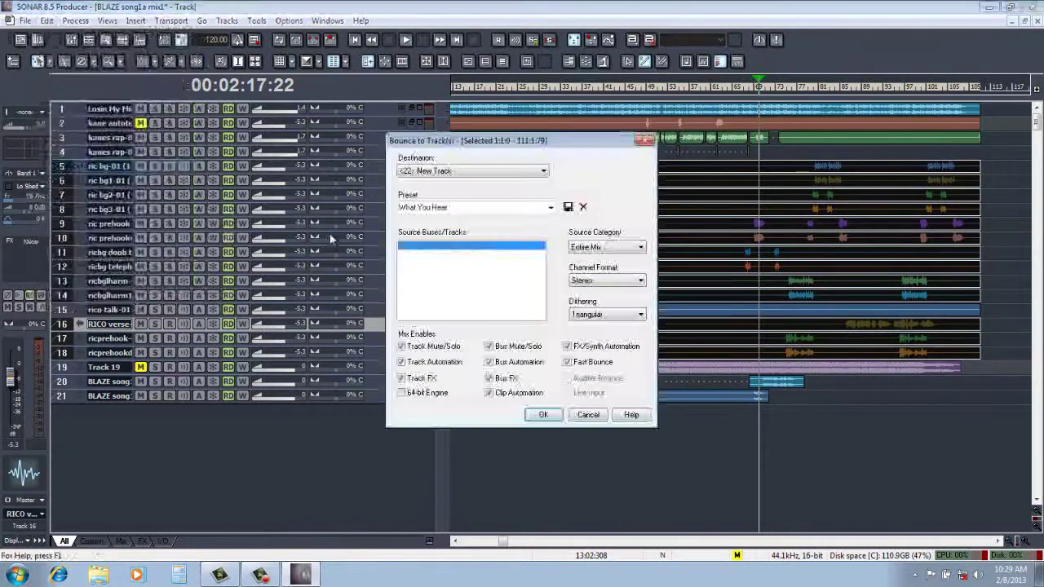
click(541, 414)
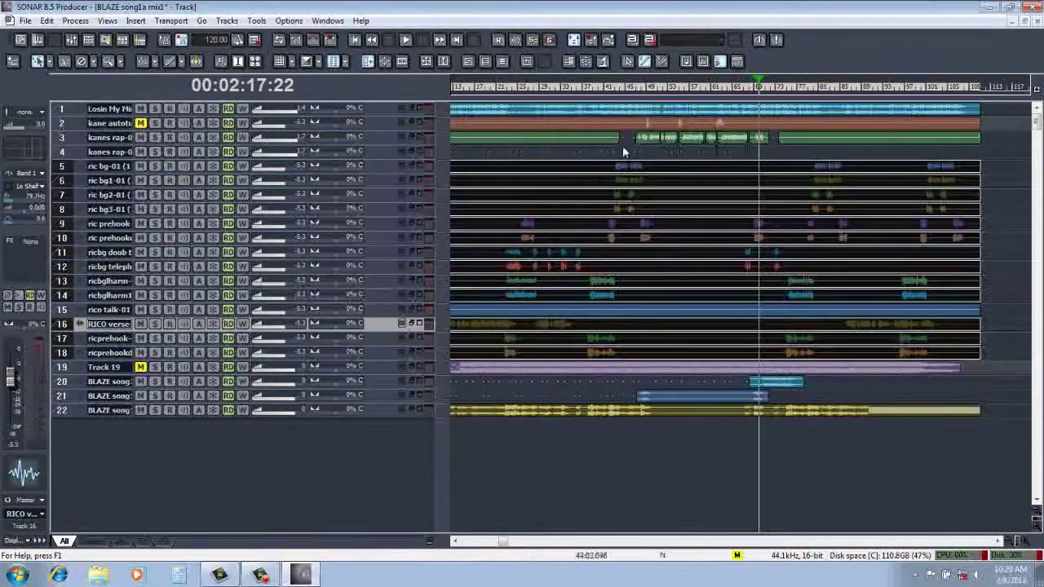
Delete all audio before about measure 29 from the bounced vocals on track 22
click(602, 92)
drag(601, 93, 594, 97)
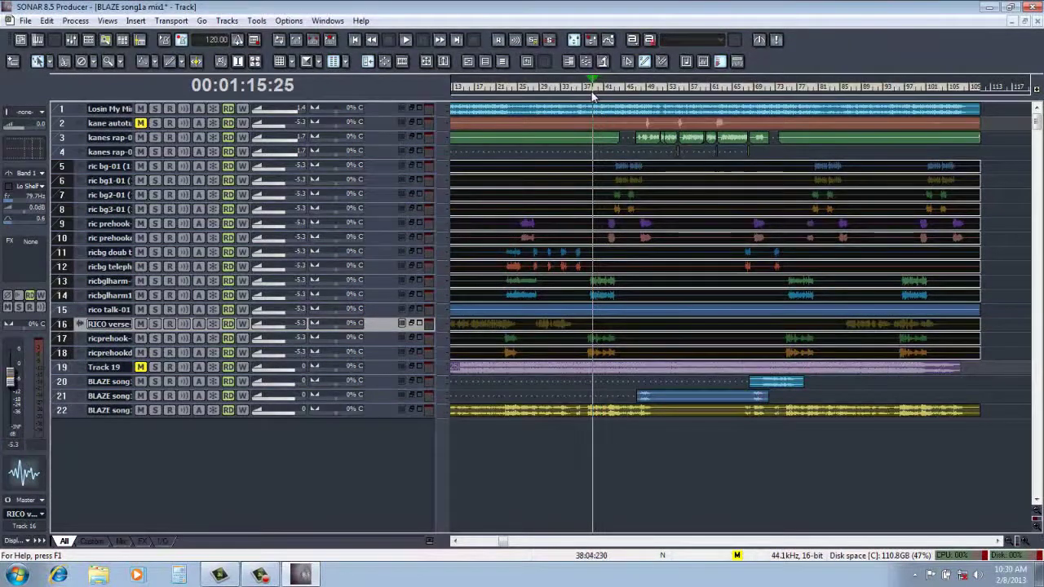
click(541, 88)
click(542, 92)
click(541, 91)
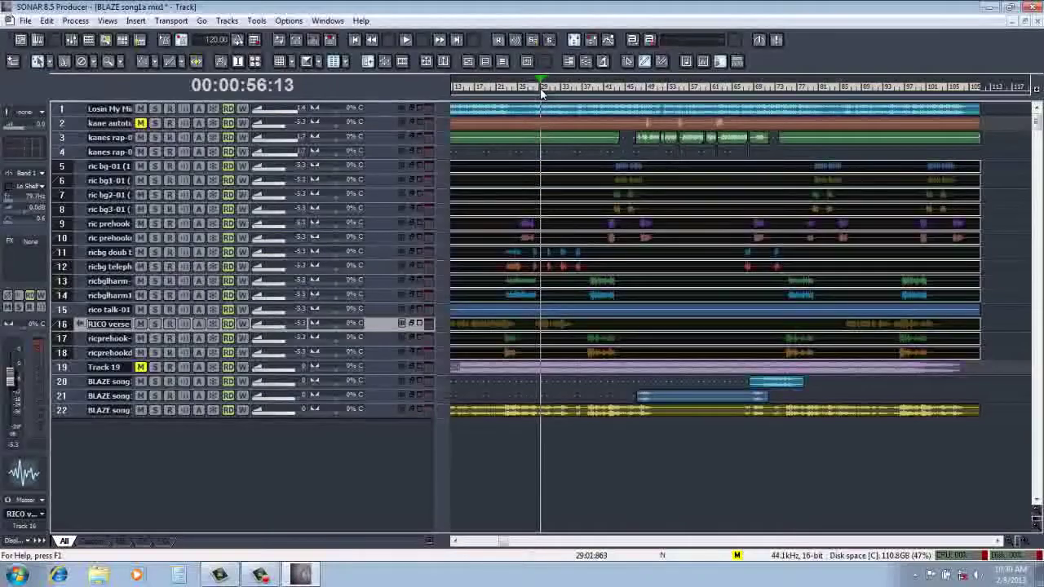
click(540, 91)
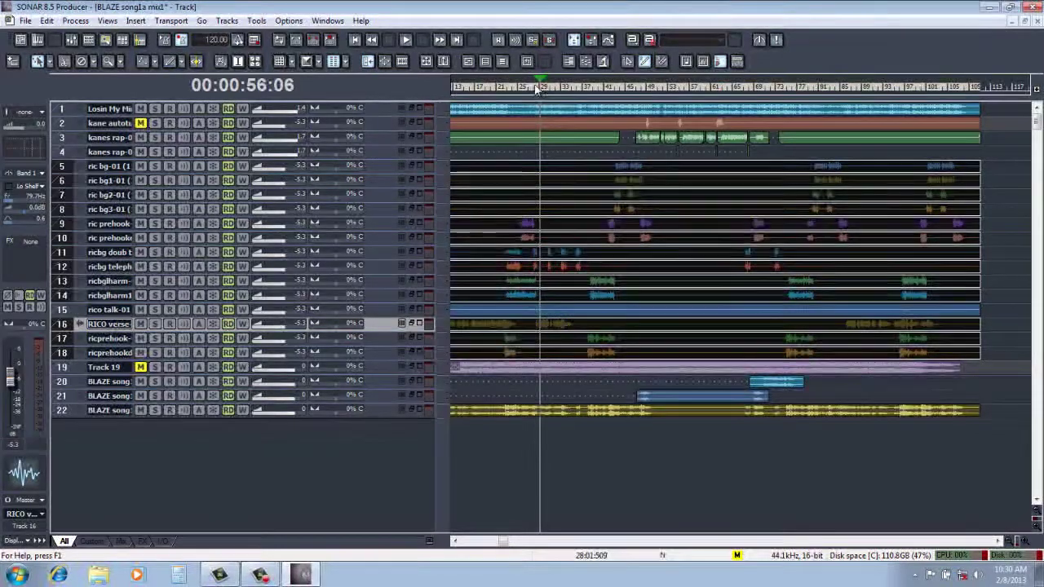
click(539, 88)
drag(500, 90, 500, 91)
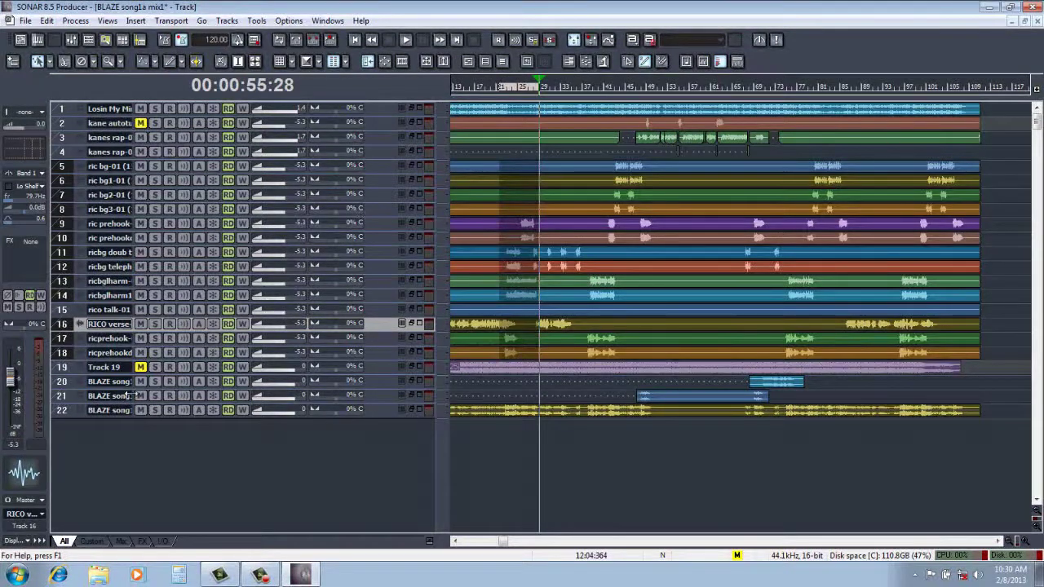
click(69, 409)
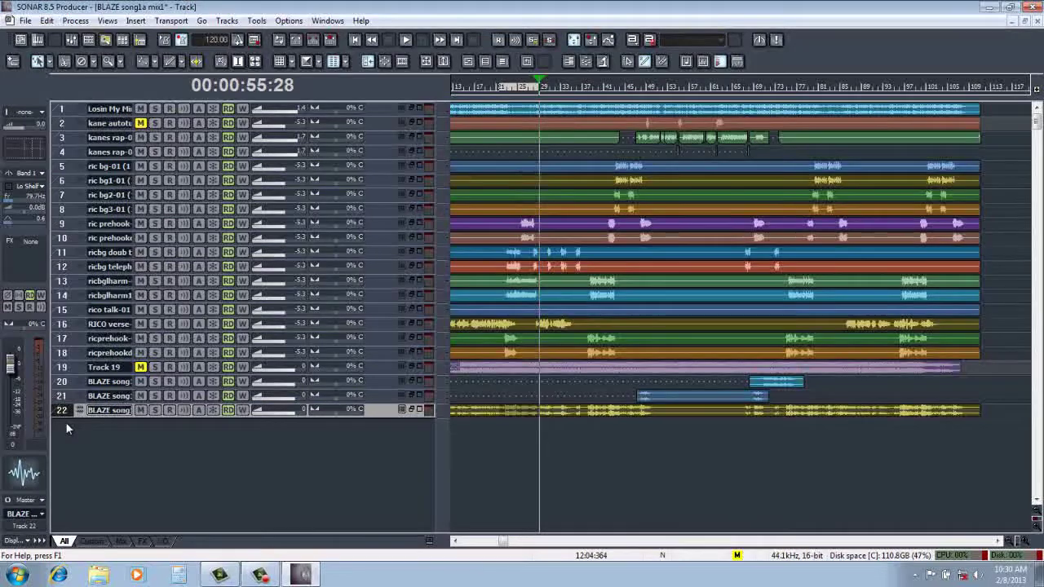
key(Delete)
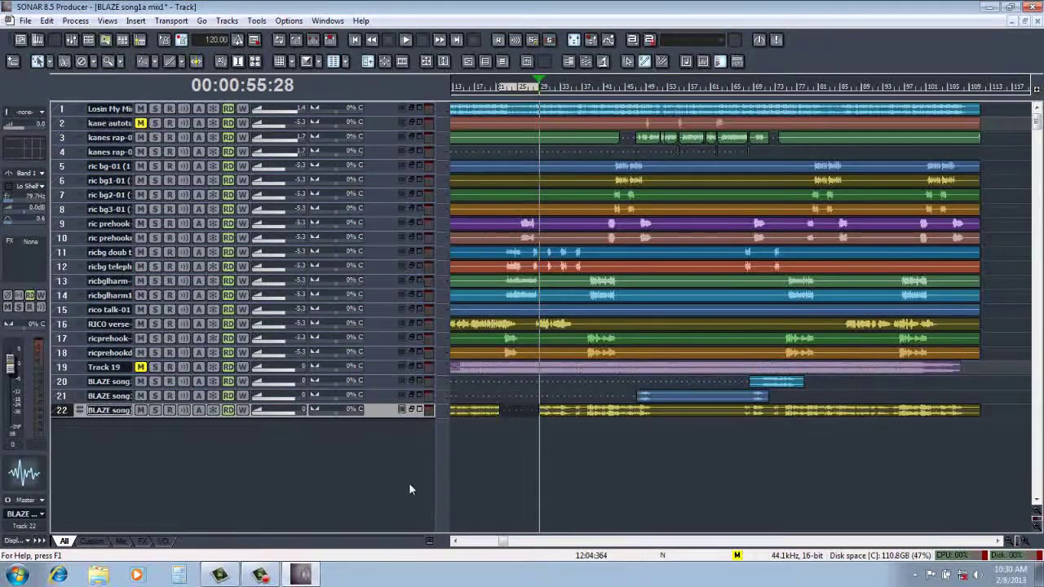
click(488, 412)
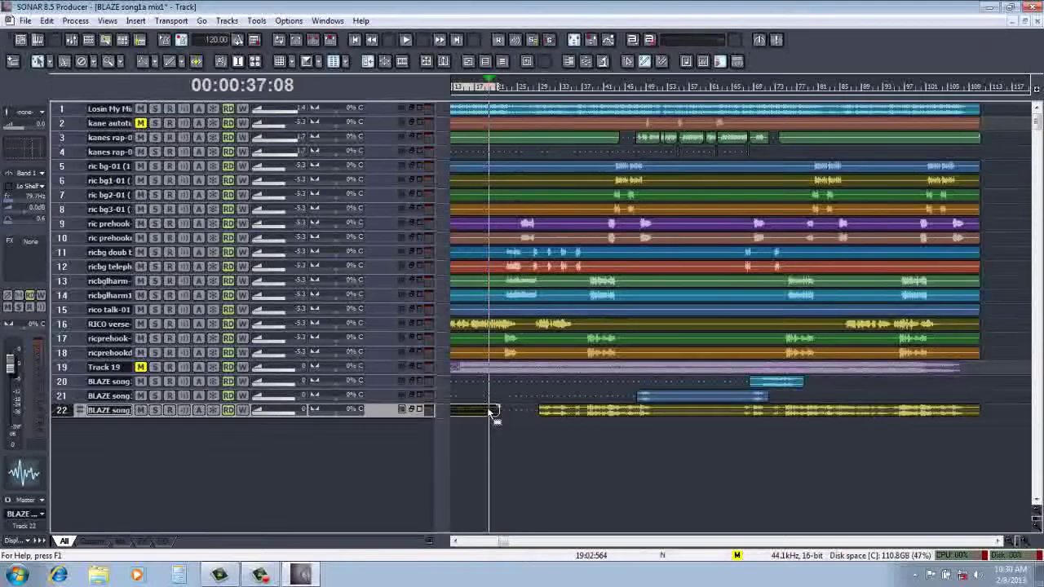
key(Delete)
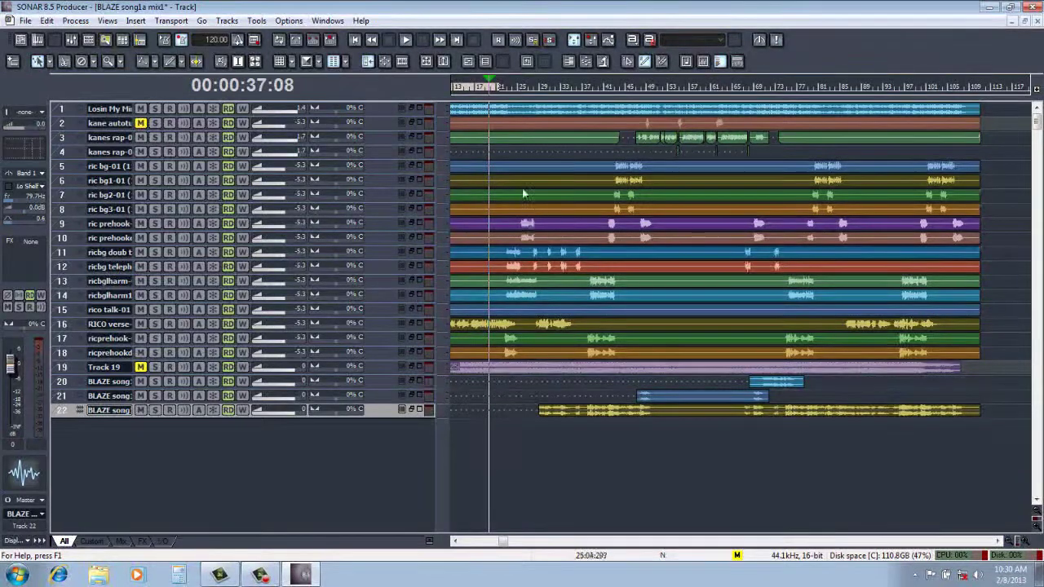
Play bounced track 22 soloed from 00:00:53:01, stop playback and unsolo the track
click(531, 97)
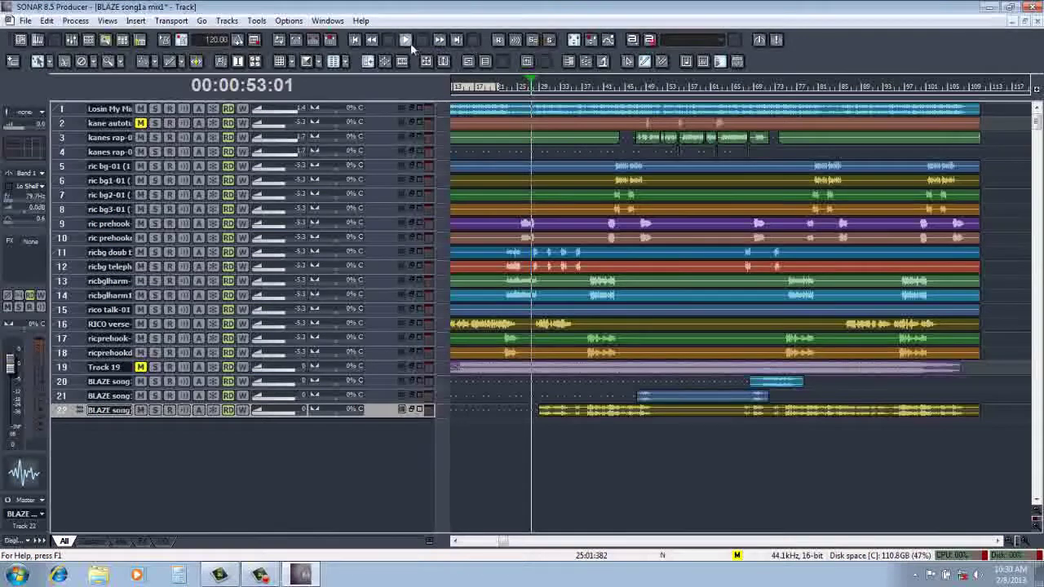
key(space)
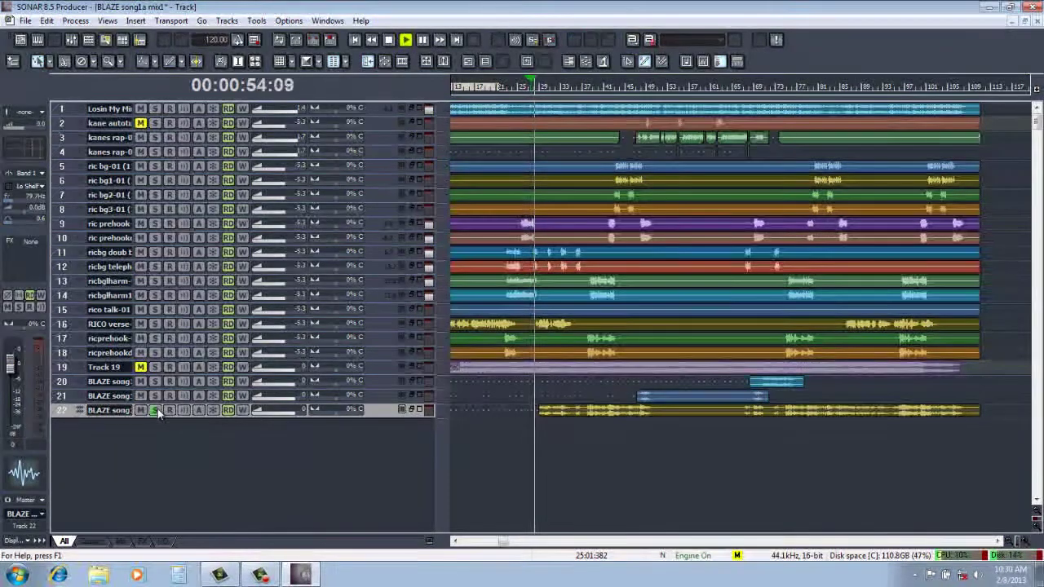
click(155, 409)
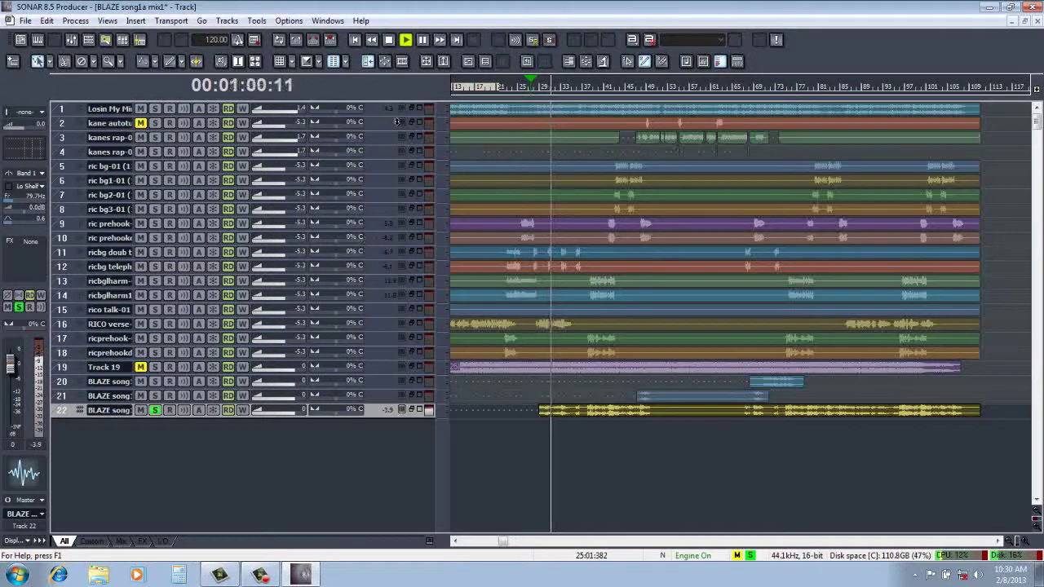
click(388, 41)
click(154, 409)
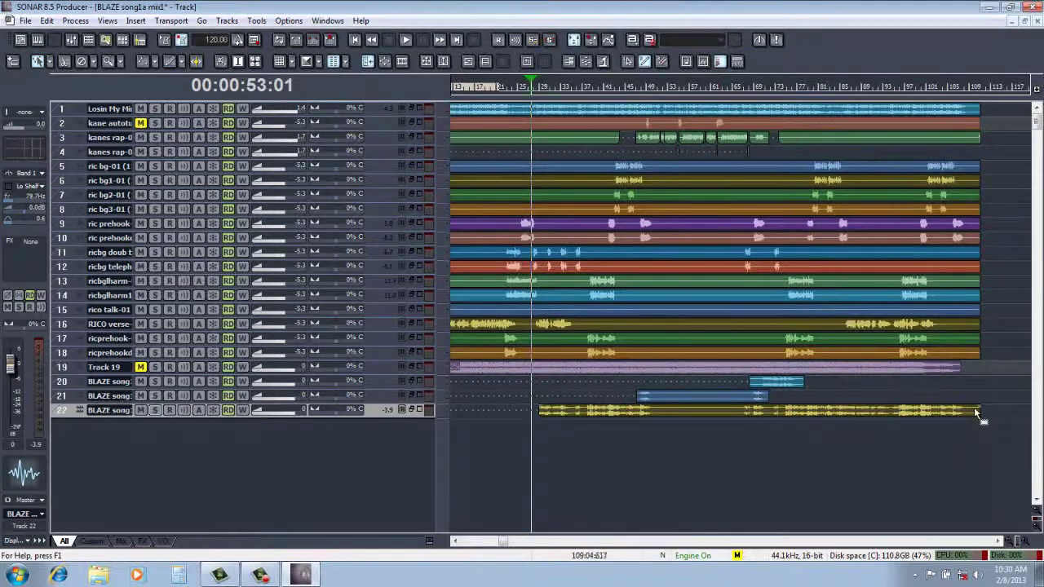
Trim the end of the clip on track 22 back to about measure 88
drag(959, 412, 861, 411)
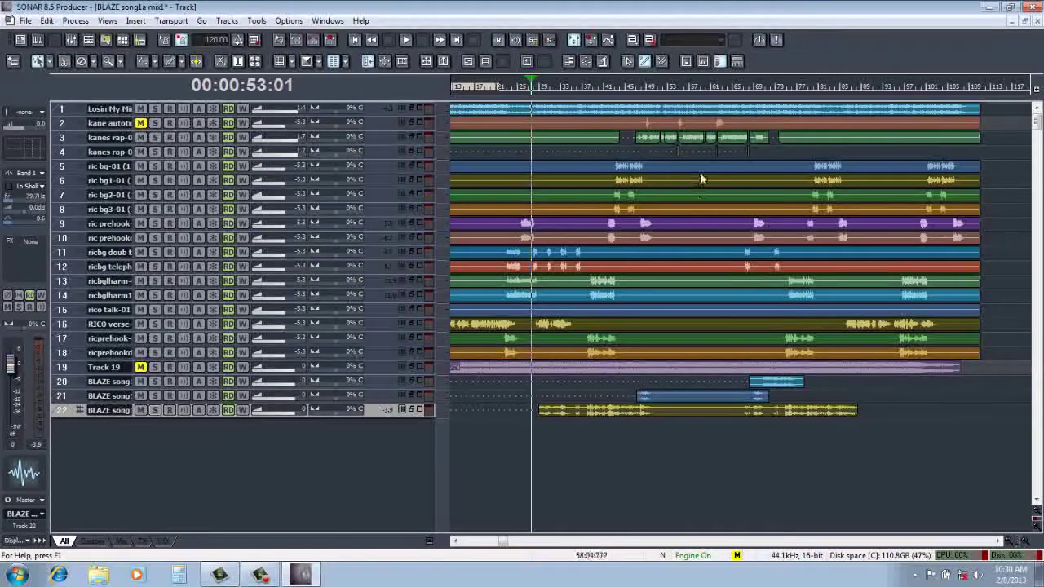
Delete original vocal tracks 5 through 18 together with track 19 excluded from the bounces kept, and save the project
click(66, 151)
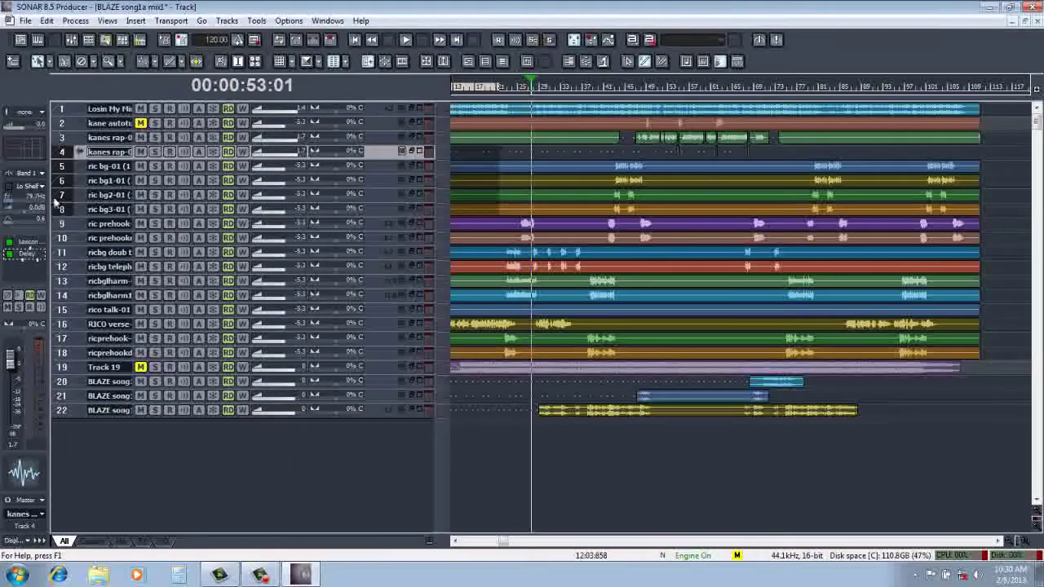
click(61, 166)
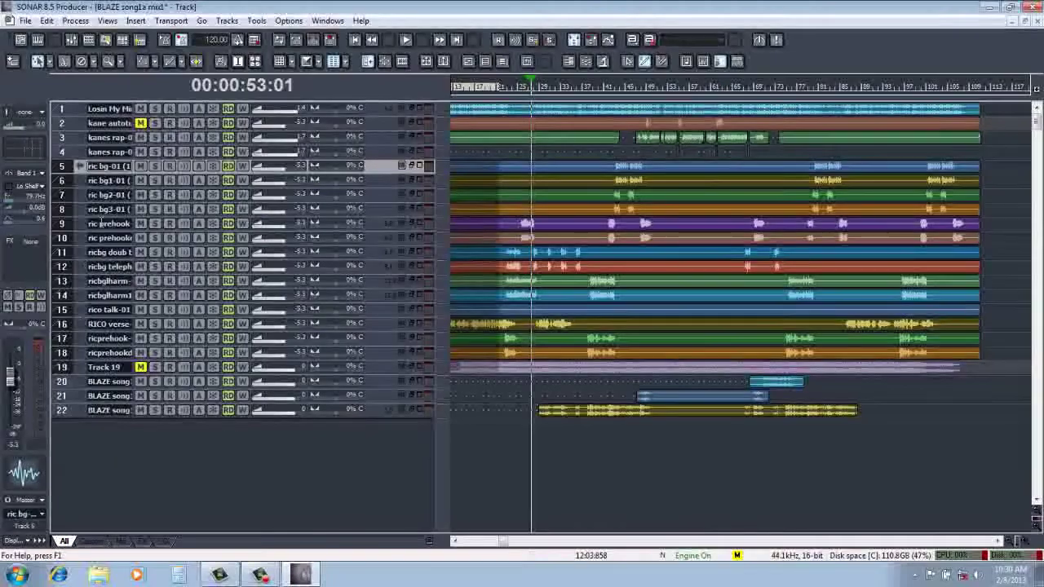
right_click(72, 167)
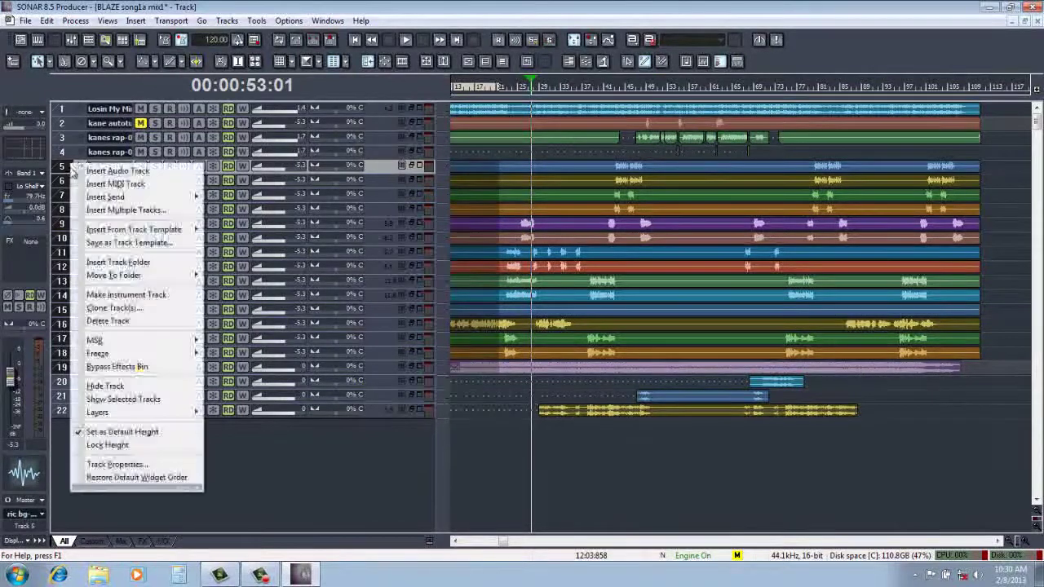
click(97, 321)
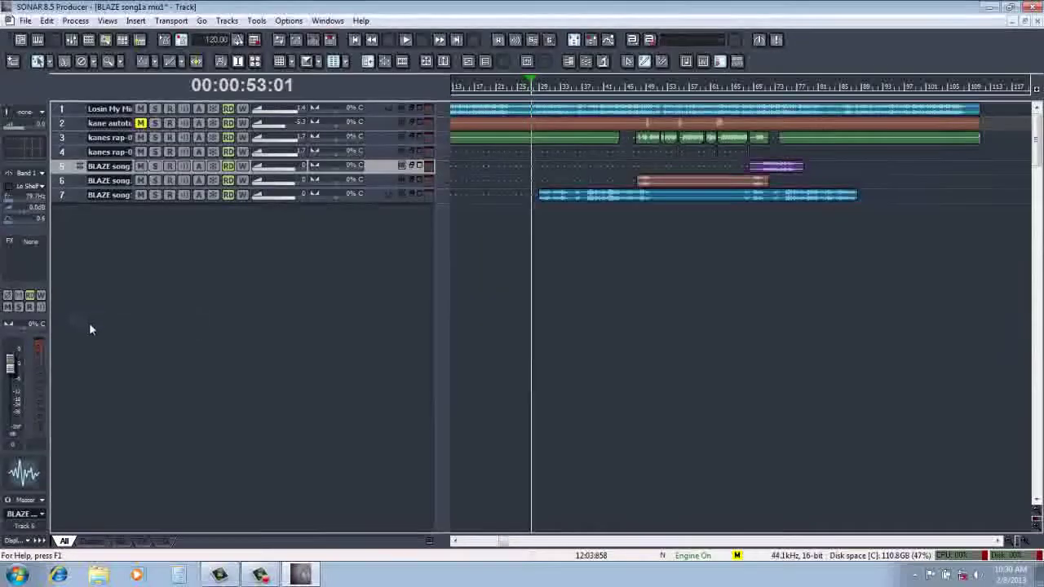
click(24, 20)
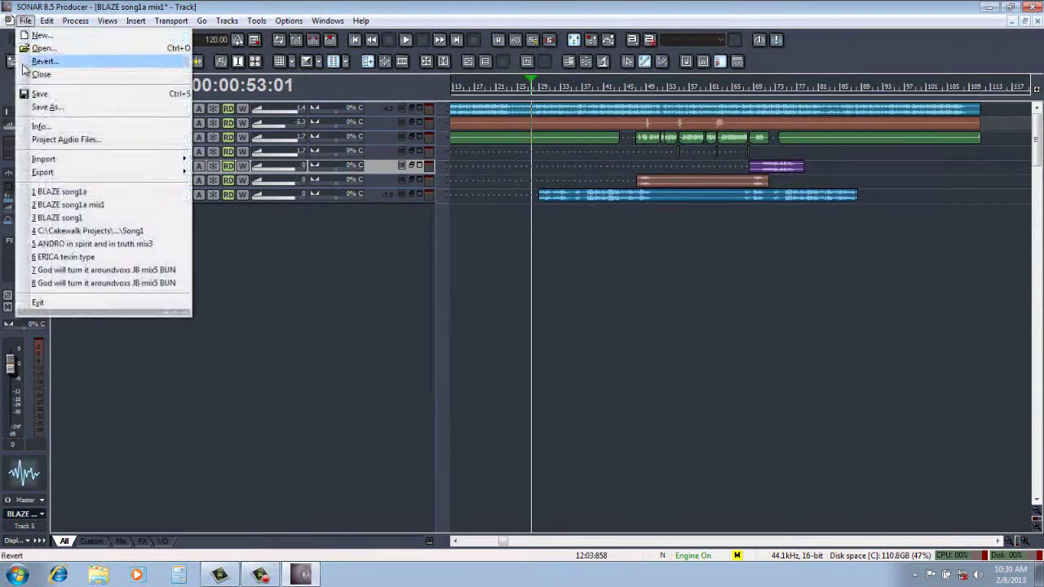
click(36, 93)
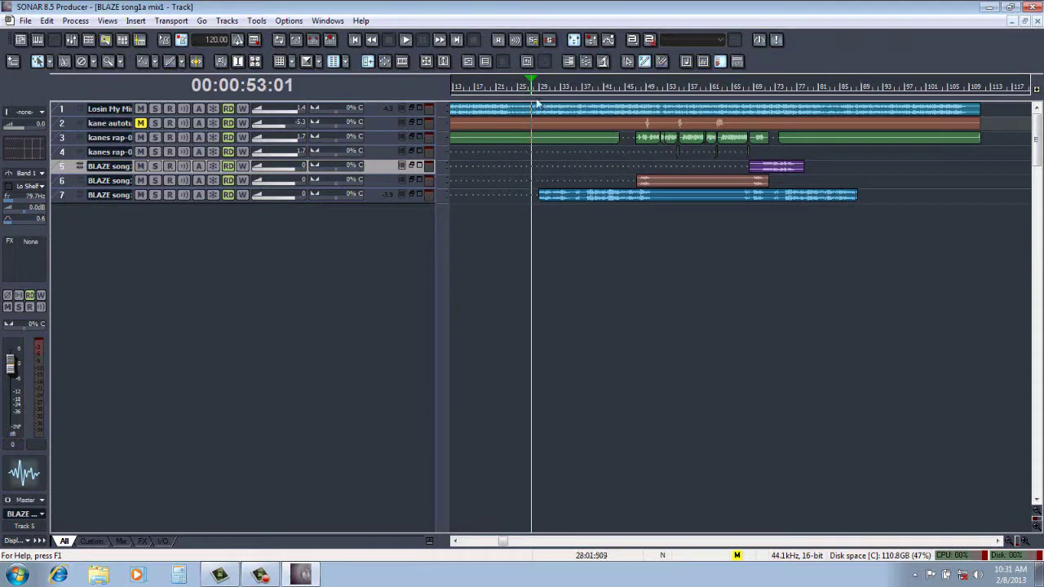
Delete the audio on tracks 1 through 3 before about measure 29 and after about measure 88
scroll(477, 106, left, 3)
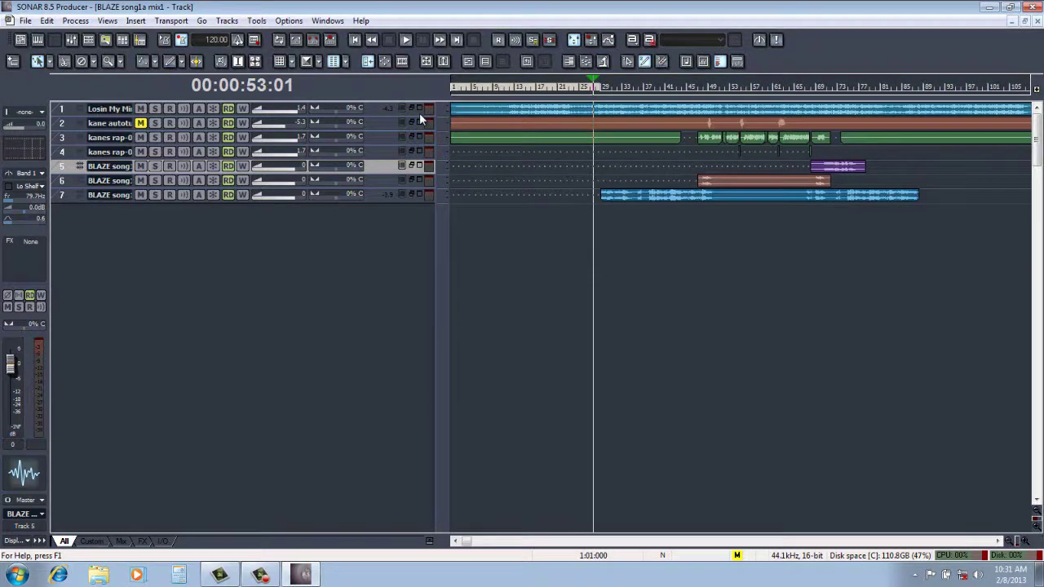
click(63, 110)
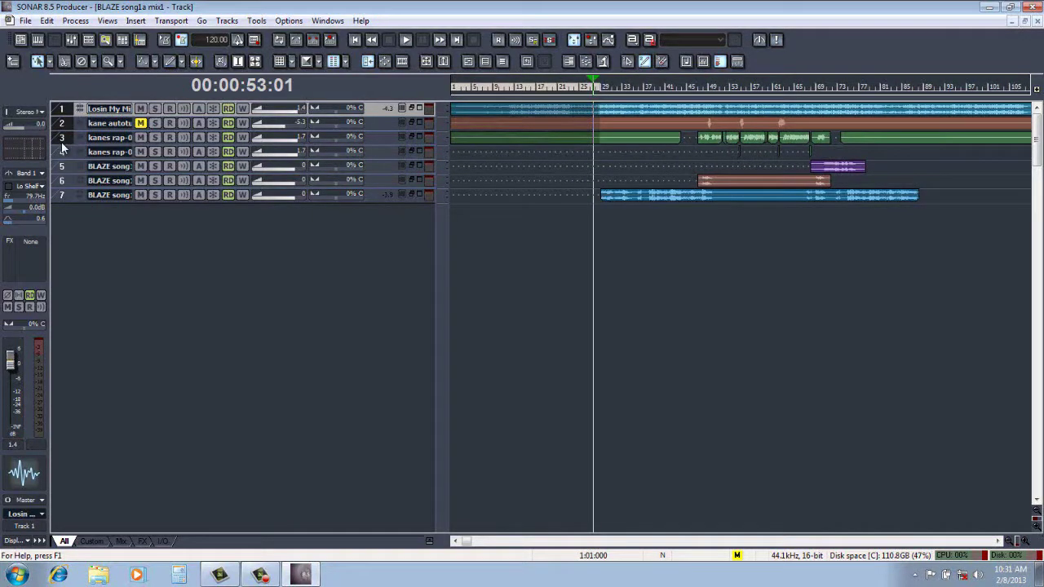
key(Delete)
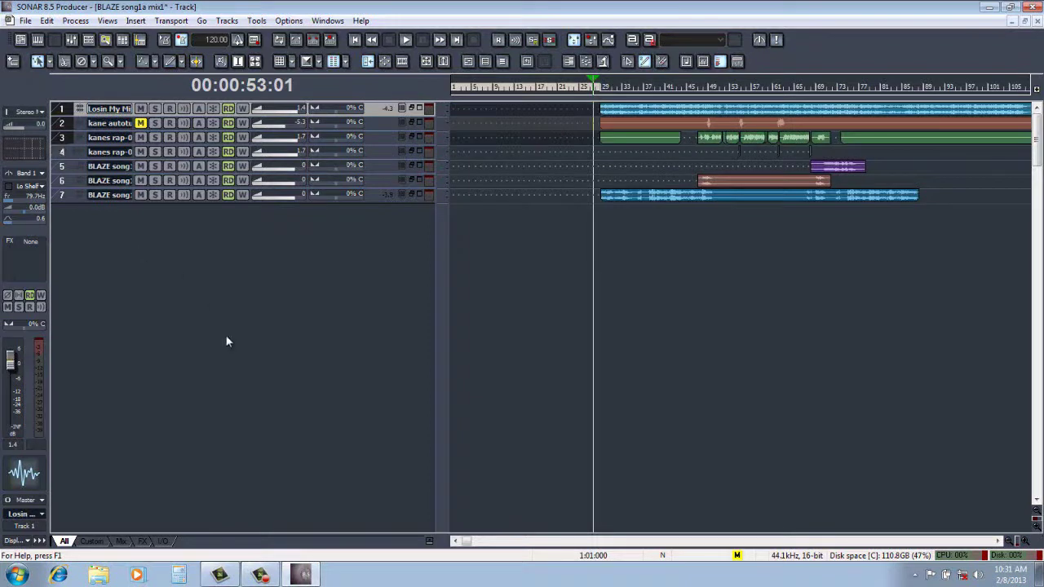
drag(464, 543, 531, 553)
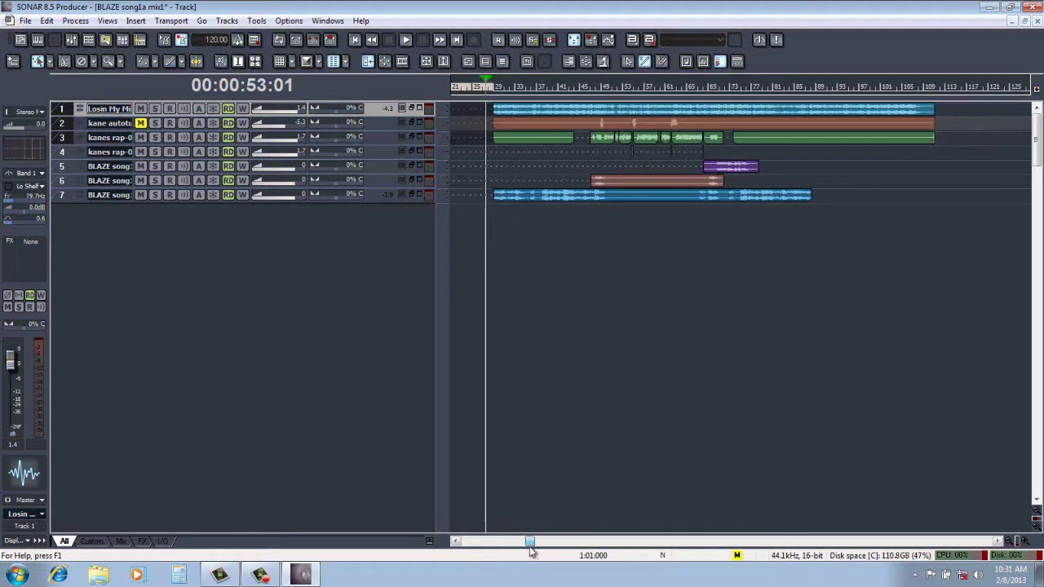
click(817, 91)
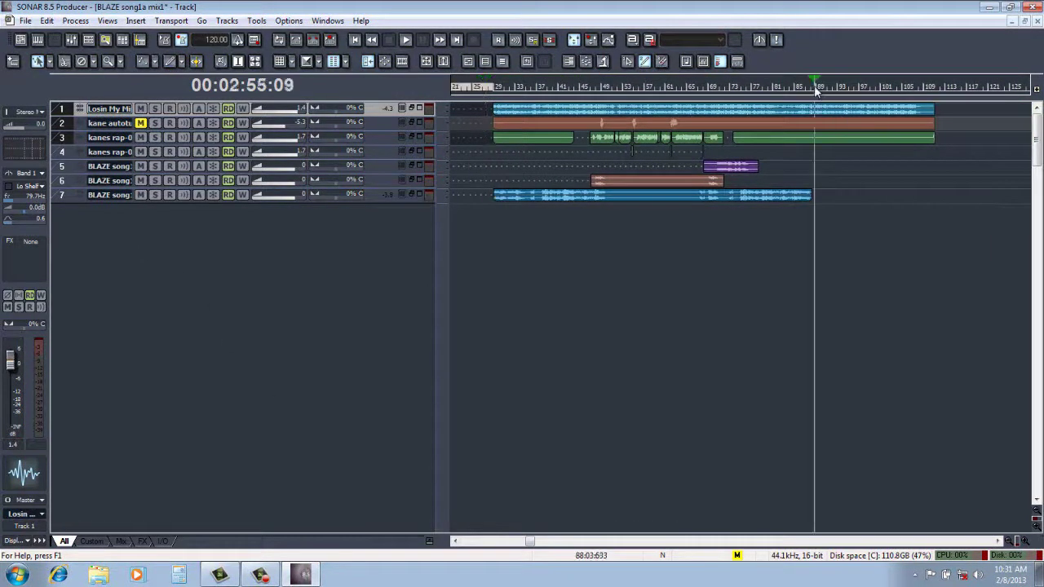
drag(819, 86, 944, 100)
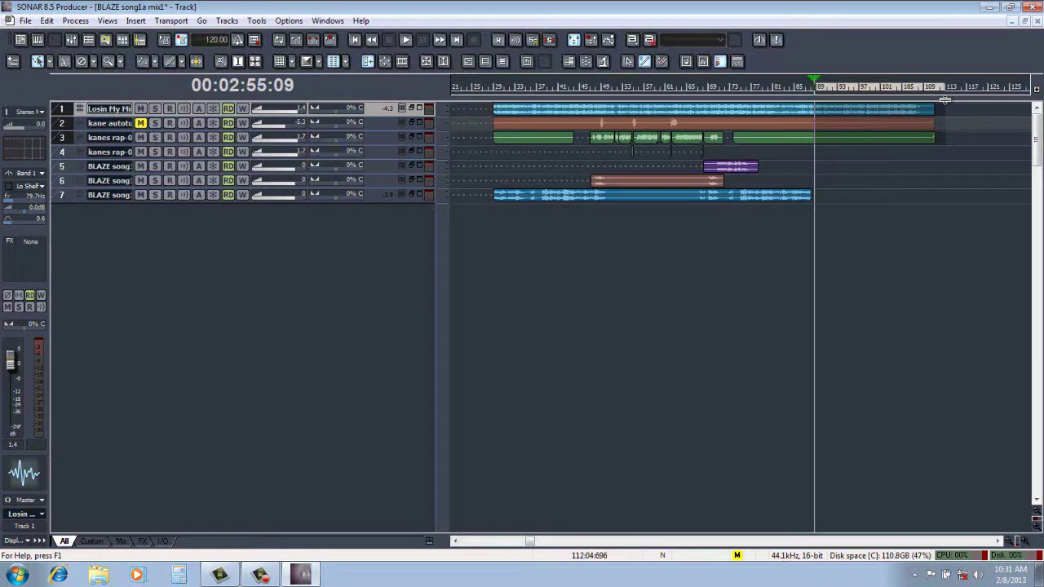
key(Delete)
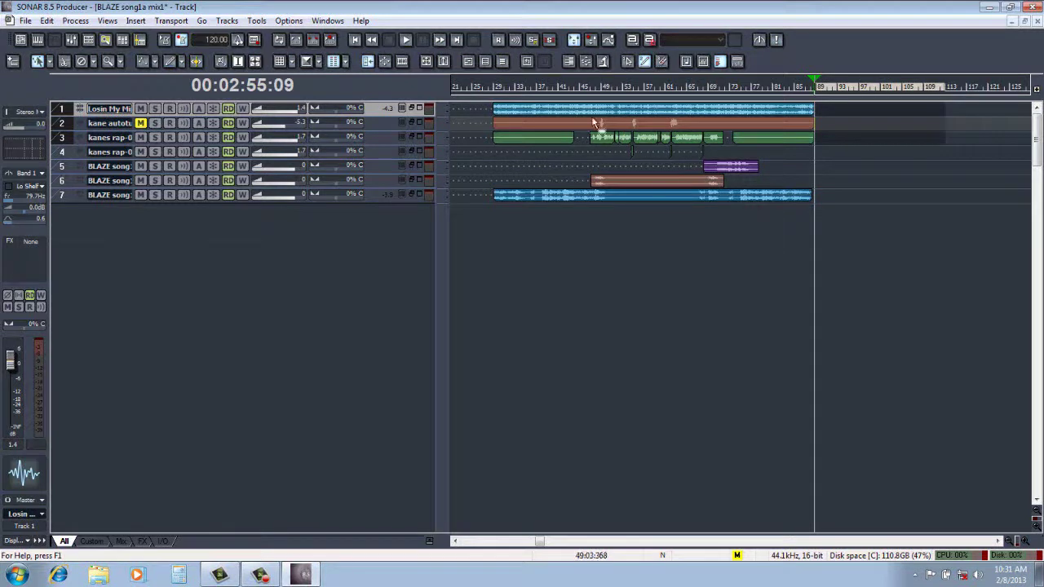
Play the mix from 00:01:30:11, enlarge track 7 to expose its effects bin, and stop playback
click(585, 84)
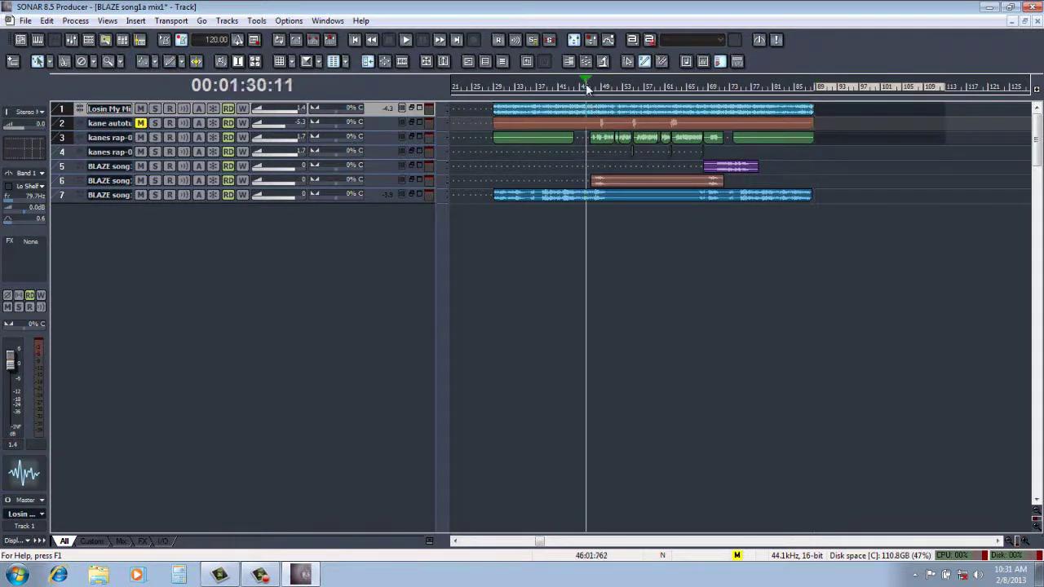
click(406, 42)
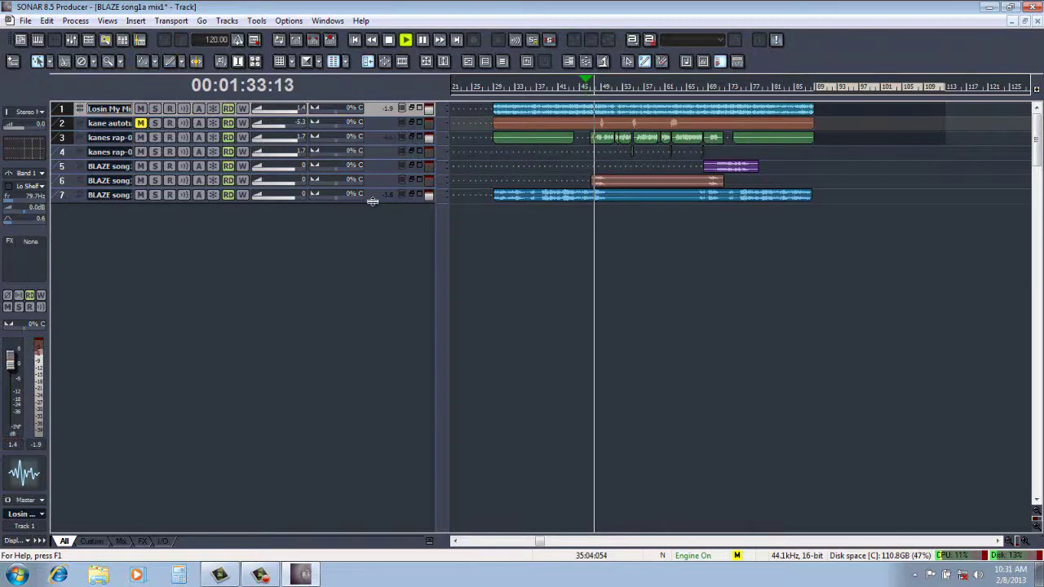
drag(372, 202, 372, 257)
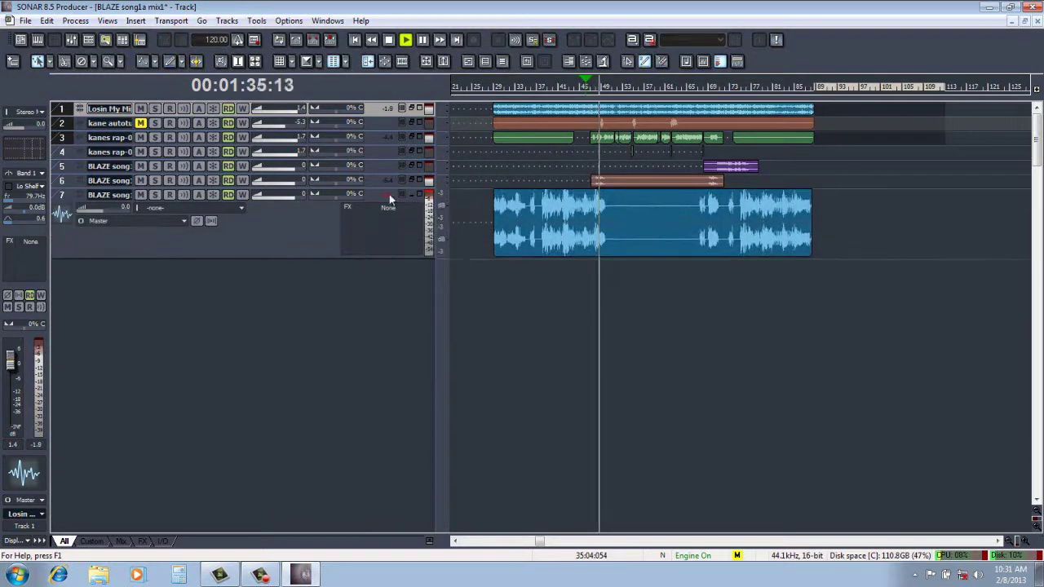
click(389, 39)
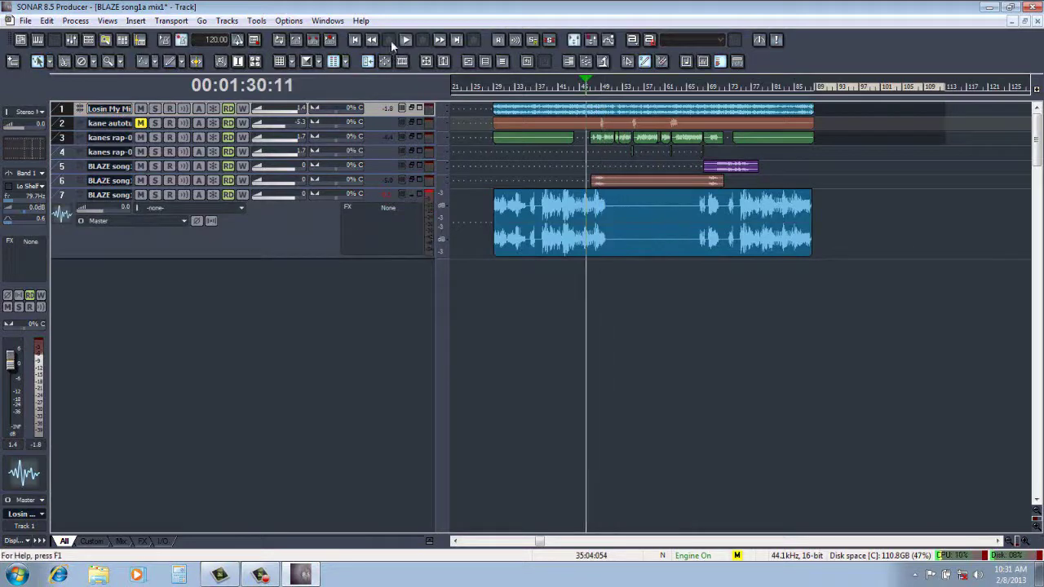
Insert the VX64 Vocal Strip effect on track 7 and apply its Sugary Sweet preset
click(571, 96)
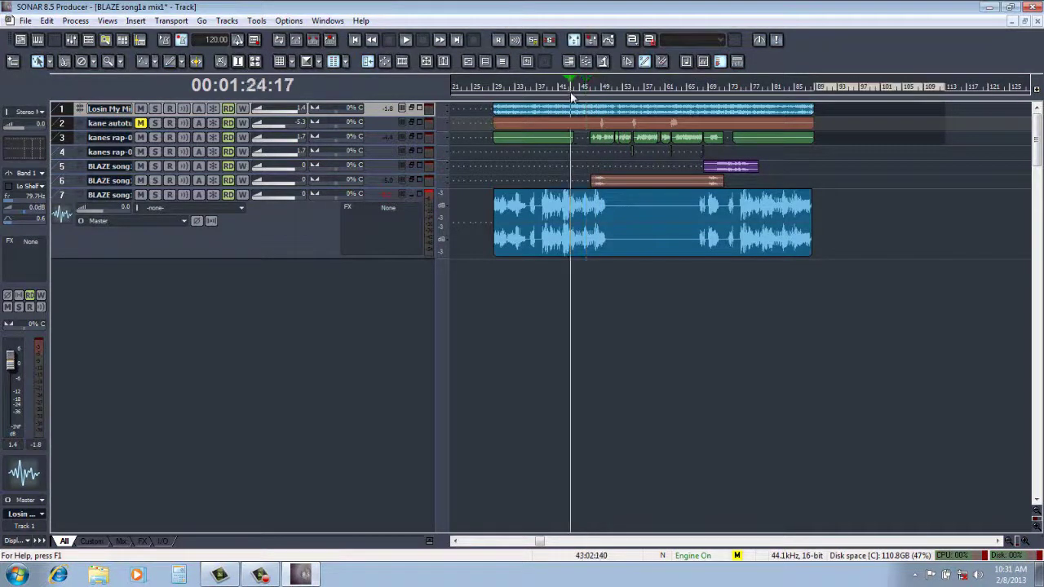
click(371, 225)
right_click(371, 225)
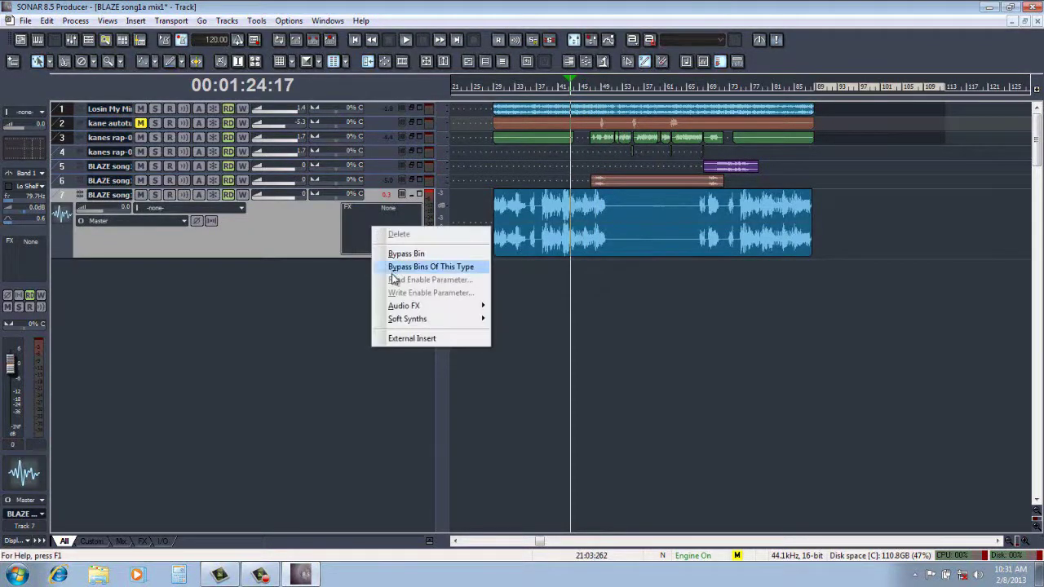
mouse_move(393, 312)
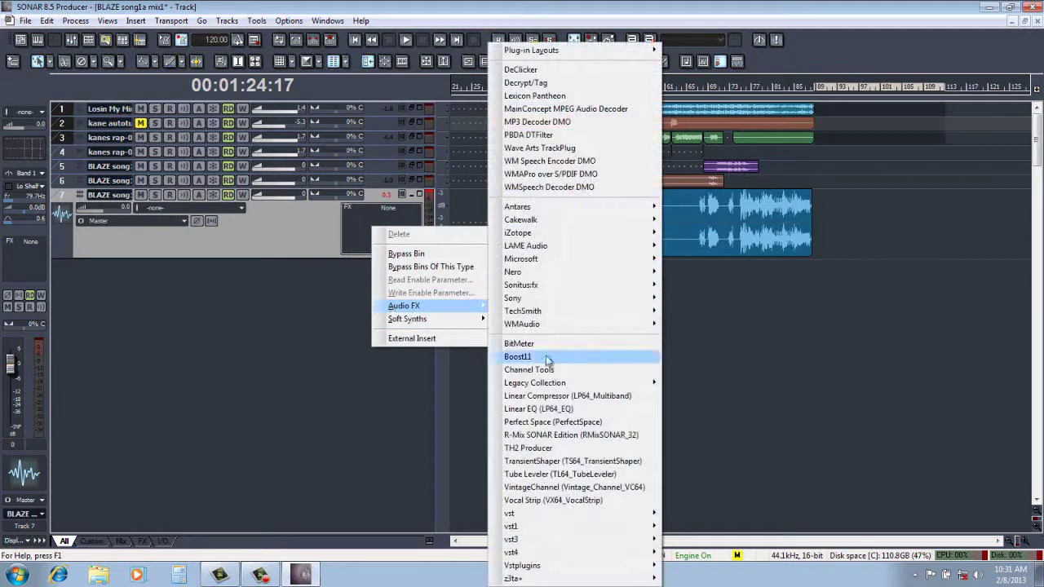
click(545, 501)
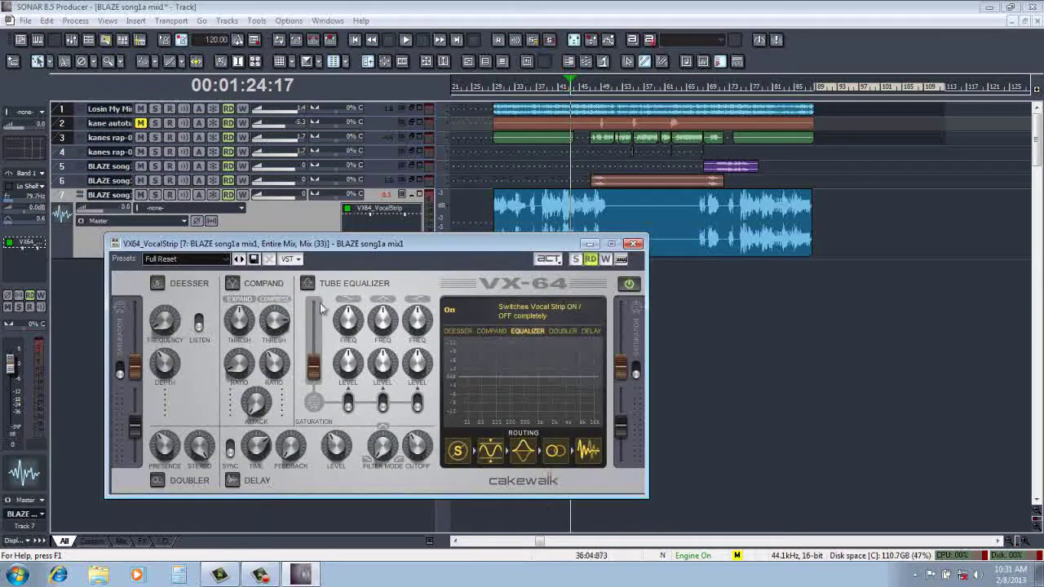
click(228, 259)
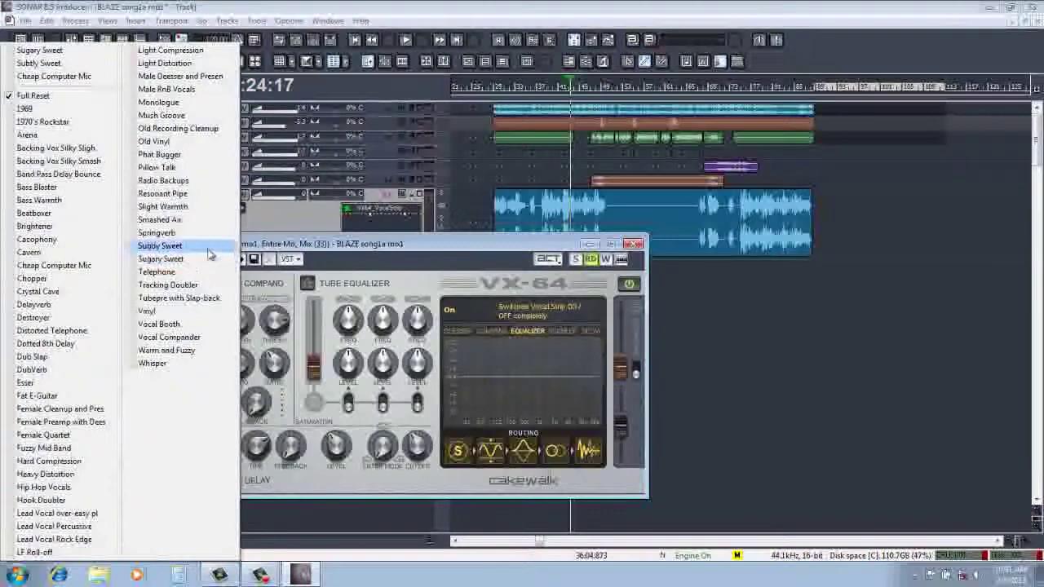
click(204, 259)
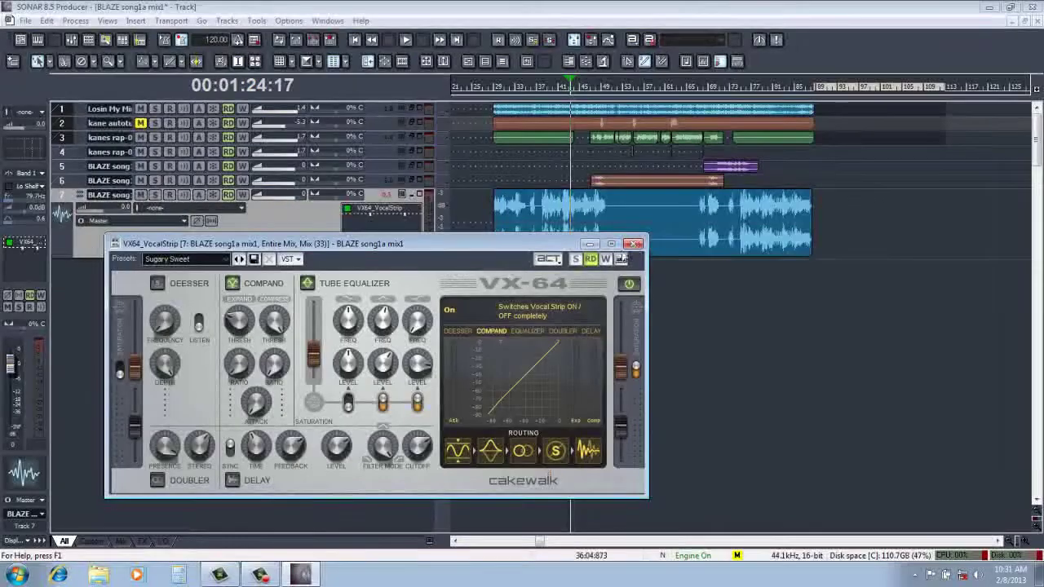
click(634, 244)
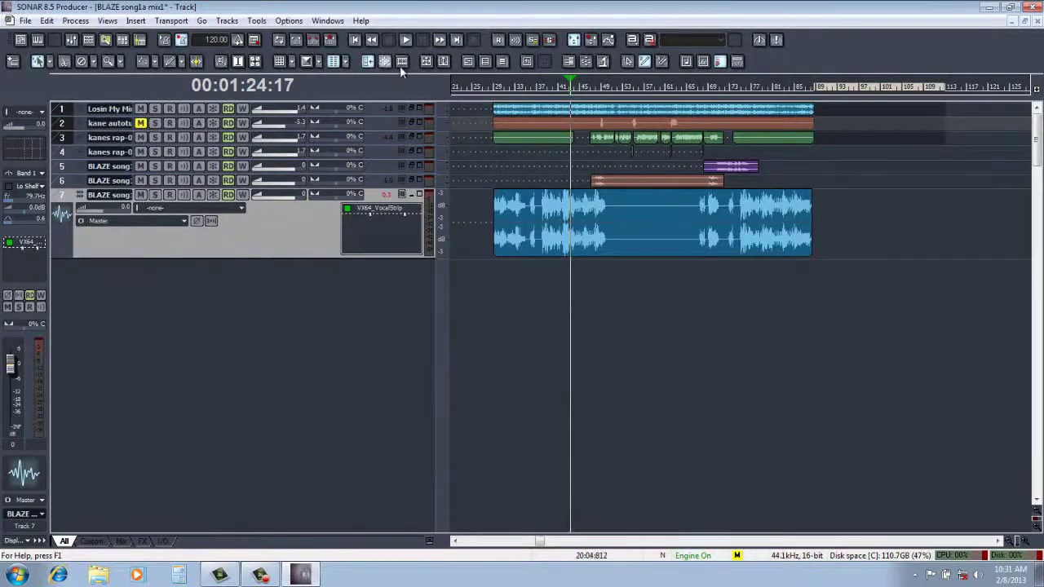
Play from 00:01:24:17 with track 7 soloed, switching the Vocal Strip off and back on to compare its sound
click(406, 41)
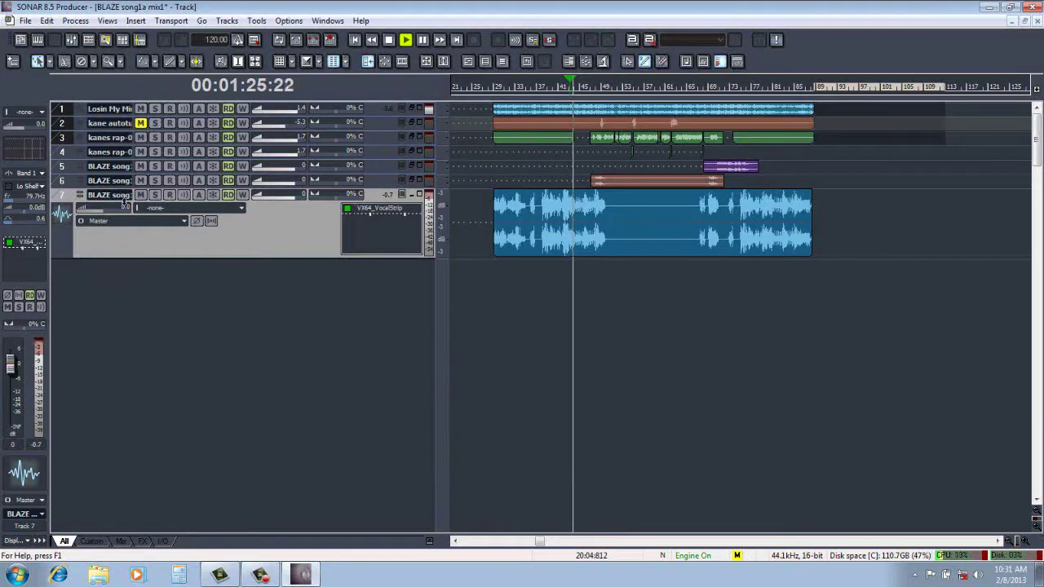
click(155, 195)
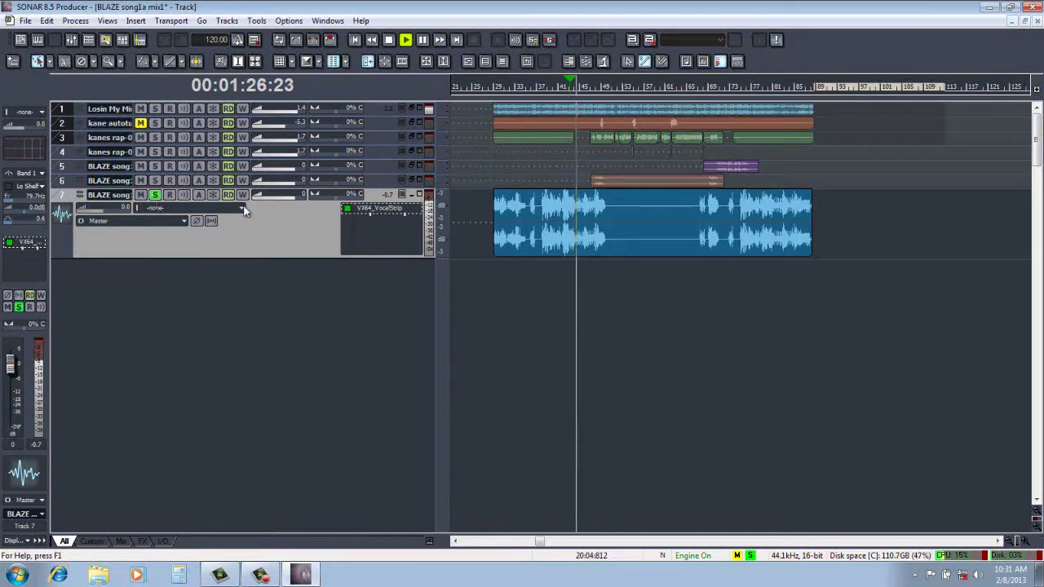
click(347, 209)
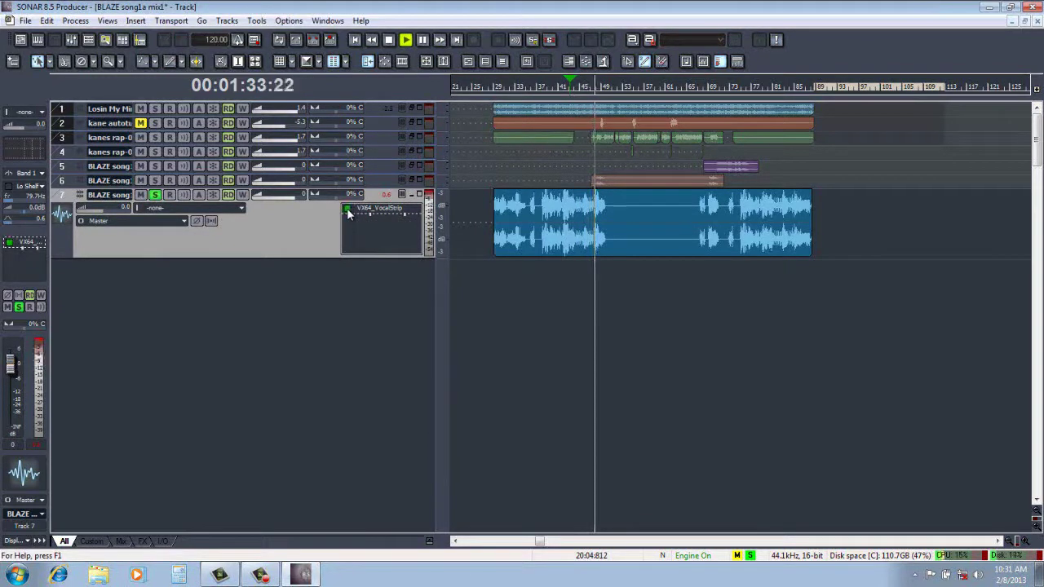
click(348, 210)
Add the Lexicon Pantheon reverb to track 7 using the 01 Large Hall preset with the mix set to 7%
right_click(362, 223)
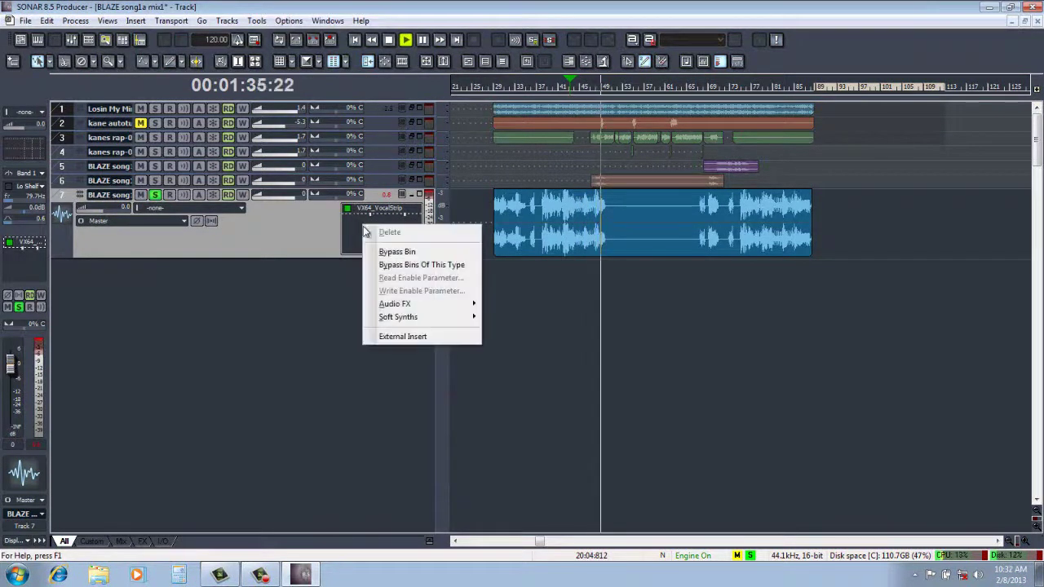
mouse_move(383, 305)
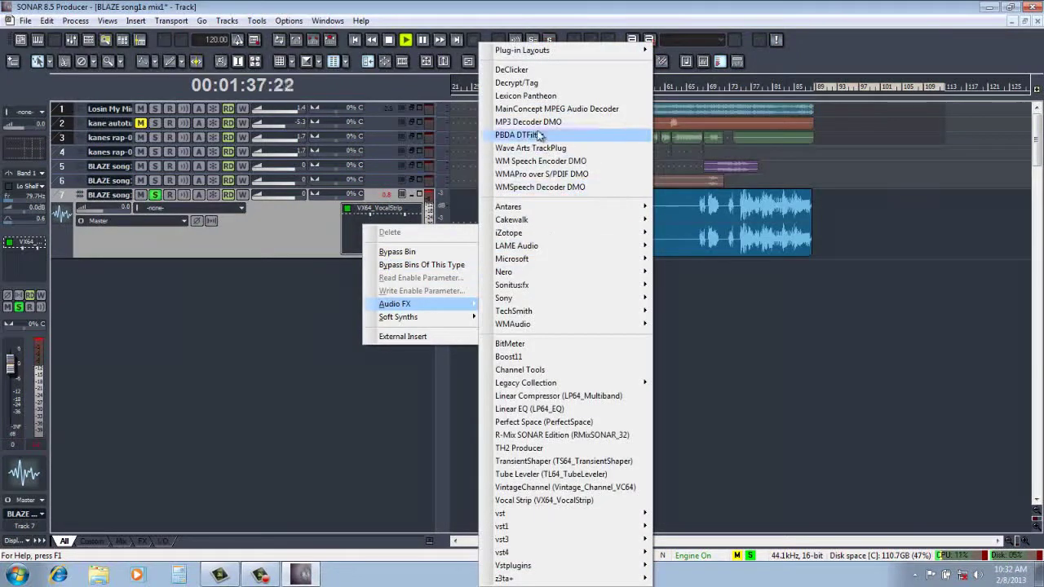
click(530, 96)
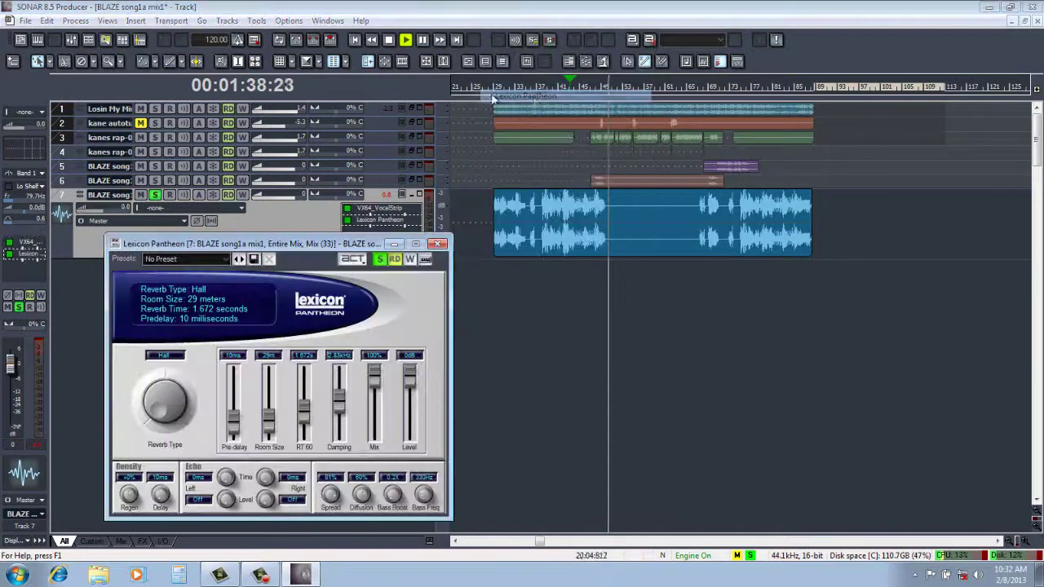
click(227, 261)
click(172, 96)
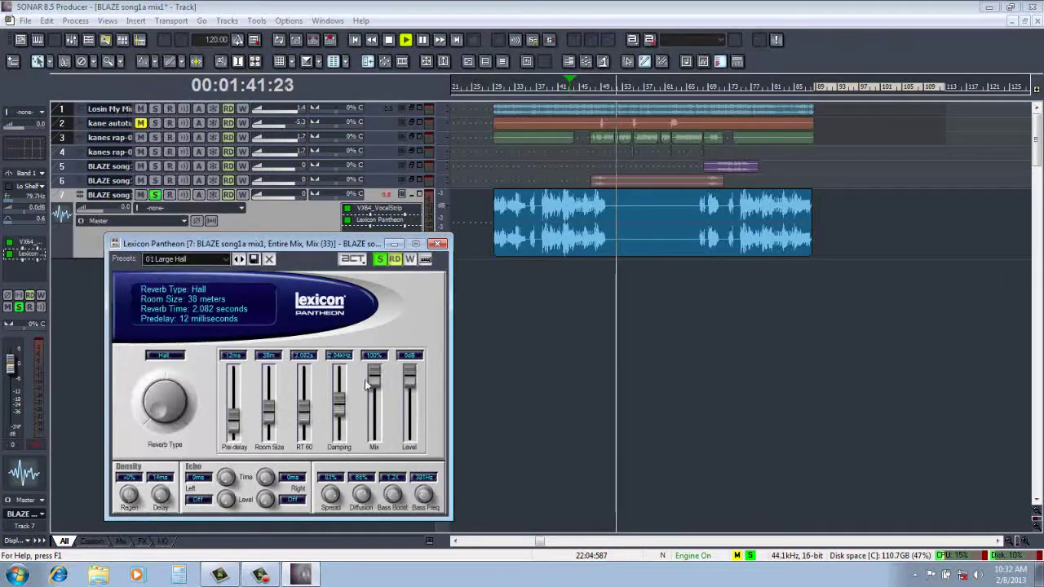
drag(371, 417, 372, 427)
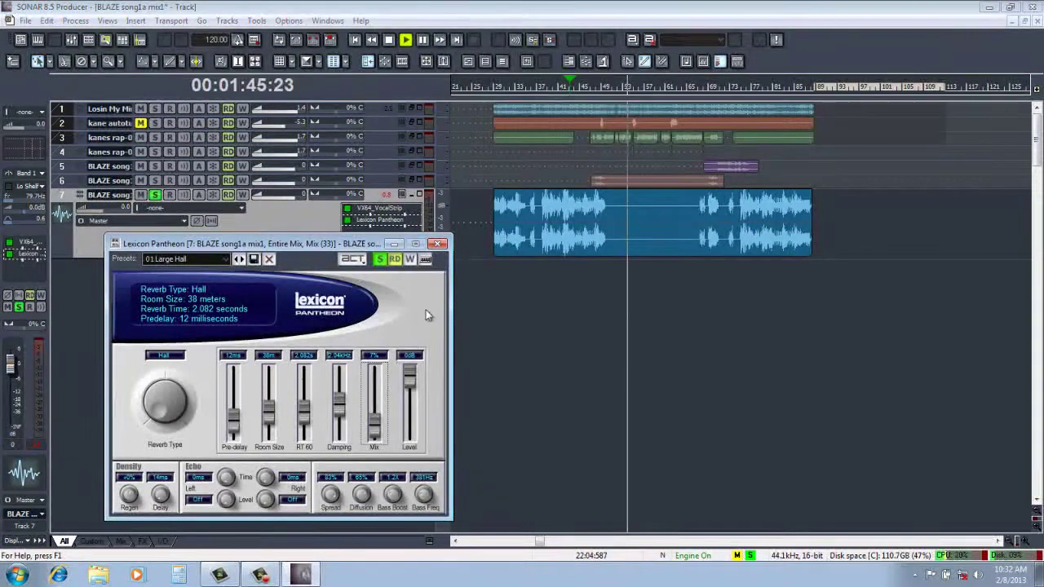
Replay the soloed vocals from about 00:01:24:04, close the reverb window, and unsolo track 7 to hear the full mix
click(570, 89)
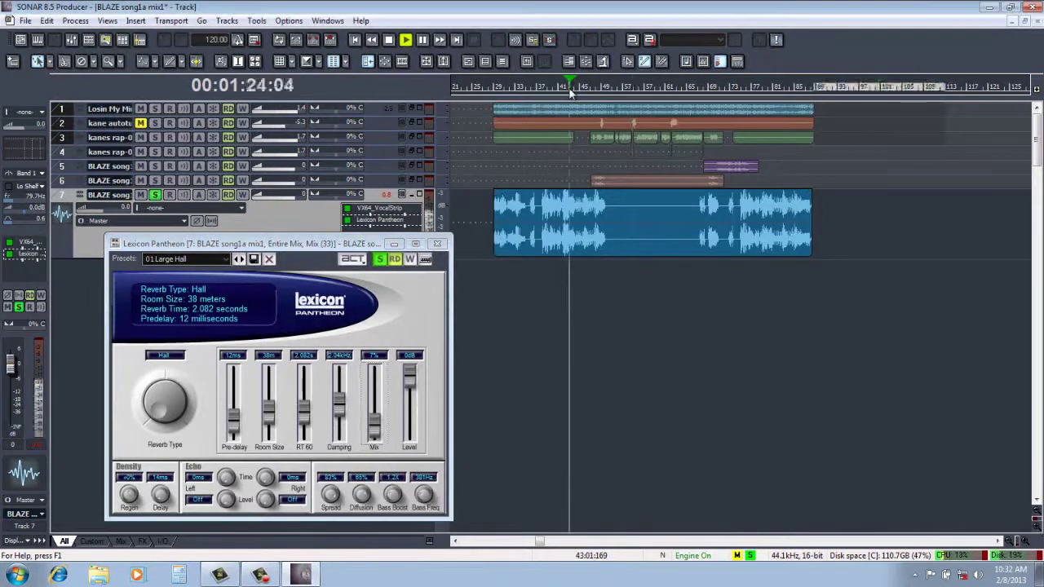
click(438, 244)
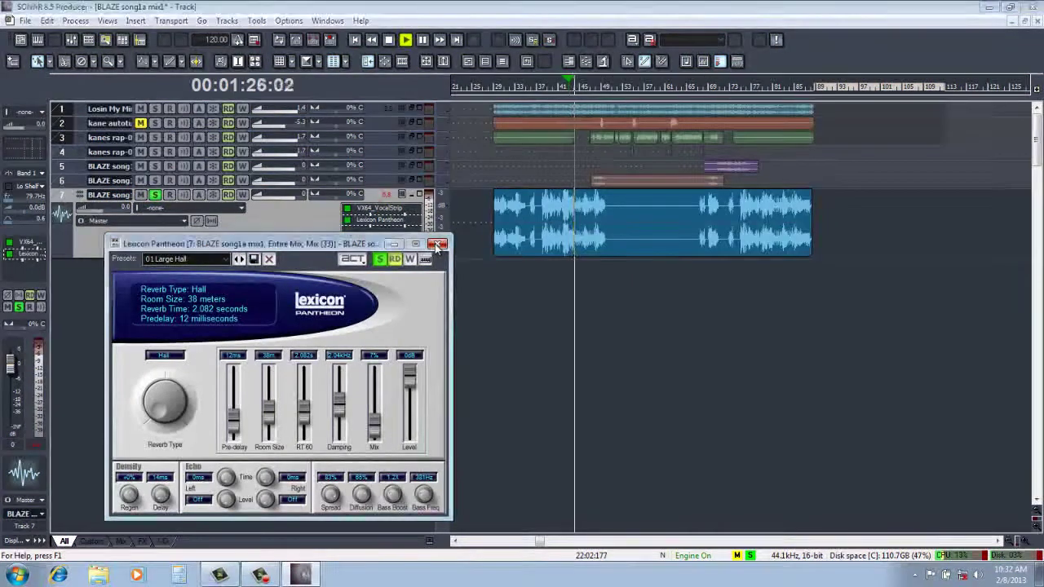
click(438, 244)
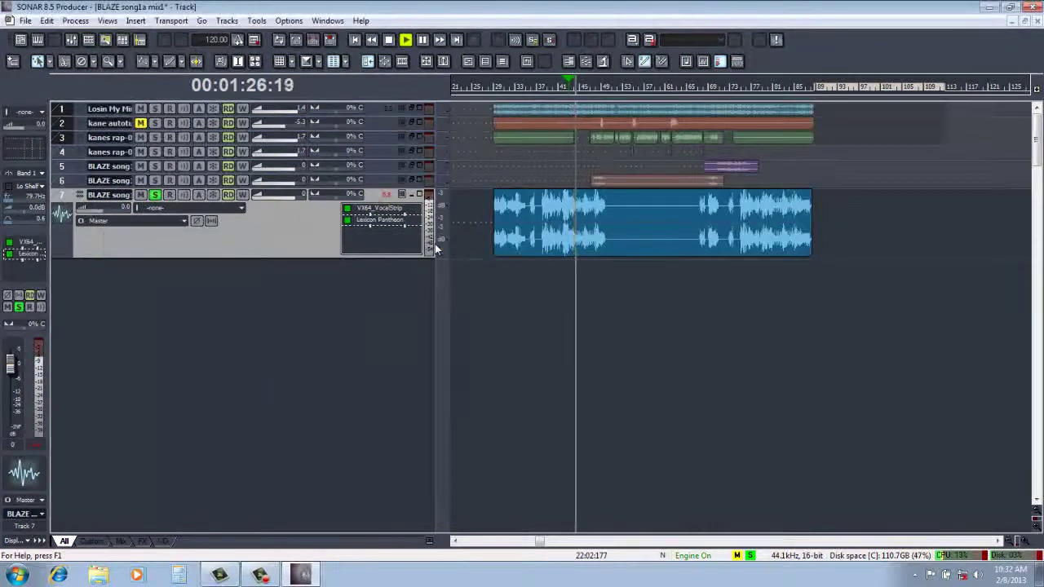
click(155, 196)
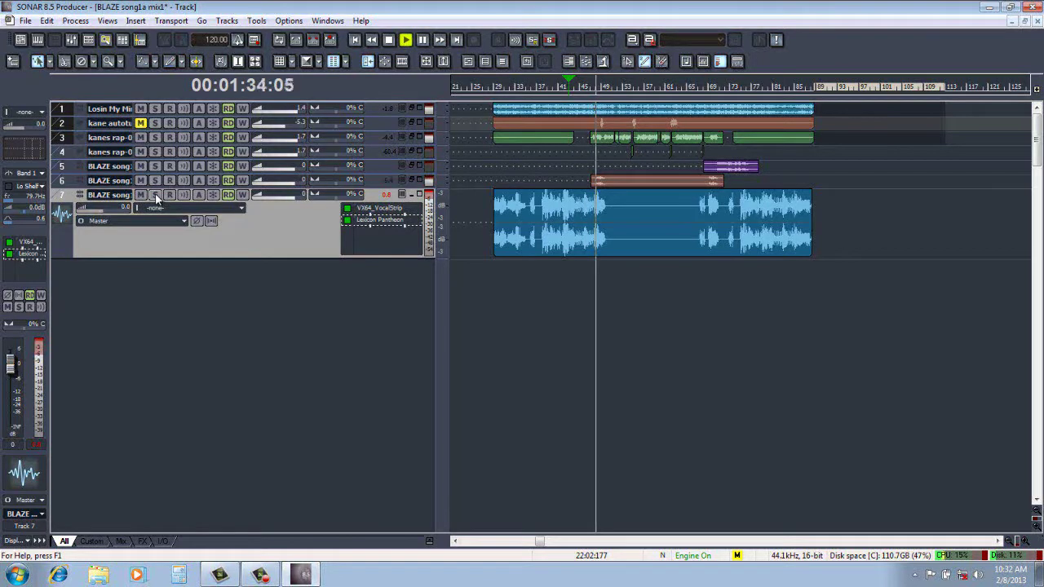
Raise the volume of track 3 to 2.4 and track 4 to 5.4, checking track 4's level in playback from about measure 54
click(298, 142)
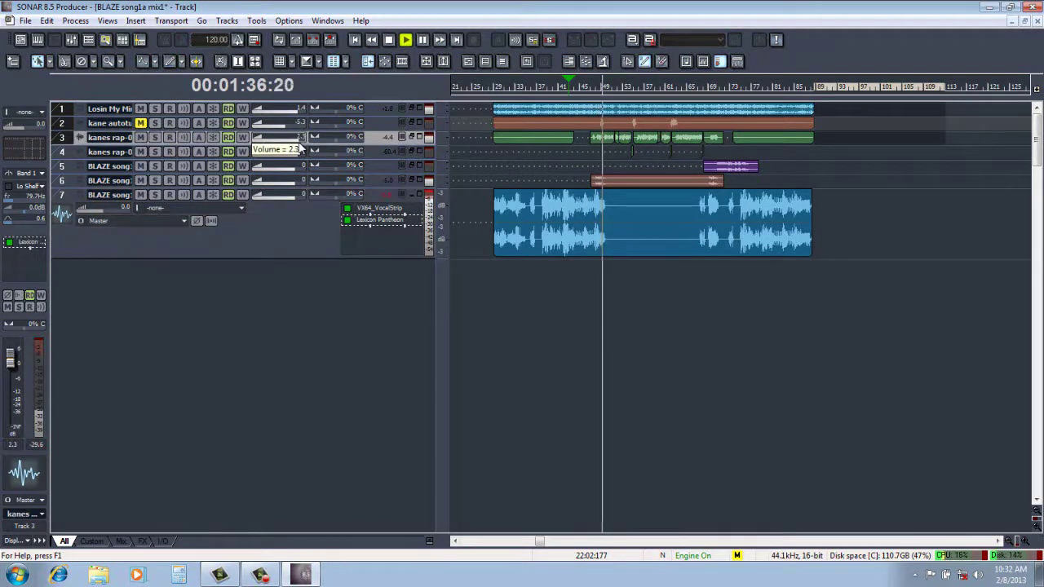
click(389, 41)
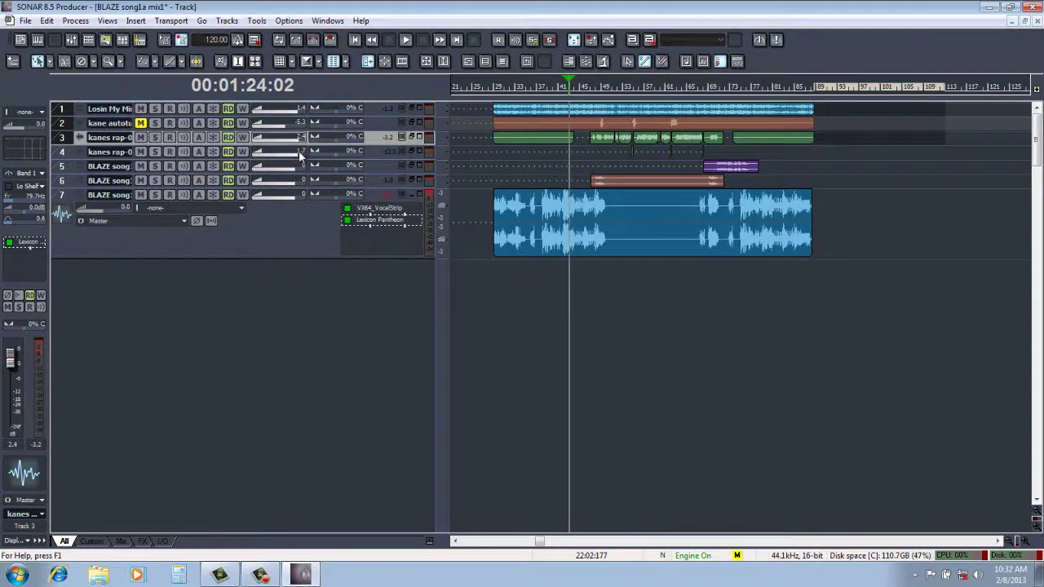
click(298, 151)
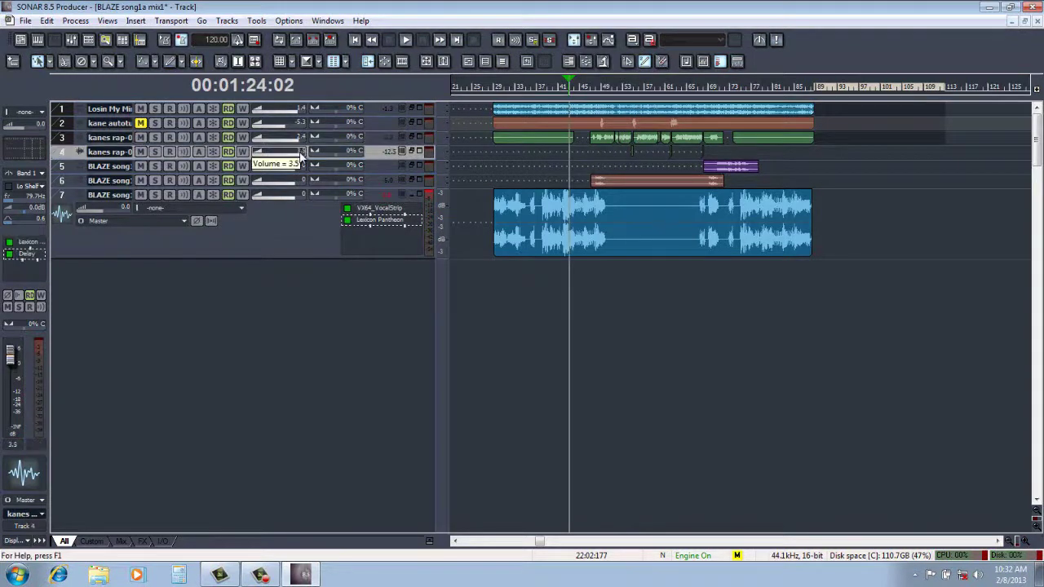
click(627, 86)
click(406, 42)
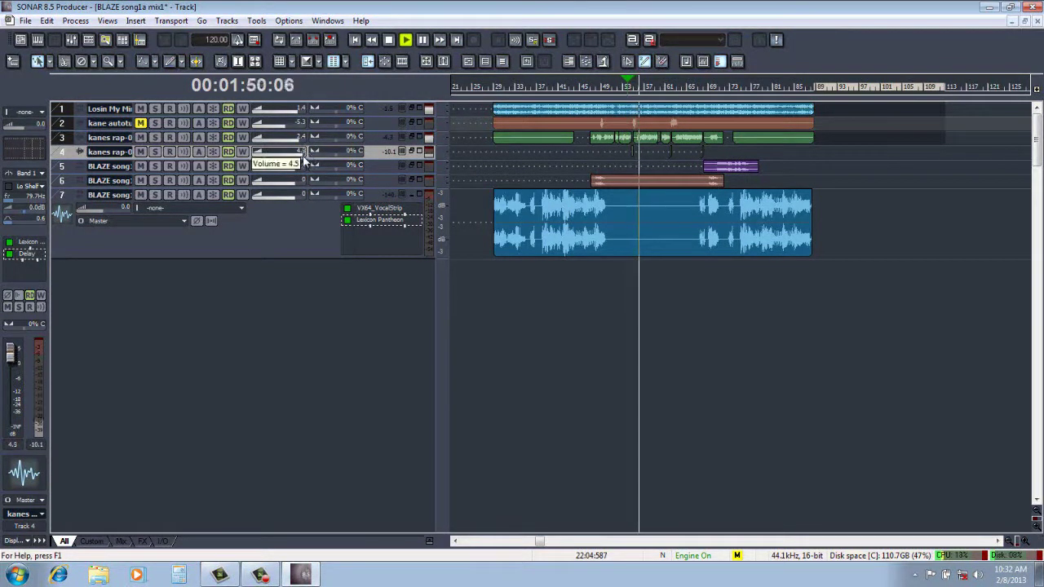
click(630, 88)
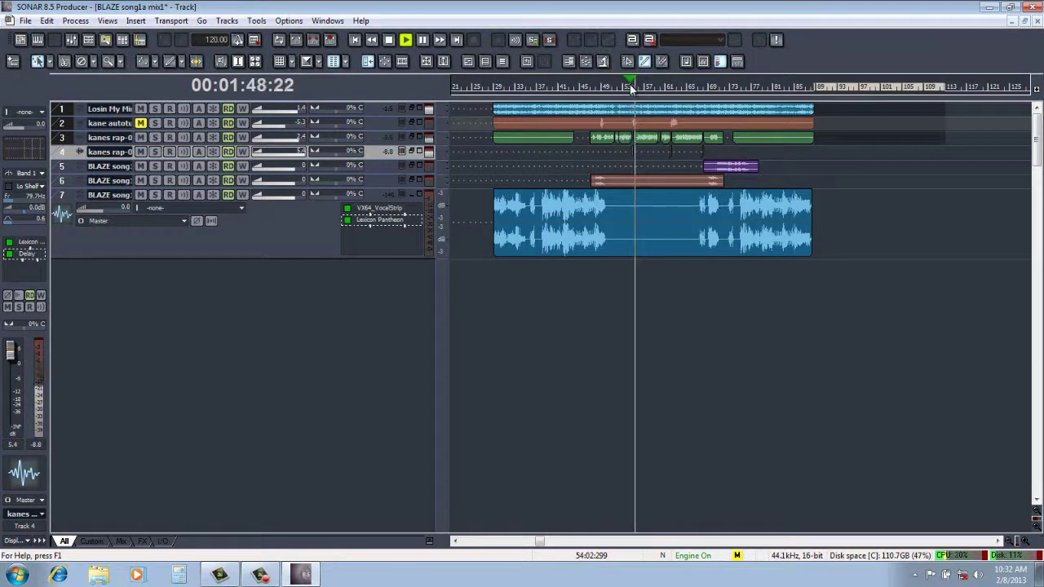
click(390, 39)
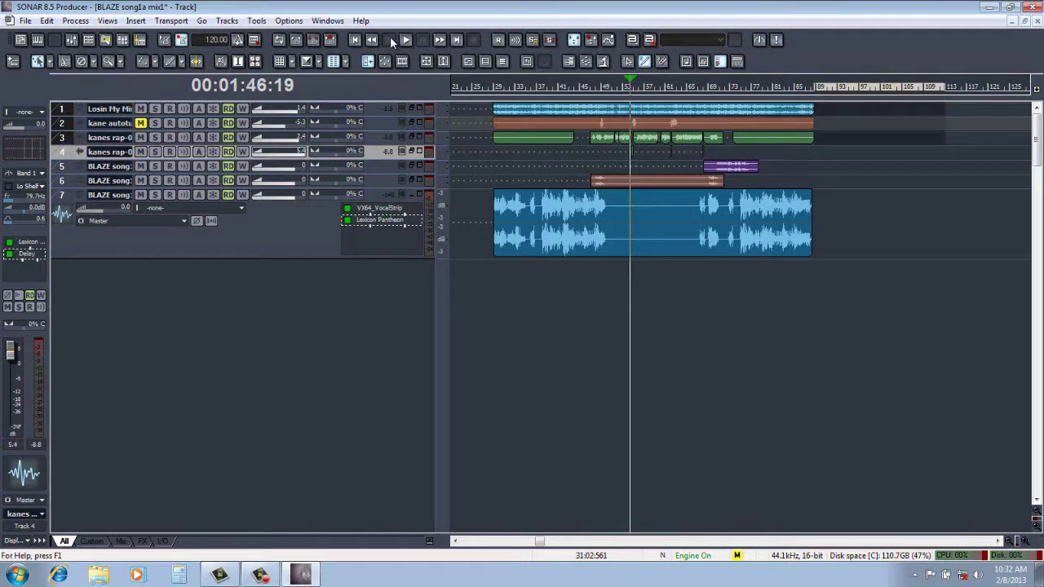
Move the playback position to 00:01:19:07 and save the project
click(557, 86)
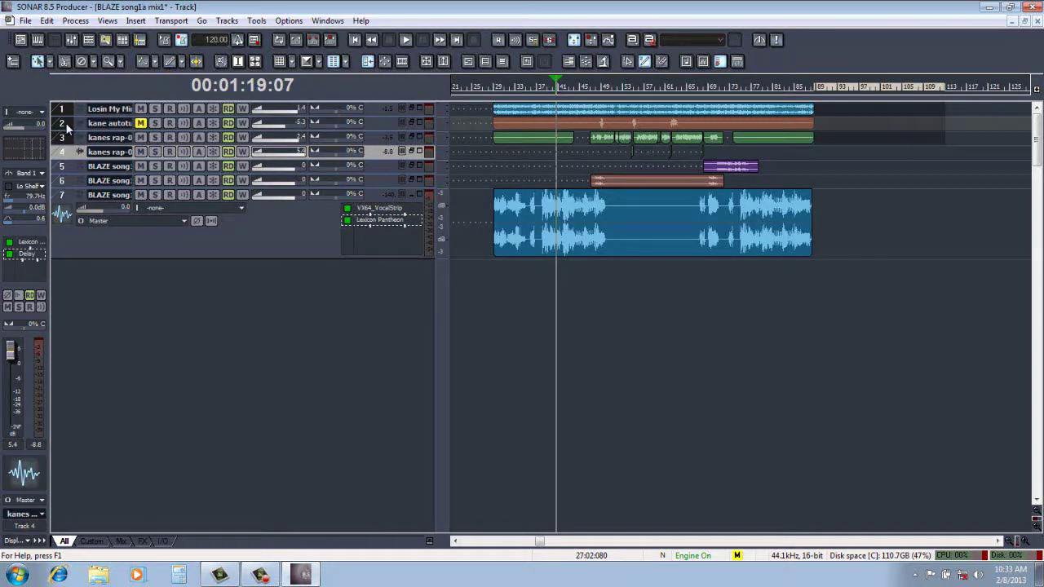
click(25, 21)
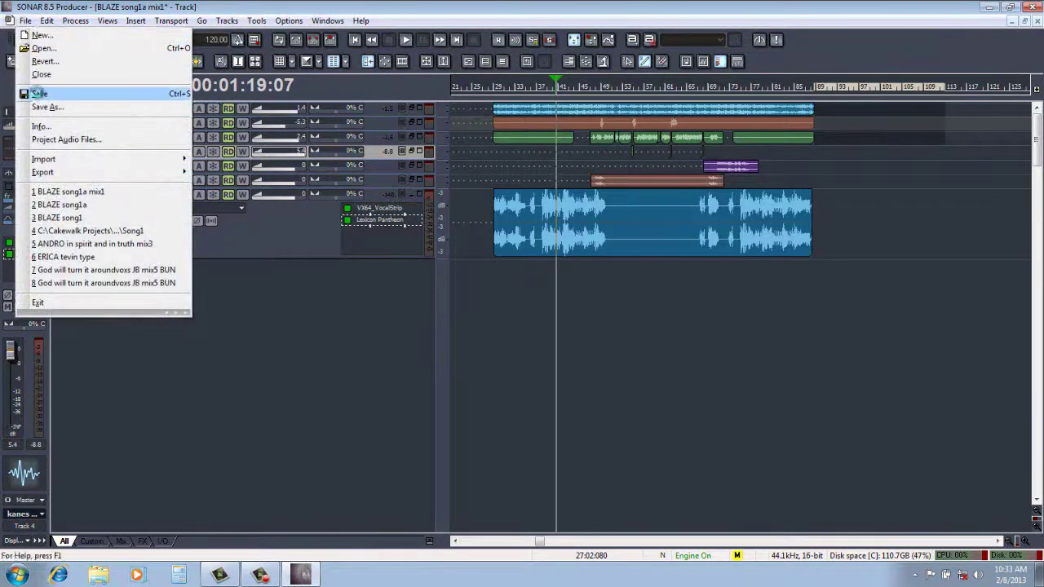
click(39, 94)
Play the mix from 00:01:19:07, open the Console view to watch the levels, and stop playback
click(406, 40)
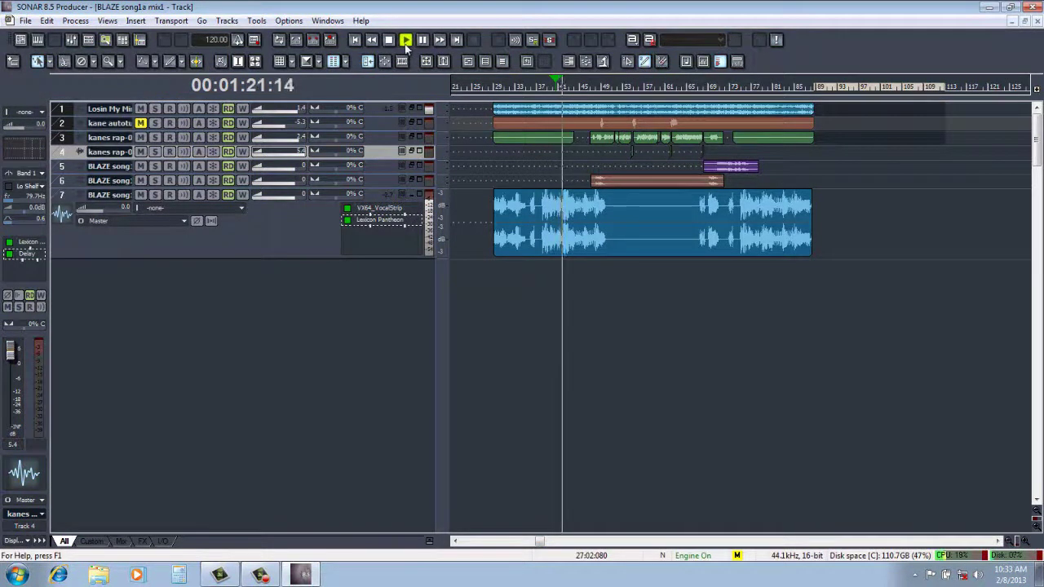
click(109, 21)
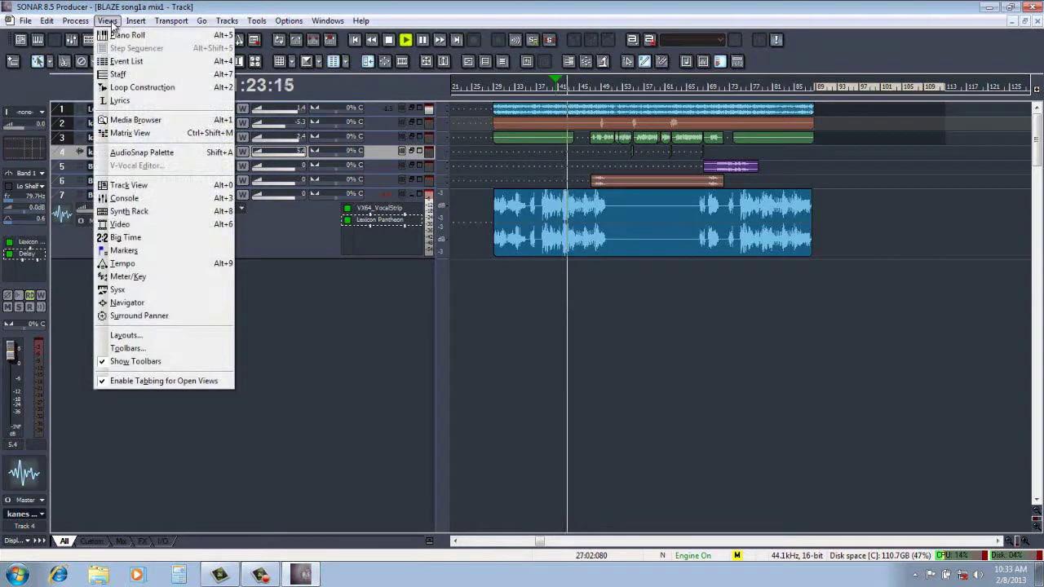
click(122, 199)
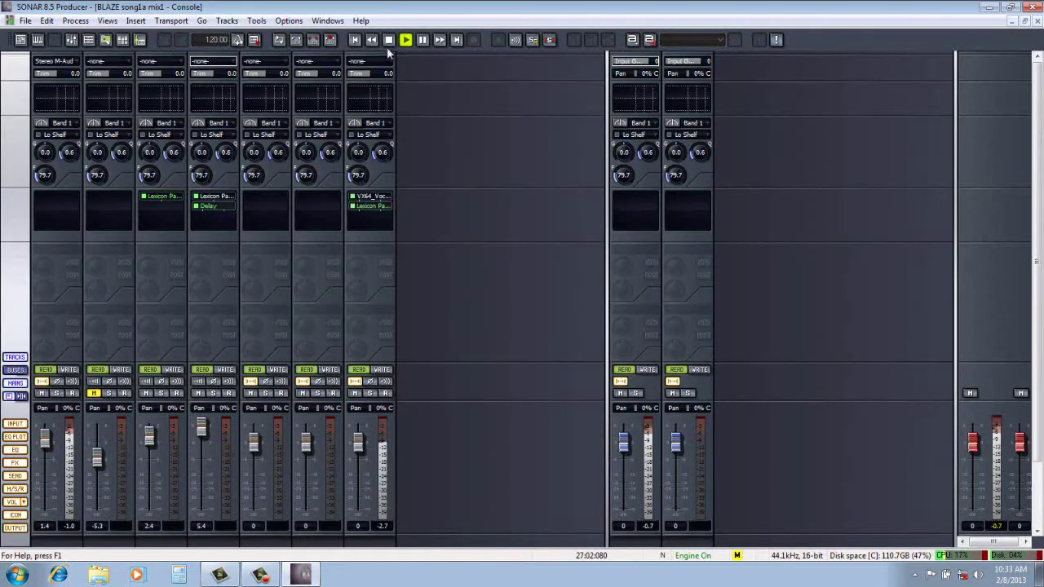
click(389, 41)
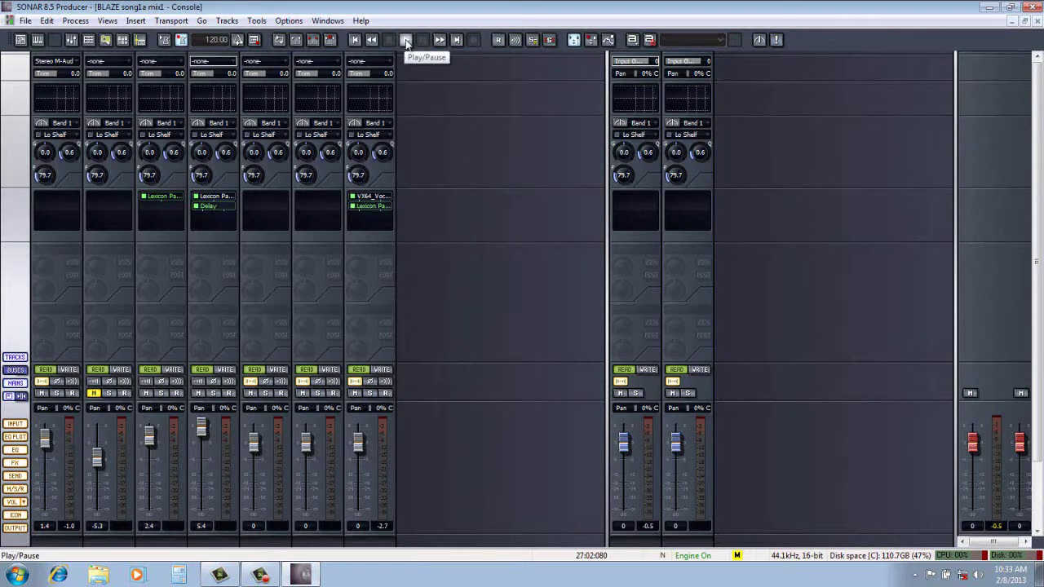
Check the output levels in playback, widen the console's main outputs section, and stop to inspect the track and bus outputs
click(406, 41)
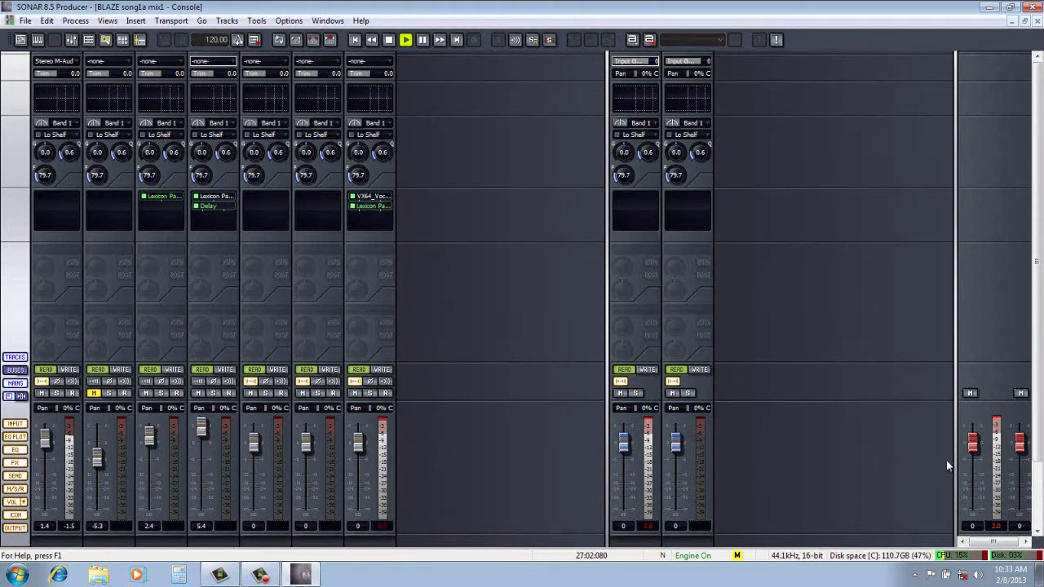
drag(955, 457, 817, 458)
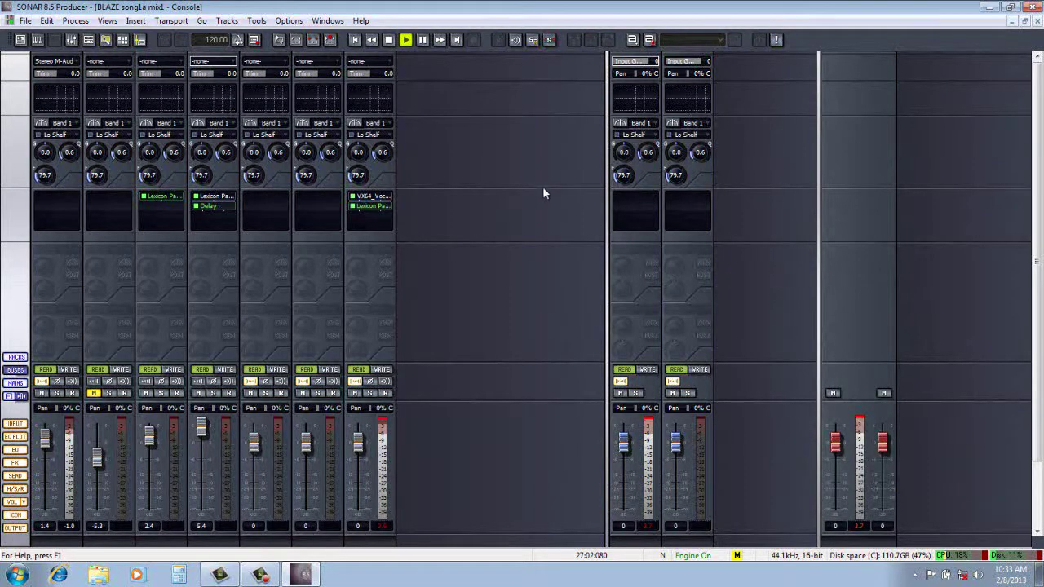
click(389, 41)
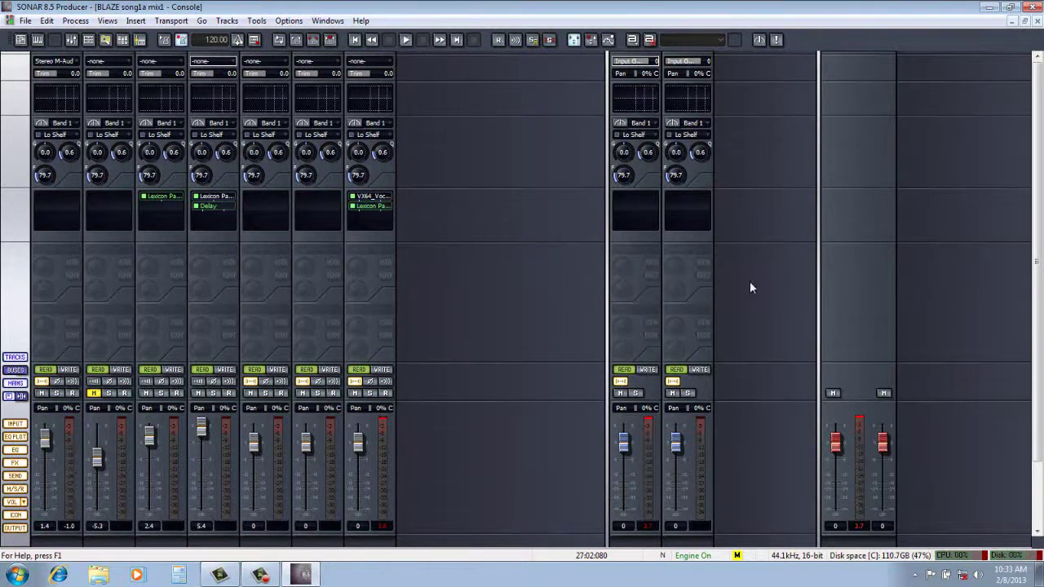
scroll(1037, 334, down, 3)
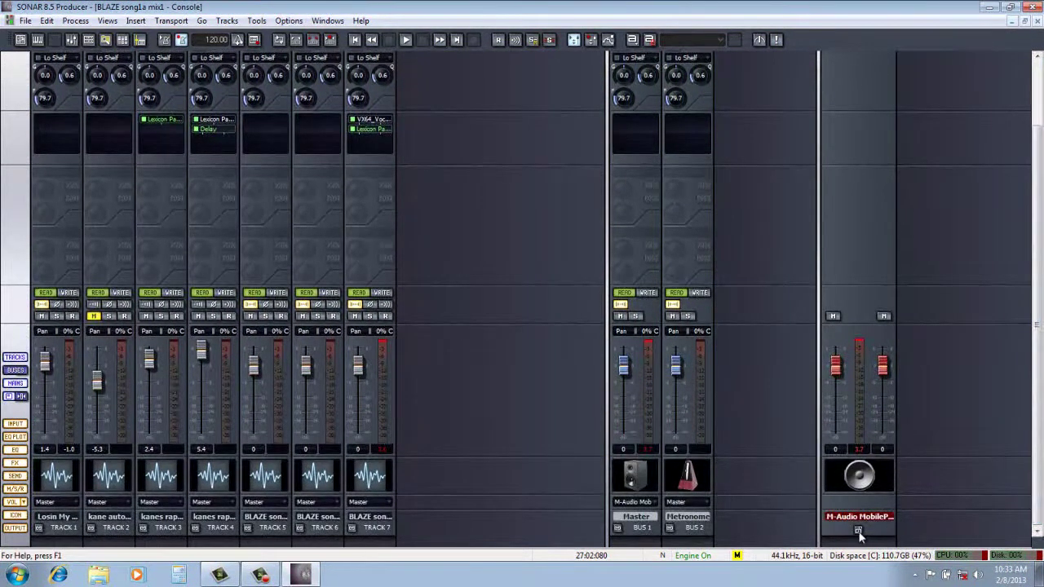
Link the two main output faders and lower them to -4.7, checking the main output level in playback
click(858, 531)
drag(879, 373, 883, 380)
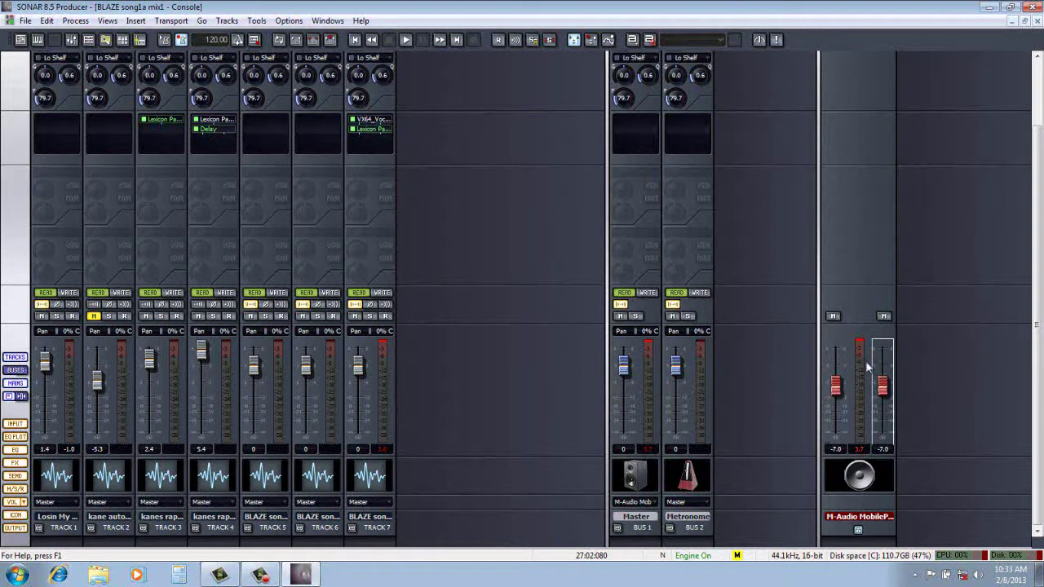
click(405, 42)
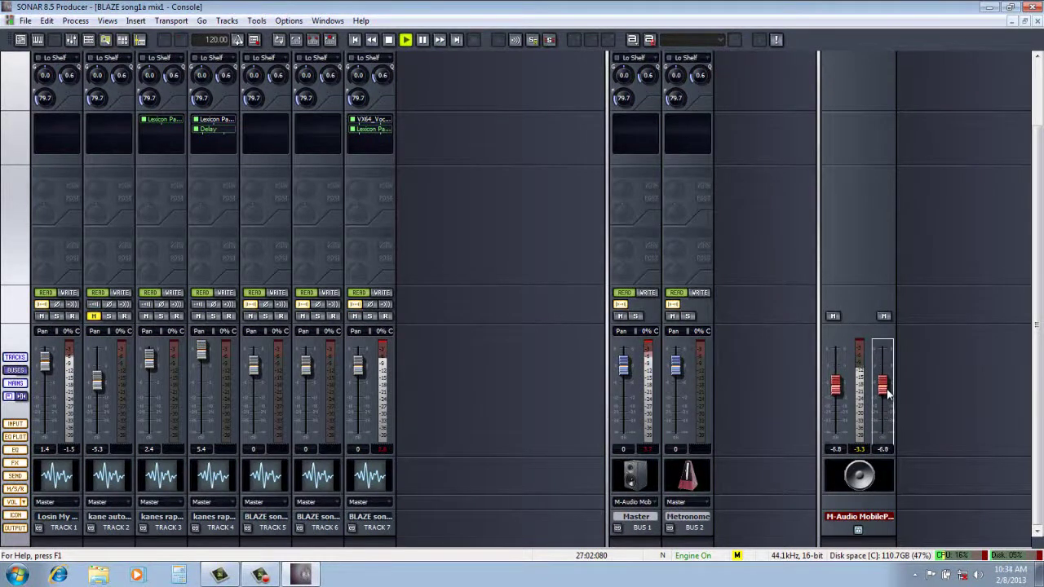
drag(886, 390, 886, 387)
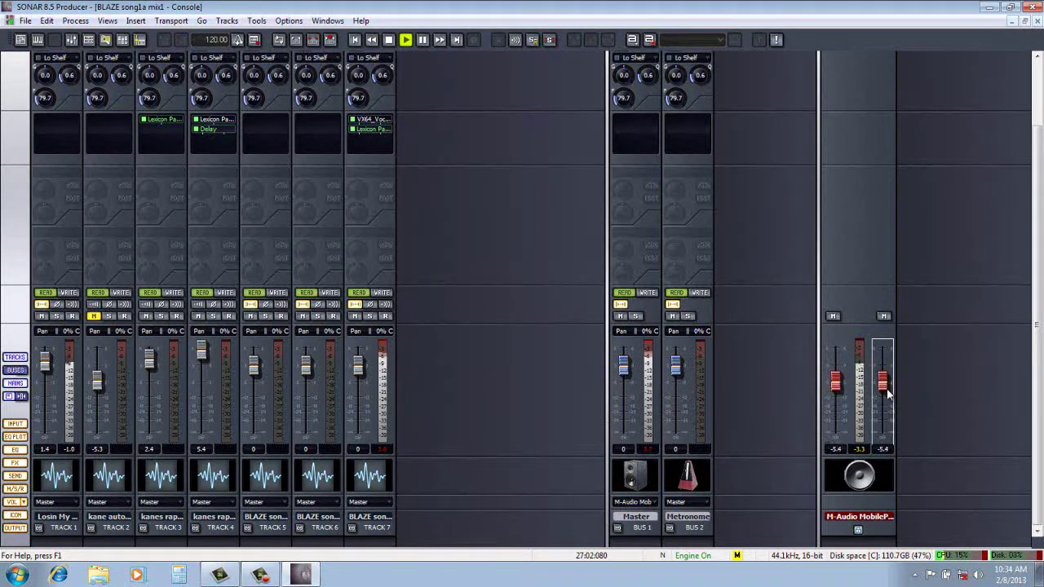
scroll(887, 387, up, 2)
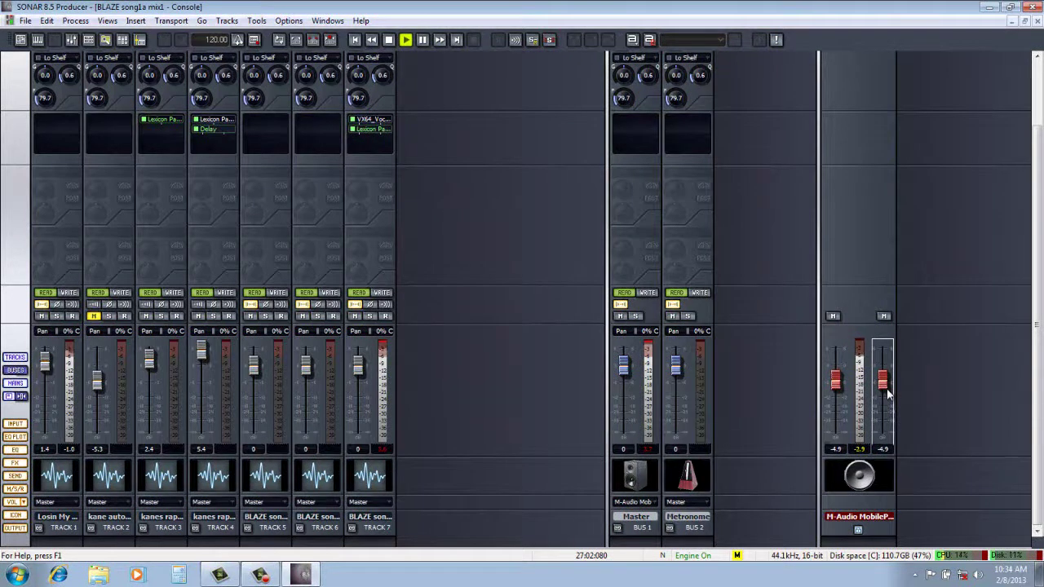
scroll(886, 388, up, 1)
scroll(888, 389, up, 1)
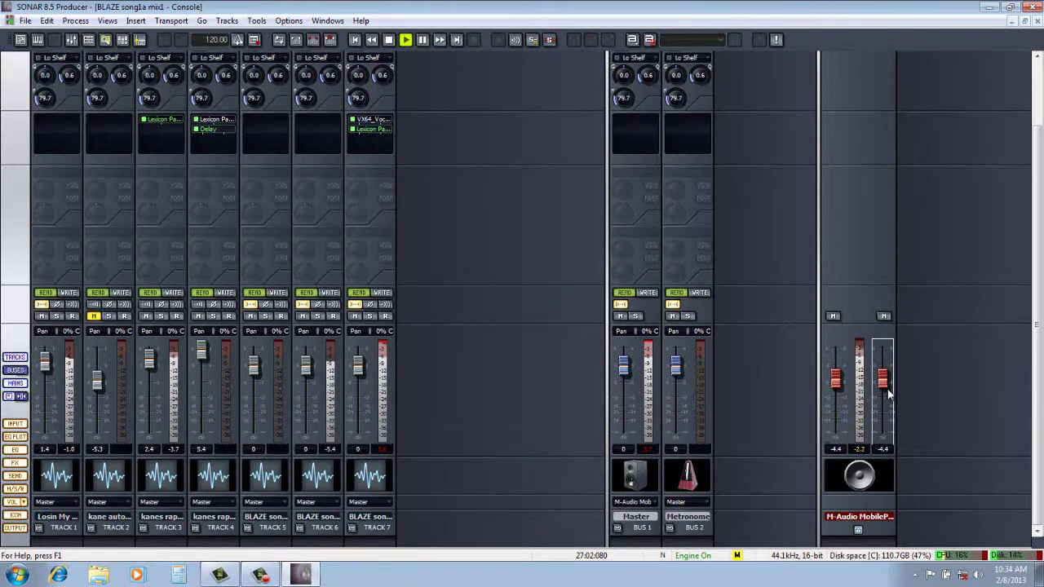
scroll(888, 391, down, 1)
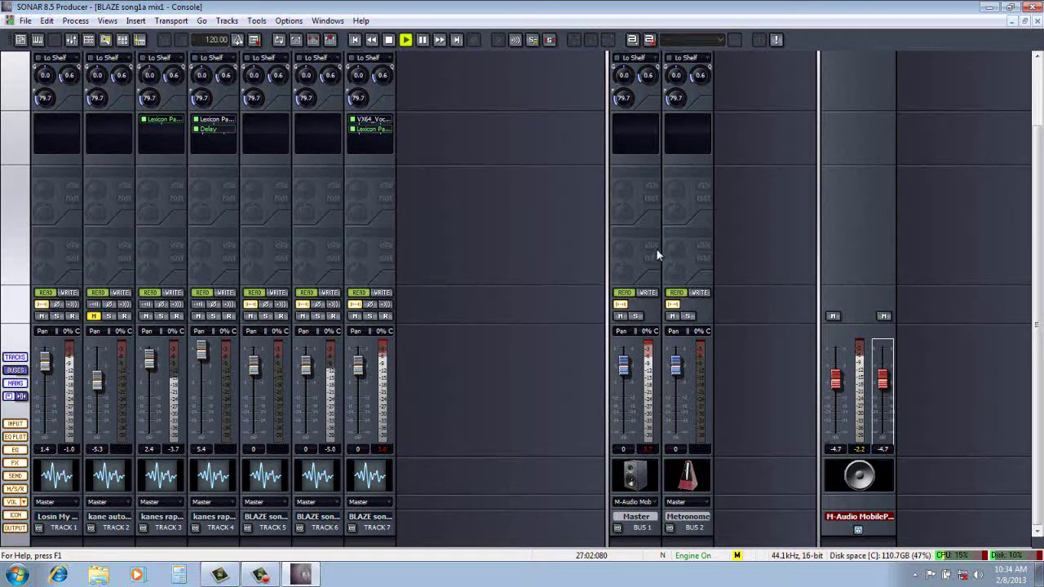
click(388, 39)
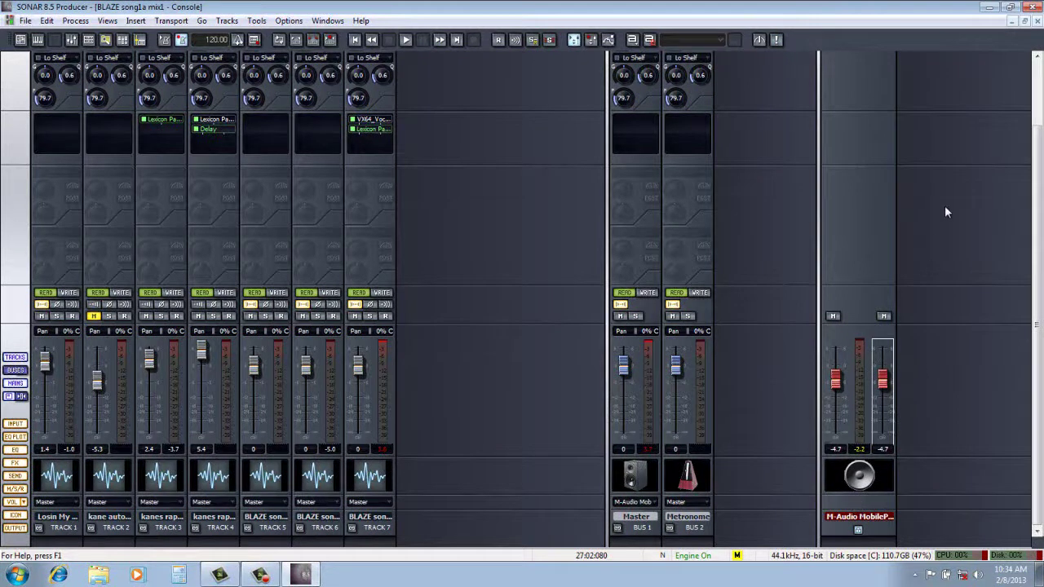
Return from the console to the track view, reduce track 7's height, and rewind the project to the start
click(1038, 22)
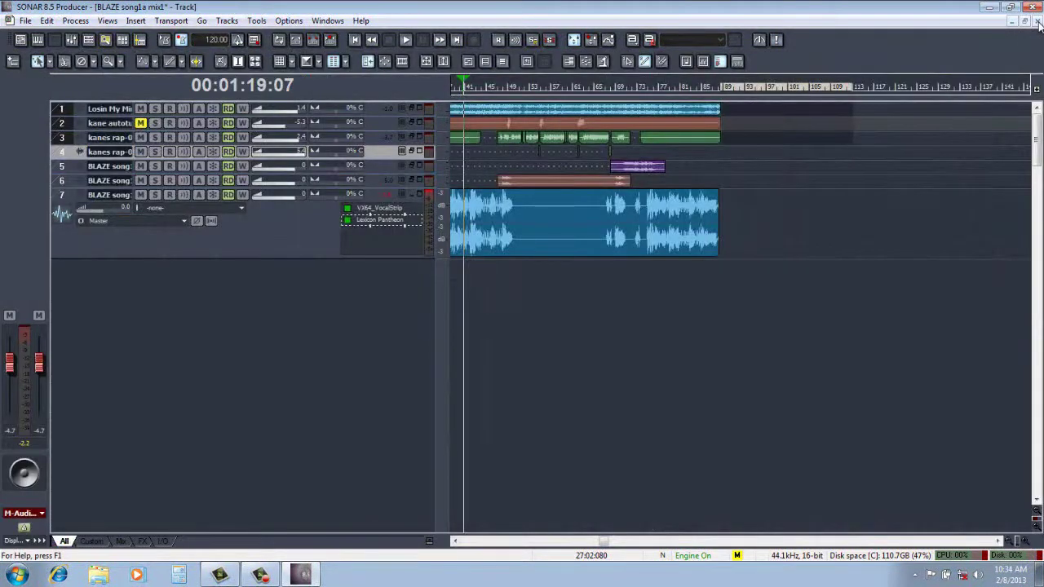
click(1037, 519)
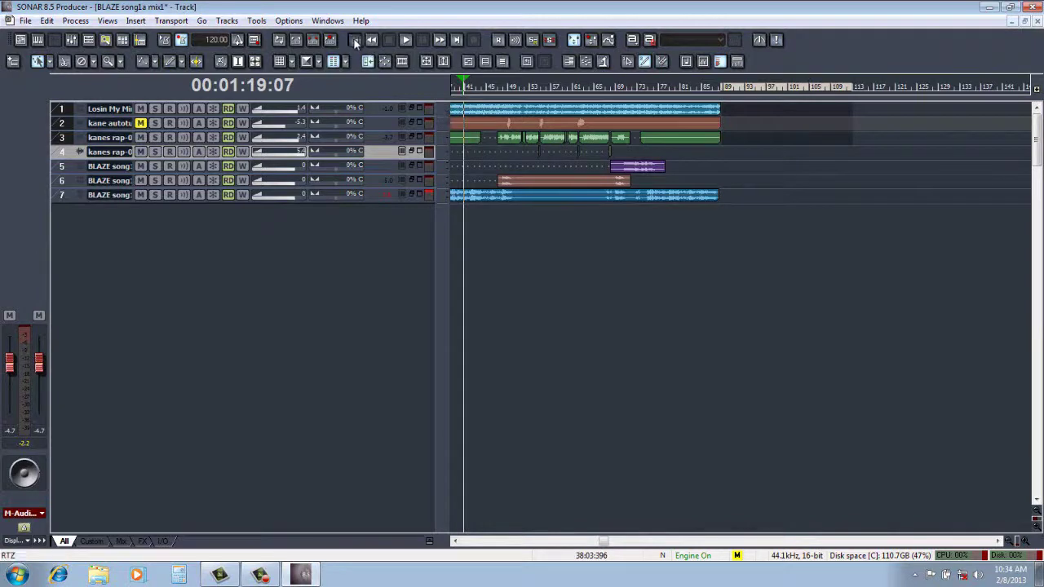
click(354, 39)
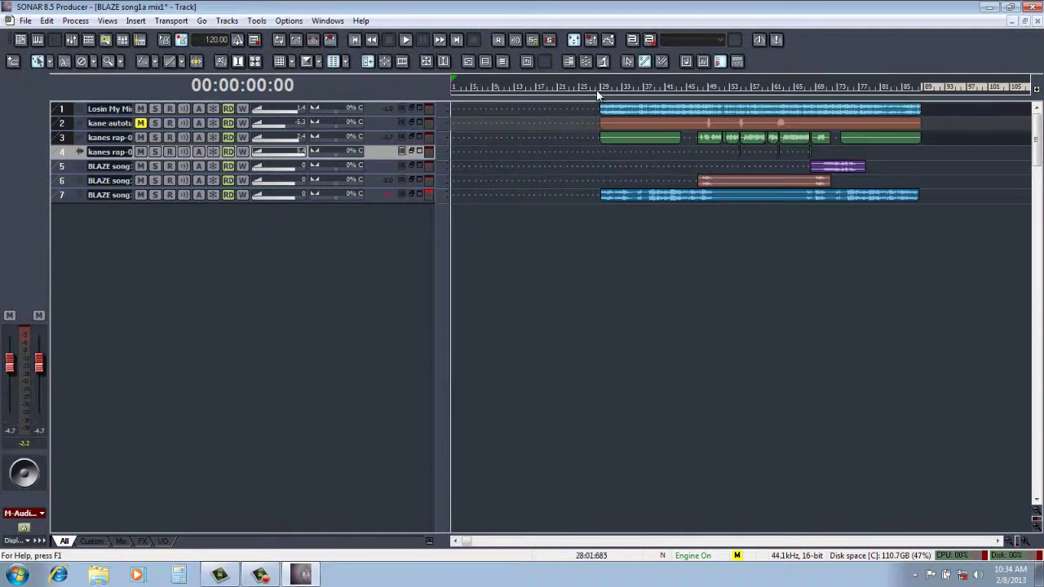
Select the song from about measure 28 to measure 89 across all seven tracks
drag(598, 96, 926, 137)
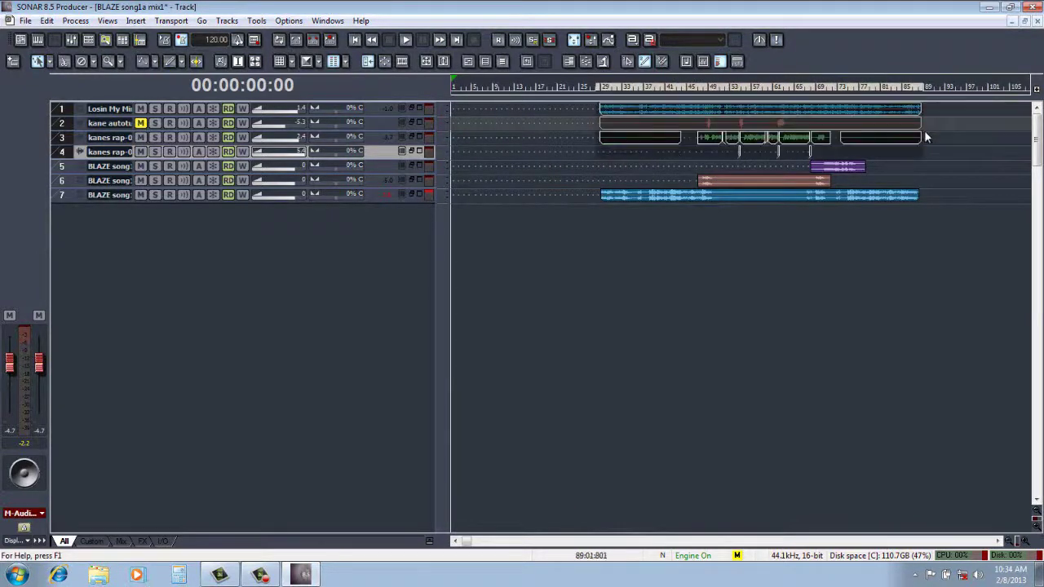
click(62, 111)
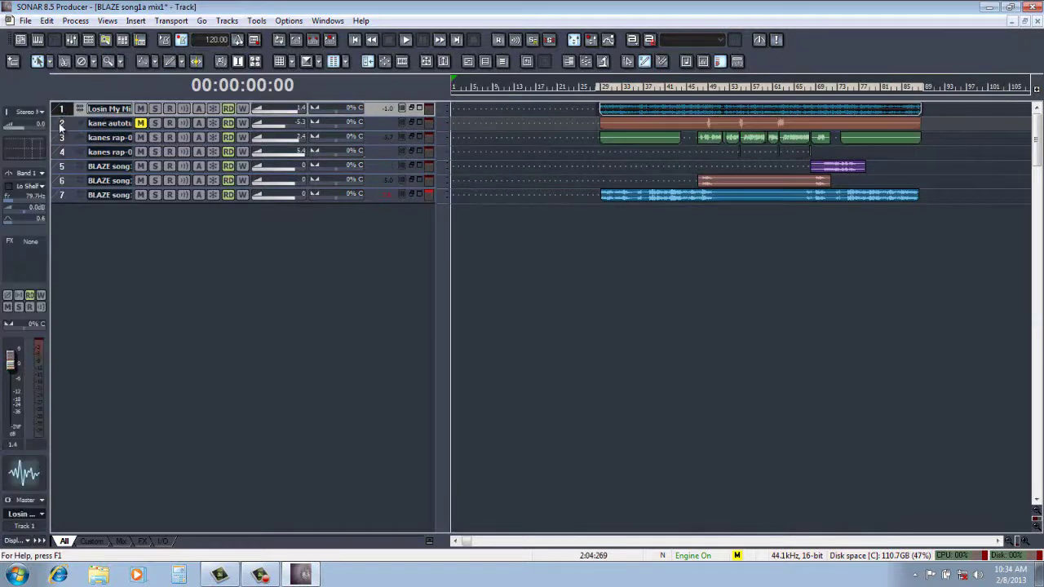
drag(61, 127, 66, 196)
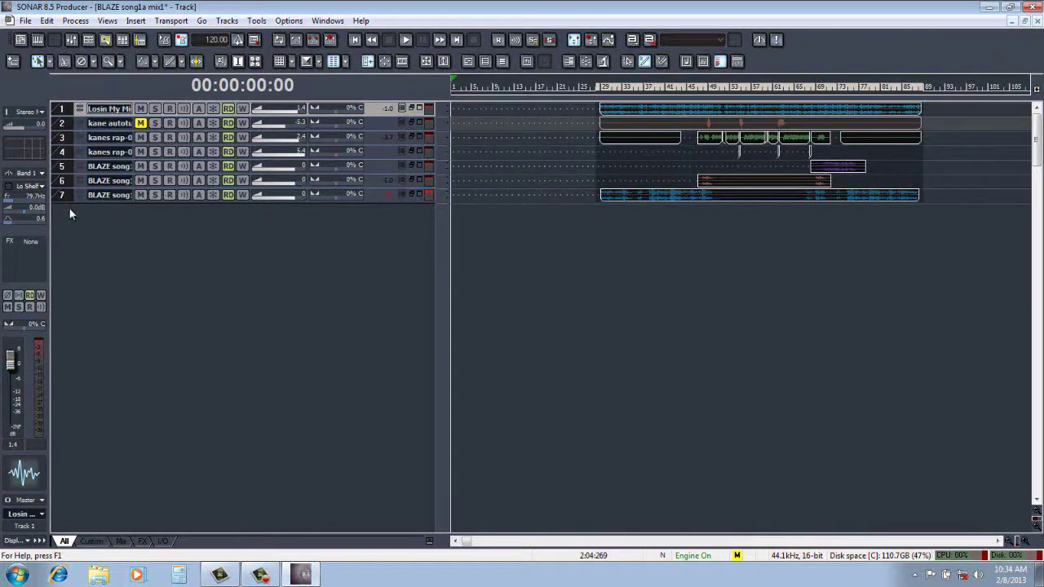
right_click(68, 208)
click(269, 270)
Bounce the selection to new track 8 as a stereo entire mix, using the What You Hear preset
click(48, 22)
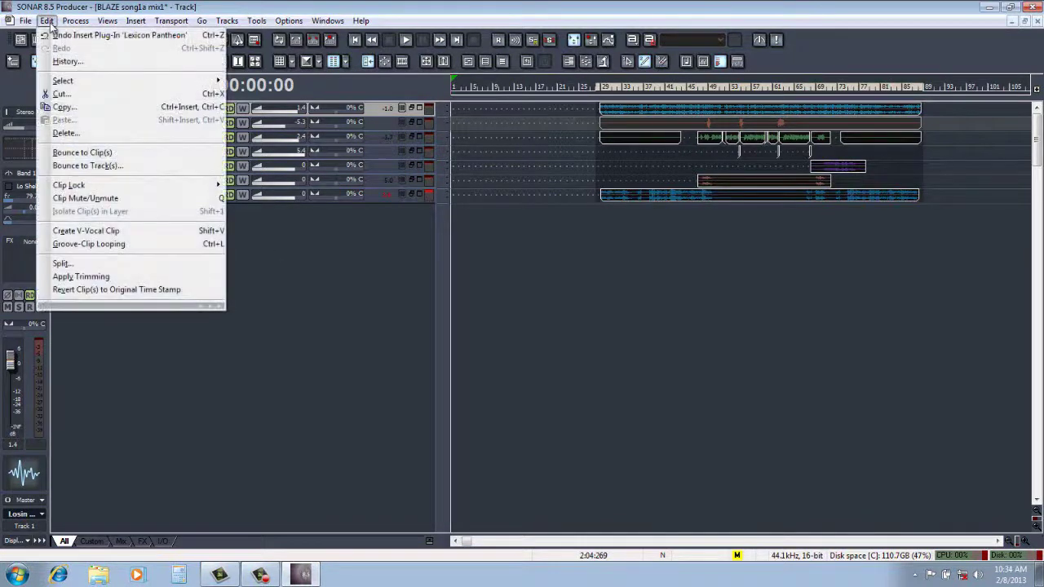
click(69, 167)
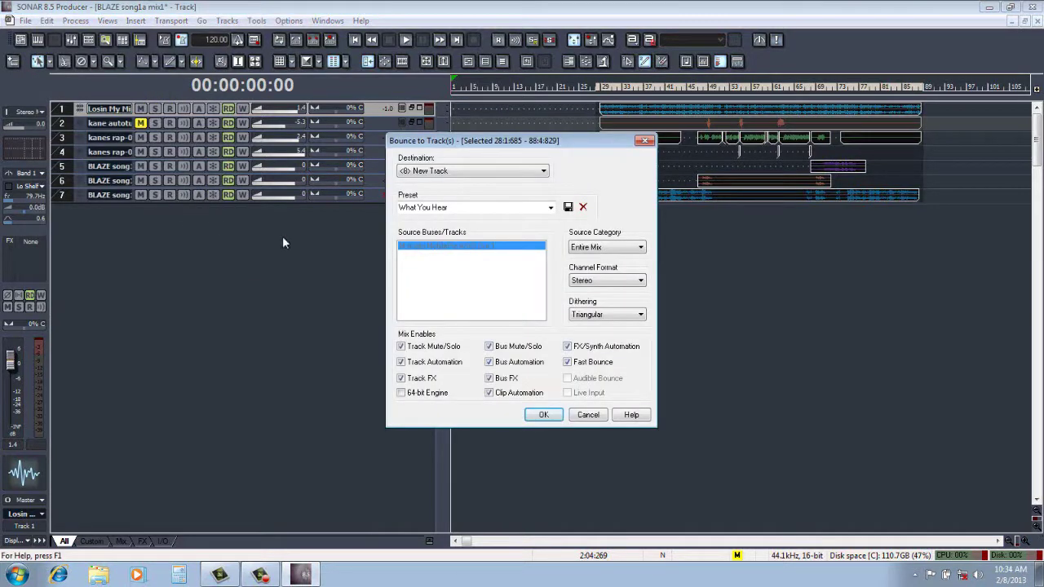
click(545, 415)
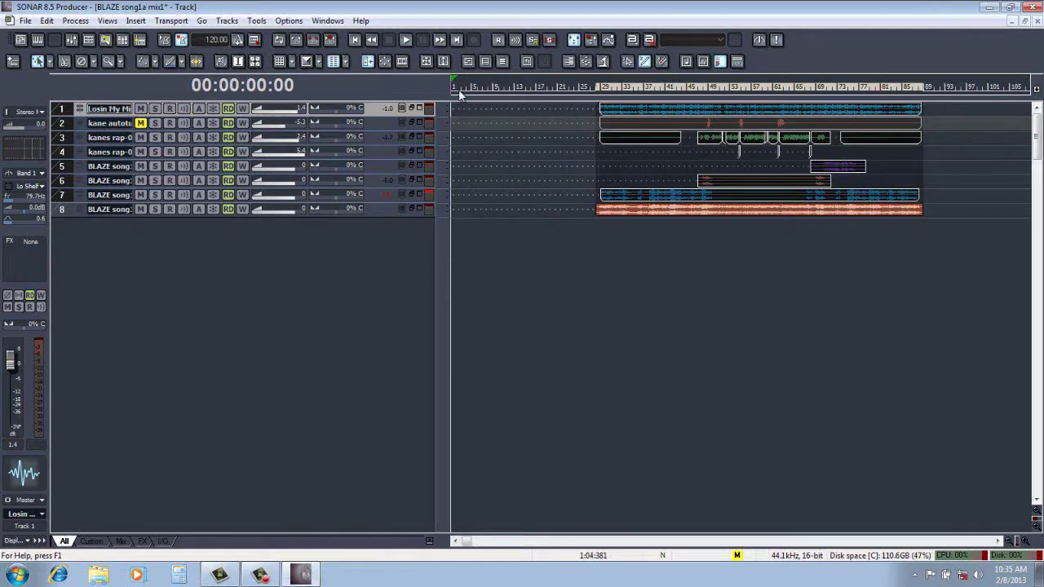
click(46, 20)
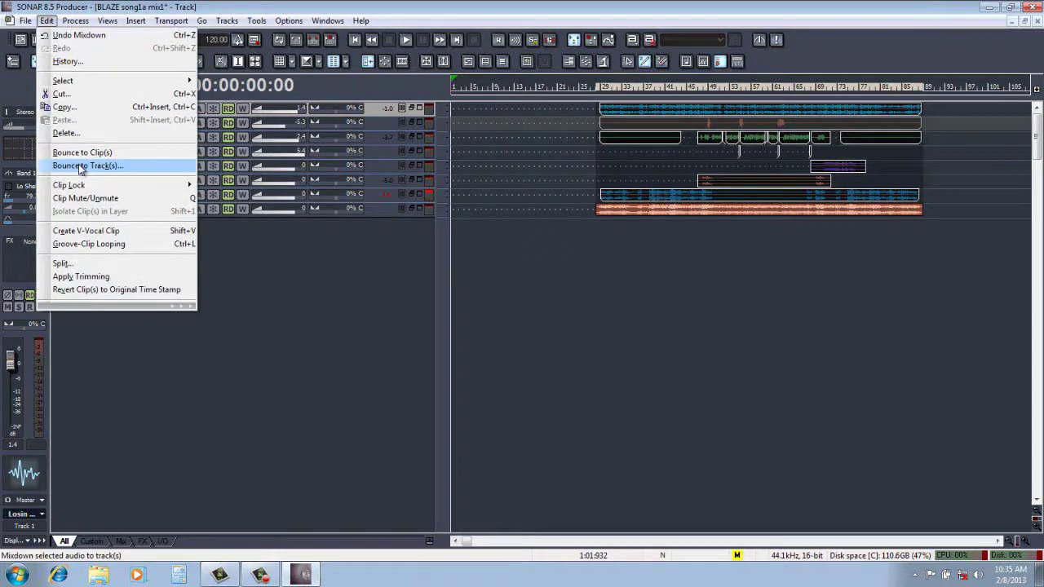
click(233, 249)
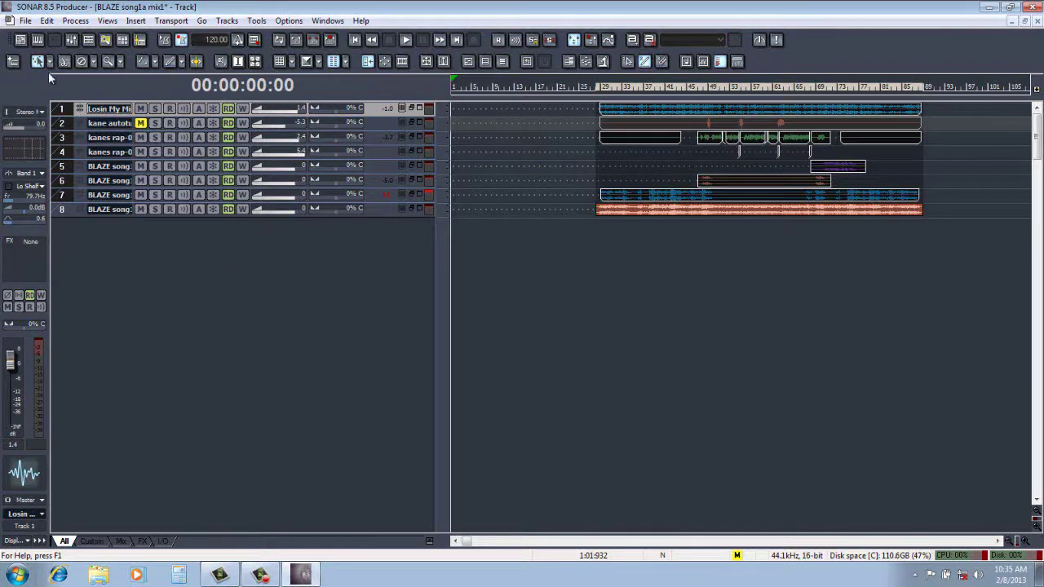
click(46, 20)
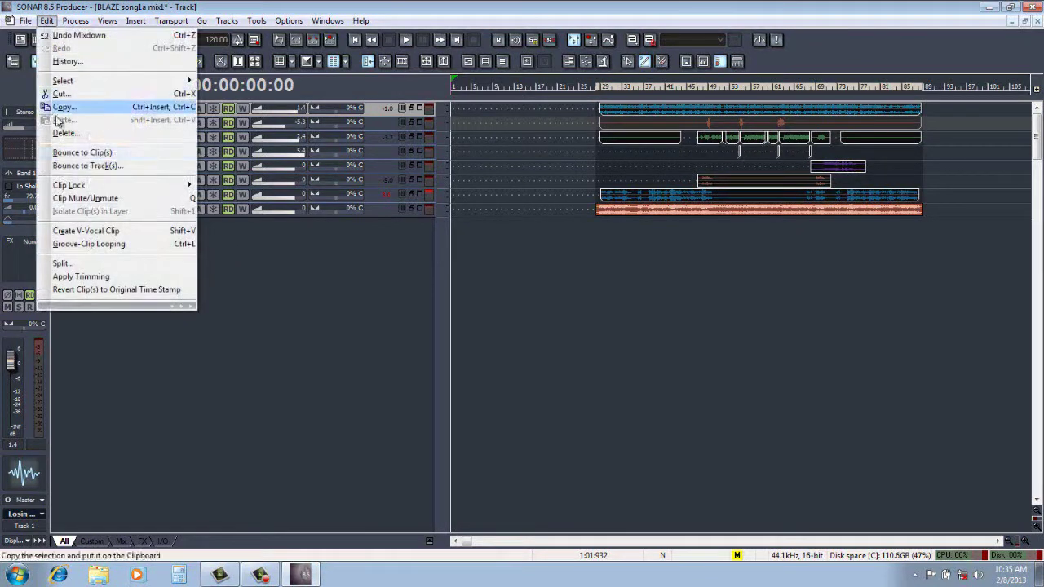
click(299, 273)
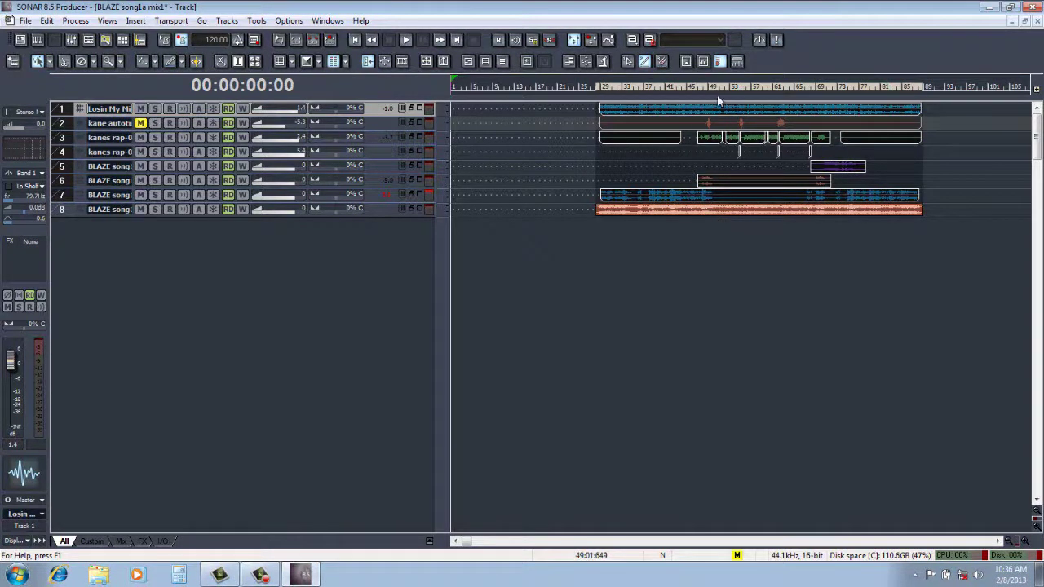
Open the BLAZE song1a project to examine its original tracks with the bus pane hidden, and close it again
click(25, 21)
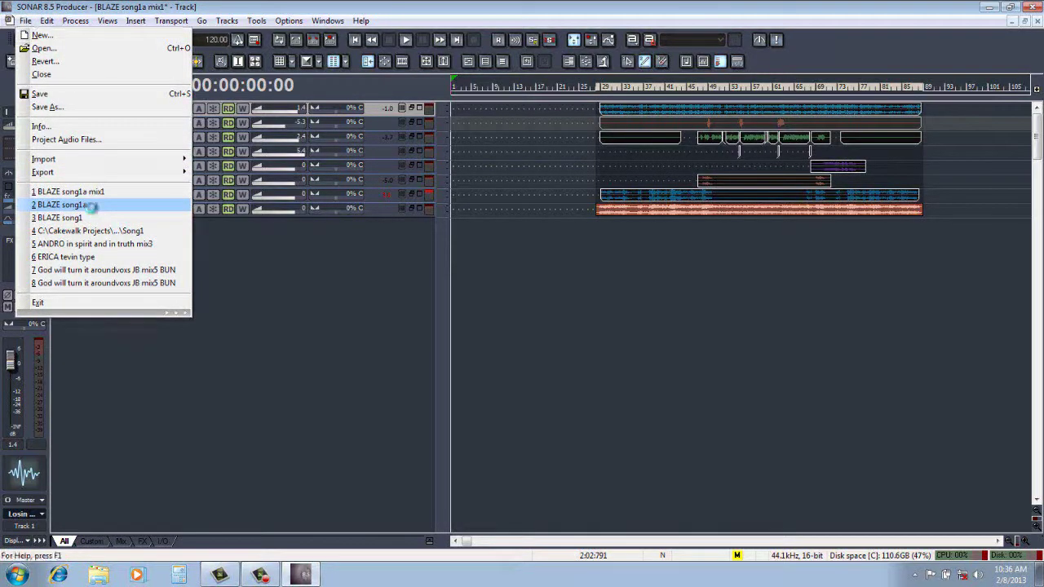
click(62, 205)
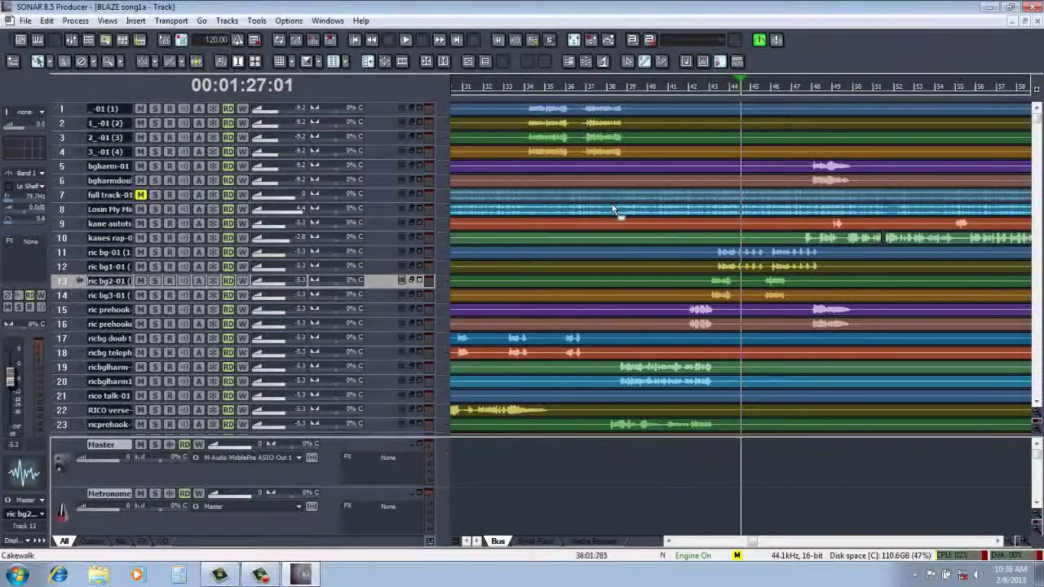
key(b)
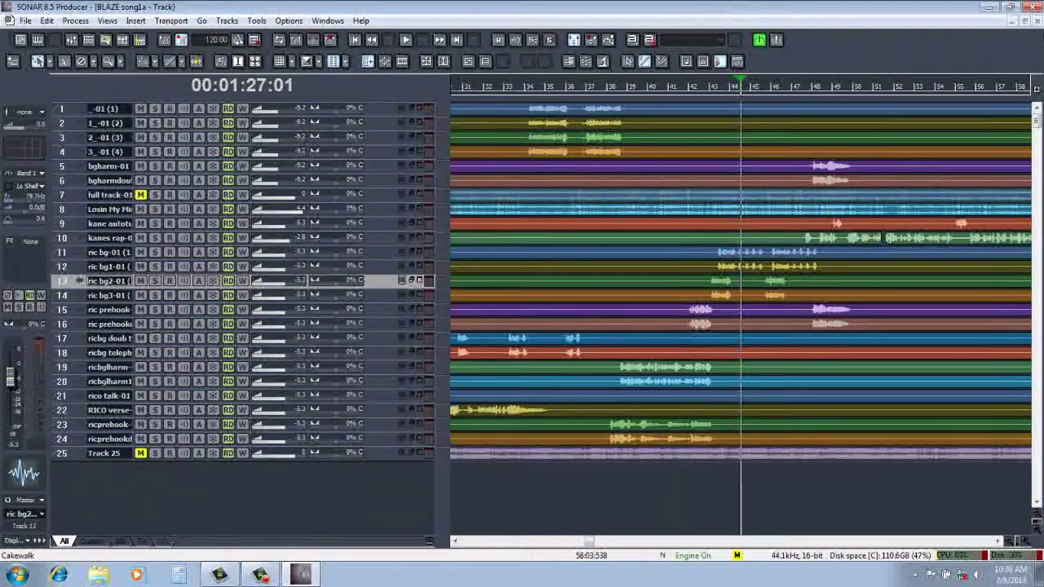
click(1038, 22)
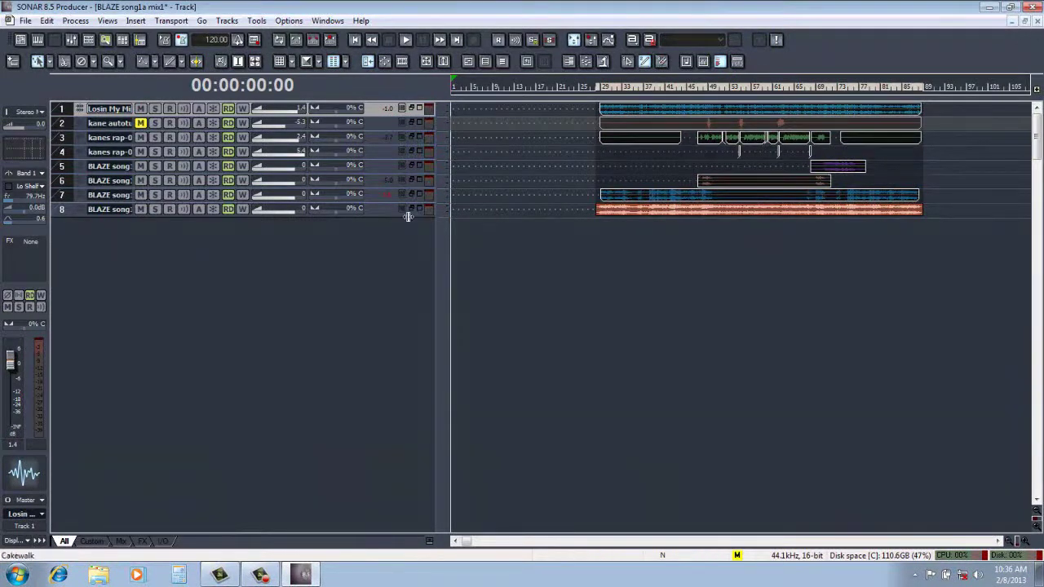
Enlarge and solo the bounced mix on track 8, and check it in playback from 00:00:54:25
click(68, 210)
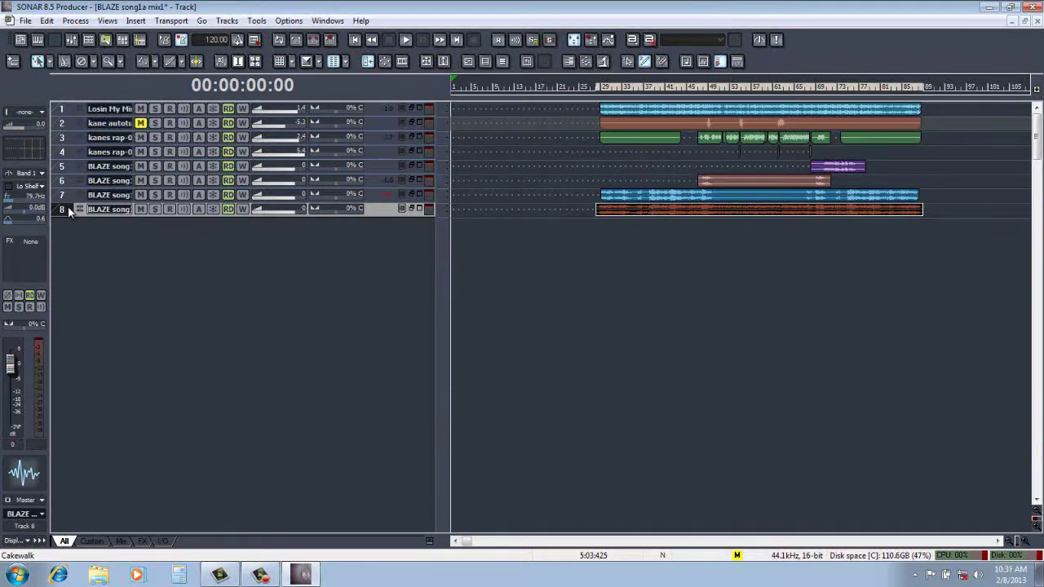
double_click(69, 210)
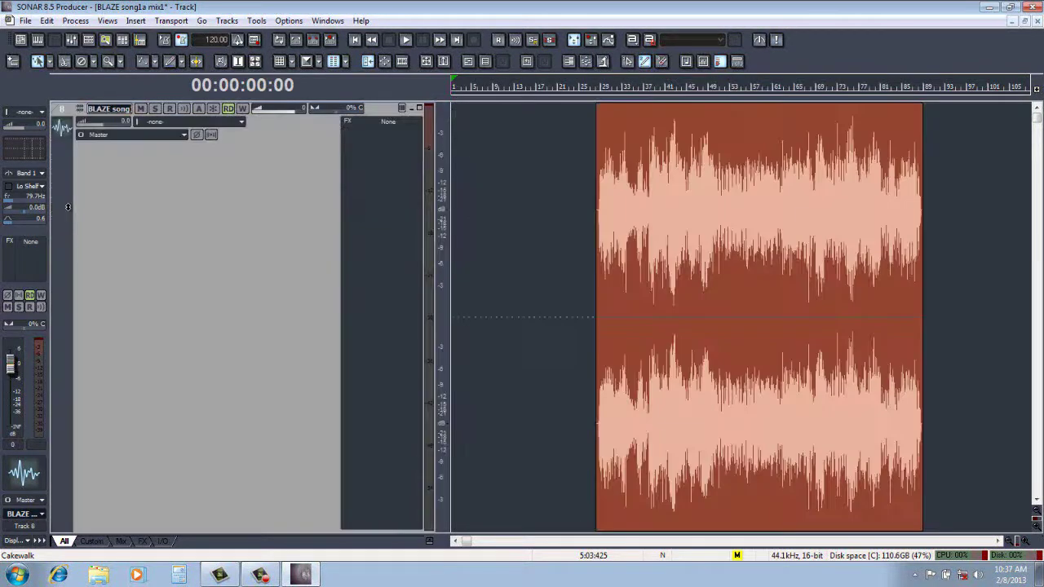
click(155, 109)
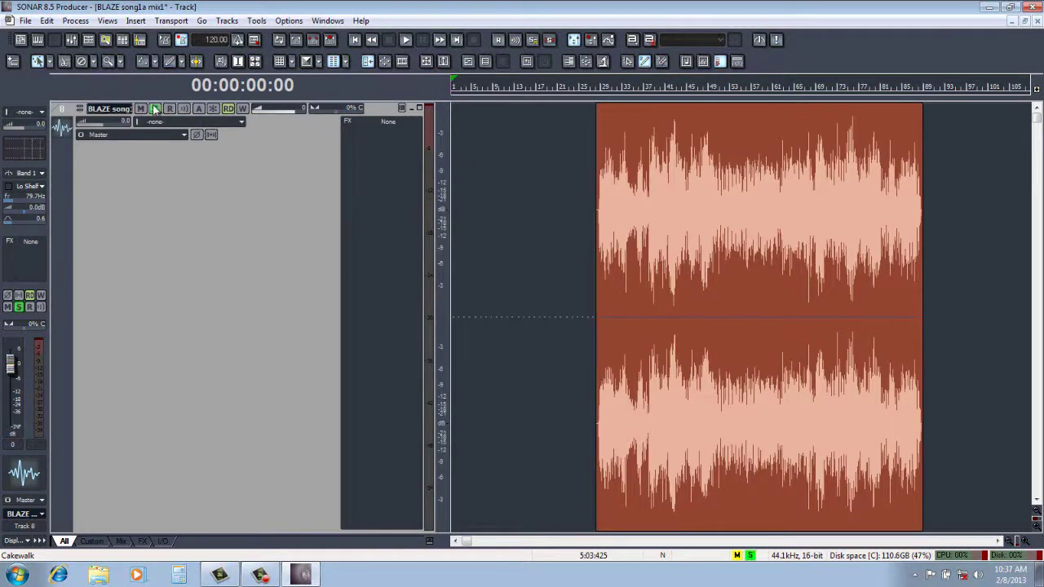
click(600, 89)
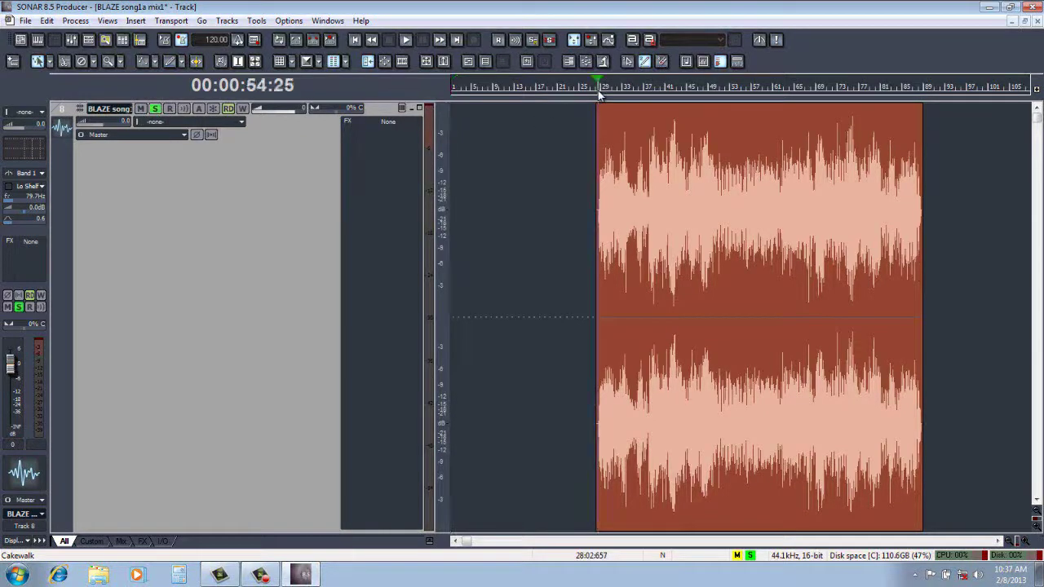
click(412, 44)
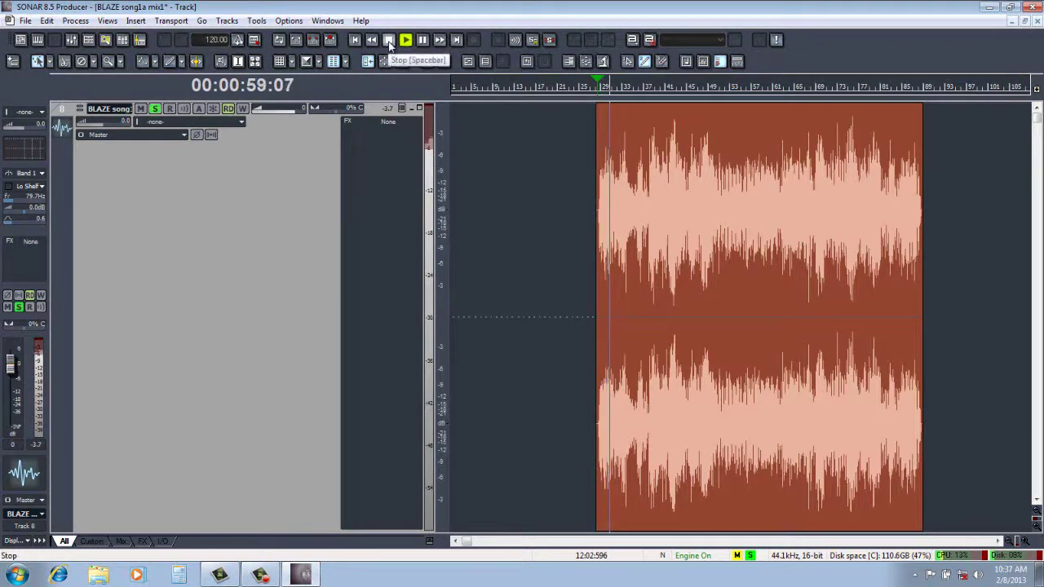
click(389, 43)
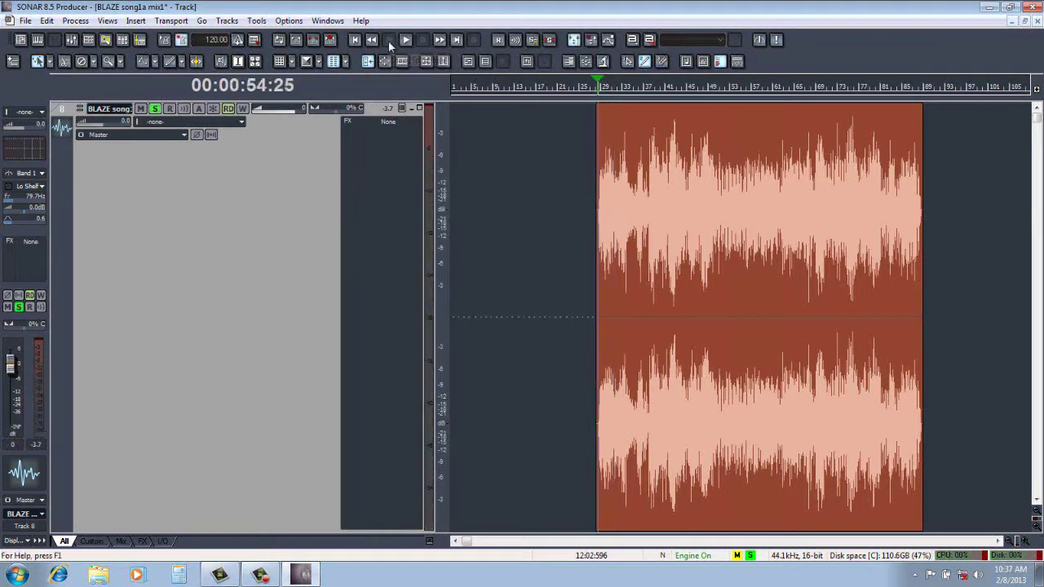
Process the bounced mix on track 8 with the L3 MultiMaximizer Stereo audio effect, using its 16 bit preset
click(647, 182)
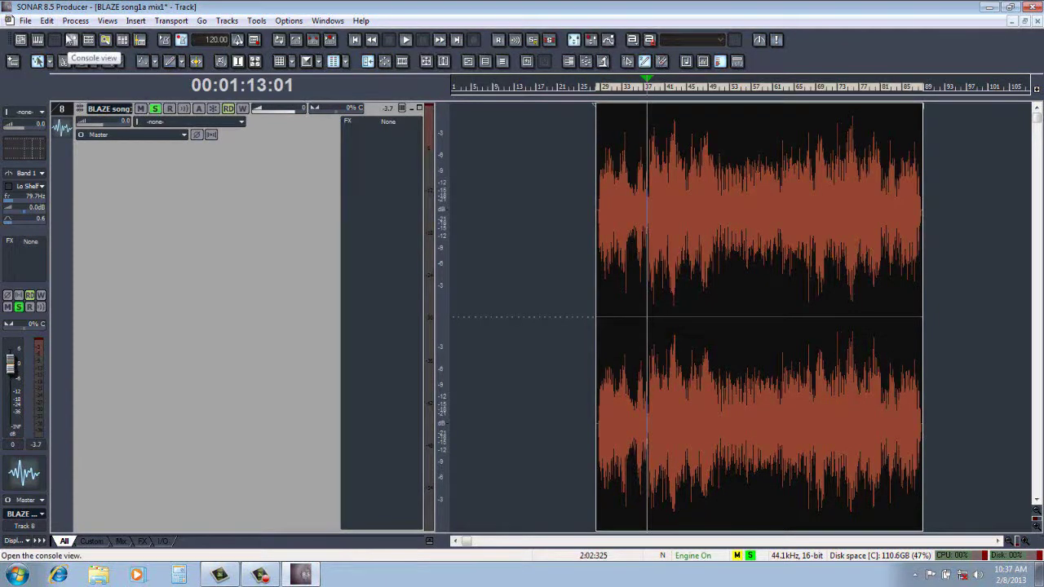
click(75, 21)
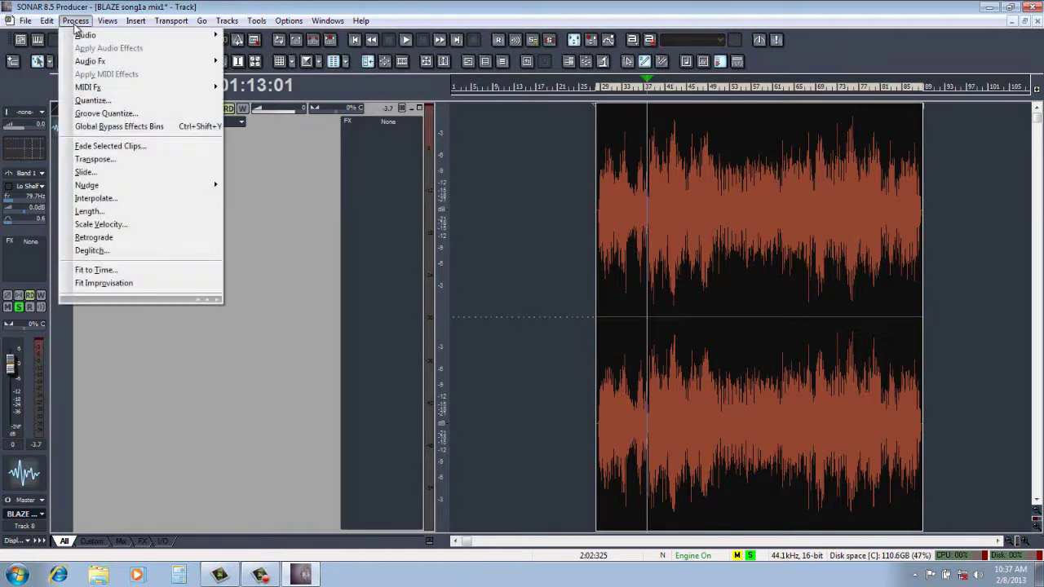
mouse_move(88, 61)
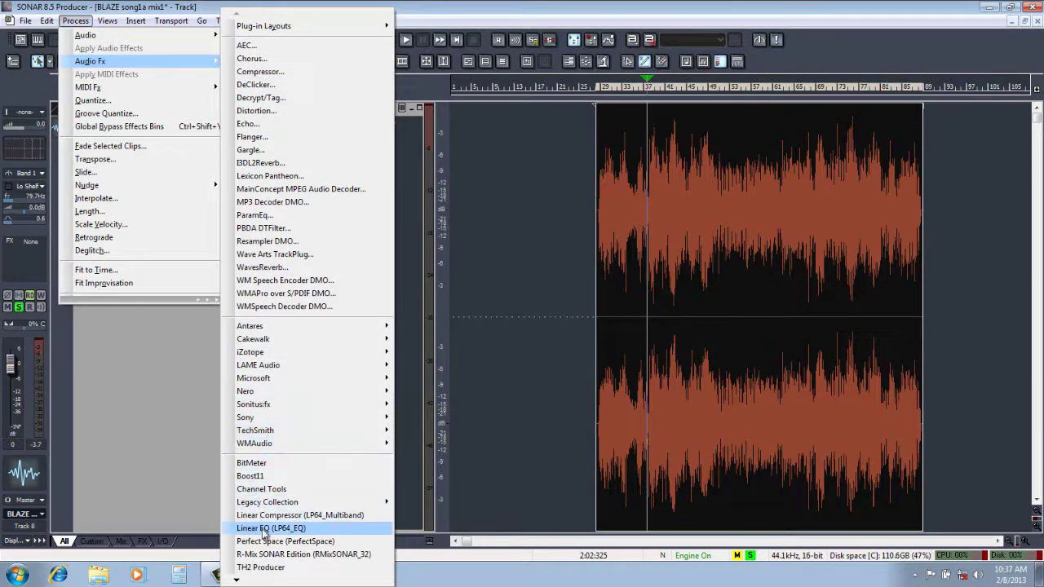
mouse_move(236, 580)
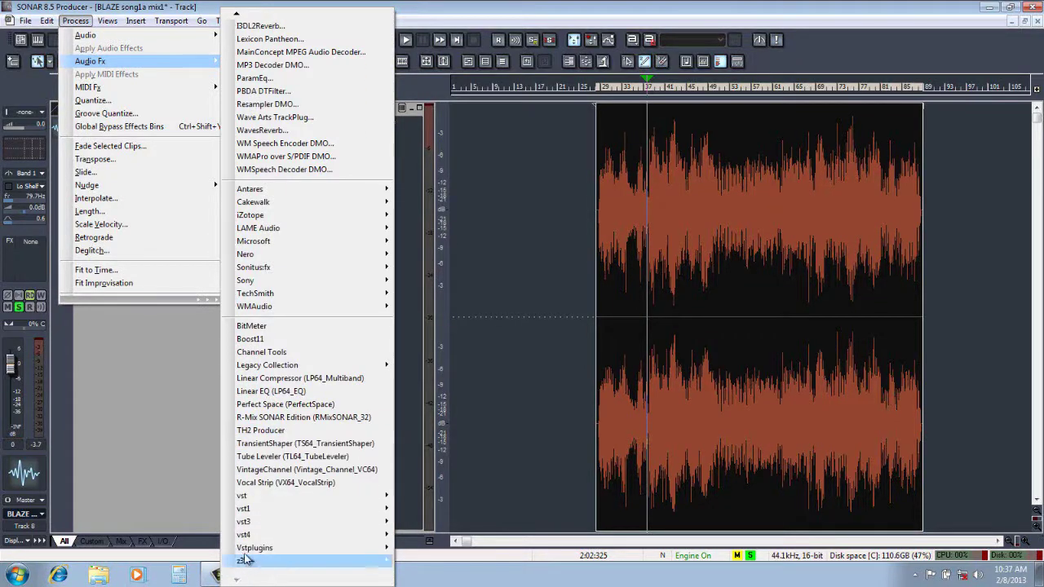
mouse_move(248, 499)
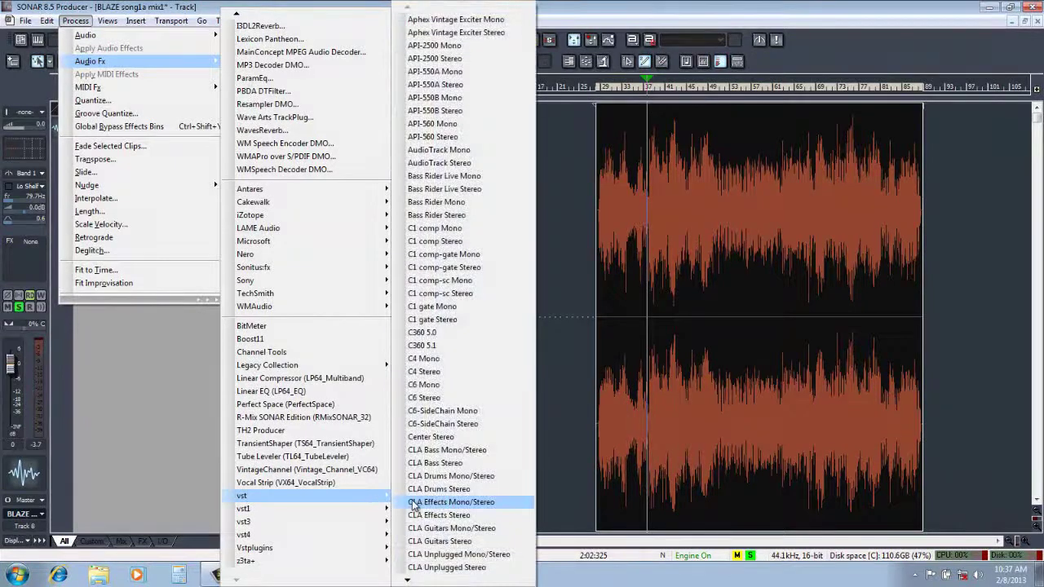
scroll(414, 505, down, 10)
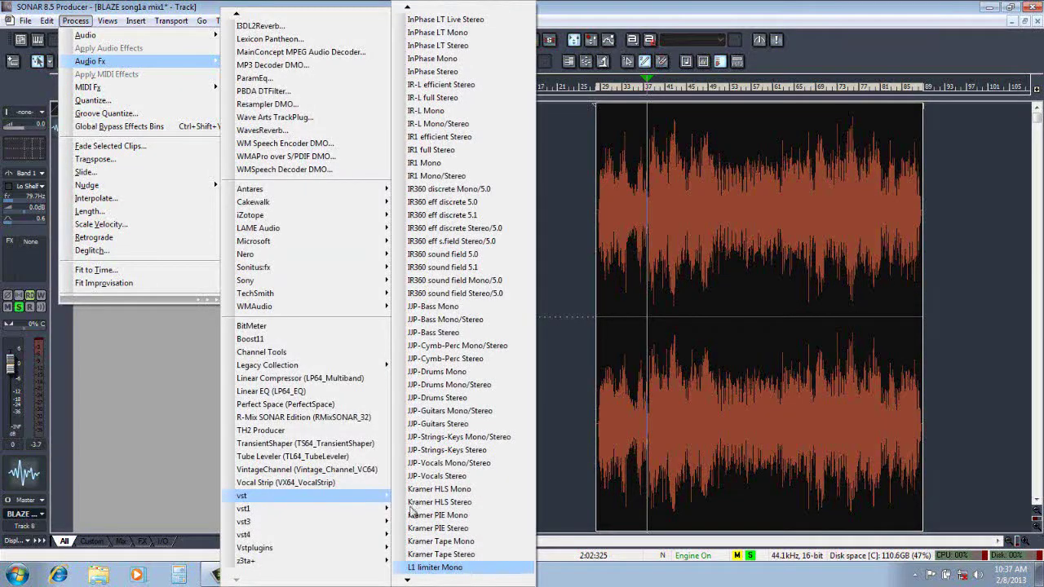
mouse_move(407, 580)
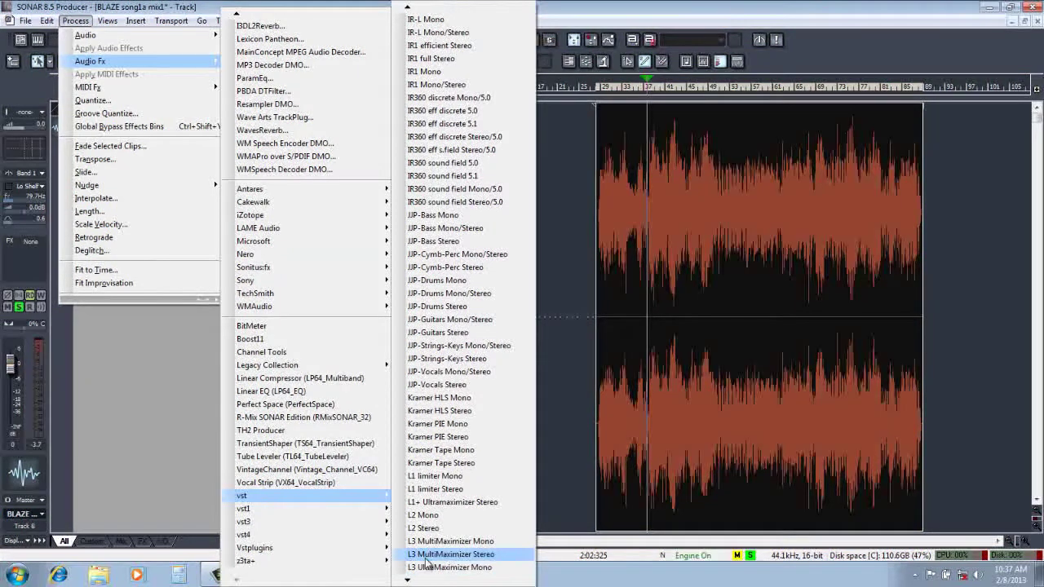
click(426, 559)
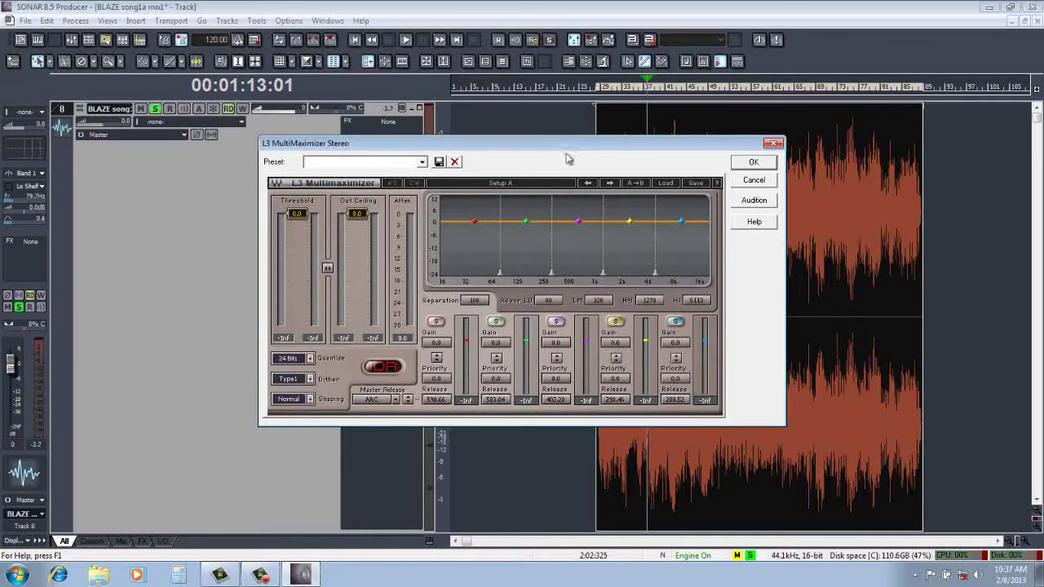
drag(568, 152, 372, 158)
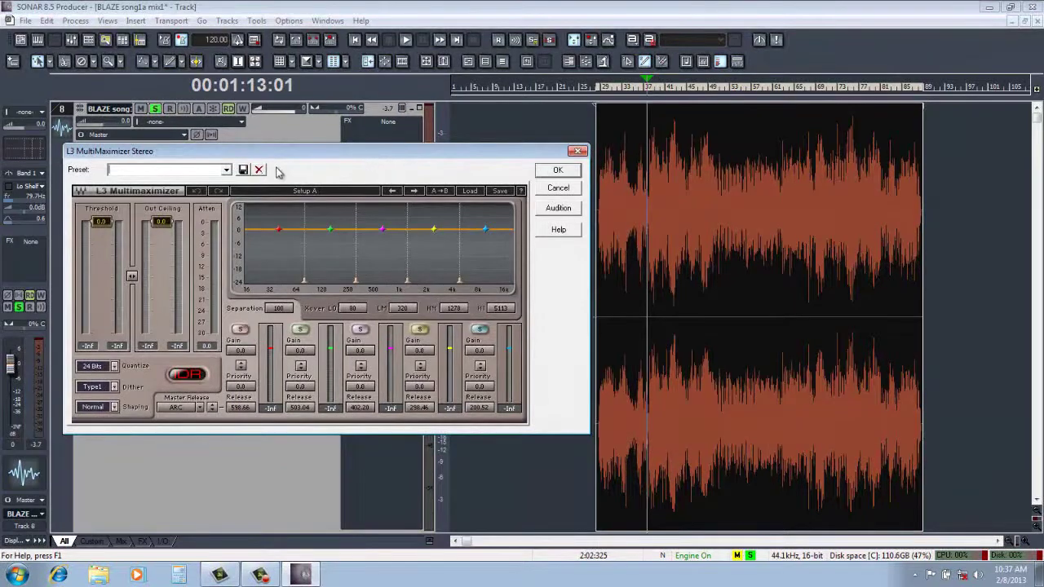
click(226, 171)
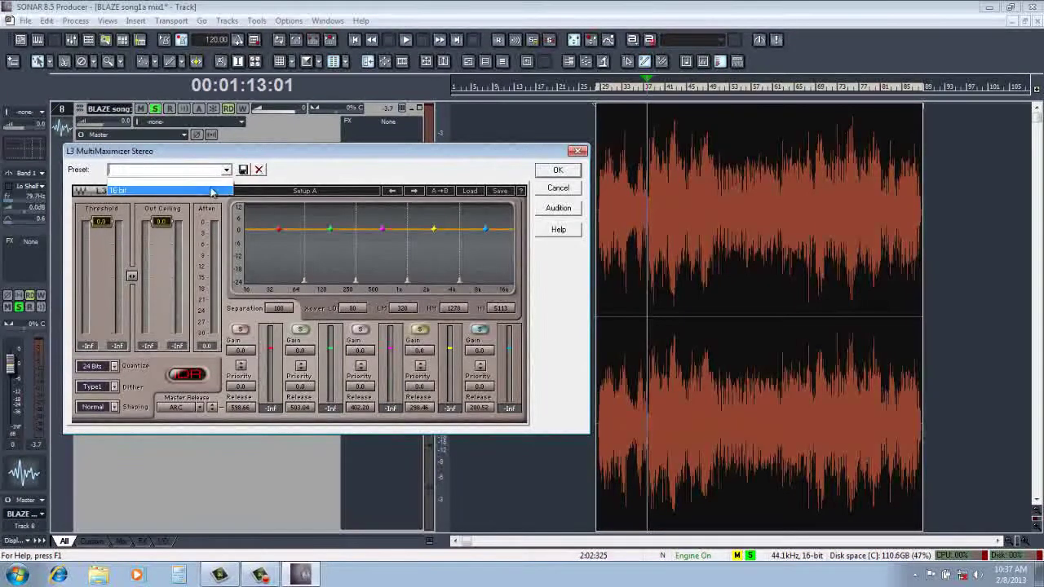
click(210, 190)
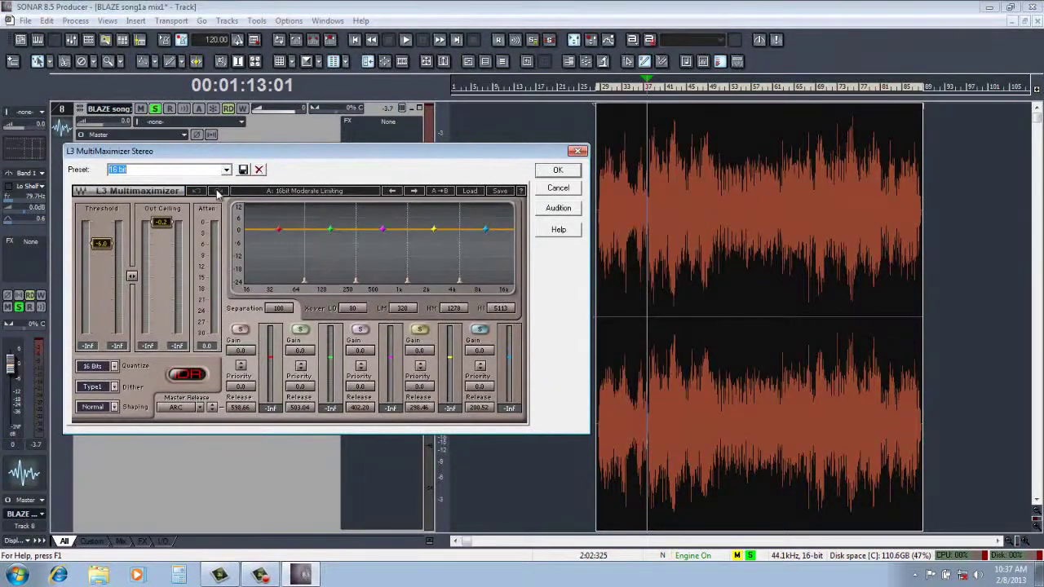
click(558, 171)
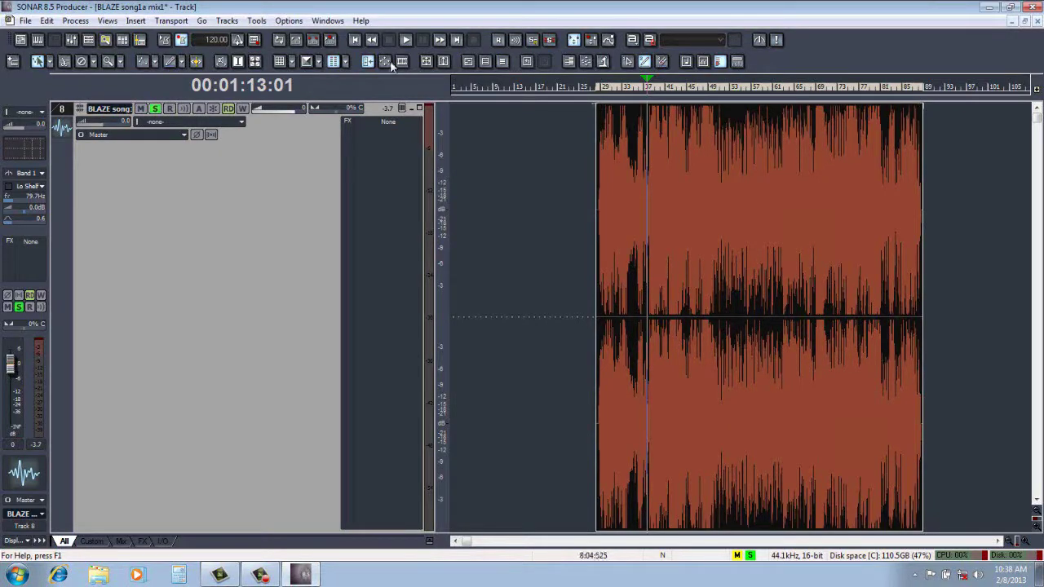
Undo the L3 MultiMaximizer processing and redo it to compare the waveform before and after
click(47, 21)
click(51, 36)
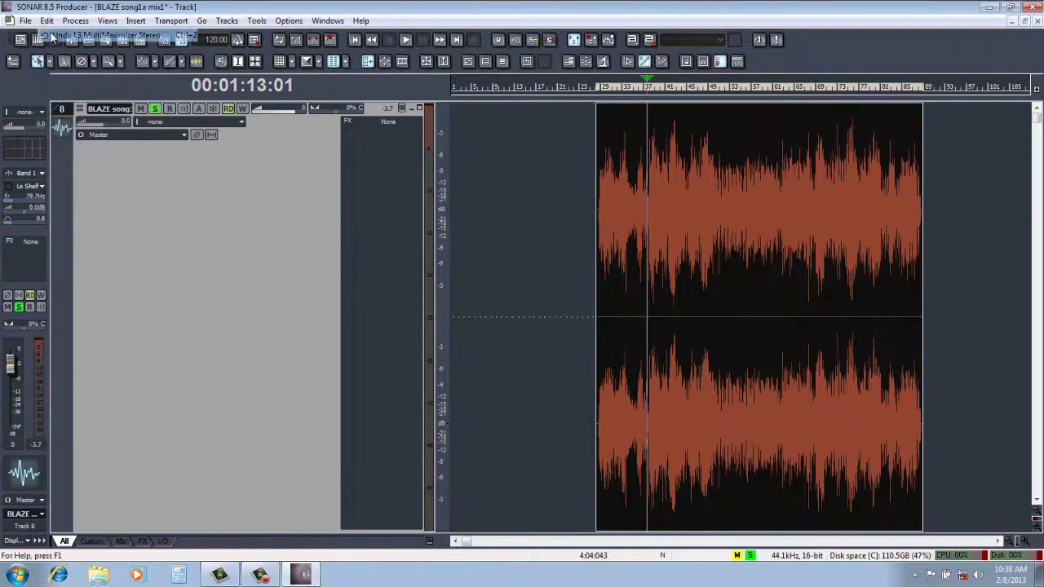
click(47, 20)
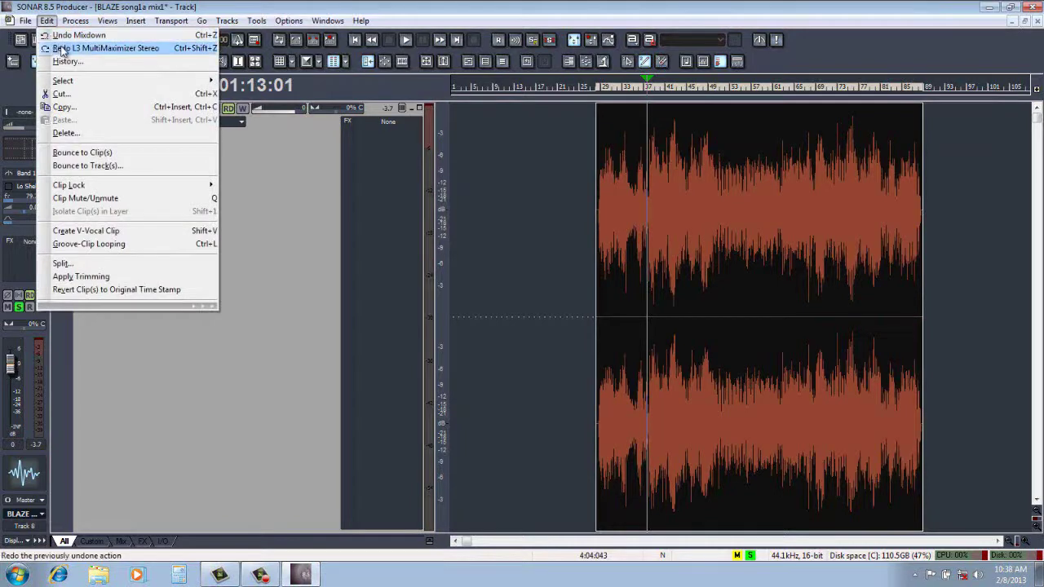
click(62, 50)
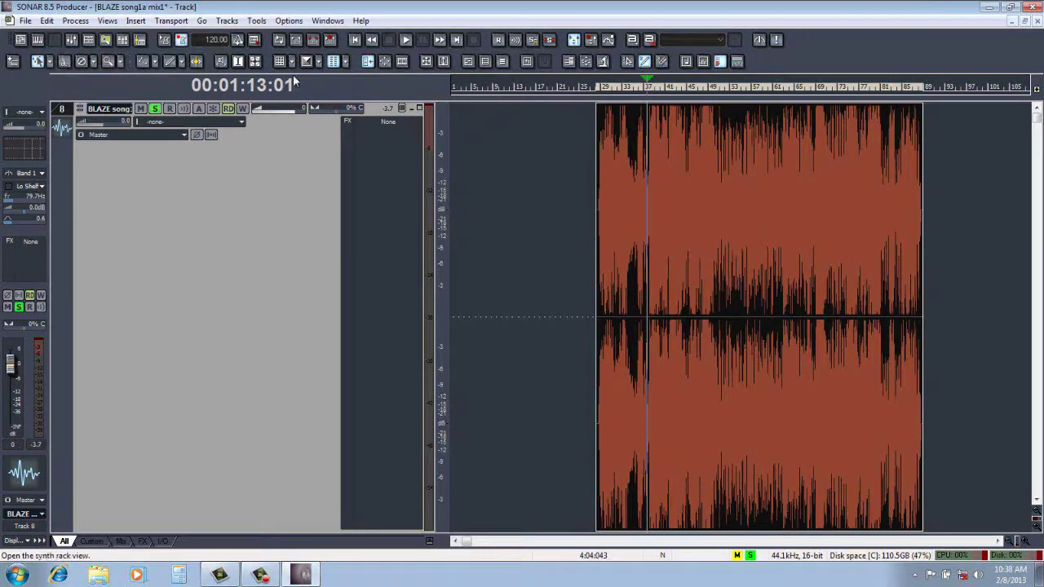
Check the maximized mix in playback from 00:01:13:01 and look over its waveform
click(405, 40)
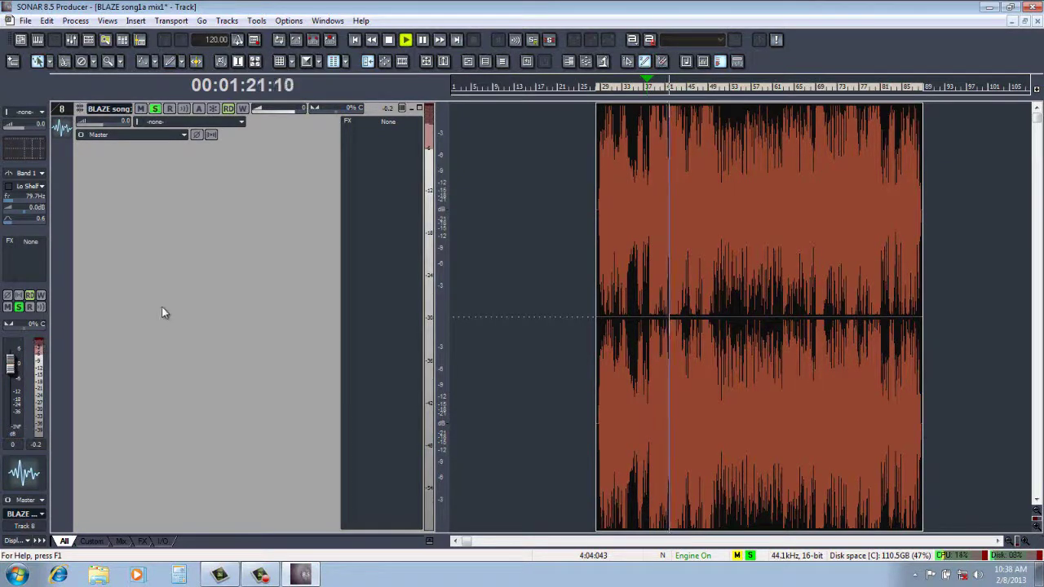
click(391, 40)
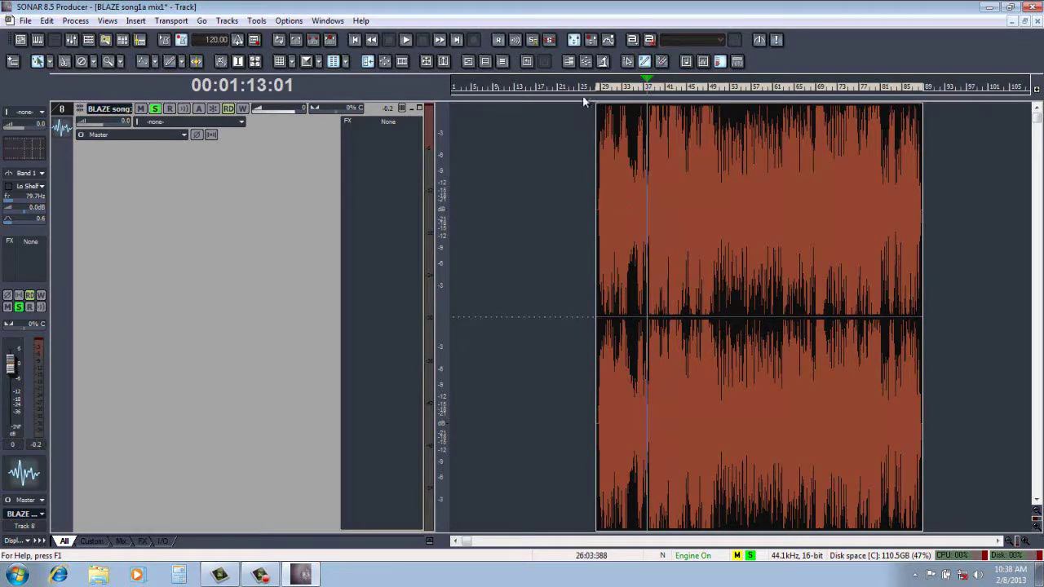
click(591, 89)
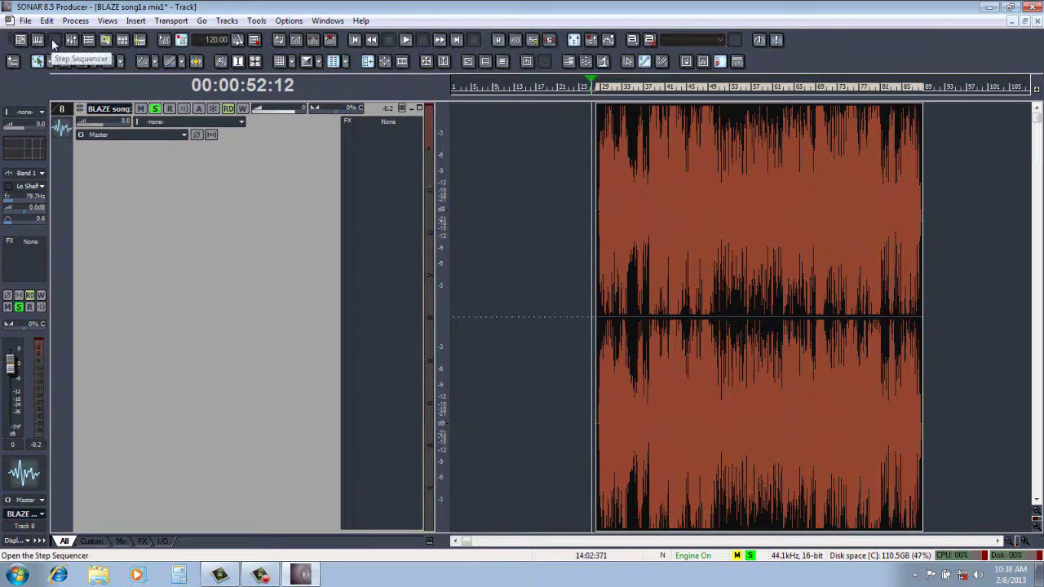
click(677, 193)
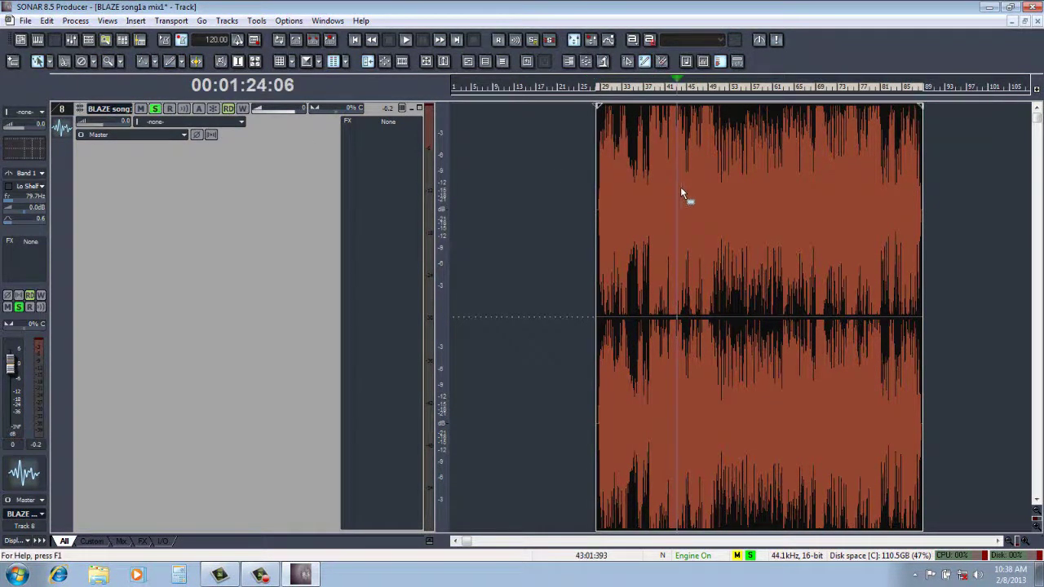
Select the ending of the bounced mix from about measure 83 to its end at measure 89
click(893, 96)
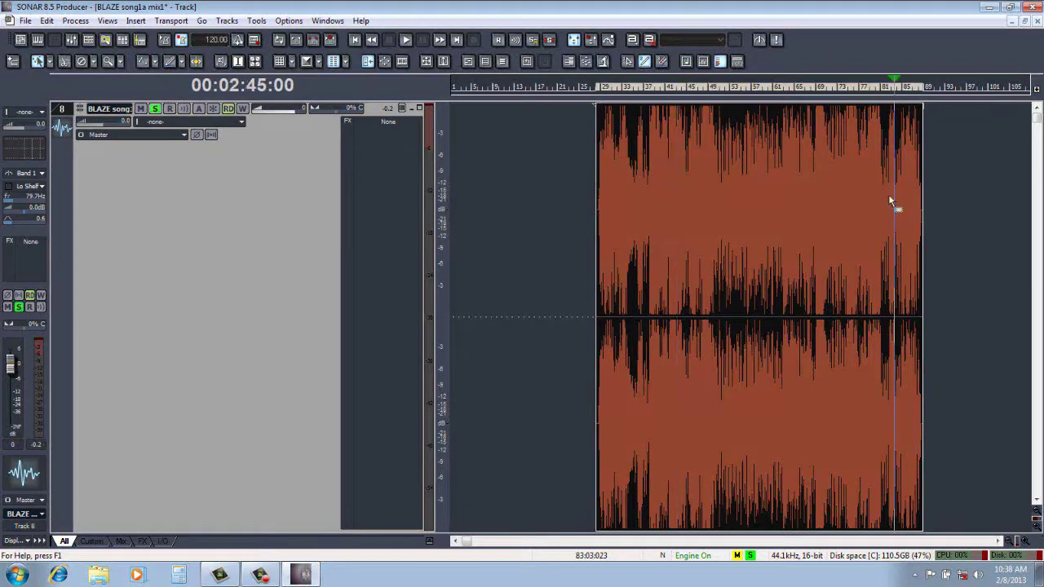
click(1024, 542)
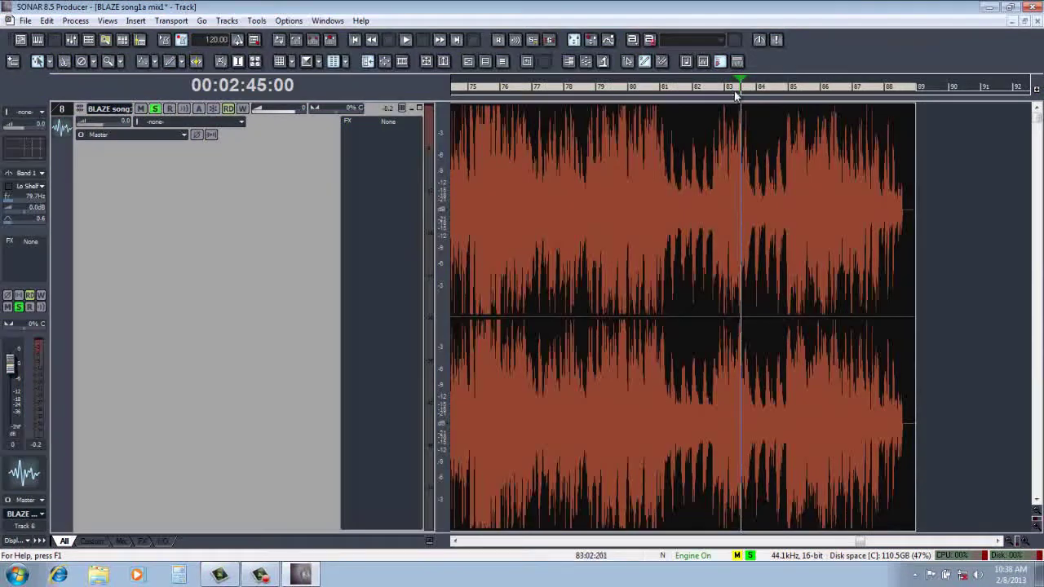
mouse_move(741, 87)
mouse_down()
mouse_move(755, 100)
mouse_move(854, 114)
mouse_up()
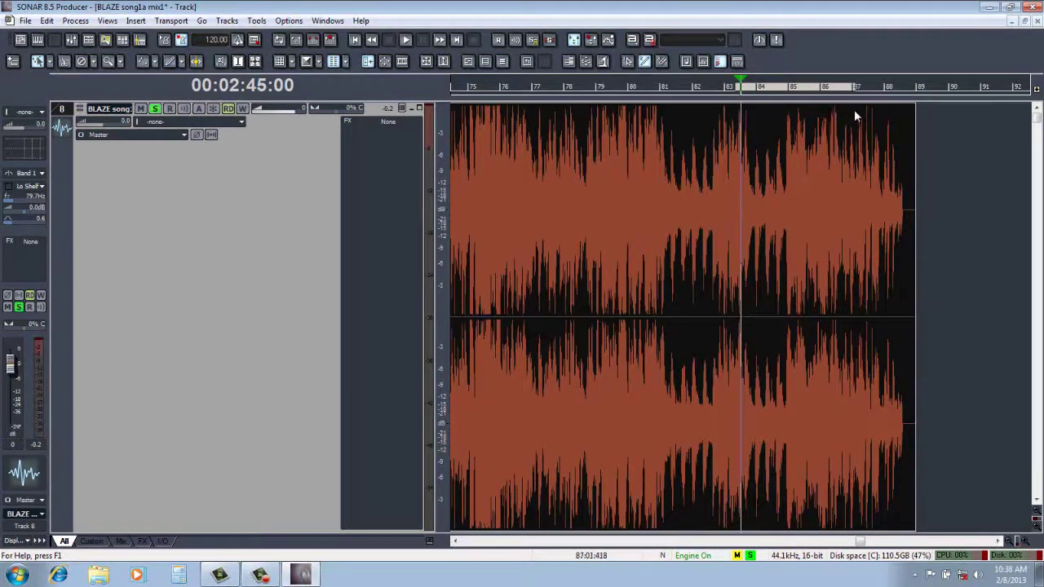
click(916, 115)
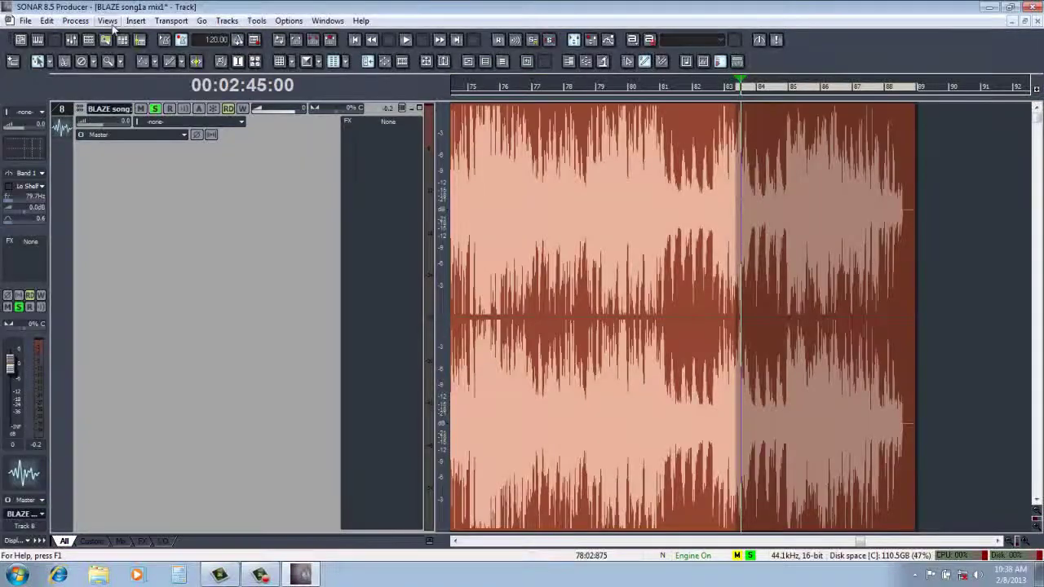
Apply an Exponential Fade Out envelope to the selected ending of the mix
click(75, 21)
mouse_move(82, 35)
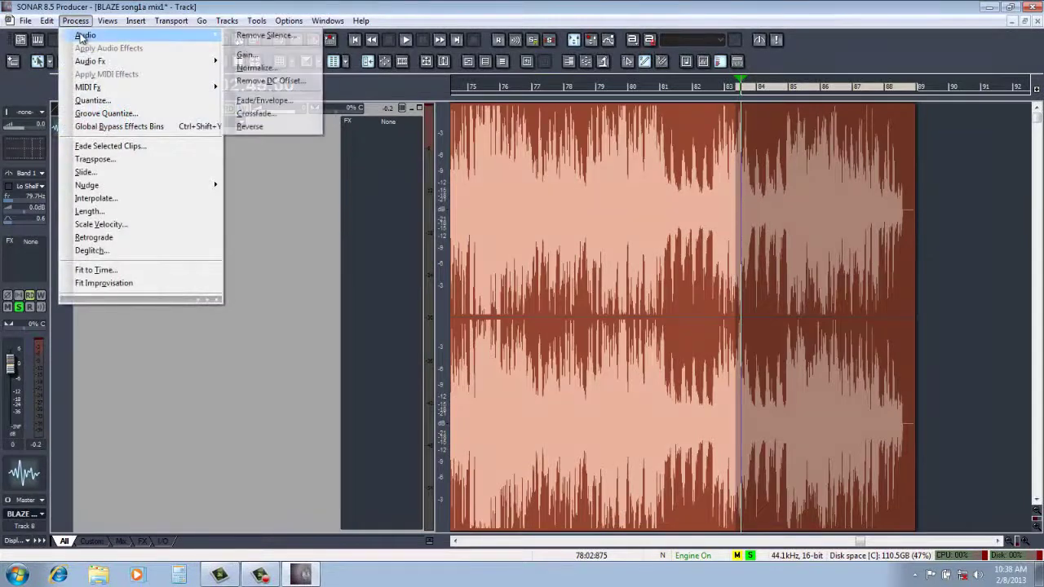
click(277, 101)
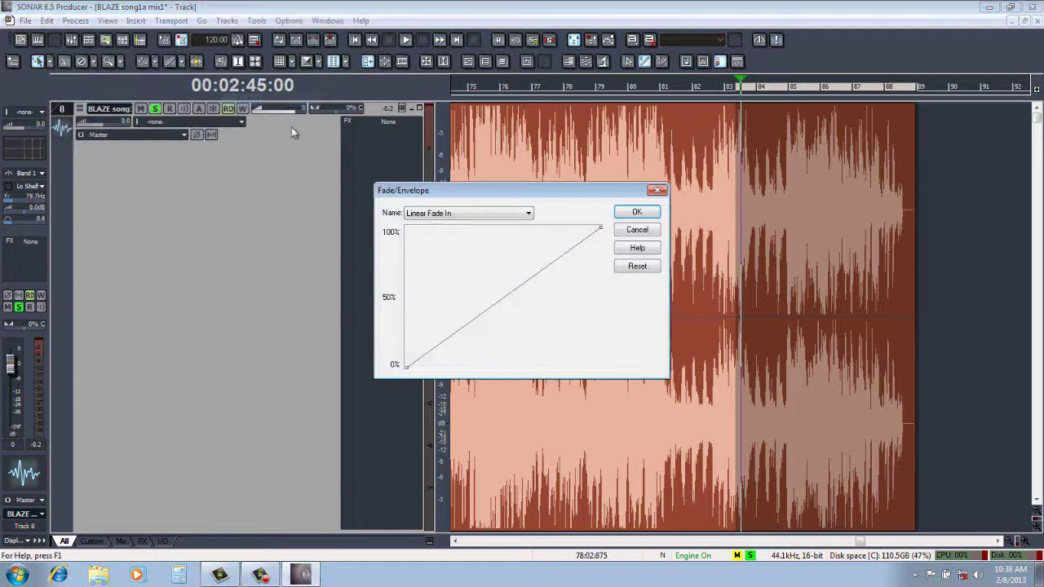
click(529, 215)
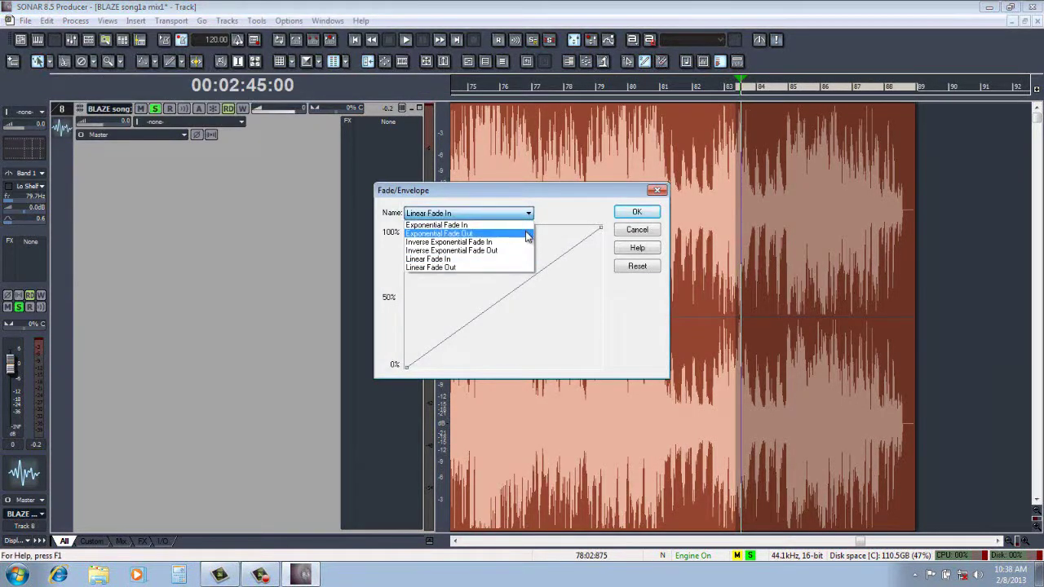
click(527, 234)
click(640, 213)
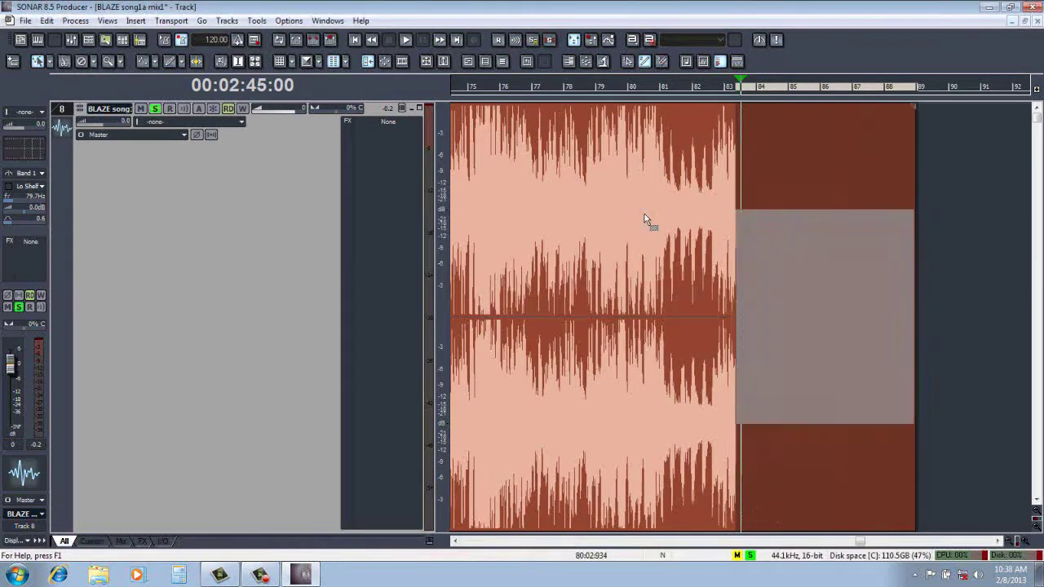
Check the fade-out in playback from 00:02:41:23
click(687, 88)
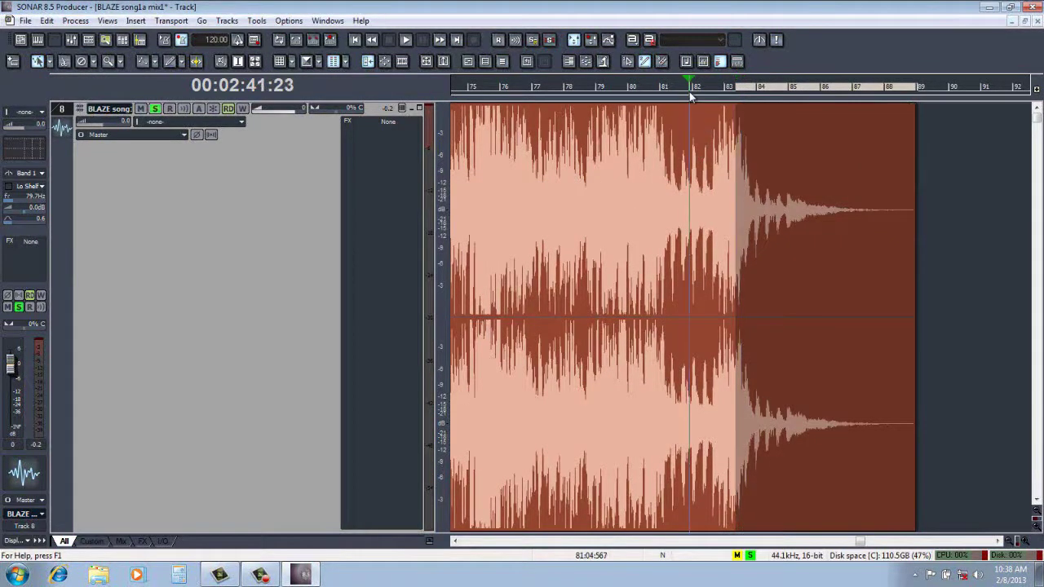
click(405, 41)
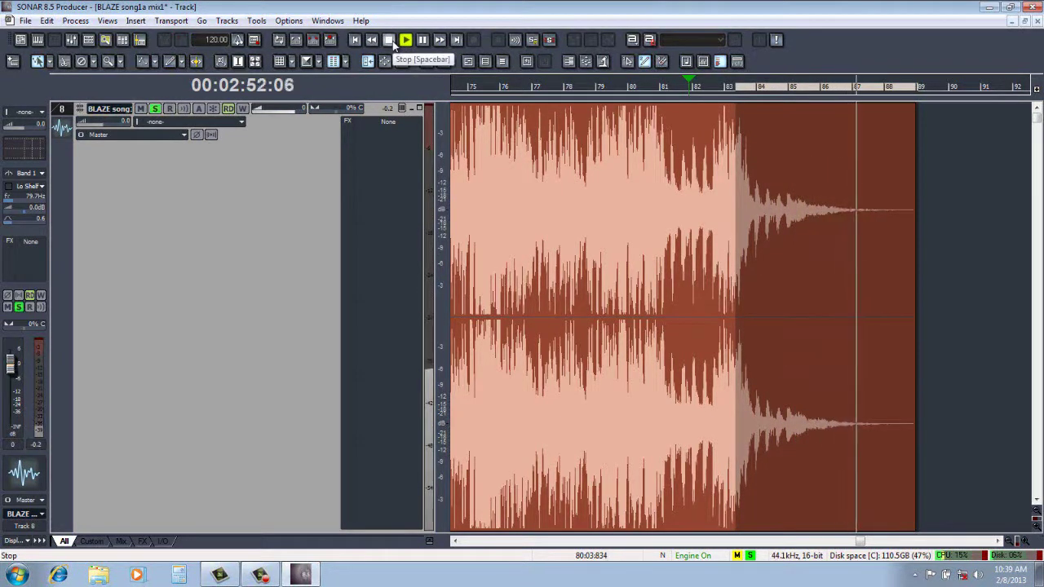
click(391, 42)
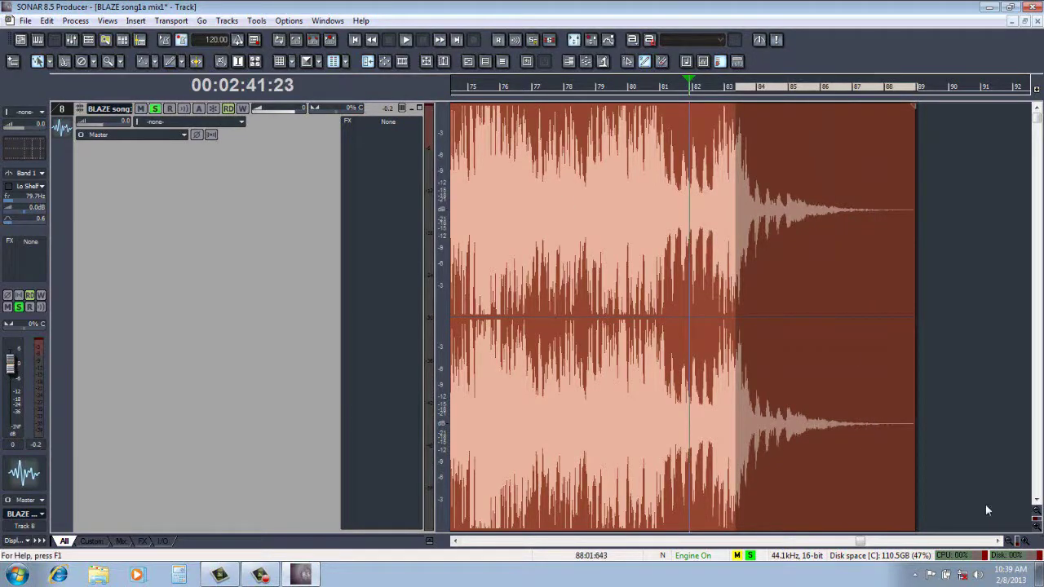
Select the entire bounced mix clip and start an audio export of it named BLAZE test mix in My Music
drag(1008, 544, 1011, 544)
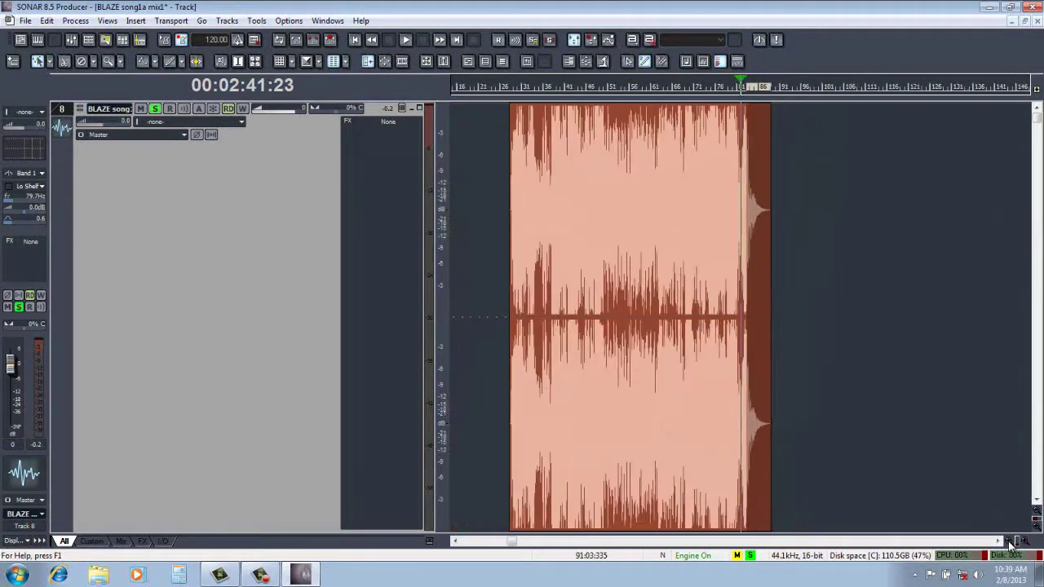
click(613, 259)
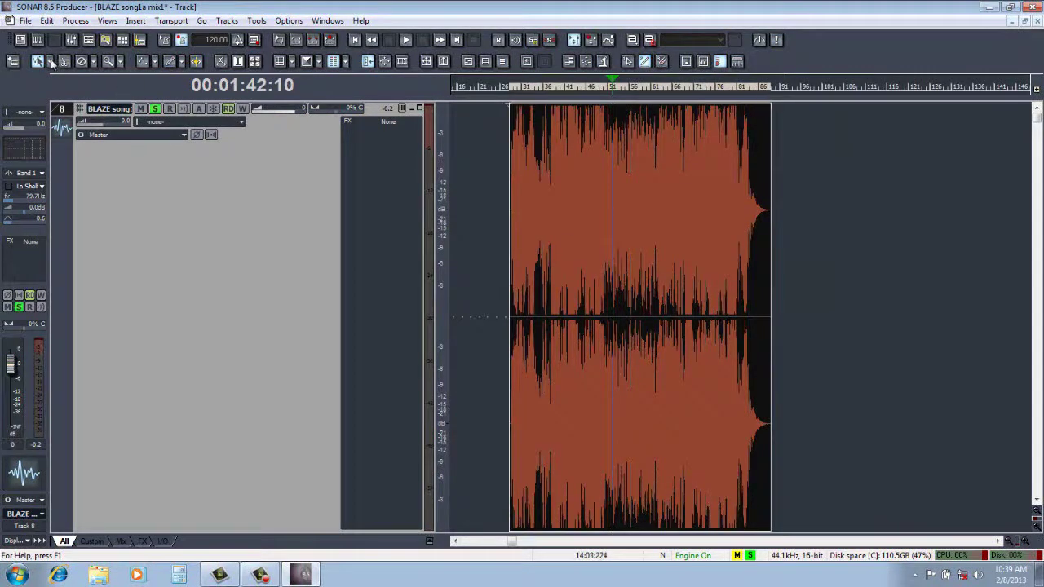
click(26, 21)
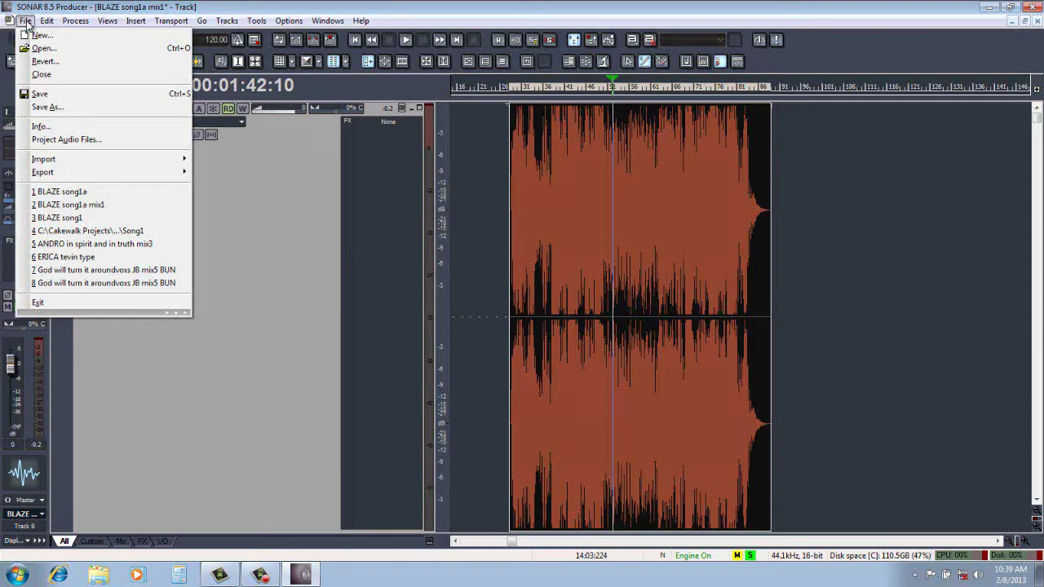
mouse_move(41, 174)
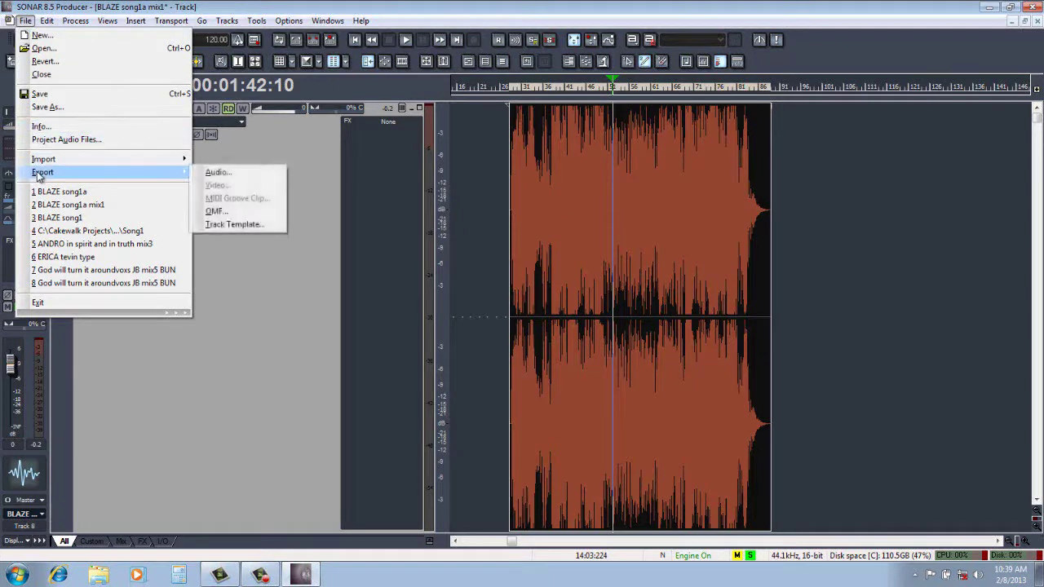
click(209, 175)
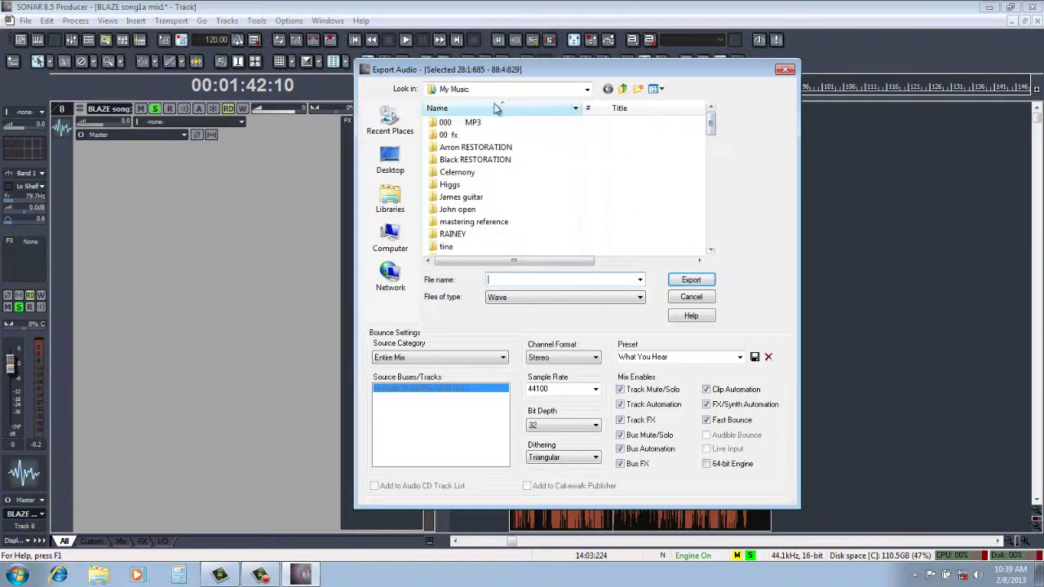
drag(711, 133, 712, 161)
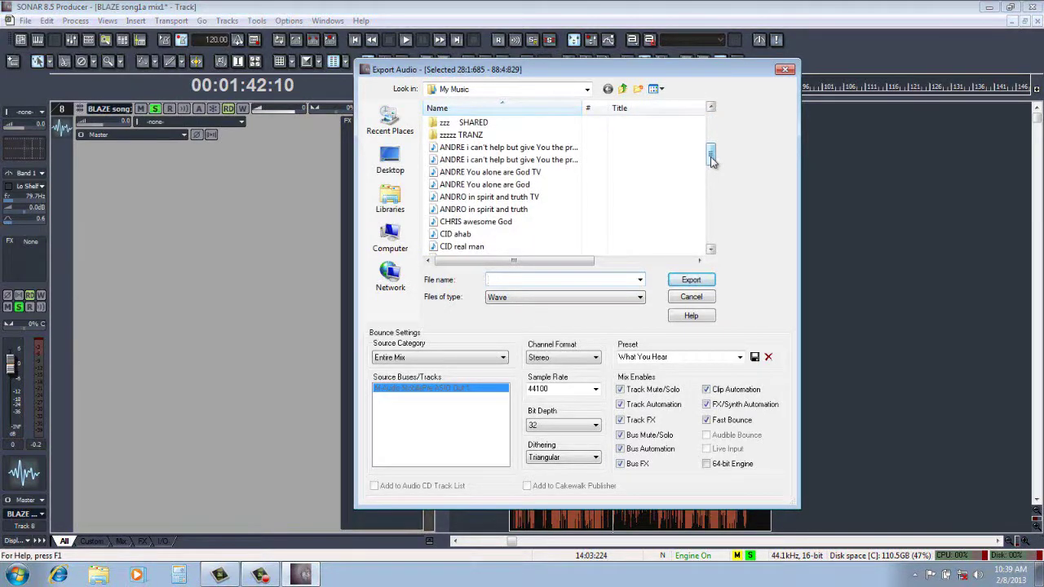
text(B)
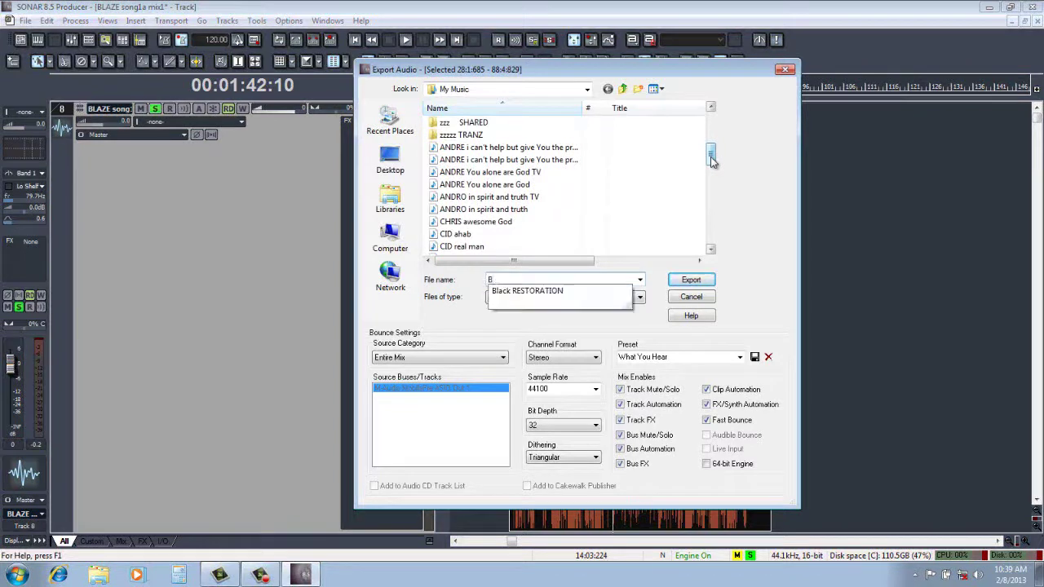
text(LAZE test mix)
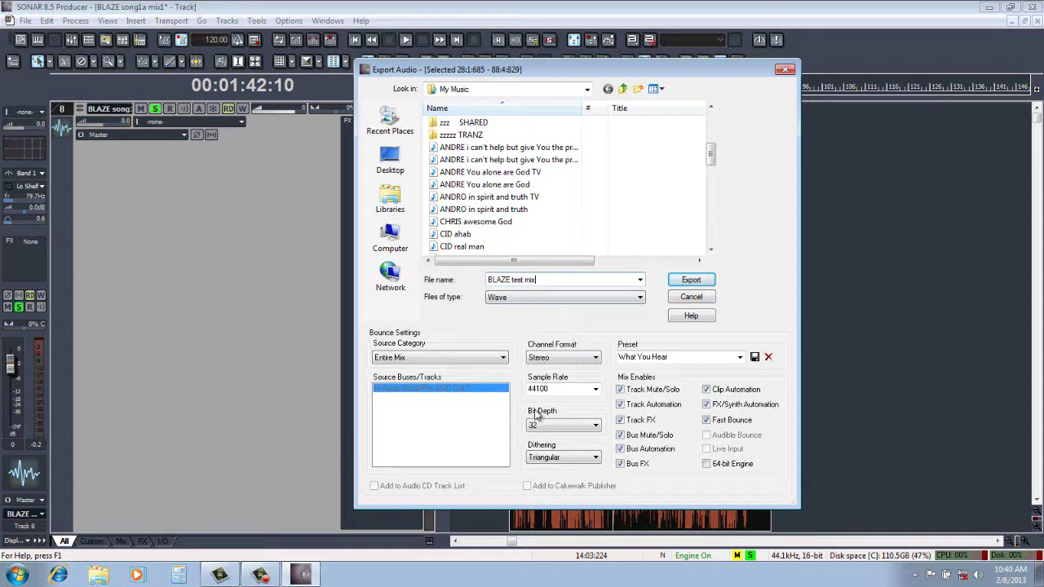
Set the export bit depth to 16 and export the mix as a stereo Wave file
click(596, 426)
click(593, 437)
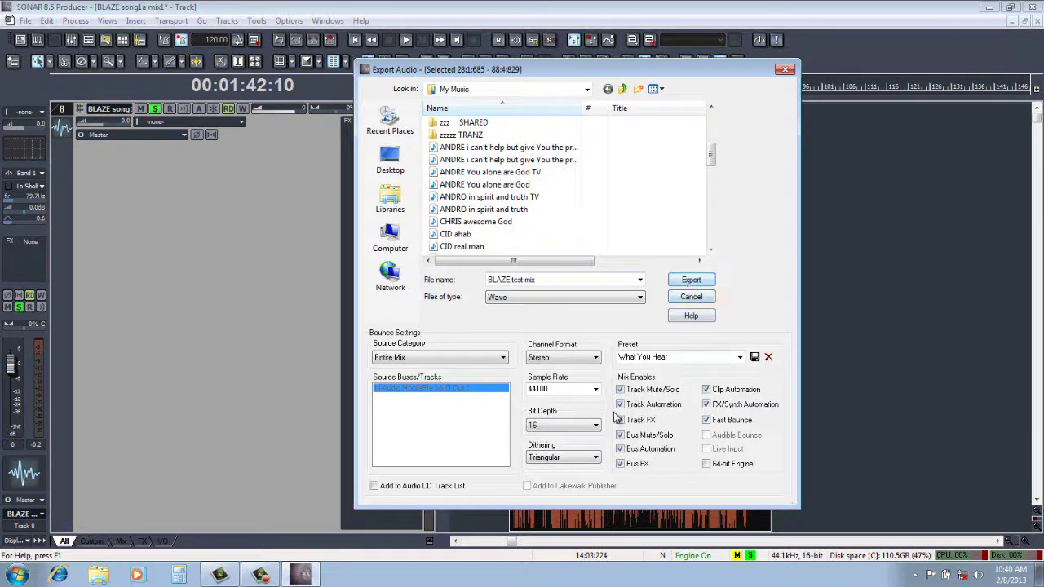
click(597, 428)
click(598, 427)
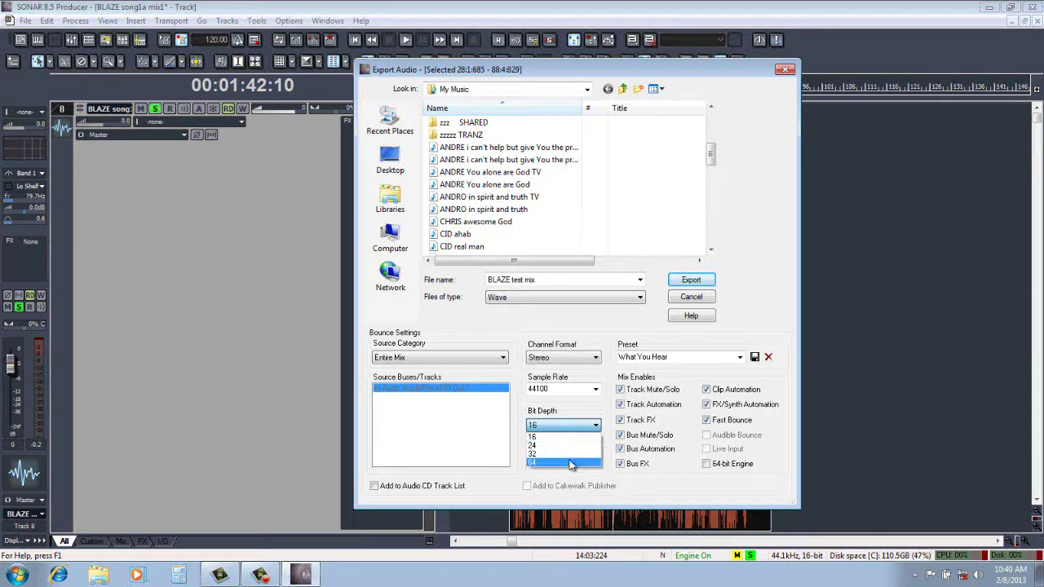
click(576, 438)
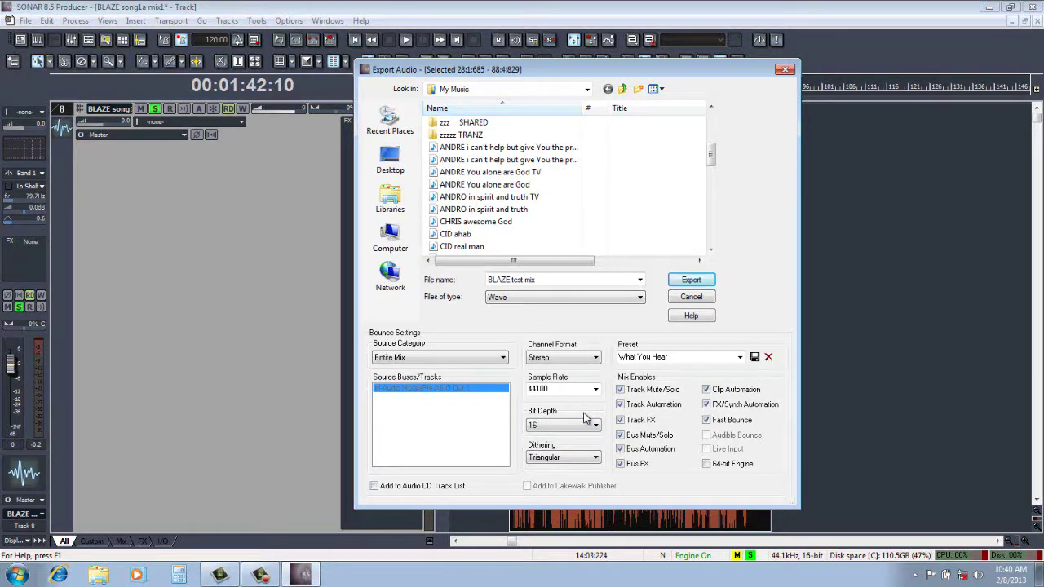
click(538, 426)
click(680, 280)
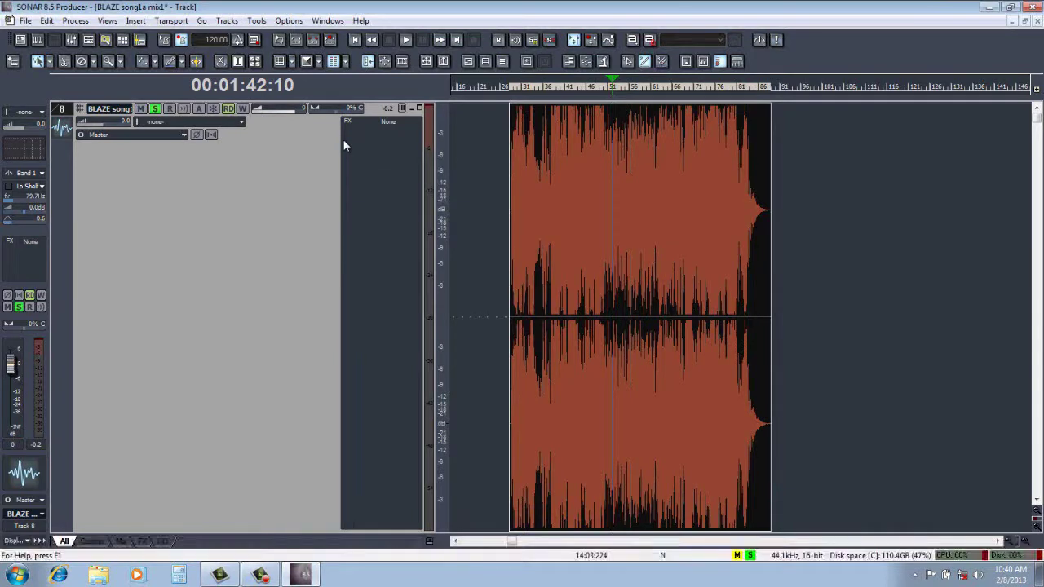
Reset both main output faders to 0 in the Console and return to the track view
click(108, 21)
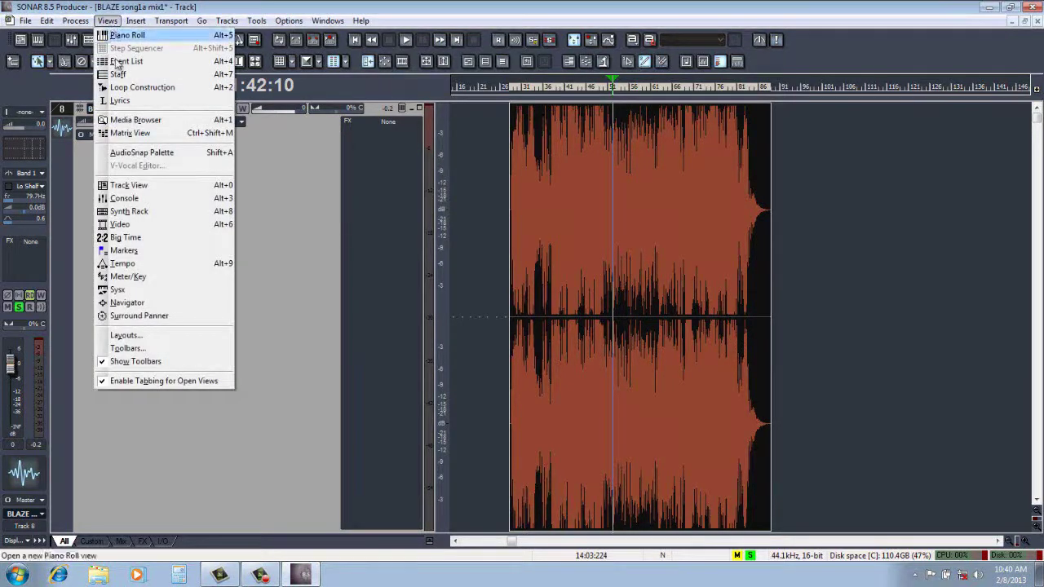
click(126, 200)
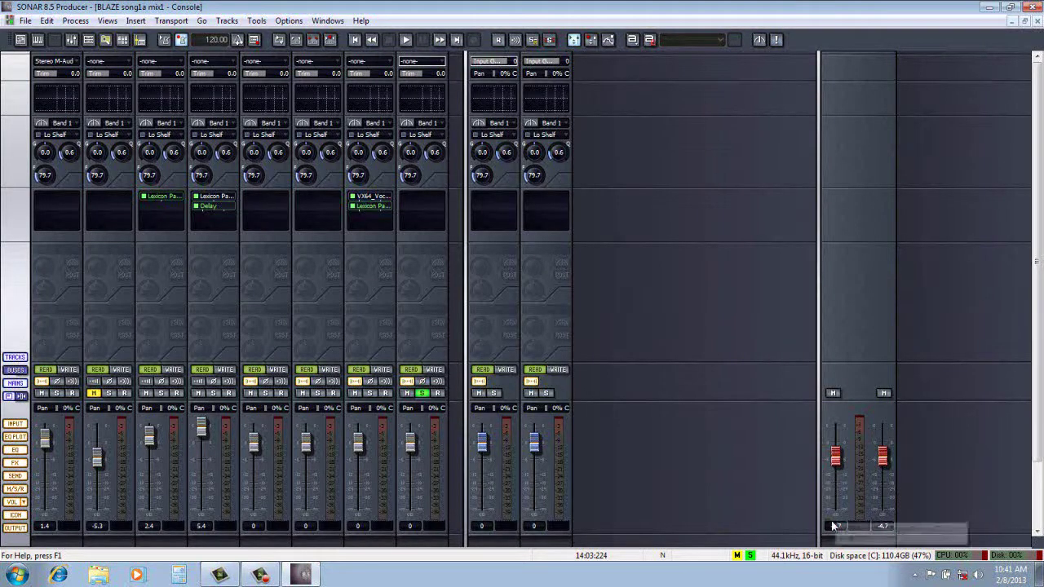
double_click(880, 459)
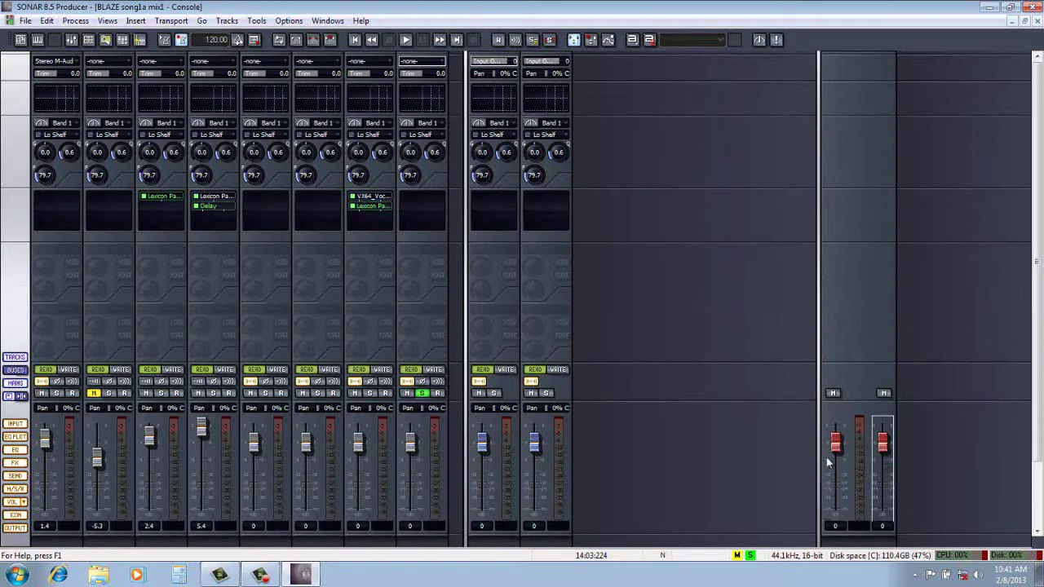
click(1024, 20)
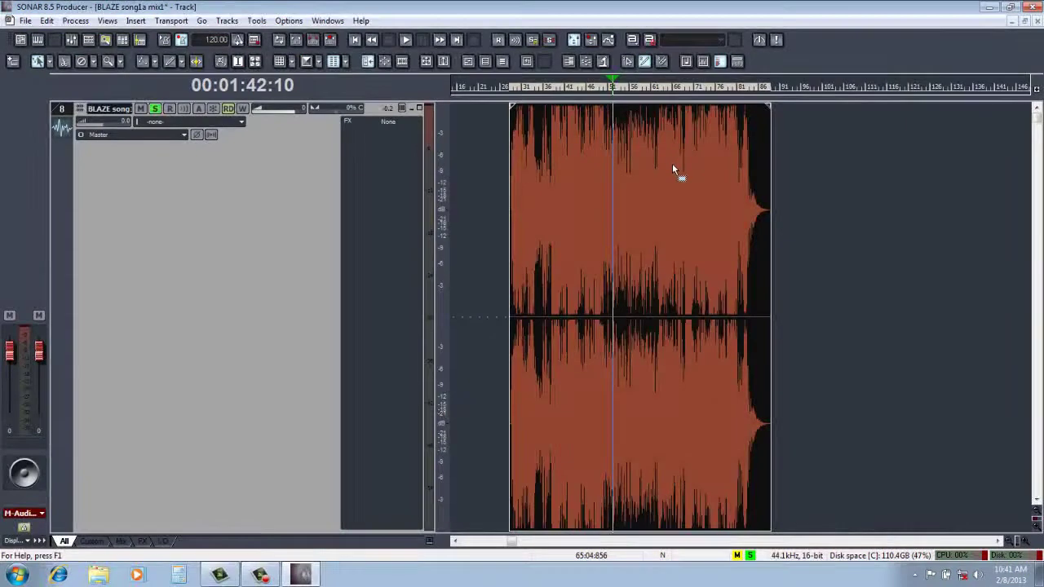
Export the bounced mix again as audio, overwriting the existing BLAZE test mix file in My Music
click(672, 163)
click(25, 20)
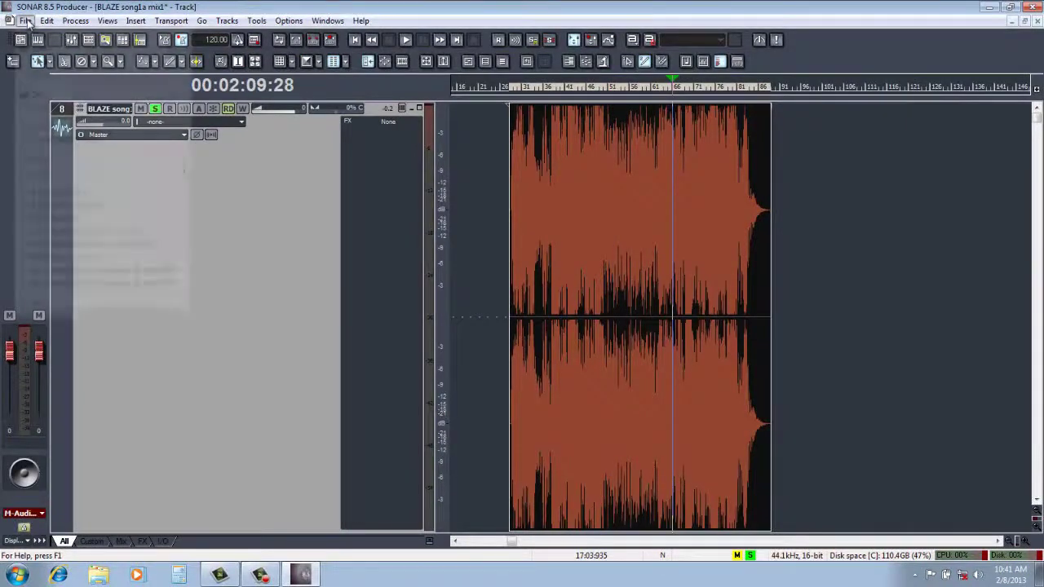
mouse_move(42, 173)
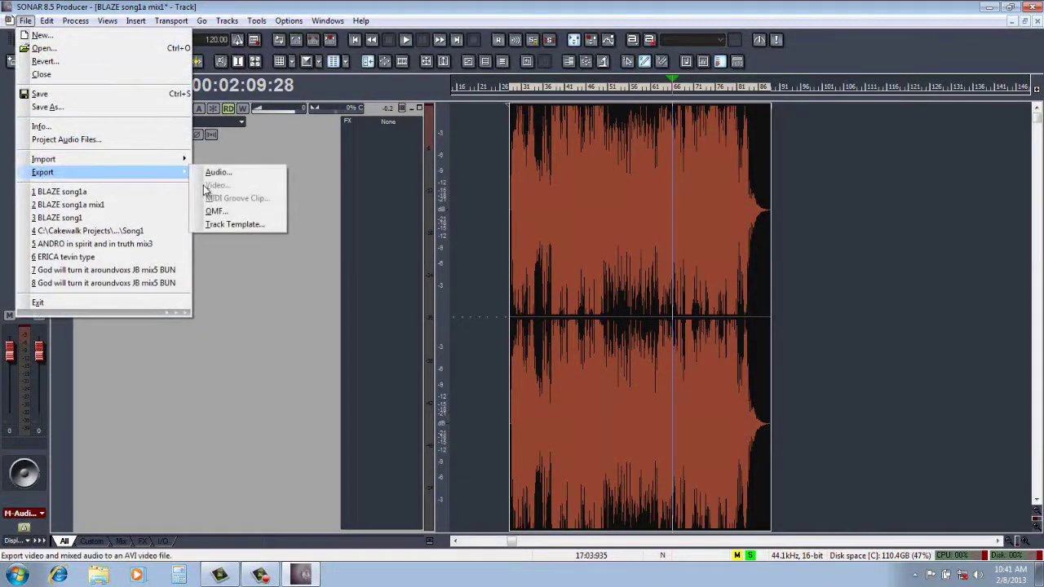
click(217, 173)
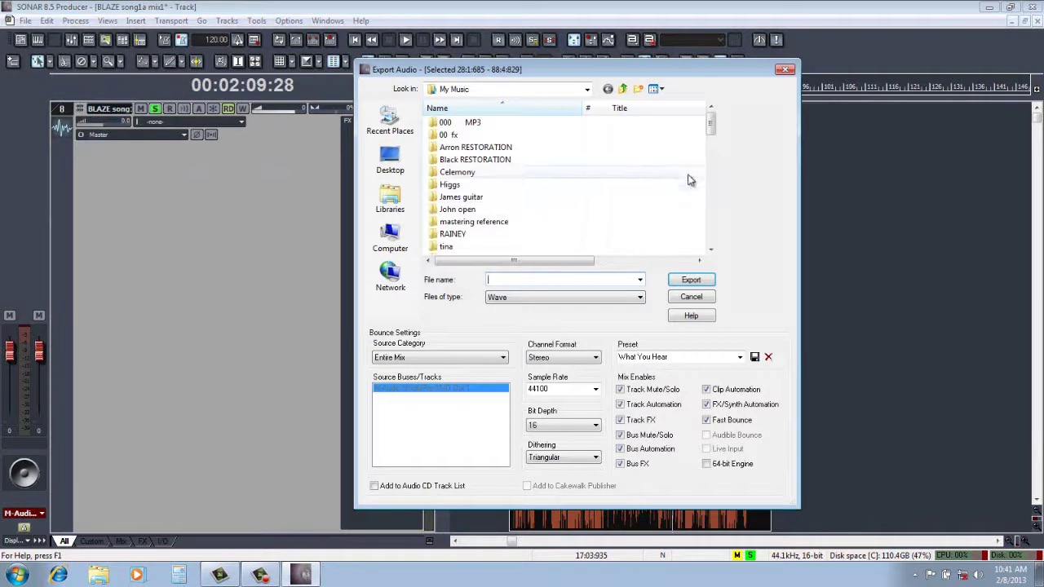
drag(709, 139, 712, 170)
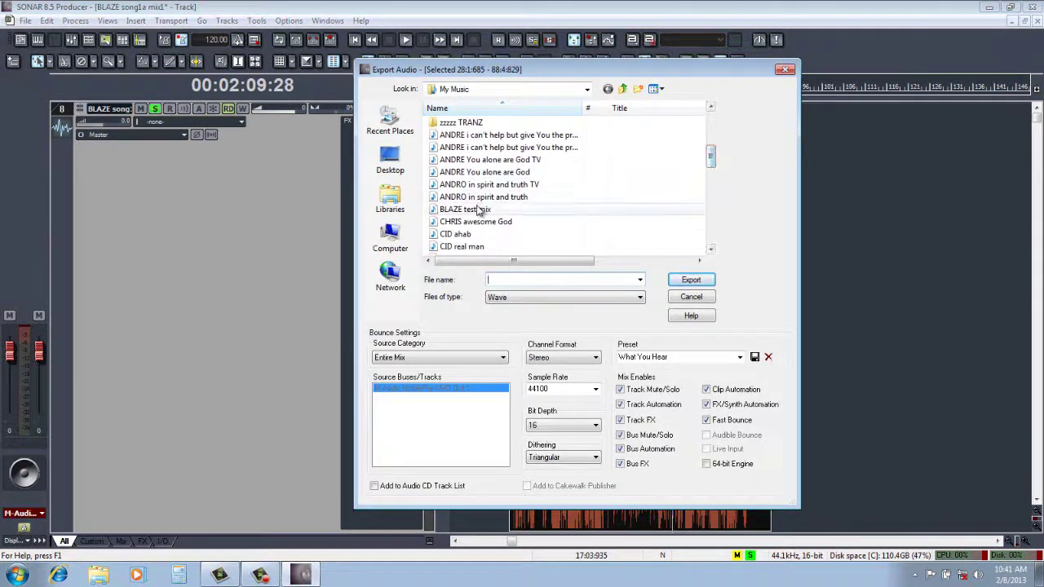
click(466, 209)
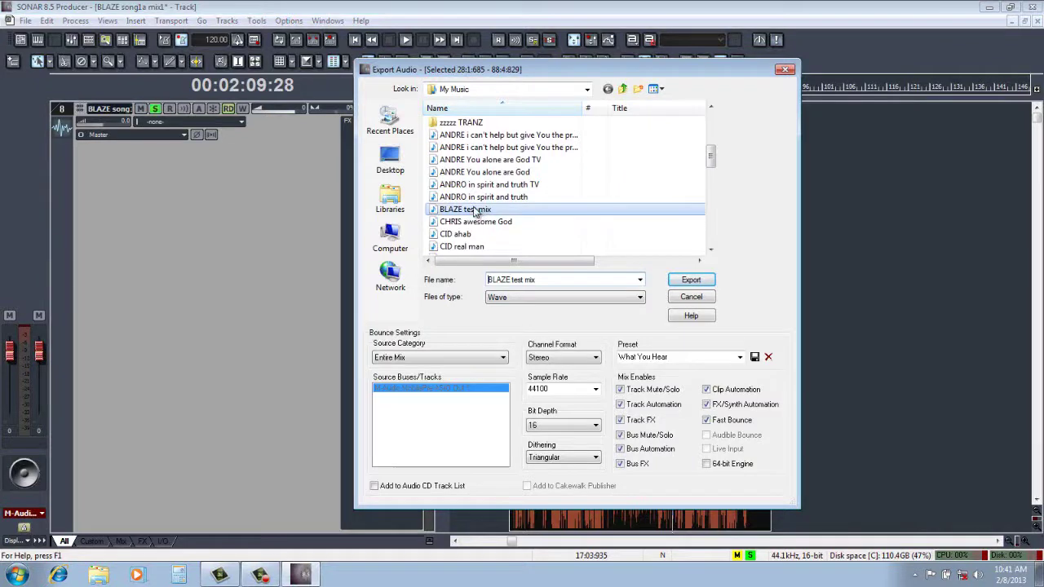
click(692, 281)
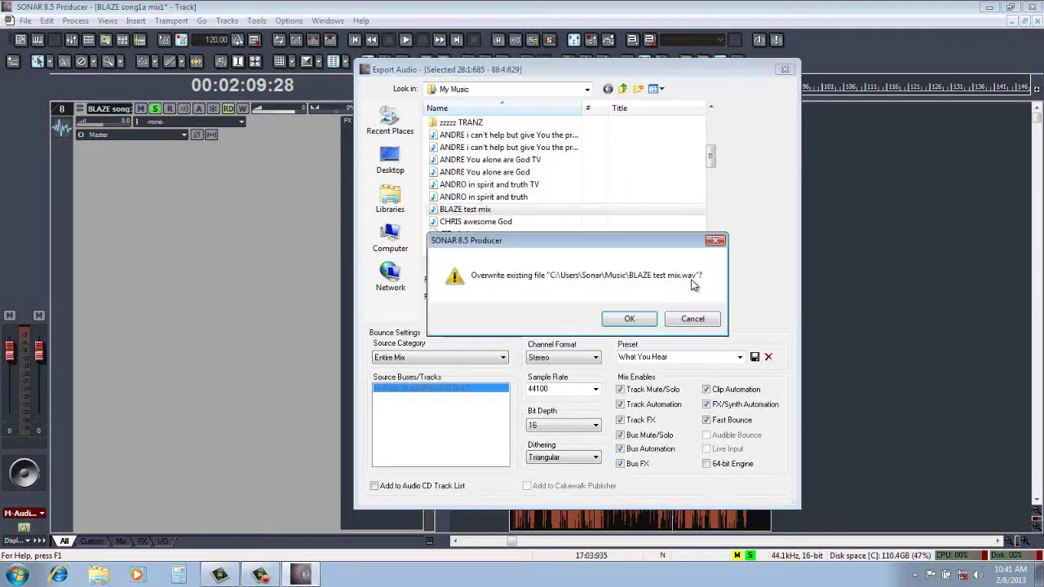
click(642, 321)
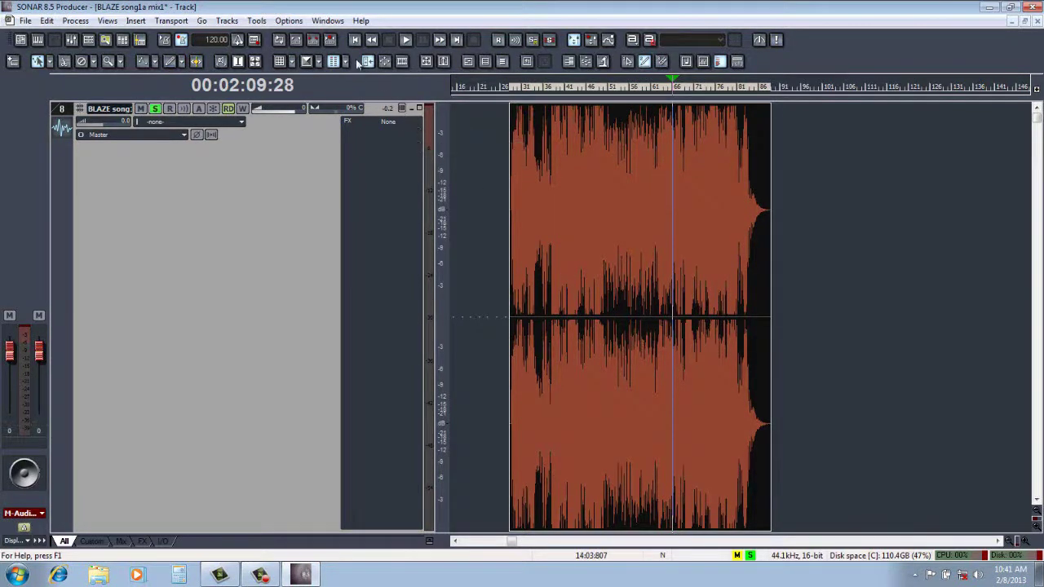
Open the Audio CD Burner and delete all the old tracks from its burn list
click(255, 22)
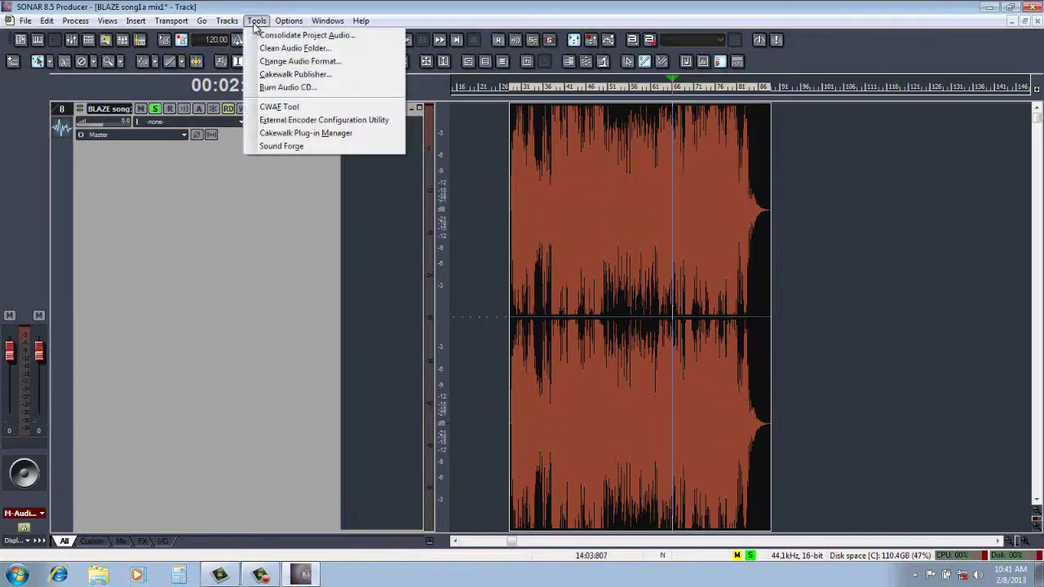
click(269, 87)
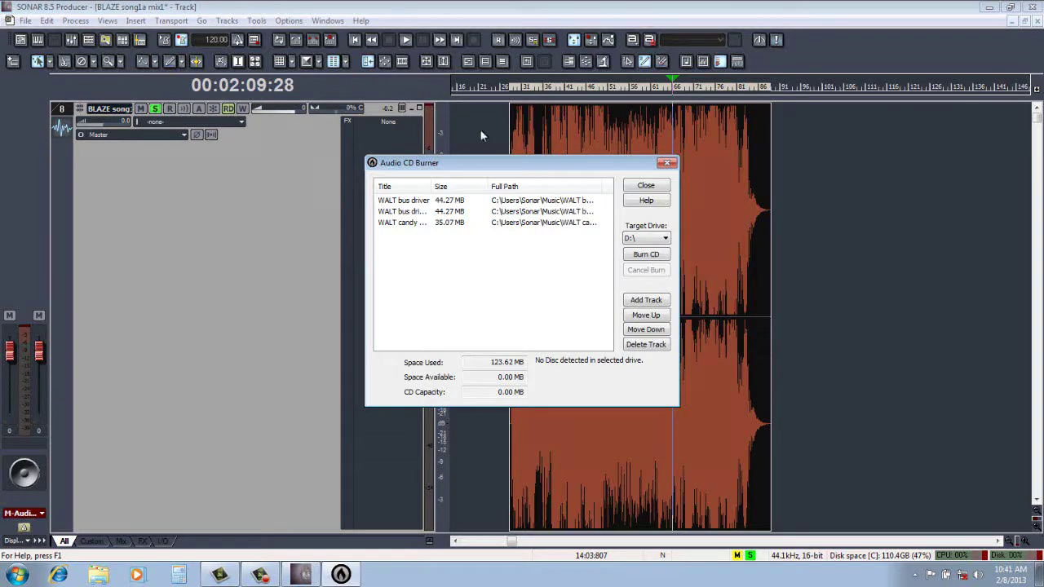
click(558, 201)
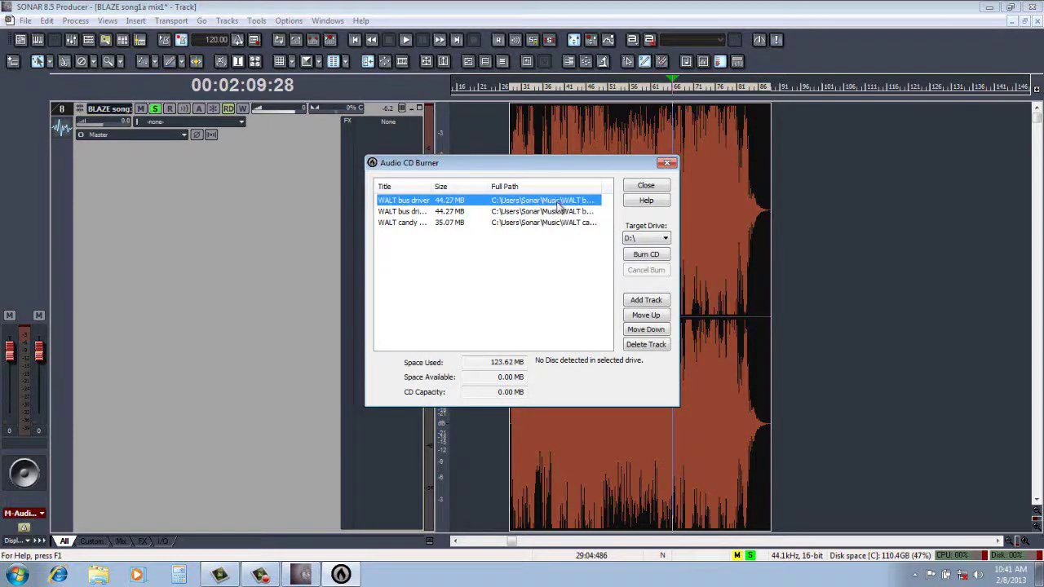
shift+click(561, 211)
shift+click(561, 223)
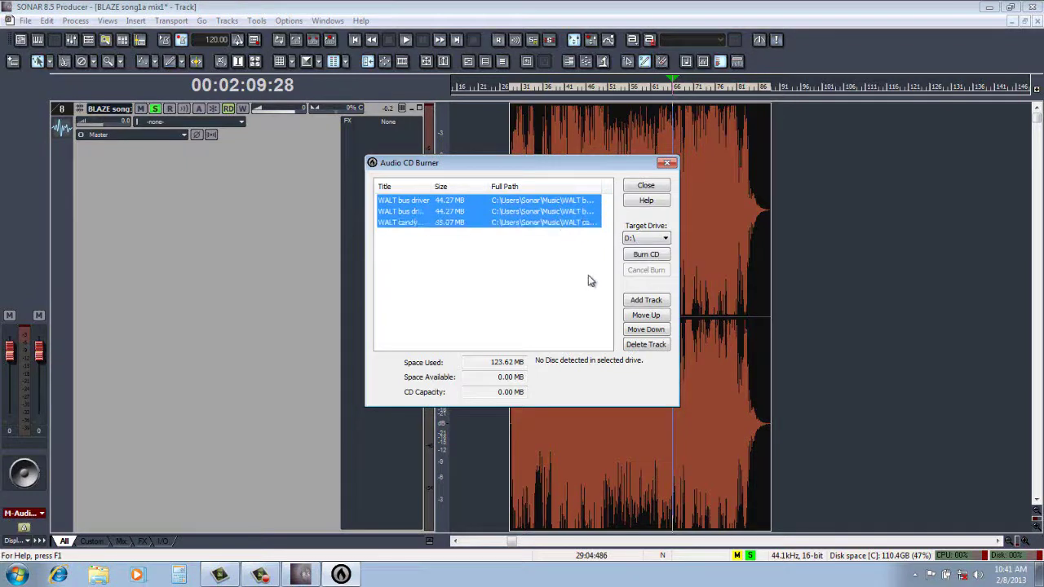
click(635, 346)
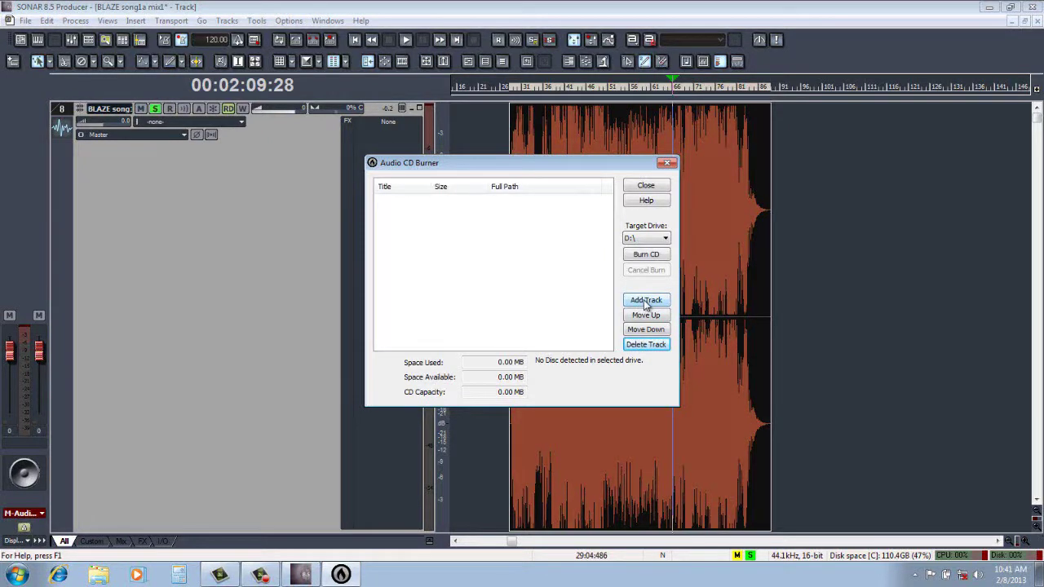
Add the BLAZE test mix wave file from the Music folder to the CD burn list
click(646, 302)
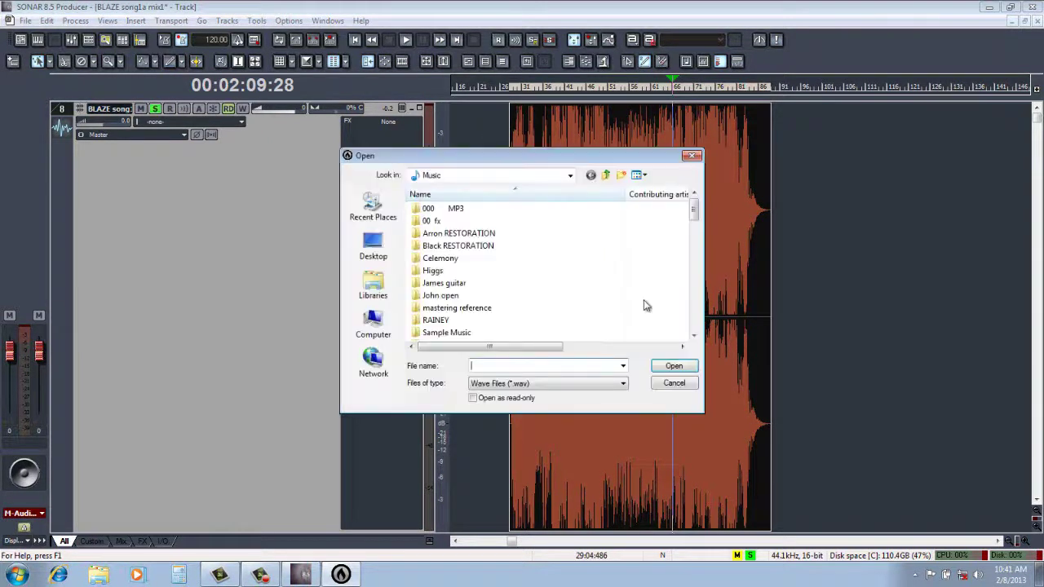
drag(688, 228, 693, 249)
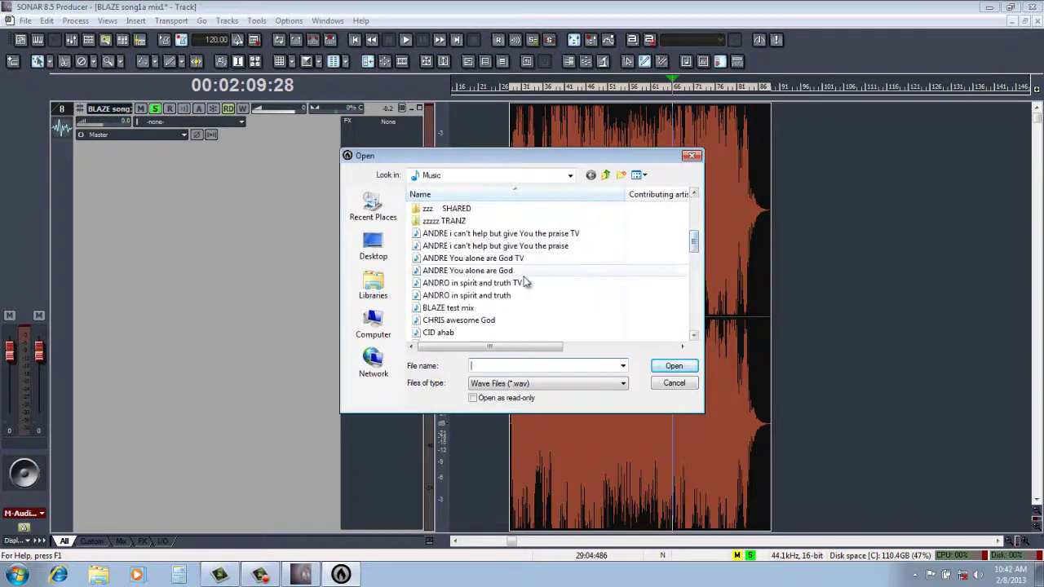
click(475, 309)
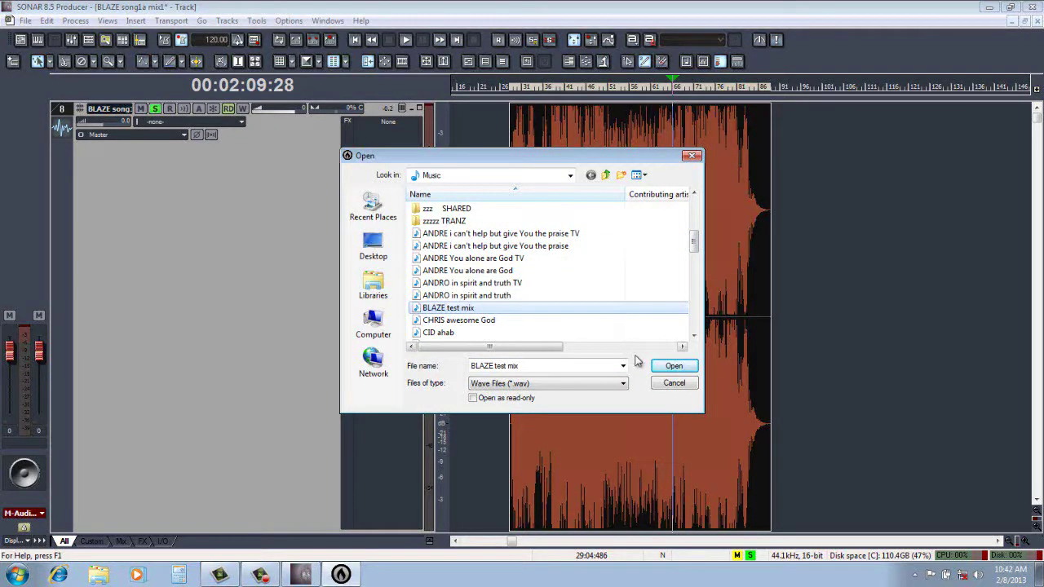
click(670, 365)
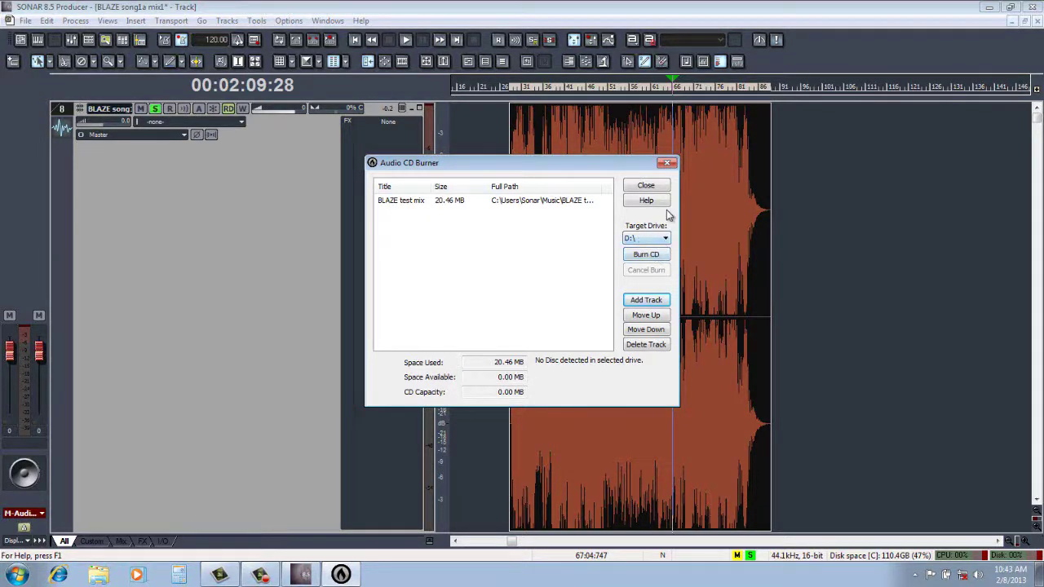
Close the Audio CD Burner and exit the program, saving the changes to BLAZE song1a mix1
click(667, 163)
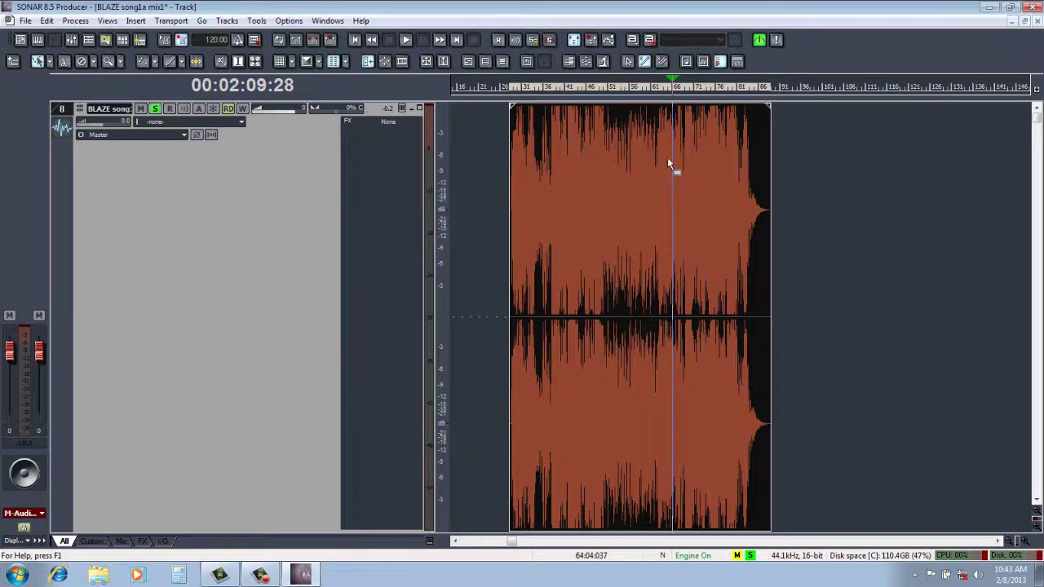
click(1034, 10)
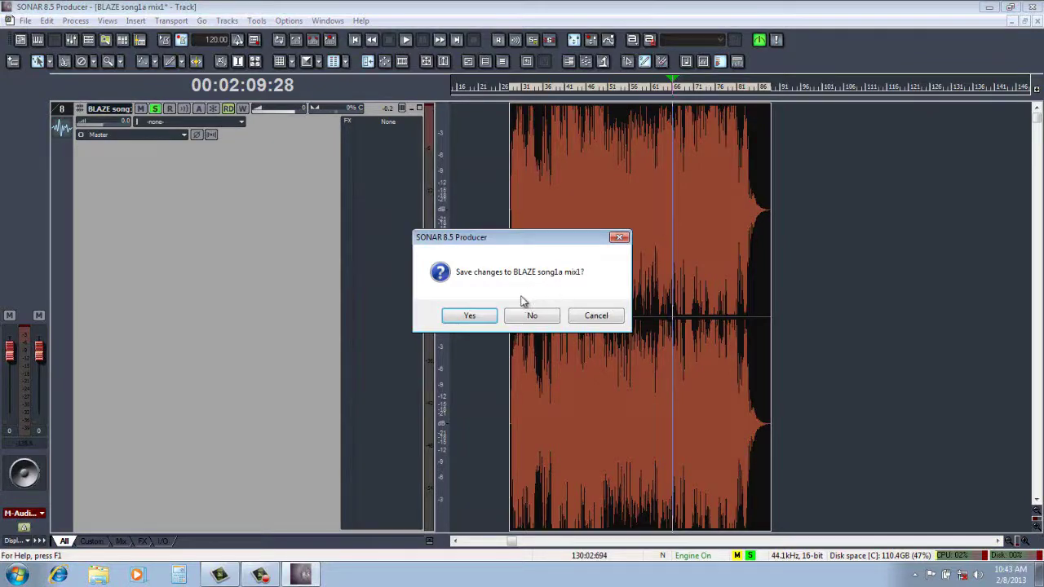
click(493, 317)
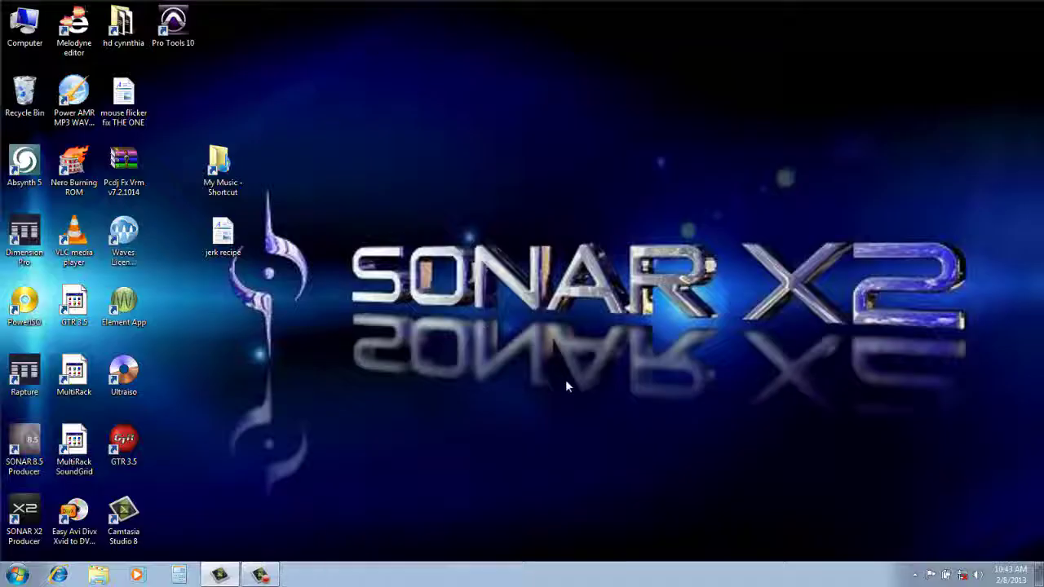